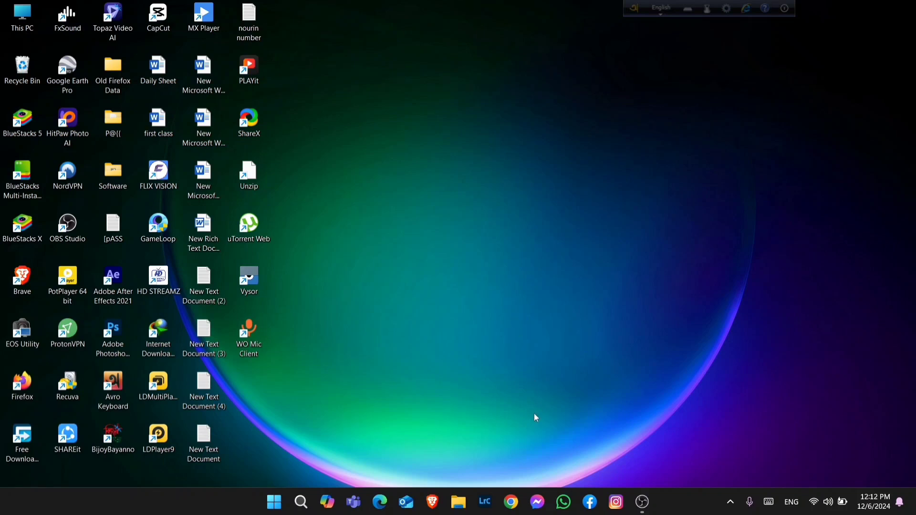
# Open the chatbot site in Chrome's For YT profile and switch its model to ChatGPT
pyautogui.click(511, 502)
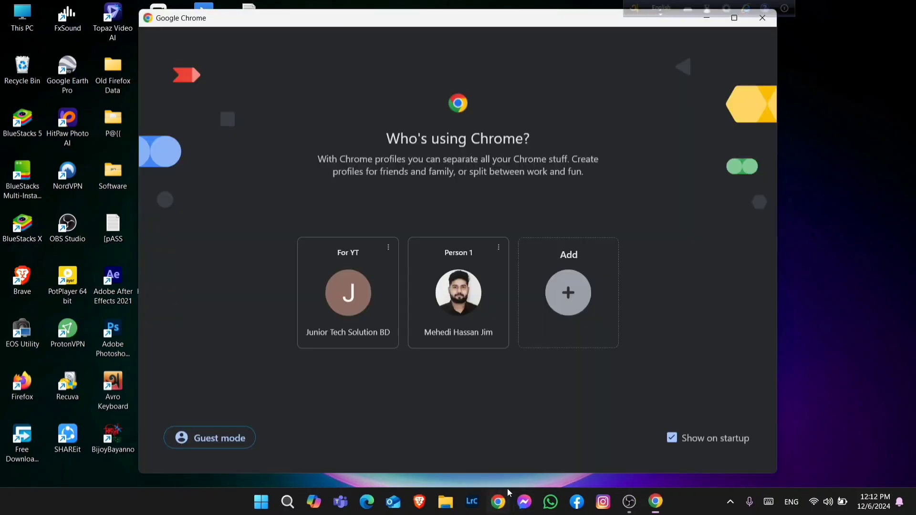
pyautogui.click(373, 310)
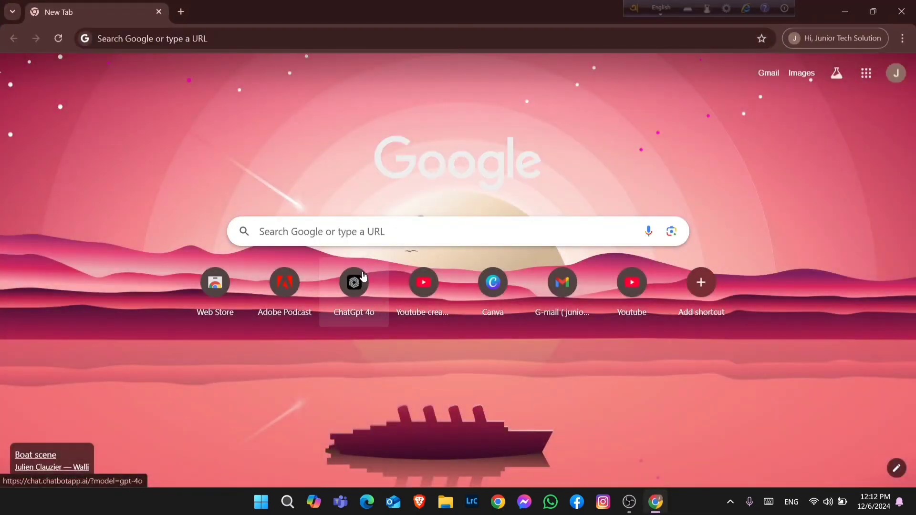
pyautogui.click(356, 283)
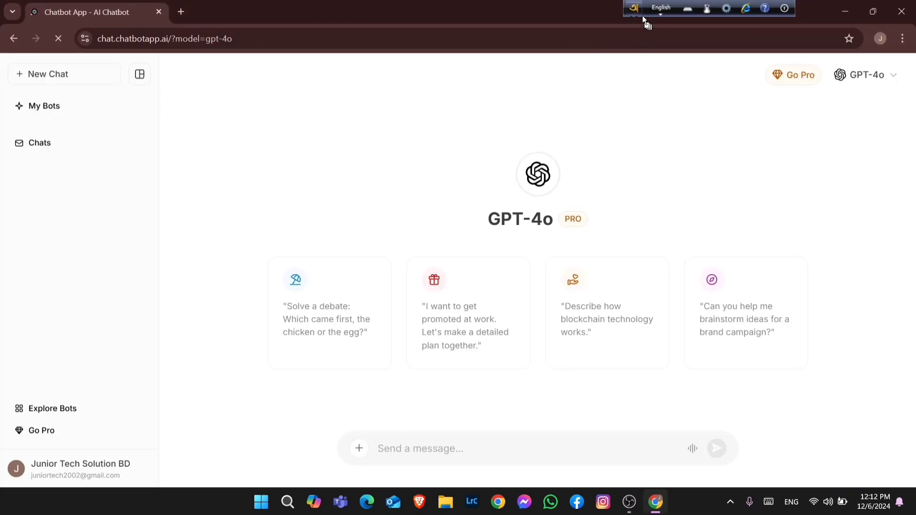
pyautogui.click(885, 79)
pyautogui.click(764, 131)
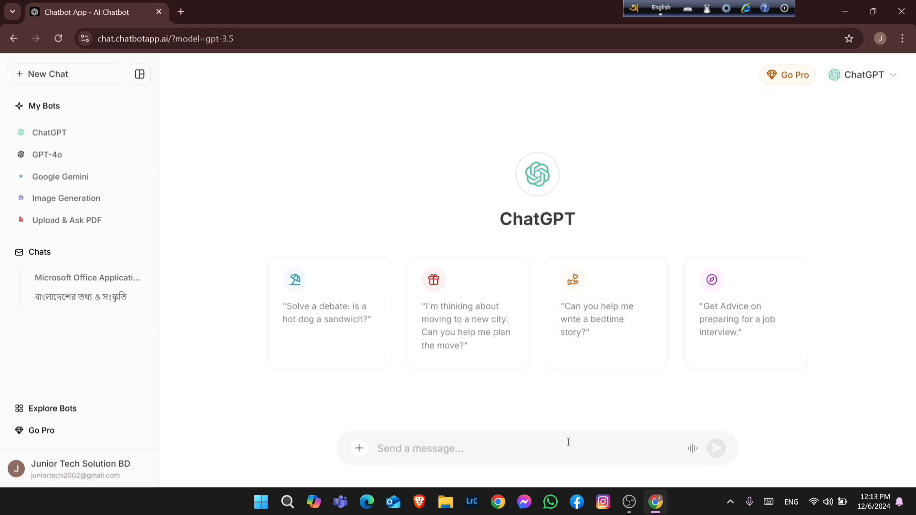
# Ask the chatbot "ms word, ms excel, ms powerpoint এগুলা কোন কাজে ব্যবহার করা হয়", switching the keyboard to Bangla for the second half
pyautogui.write('ms ')
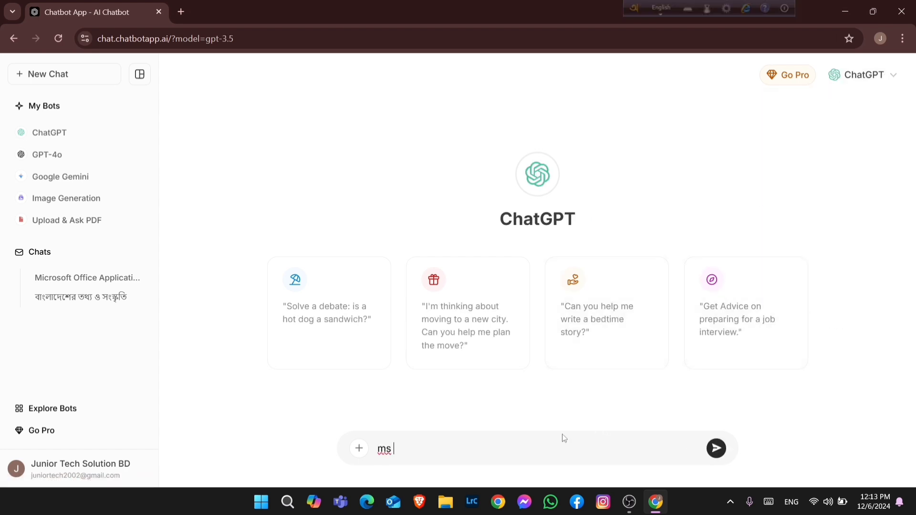
pyautogui.write('word, ms excel, ms')
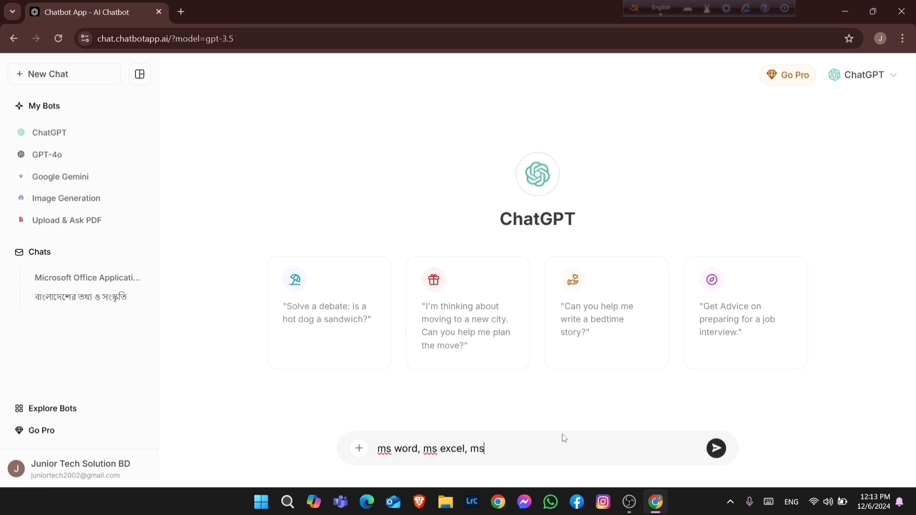
pyautogui.write(' powerpoint')
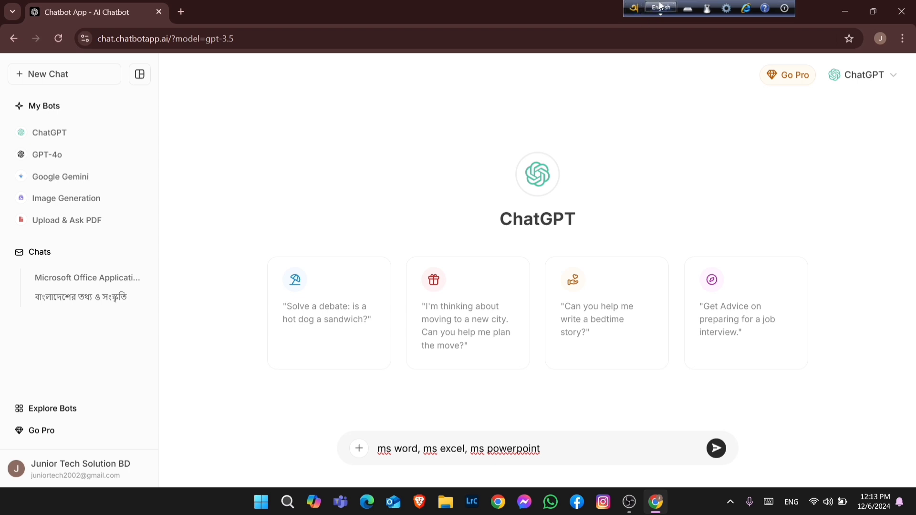
pyautogui.click(661, 8)
pyautogui.click(566, 451)
pyautogui.write('এগুলা কো')
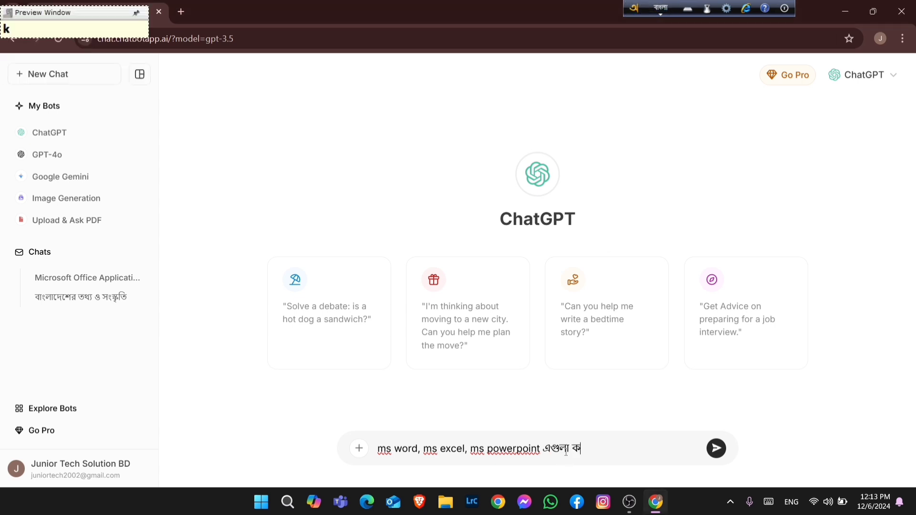
pyautogui.write('ন কাজে ')
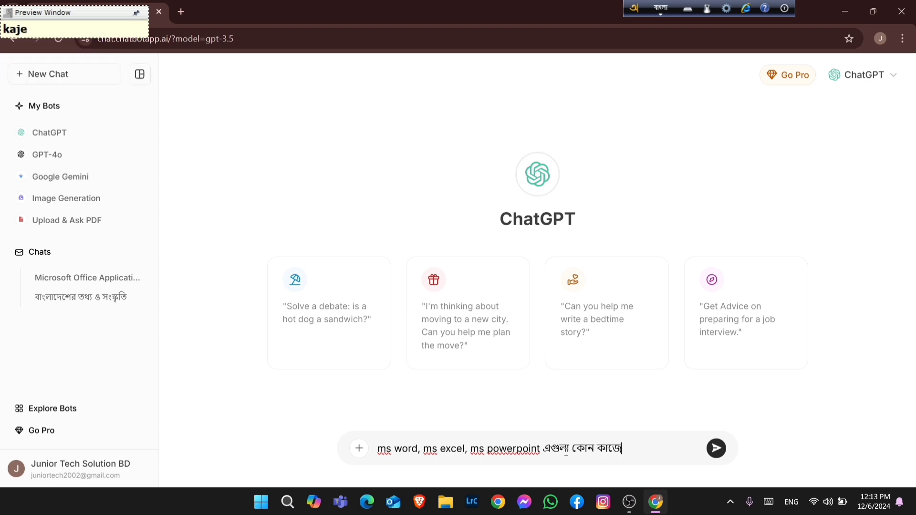
pyautogui.write('ব্যভা')
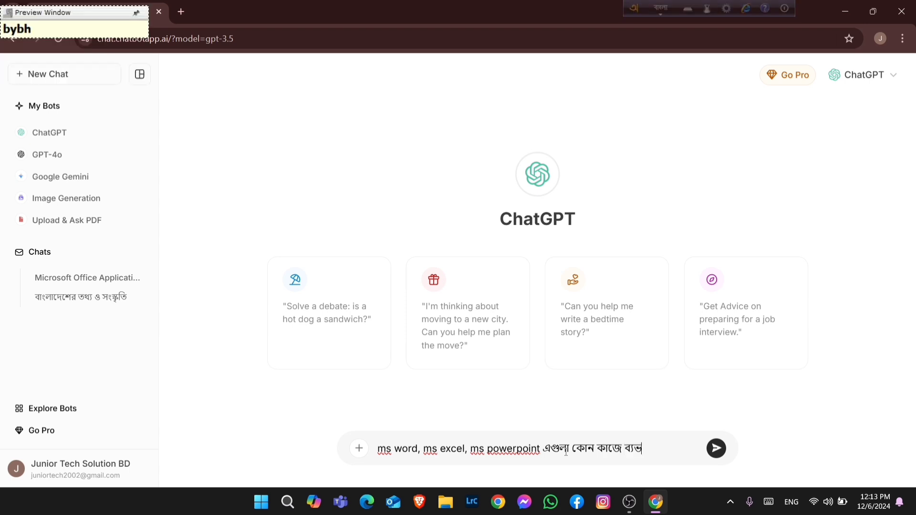
pyautogui.press('BackSpace')
pyautogui.press('BackSpace')
pyautogui.write('হার করা হয়')
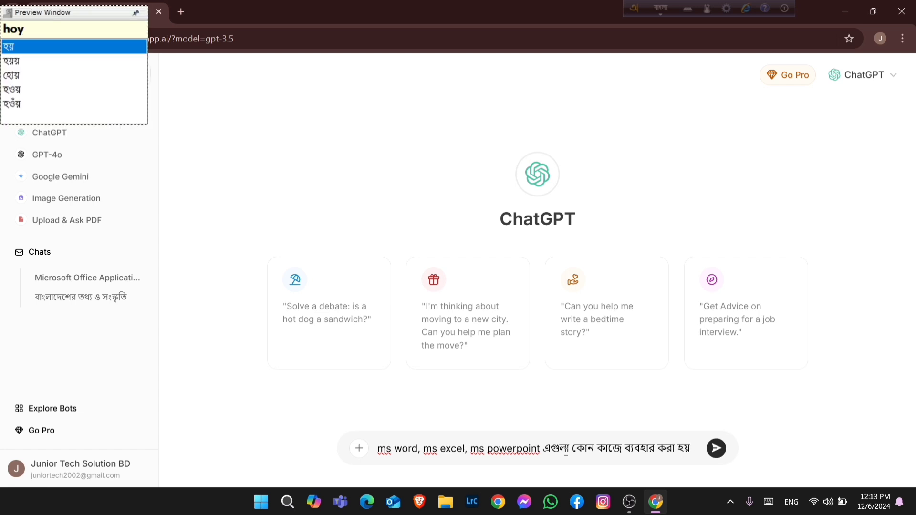
pyautogui.press('Return')
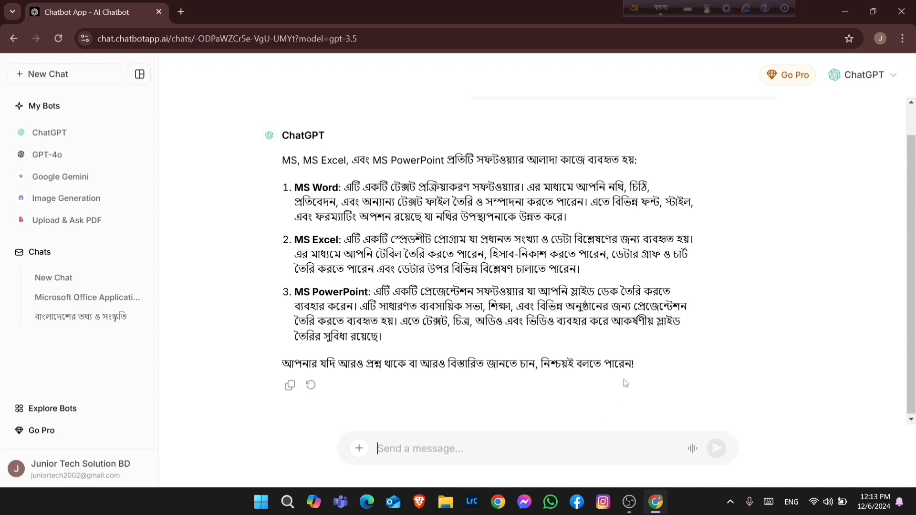
# Read through the answer on MS Word, MS Excel and MS PowerPoint, highlighting passages while explaining
pyautogui.scroll(2, 626, 384)
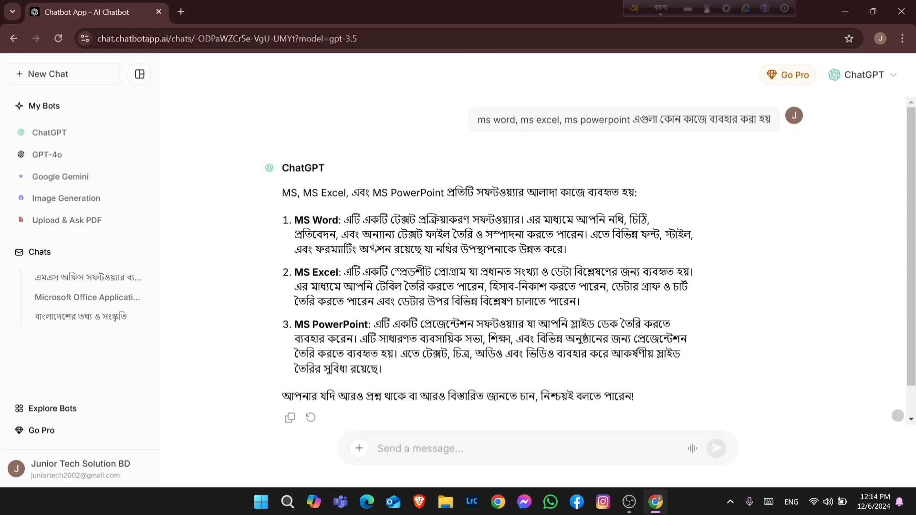
pyautogui.moveTo(399, 238); pyautogui.dragTo(452, 236)
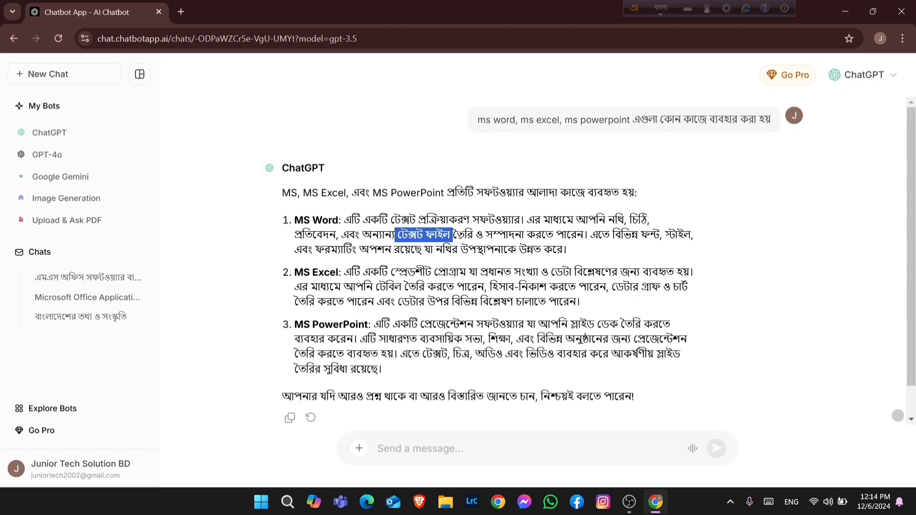
pyautogui.click(335, 221)
pyautogui.moveTo(336, 221); pyautogui.dragTo(296, 222)
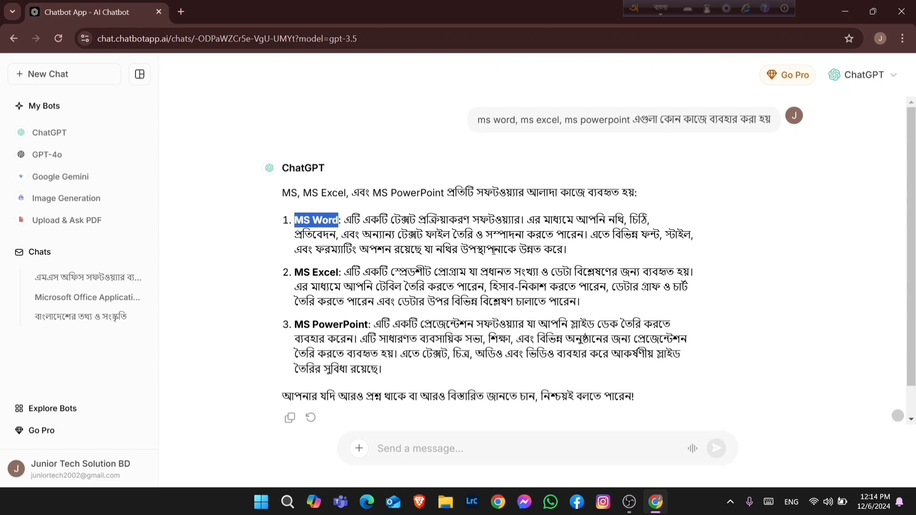
pyautogui.click(491, 252)
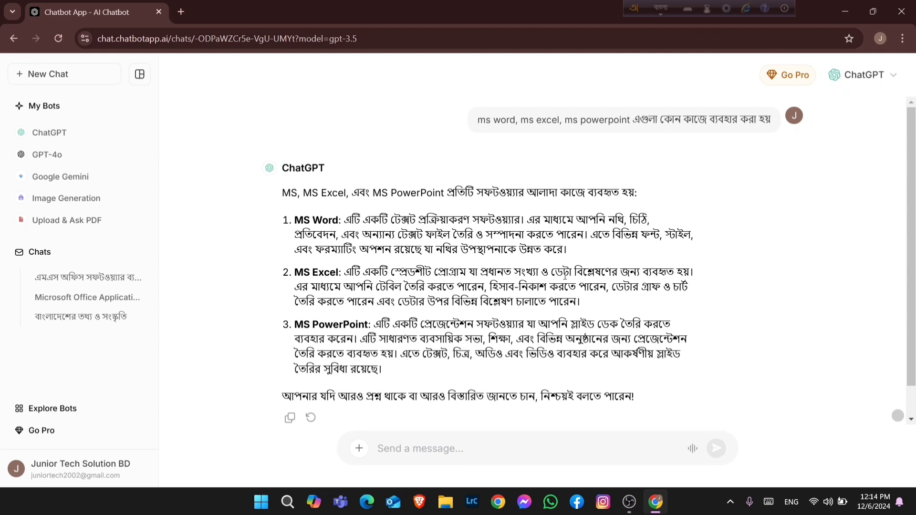
pyautogui.doubleClick(516, 272)
pyautogui.moveTo(548, 272); pyautogui.dragTo(576, 272)
pyautogui.moveTo(376, 287); pyautogui.dragTo(596, 300)
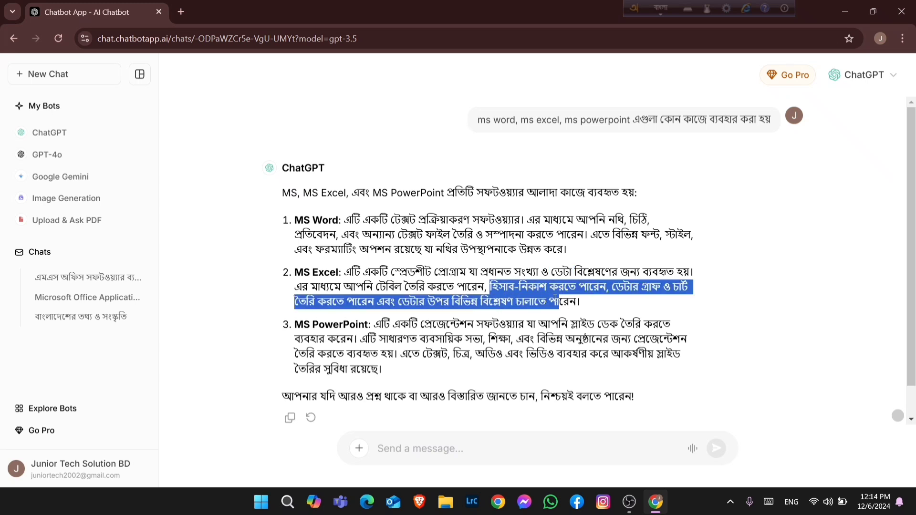
pyautogui.click(599, 301)
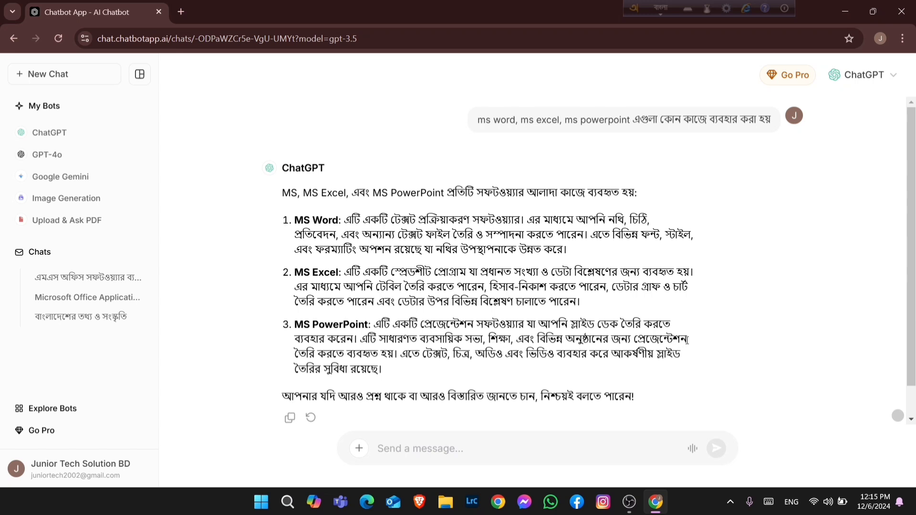
pyautogui.moveTo(687, 339); pyautogui.dragTo(634, 341)
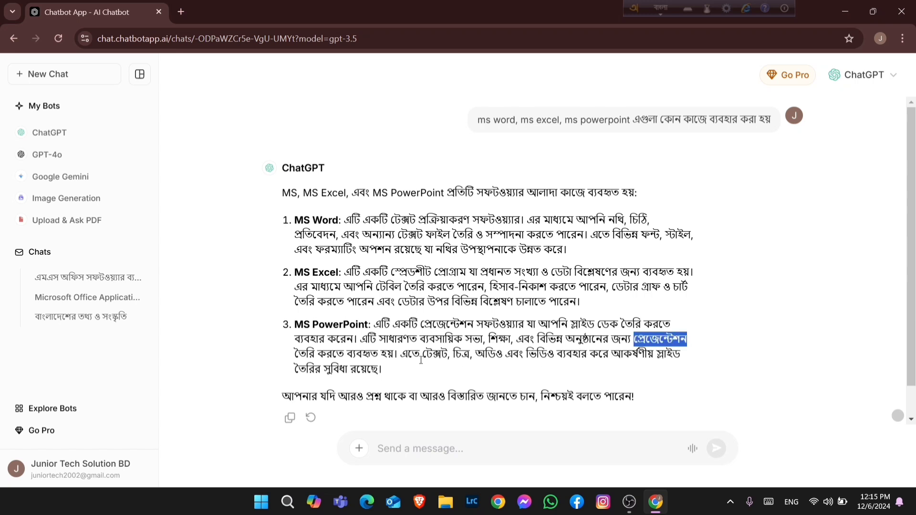
pyautogui.moveTo(422, 355); pyautogui.dragTo(486, 353)
pyautogui.moveTo(554, 353); pyautogui.dragTo(559, 354)
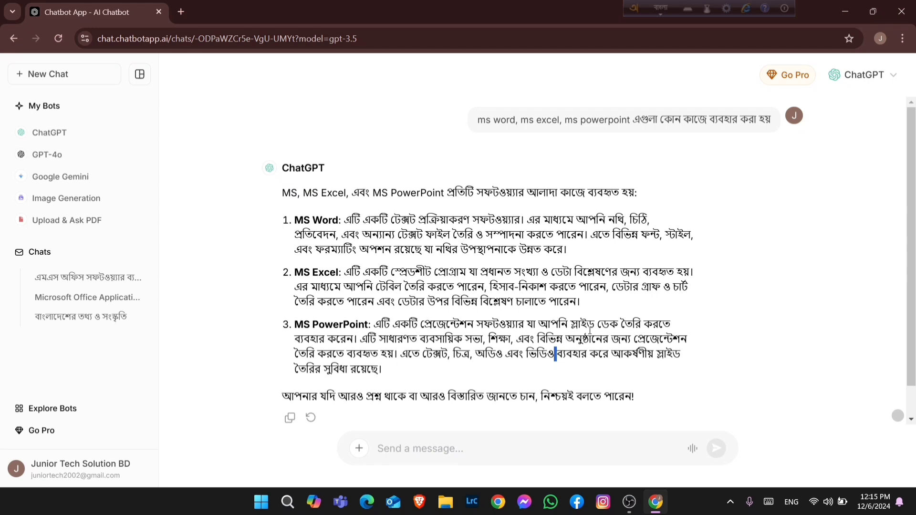
pyautogui.click(642, 375)
# Minimize the browser to return to the desktop
pyautogui.click(844, 11)
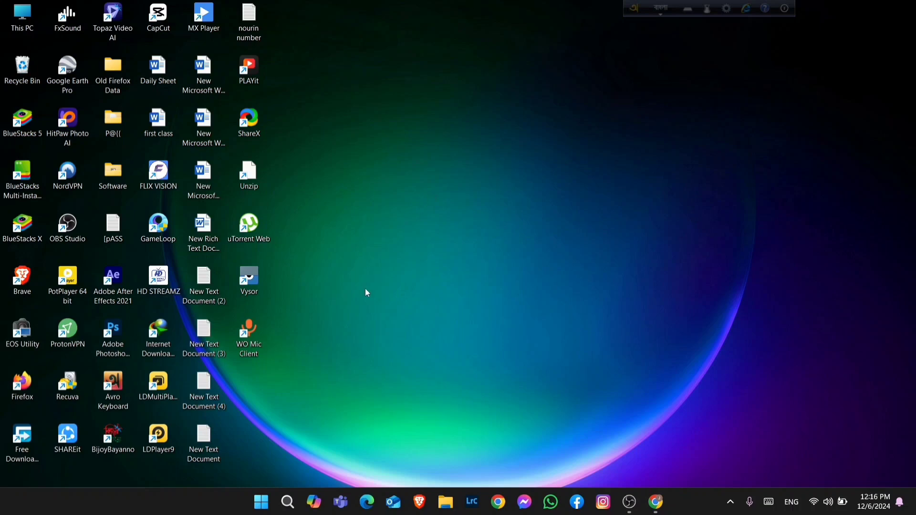
pyautogui.click(298, 502)
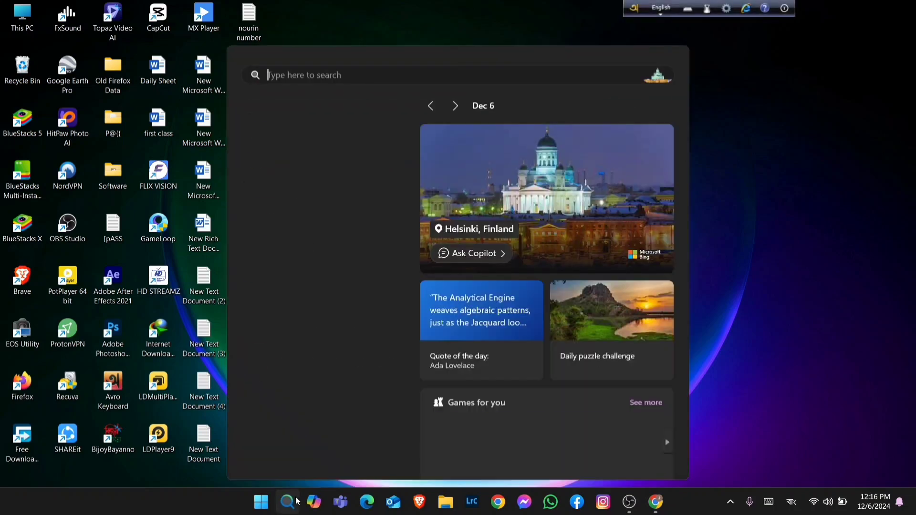
pyautogui.click(727, 258)
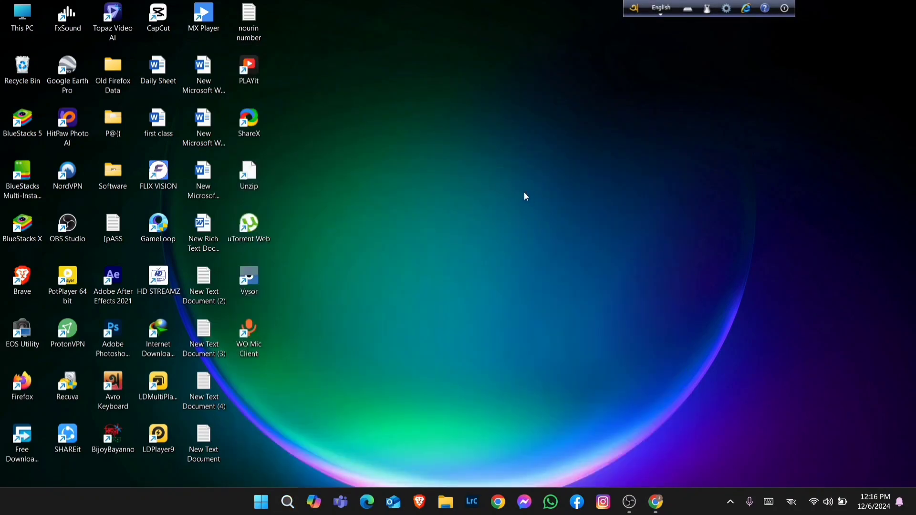
pyautogui.rightClick(524, 196)
pyautogui.click(451, 345)
pyautogui.click(288, 502)
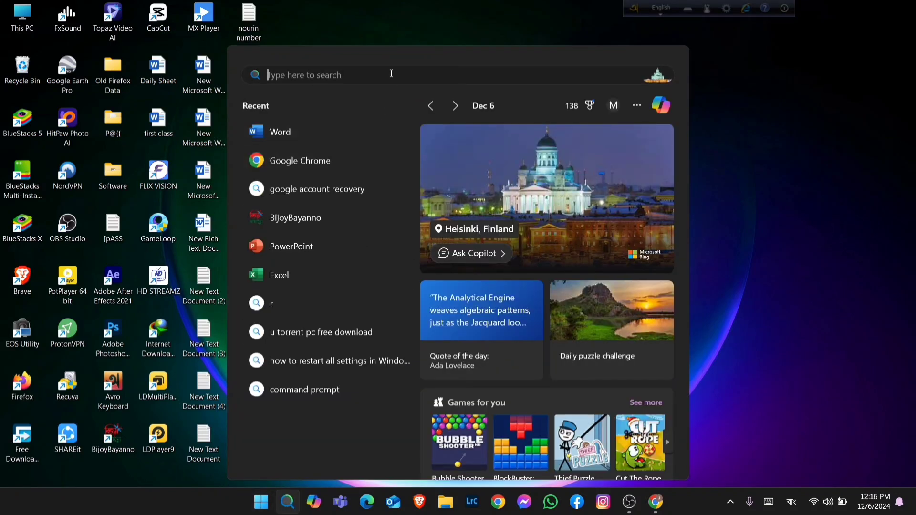
pyautogui.write('ৈদ')
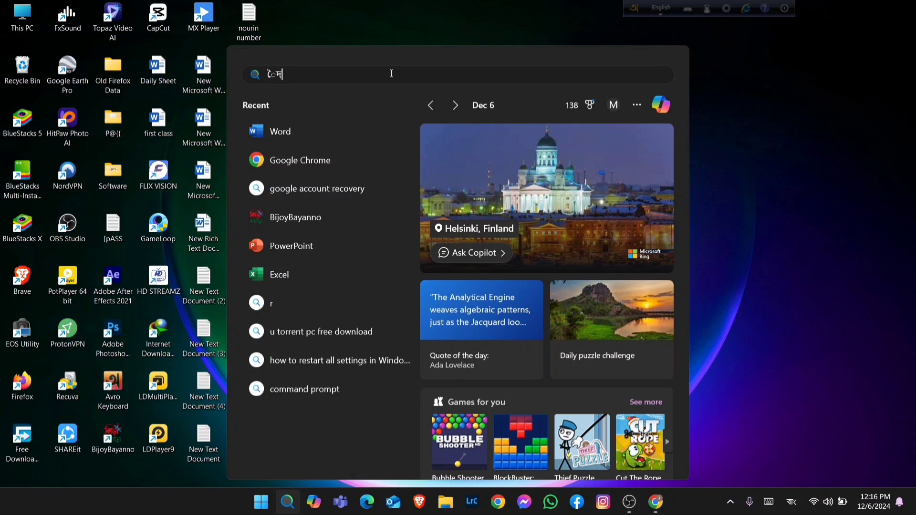
pyautogui.press('BackSpace')
pyautogui.press('BackSpace')
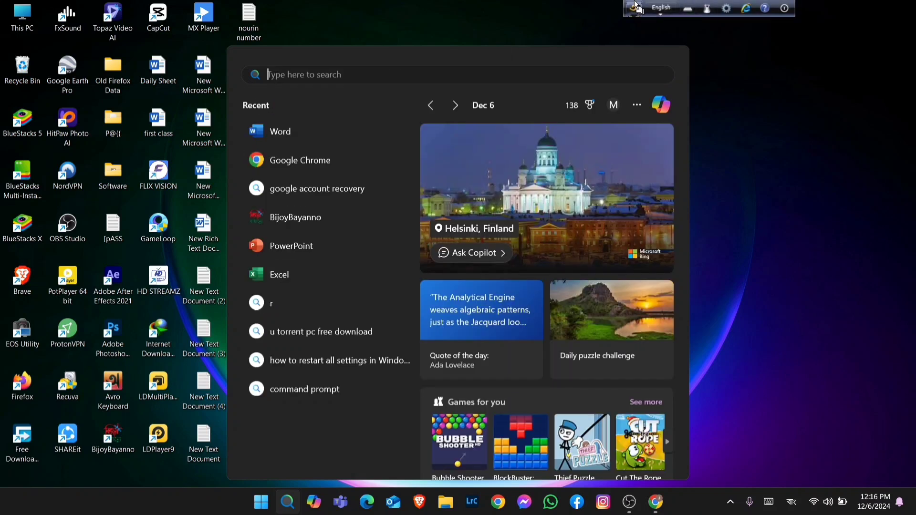
pyautogui.click(659, 9)
pyautogui.click(479, 76)
pyautogui.write('word')
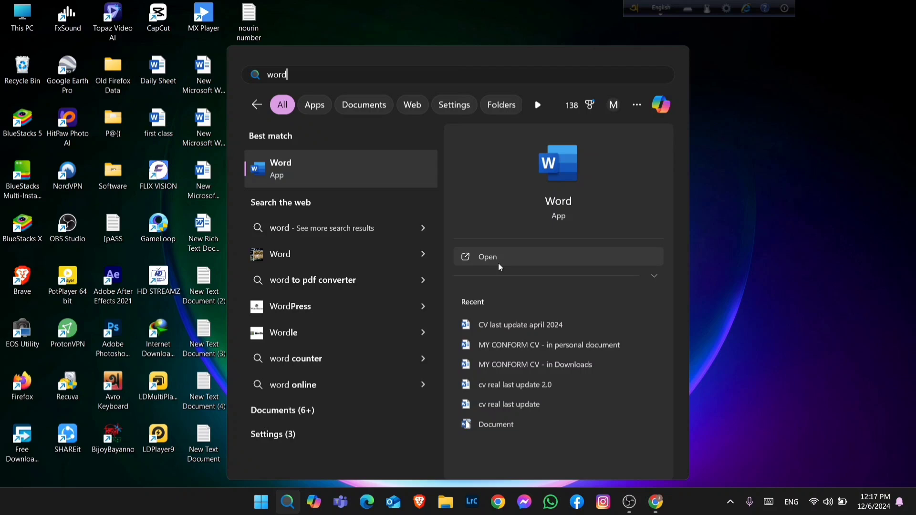
pyautogui.click(738, 122)
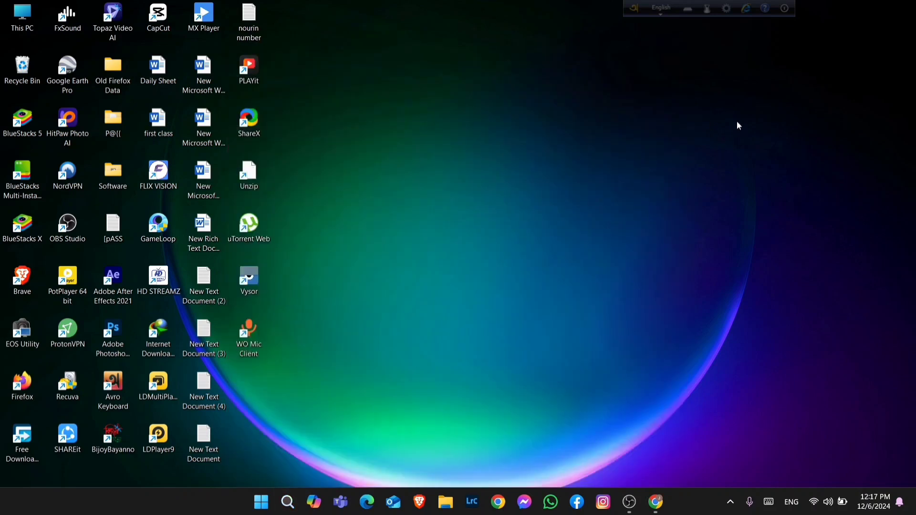
# Create a new Microsoft Word Document on the desktop
pyautogui.rightClick(448, 208)
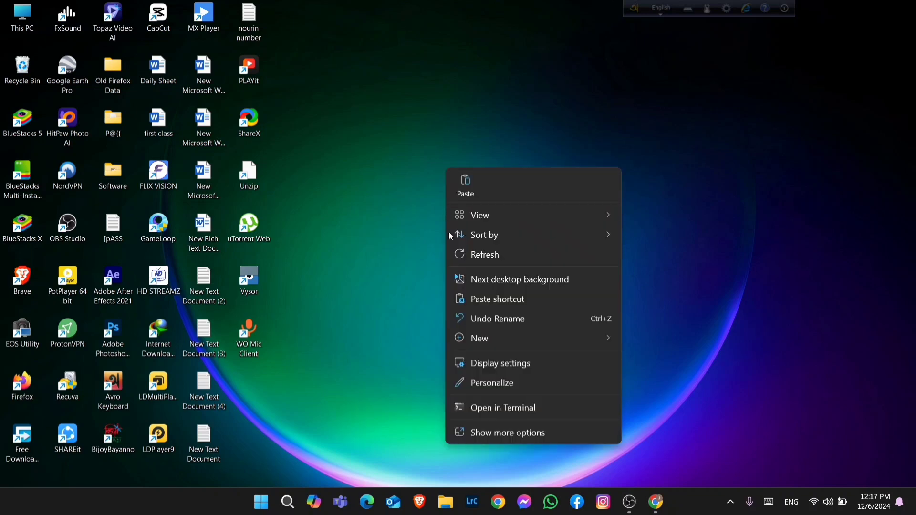
pyautogui.moveTo(475, 337)
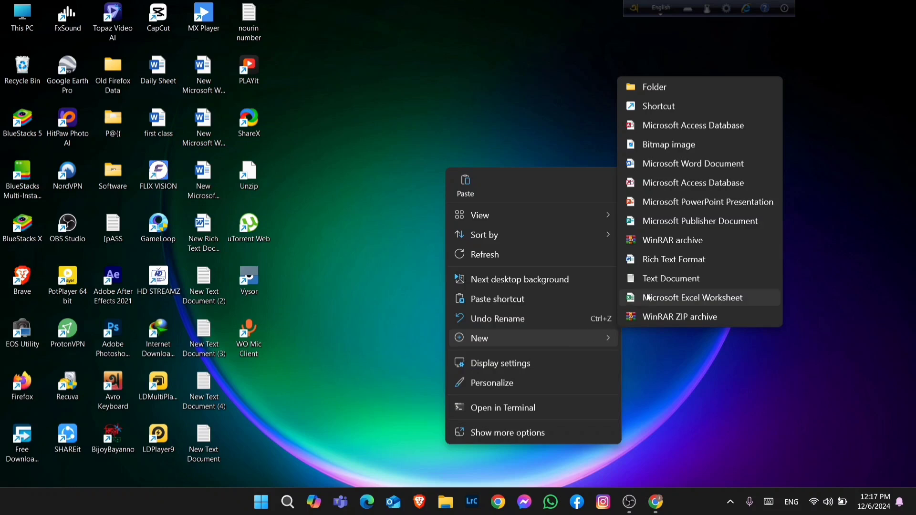
pyautogui.click(662, 167)
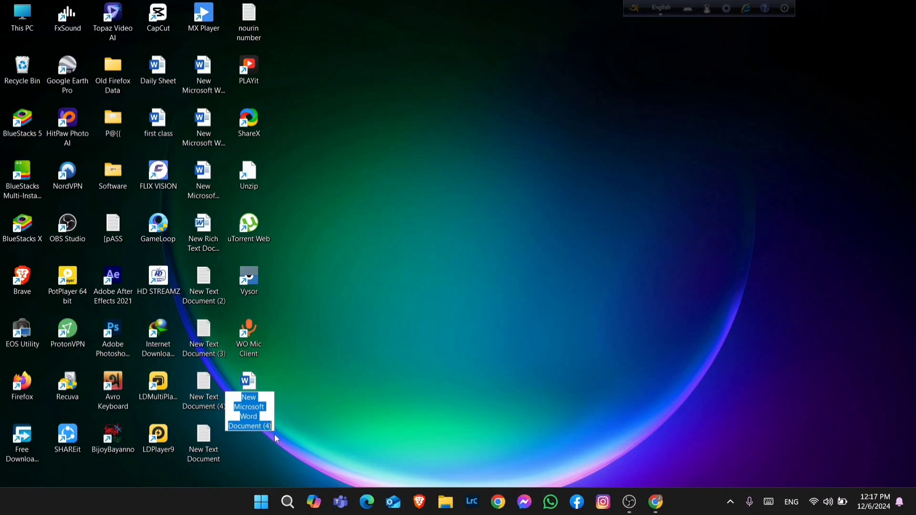
# Rename the new document as first class, accept the duplicate-name rename, and open it in Word
pyautogui.press('BackSpace')
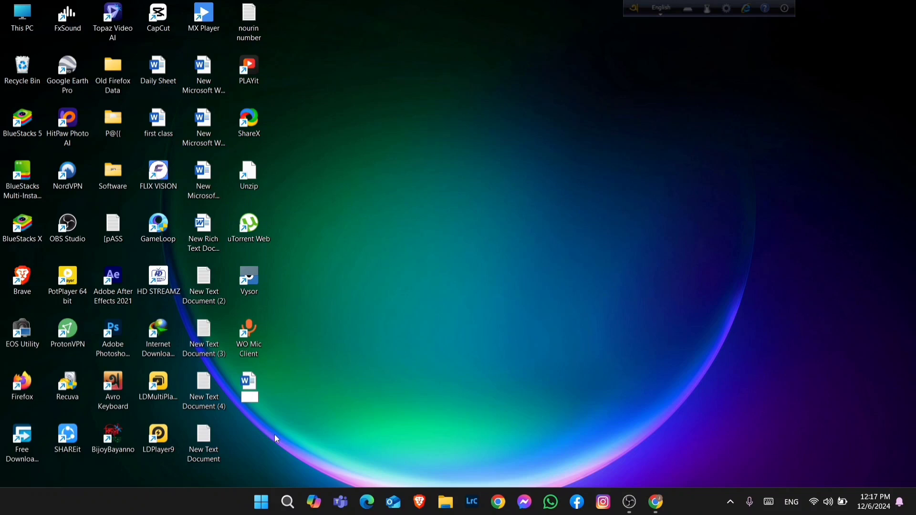
pyautogui.write('first class')
pyautogui.press('Return')
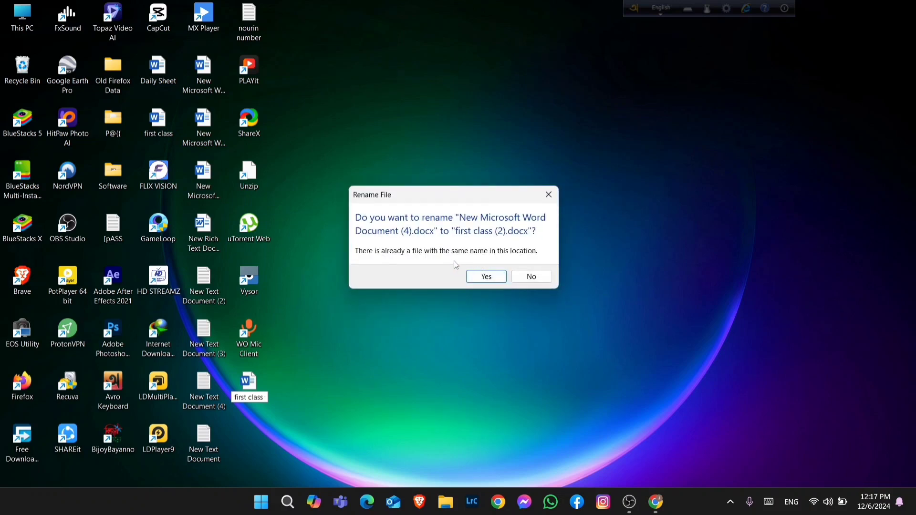
pyautogui.click(486, 277)
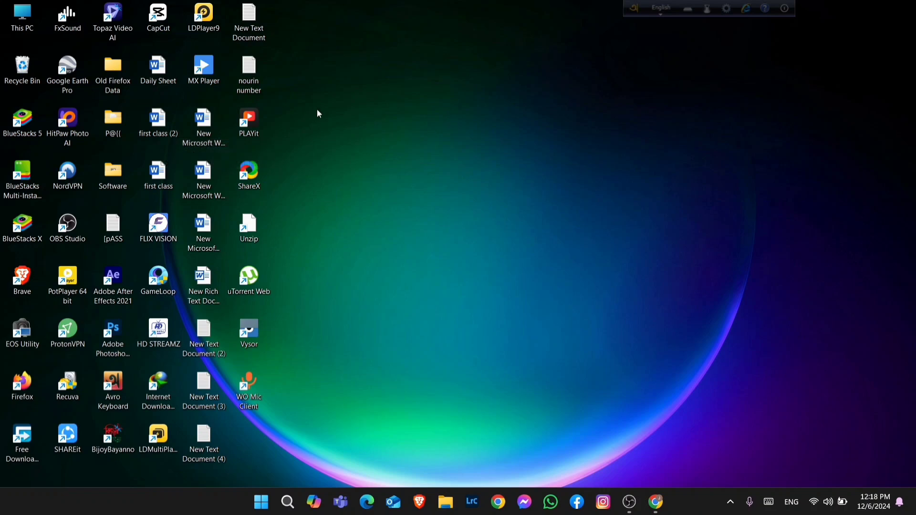
pyautogui.doubleClick(161, 126)
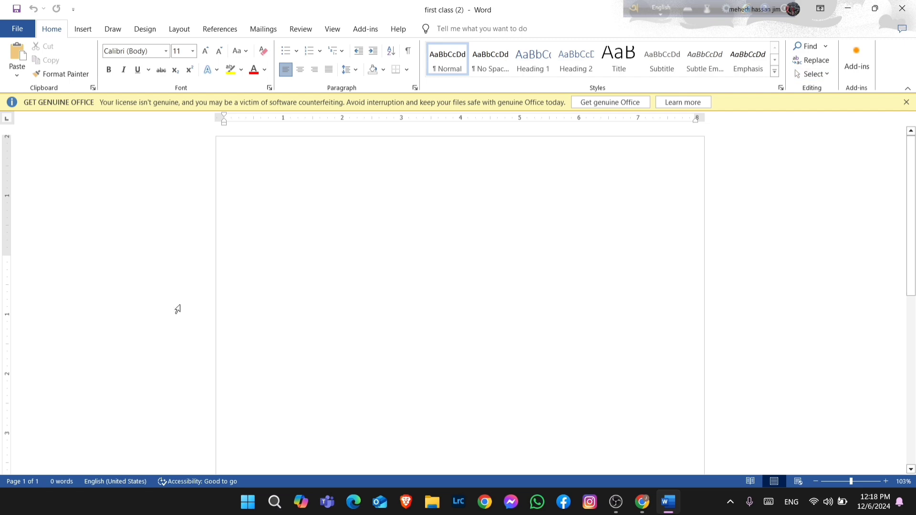
# Close the open document, launch Word again from the search, and start a new blank document
pyautogui.click(902, 8)
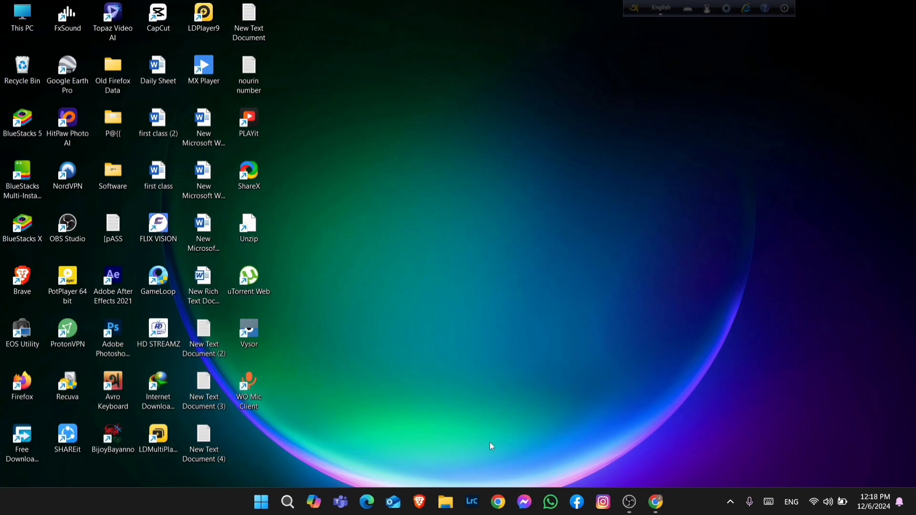
pyautogui.click(288, 502)
pyautogui.click(296, 135)
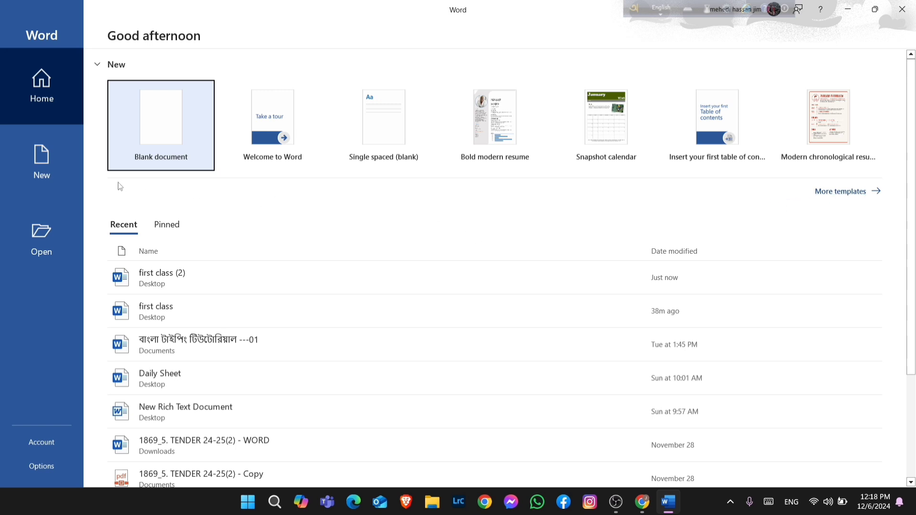
pyautogui.click(163, 128)
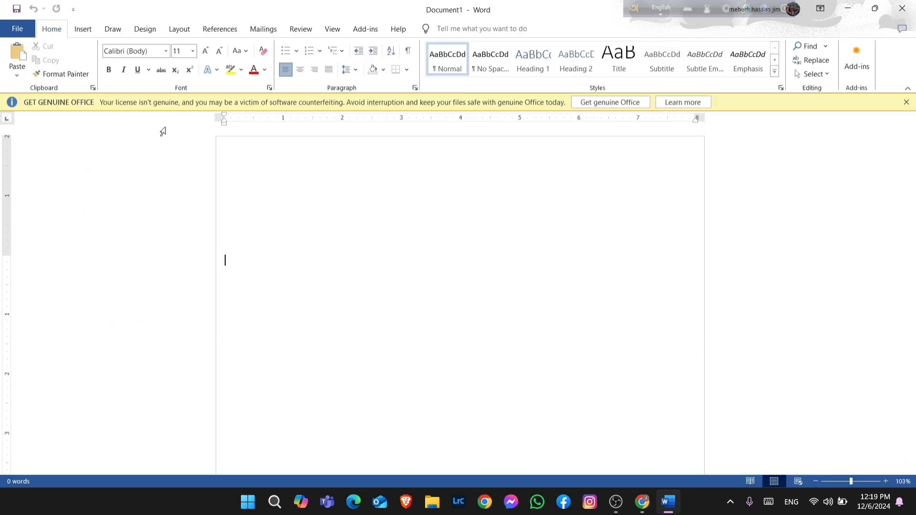
# Apply the Normal page margins to the blank document
pyautogui.click(172, 30)
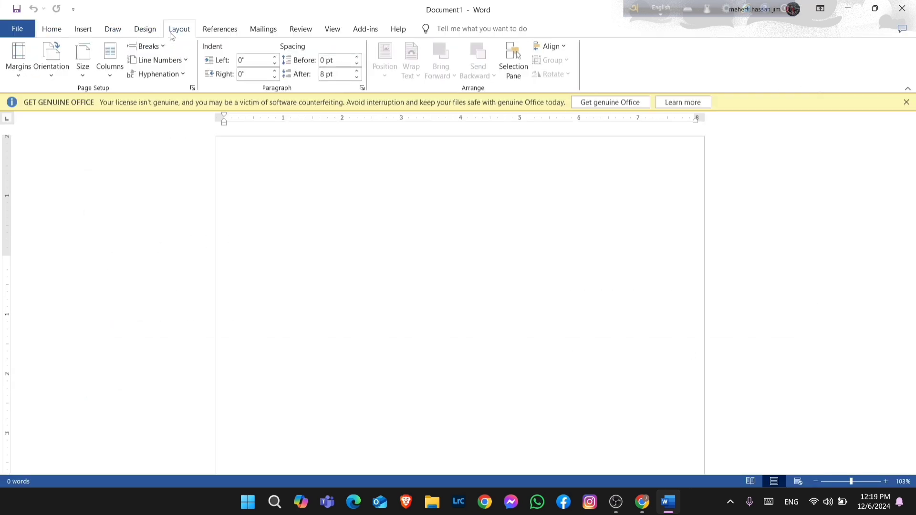
pyautogui.click(23, 70)
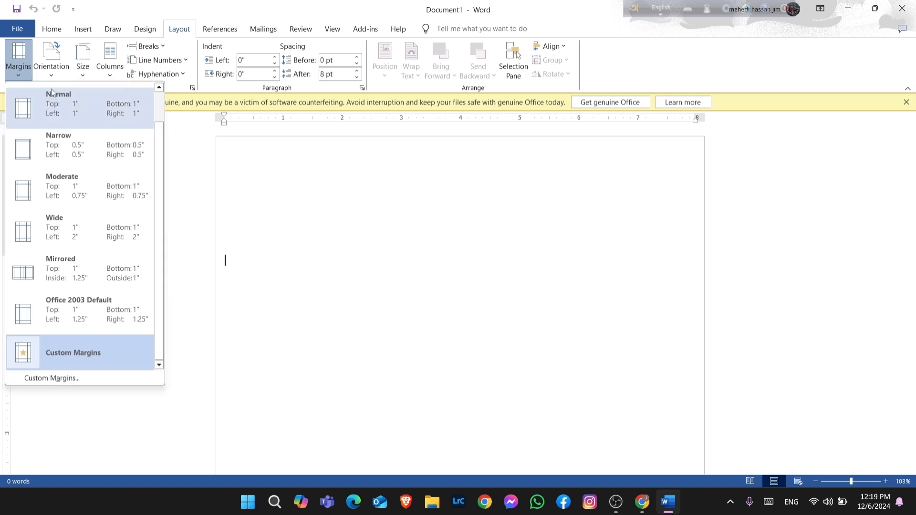
pyautogui.click(72, 100)
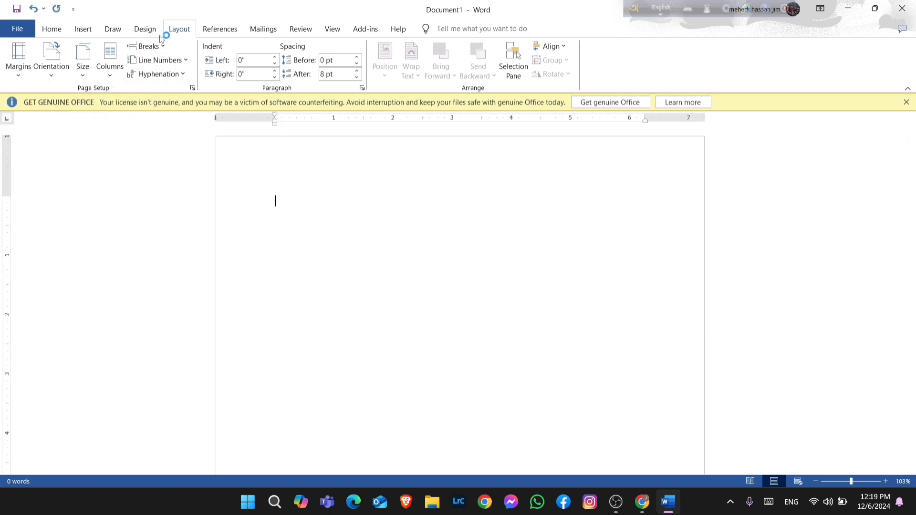
pyautogui.click(52, 30)
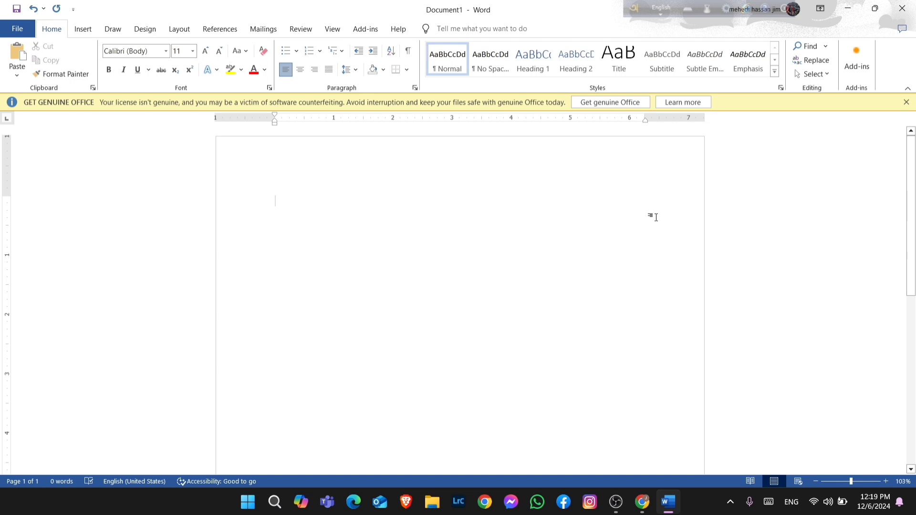
# Scroll through the blank page and switch to Read Mode and back to Print Layout
pyautogui.scroll(-10, 656, 217)
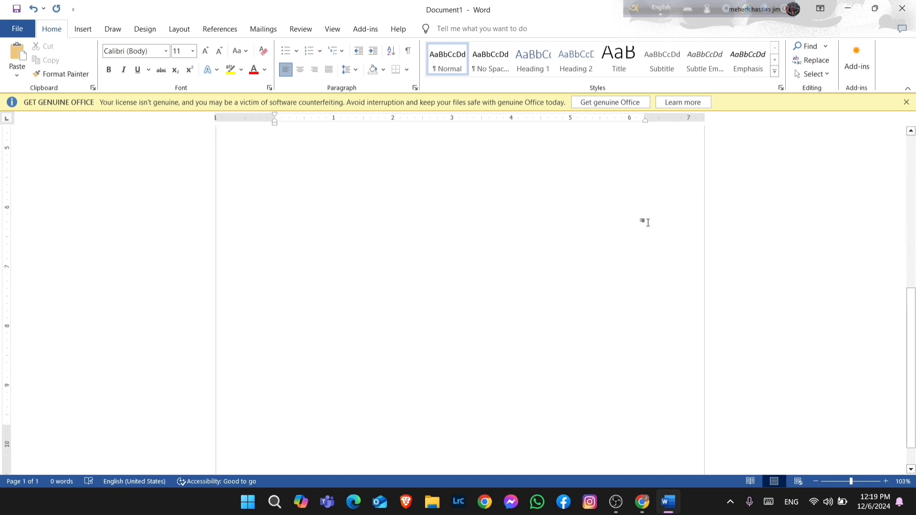
pyautogui.scroll(-1, 646, 223)
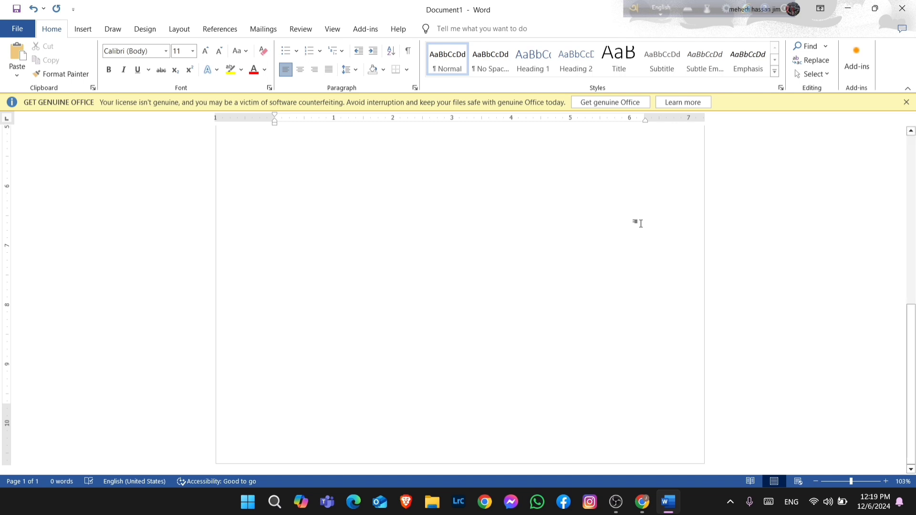
pyautogui.scroll(10, 632, 223)
pyautogui.scroll(5, 626, 224)
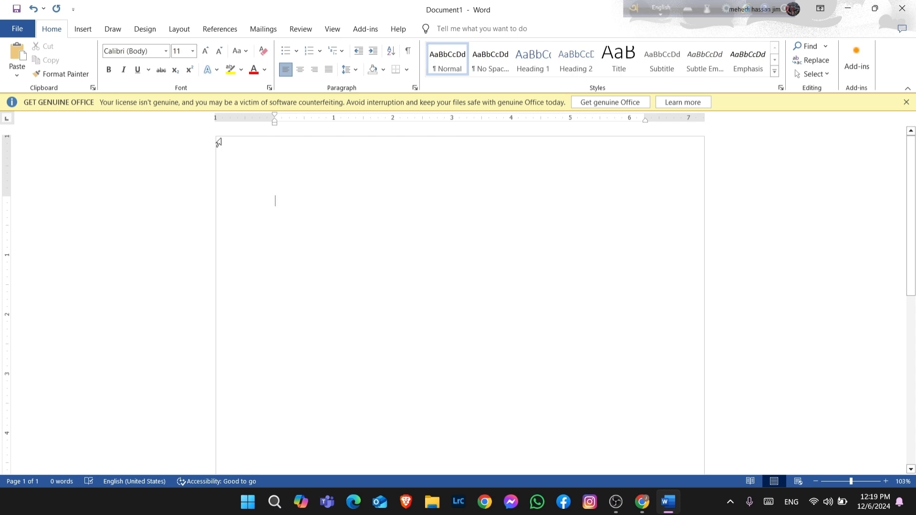
pyautogui.scroll(-15, 603, 205)
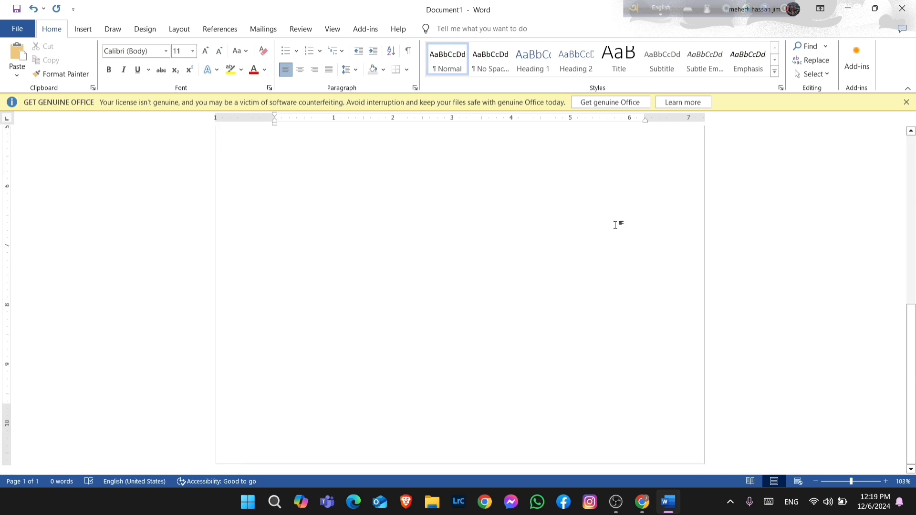
pyautogui.scroll(5, 682, 276)
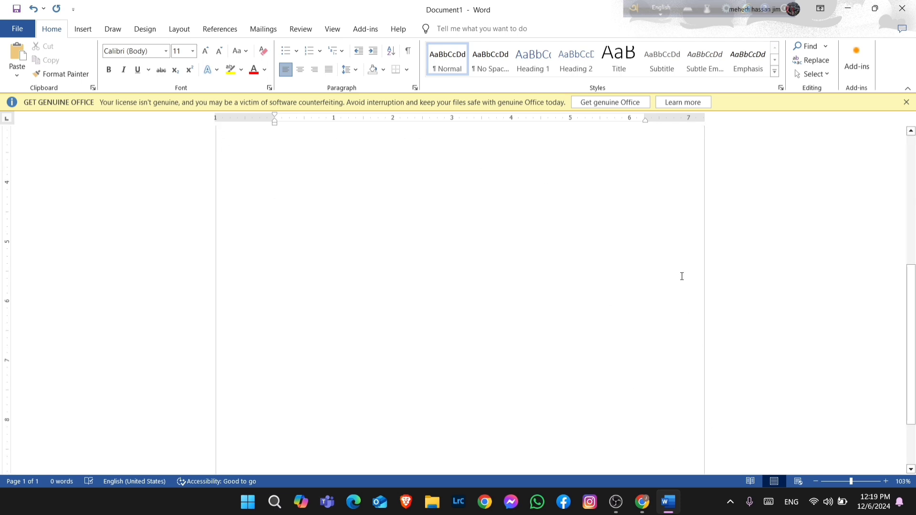
pyautogui.scroll(10, 527, 231)
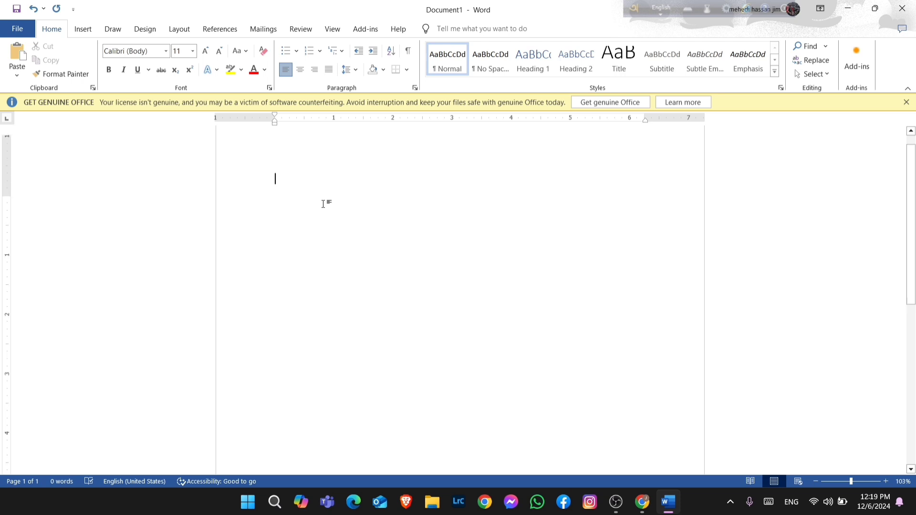
pyautogui.scroll(1, 323, 204)
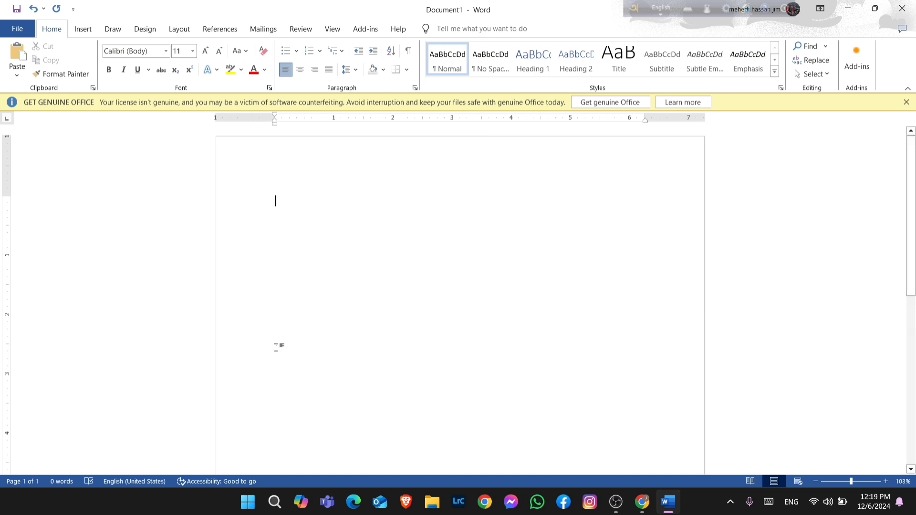
pyautogui.click(751, 482)
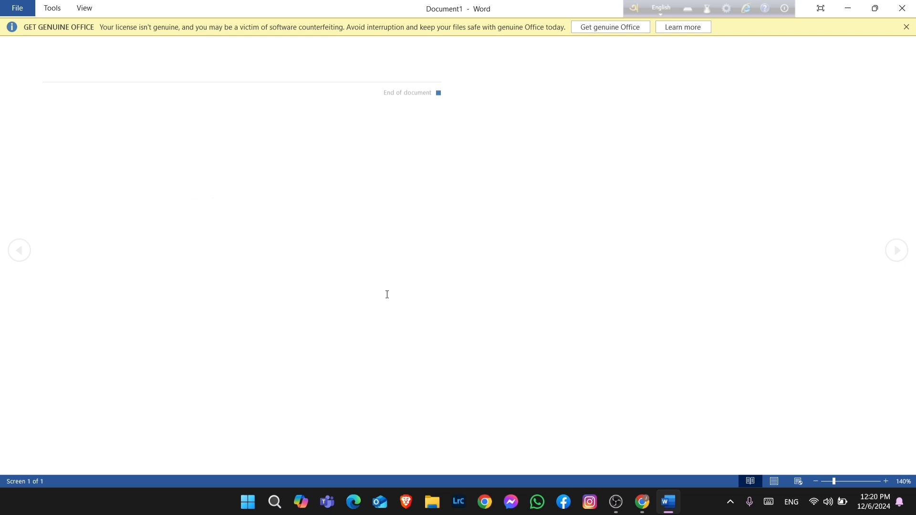
pyautogui.click(776, 482)
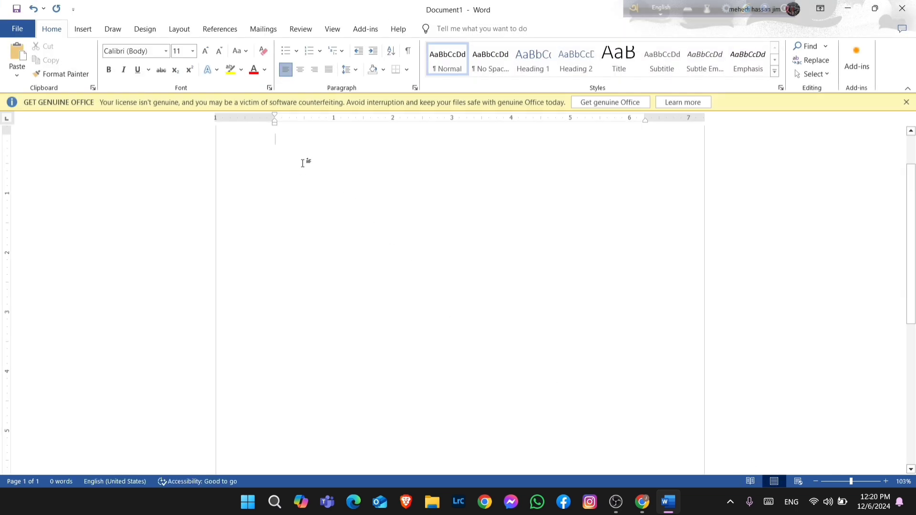
# Type the sentence "Newspaper is a paper which crries news and views of home and abroad to us."
pyautogui.write('N')
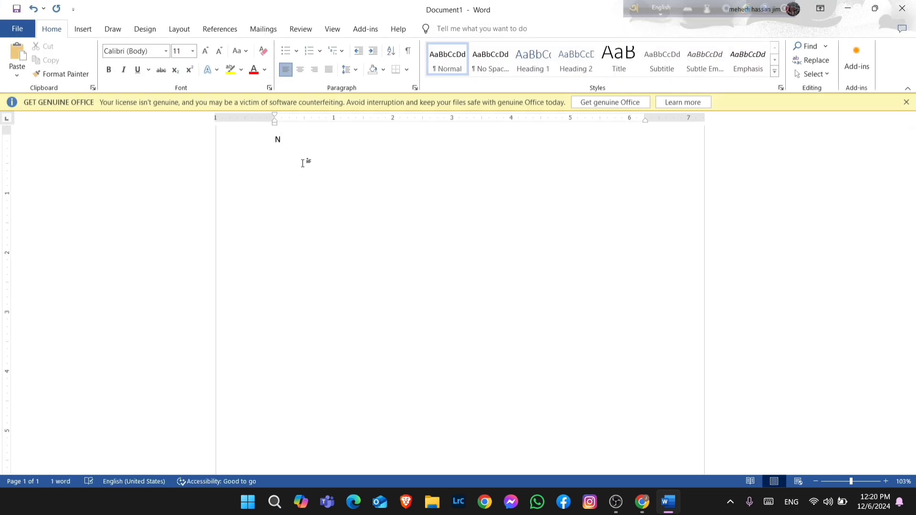
pyautogui.scroll(2, 417, 245)
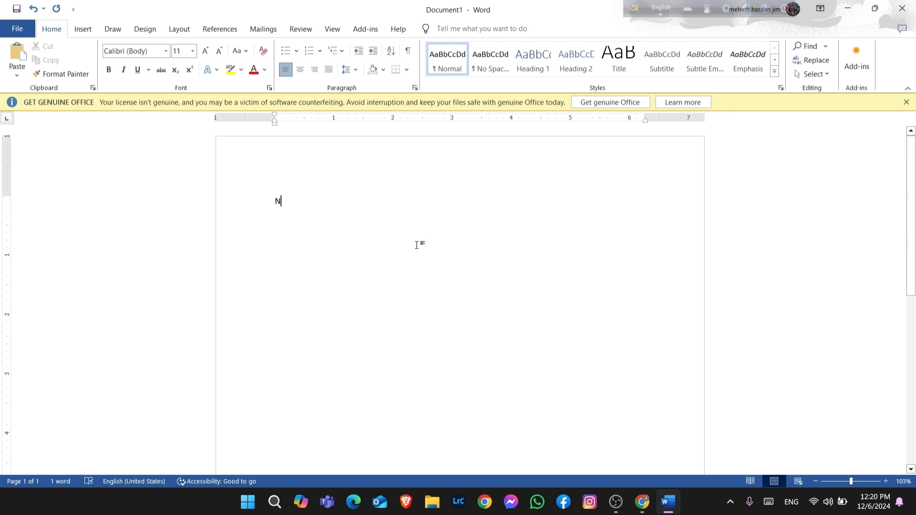
pyautogui.write('ew')
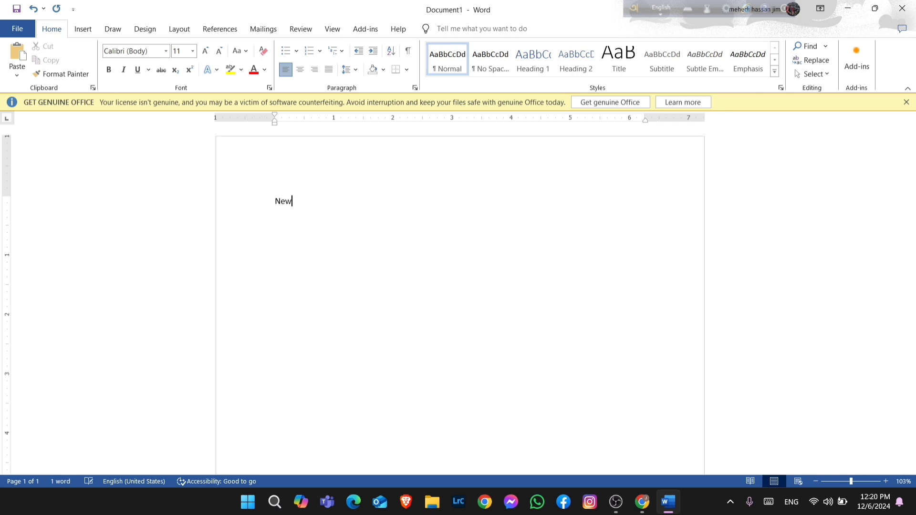
pyautogui.write('spapeer')
pyautogui.press('BackSpace')
pyautogui.press('BackSpace')
pyautogui.press('BackSpace')
pyautogui.write('r is a paper which ')
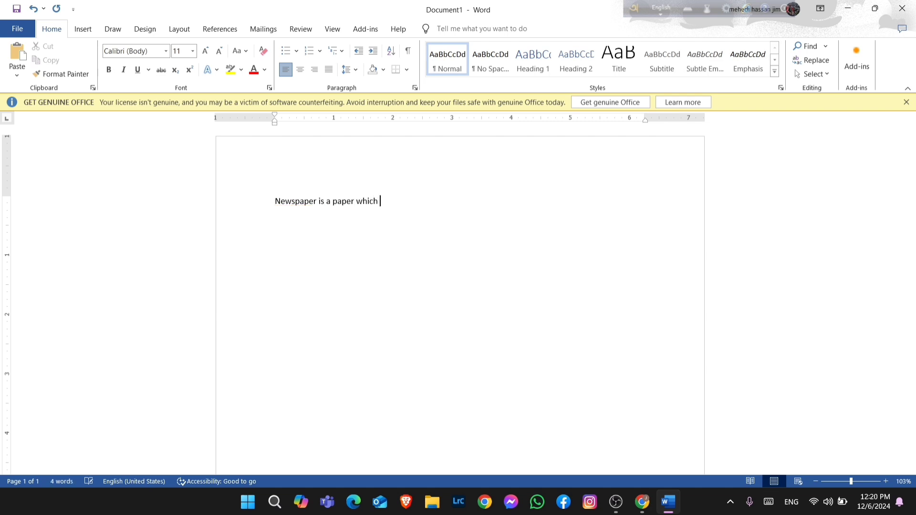
pyautogui.write('crries news and views of jo')
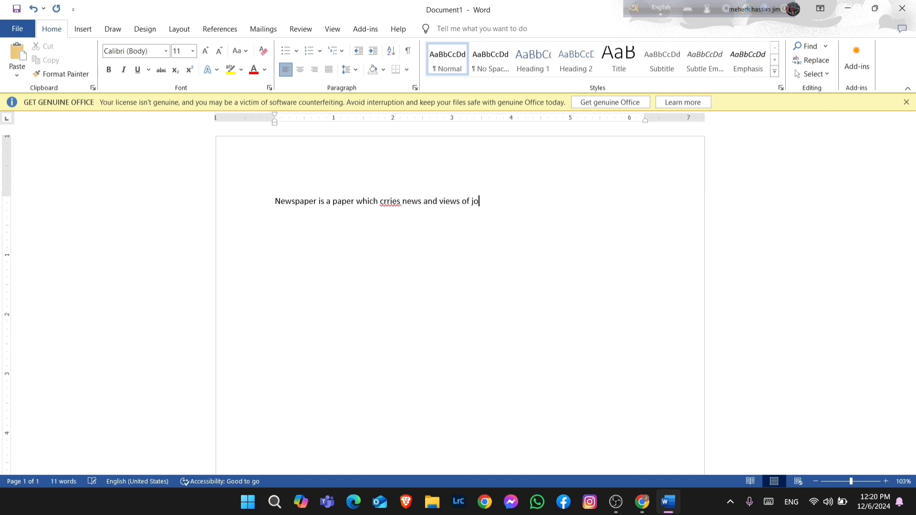
pyautogui.write('hn')
pyautogui.write('ome and a')
pyautogui.write('v')
pyautogui.write('broad to')
pyautogui.write(' us.')
# Correct the misspelled word crries to carries using the spelling suggestion
pyautogui.rightClick(383, 206)
pyautogui.click(381, 230)
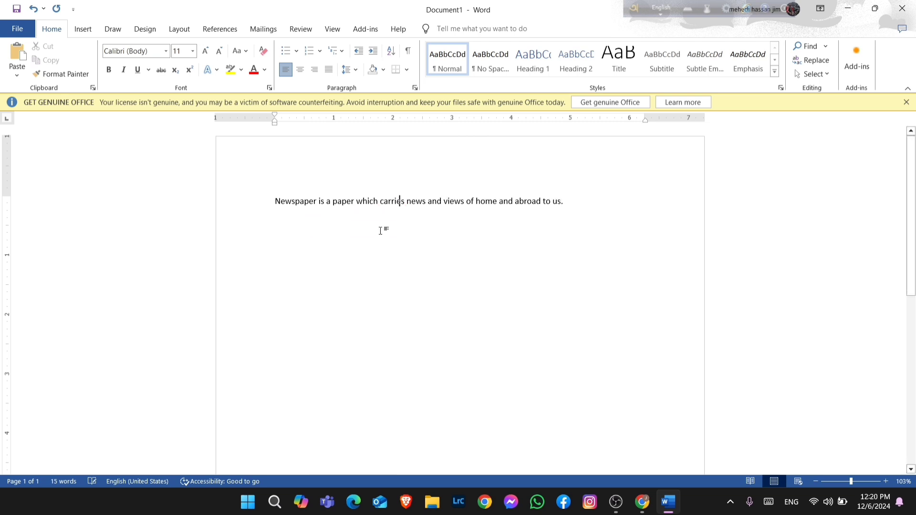
pyautogui.click(566, 205)
# Switch the document between Read Mode, Print Layout and Web Layout views, ending in Print Layout
pyautogui.click(751, 482)
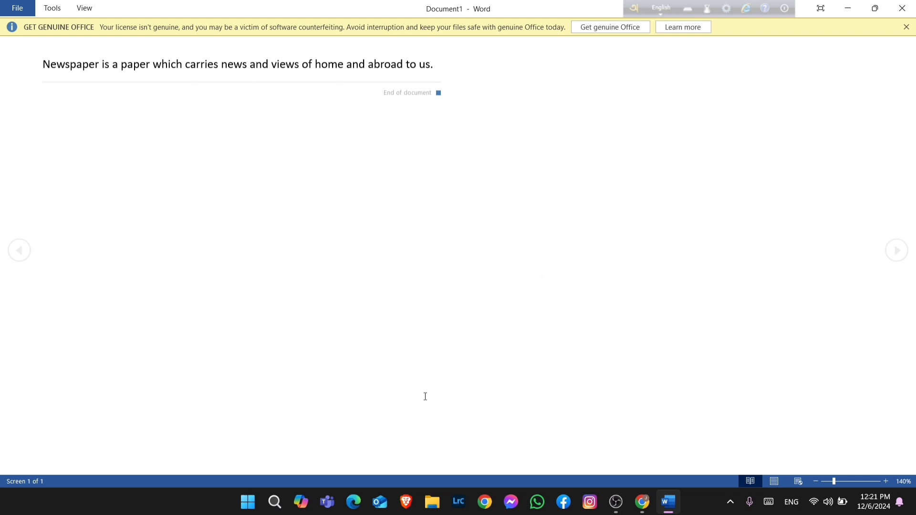
pyautogui.click(777, 480)
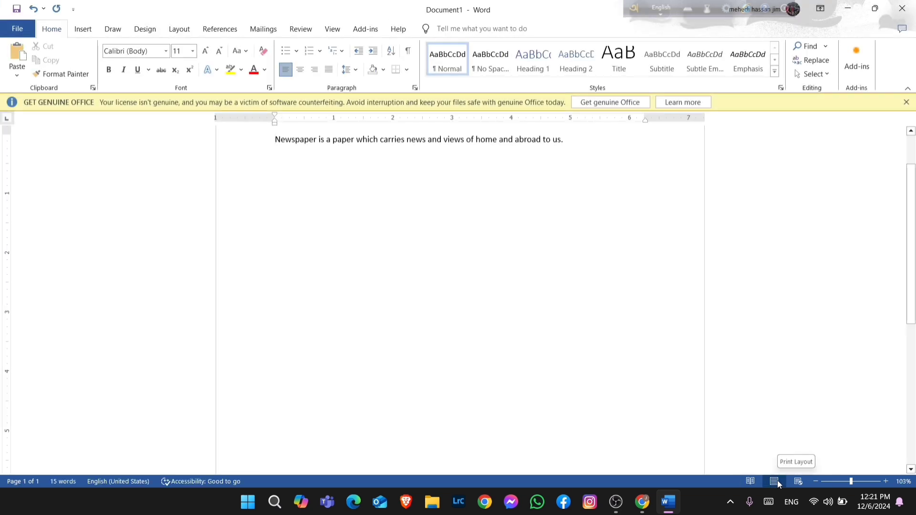
pyautogui.scroll(2, 613, 319)
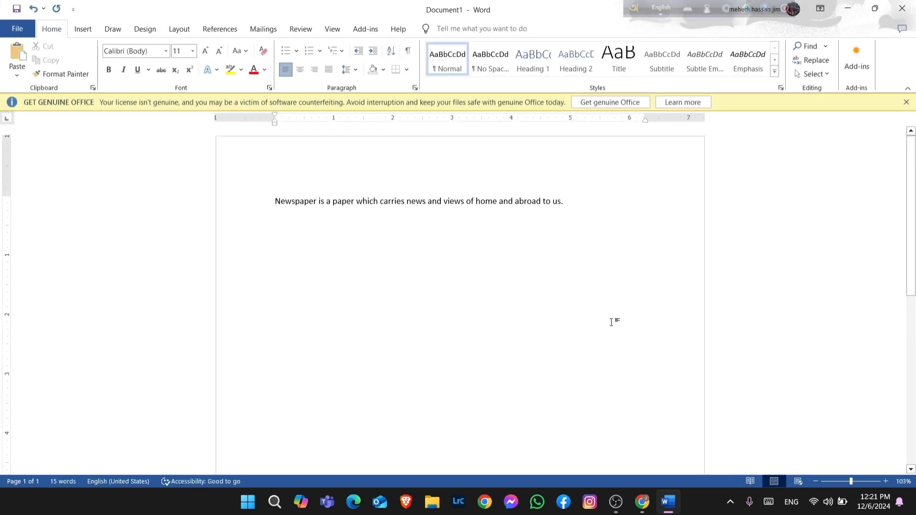
pyautogui.click(795, 481)
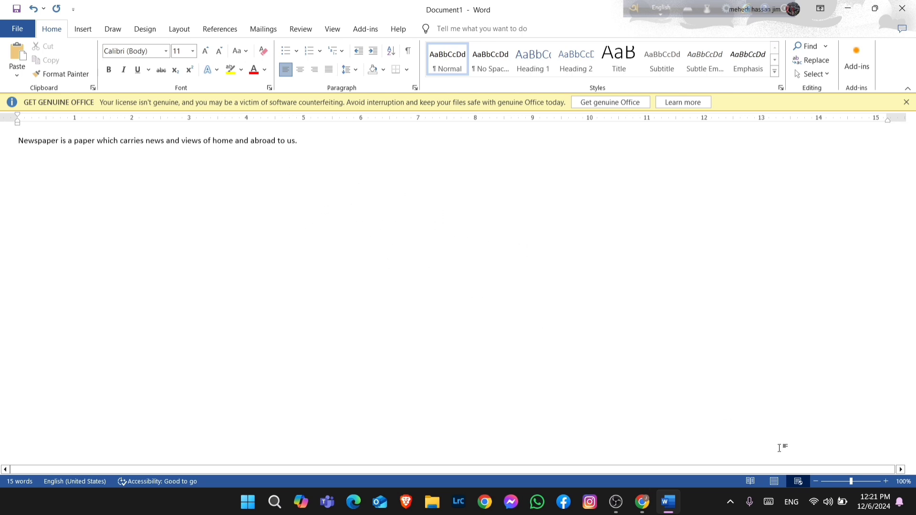
pyautogui.click(773, 482)
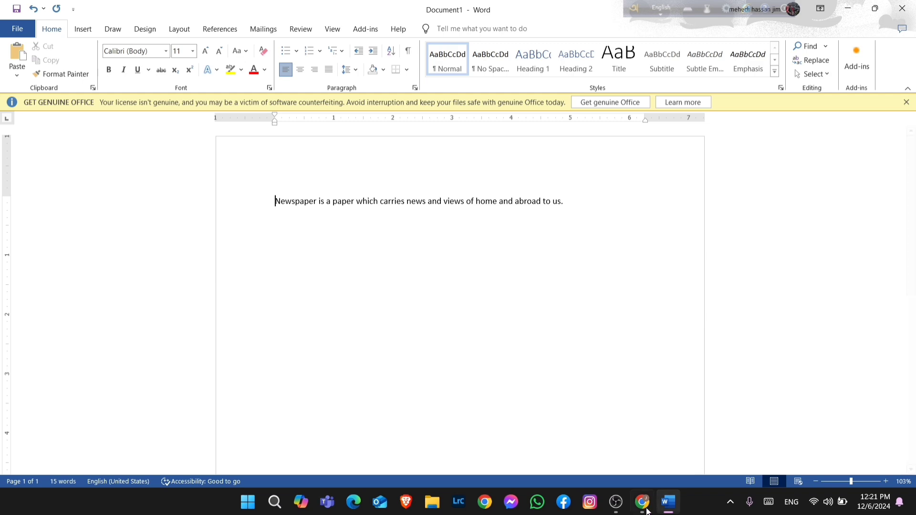
# Zoom in on the document text and then zoom back out
pyautogui.click(616, 502)
pyautogui.moveTo(853, 483); pyautogui.dragTo(862, 483)
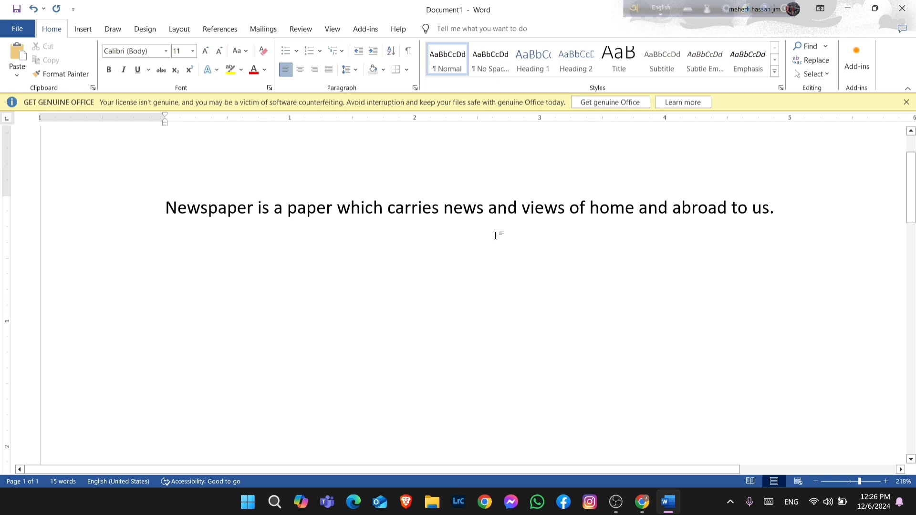
pyautogui.click(852, 482)
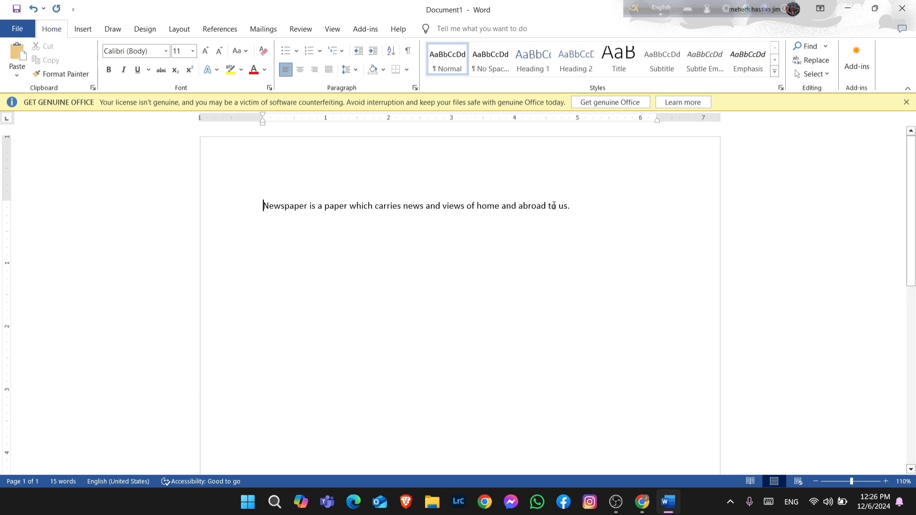
# Start saving the document as newspaper in Documents, then close the save dialog without saving
pyautogui.click(17, 9)
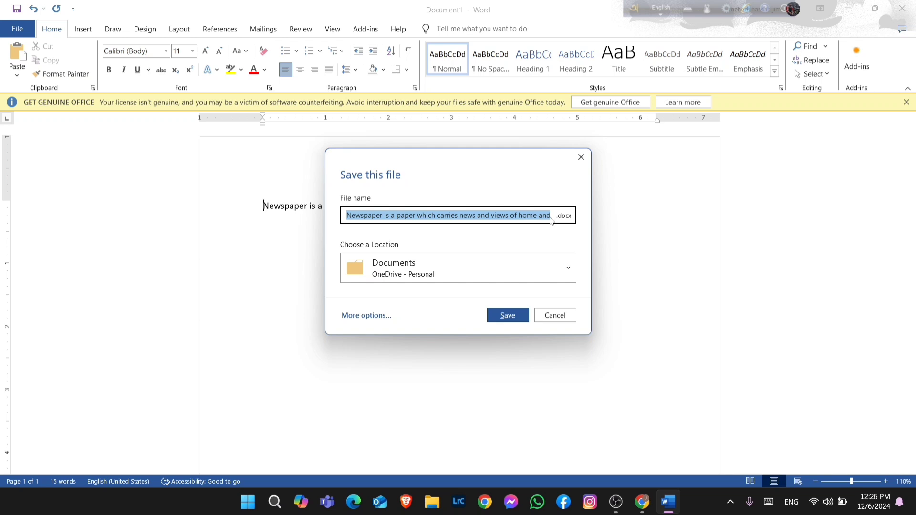
pyautogui.press('BackSpace')
pyautogui.write('n')
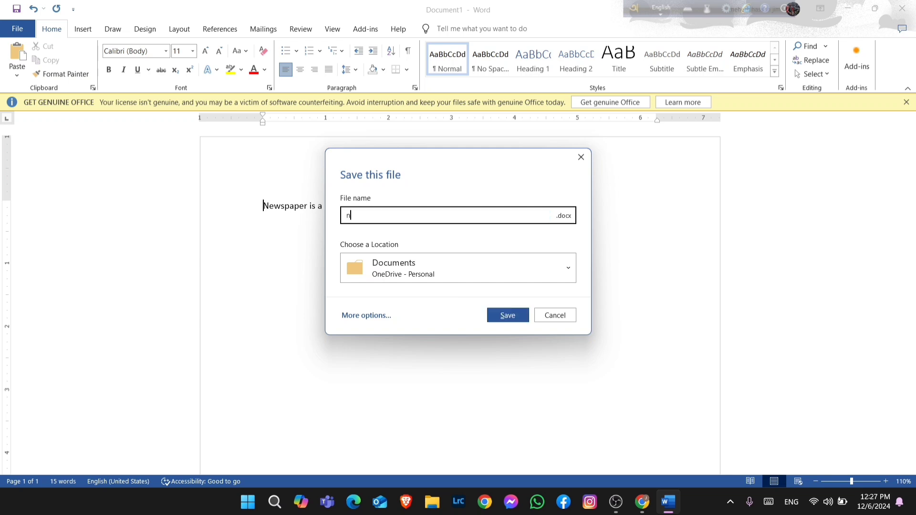
pyautogui.write('ewspaper')
pyautogui.click(526, 274)
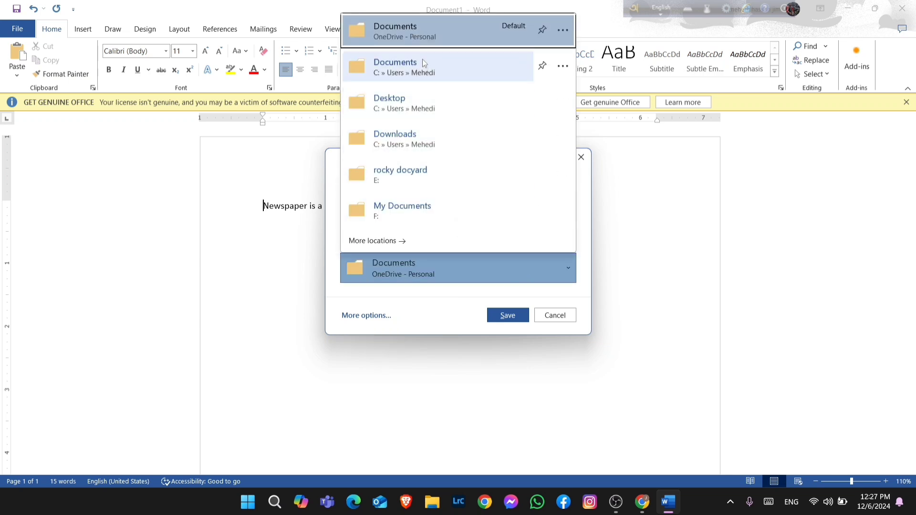
pyautogui.click(473, 282)
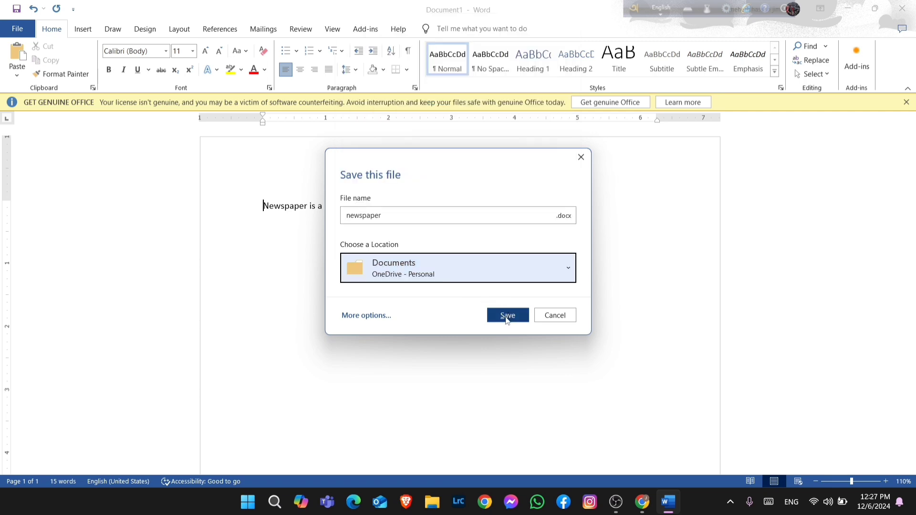
pyautogui.click(582, 158)
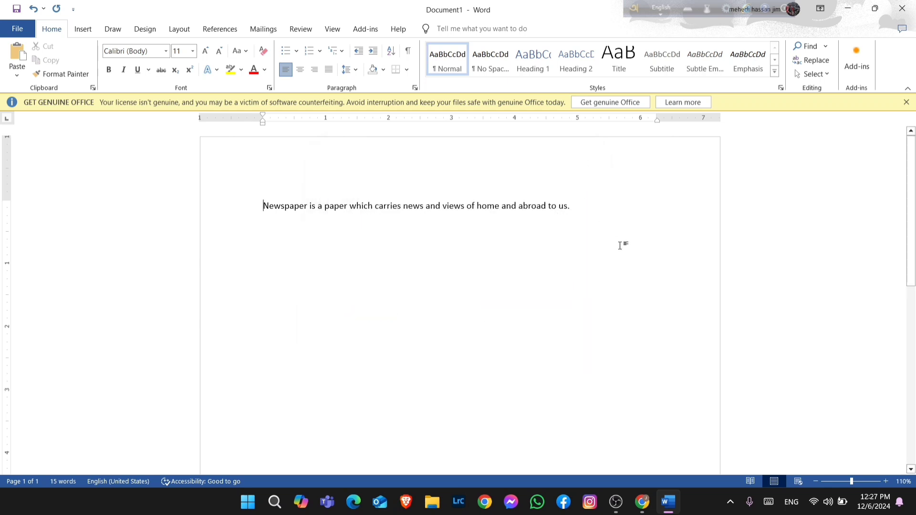
# Open the save dialog again and close it without saving
pyautogui.hotkey('ctrl', 's')
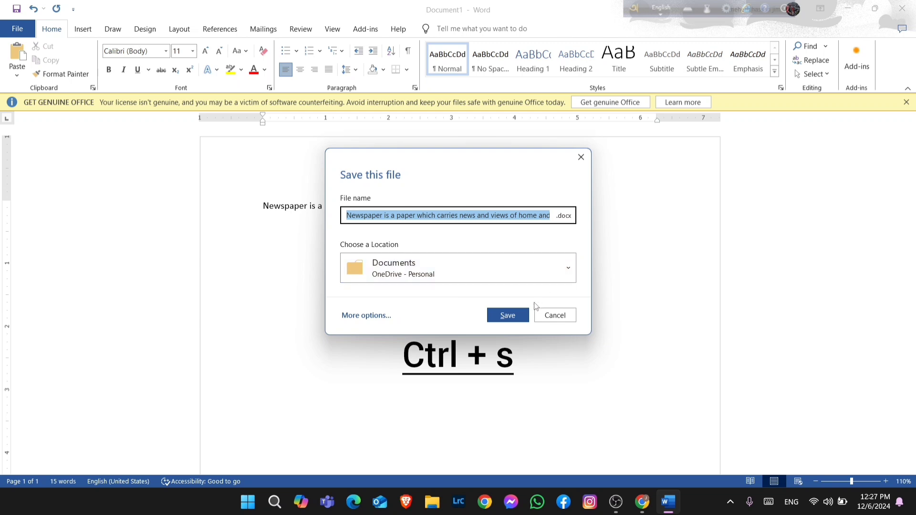
pyautogui.click(581, 157)
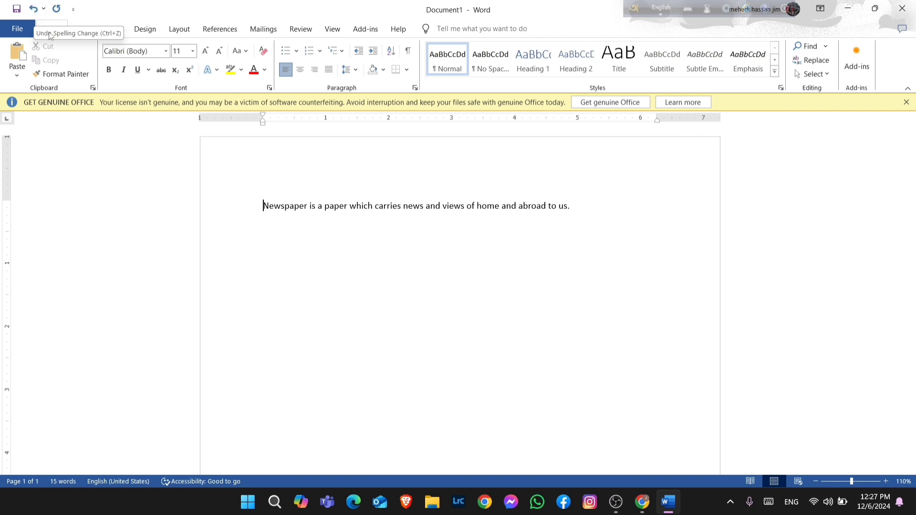
# Type "this is" after the first sentence of the paragraph
pyautogui.click(579, 206)
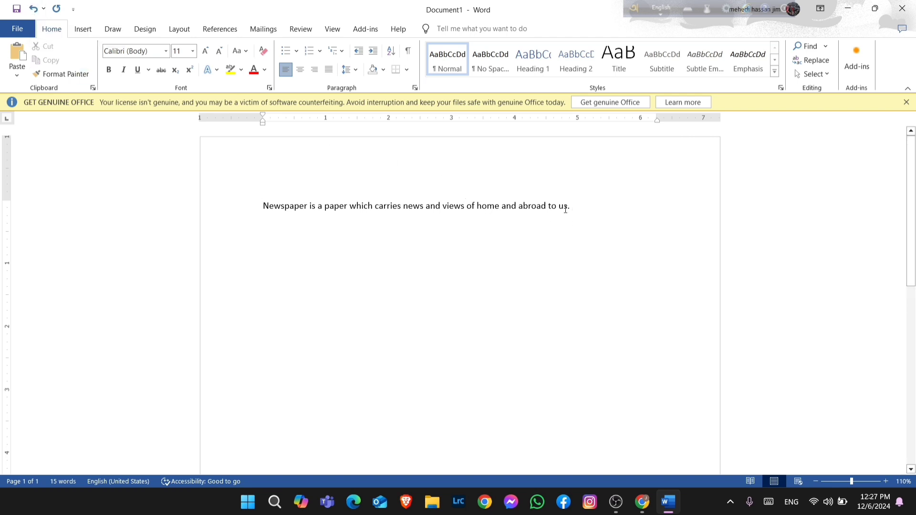
pyautogui.write('th')
pyautogui.write('is ')
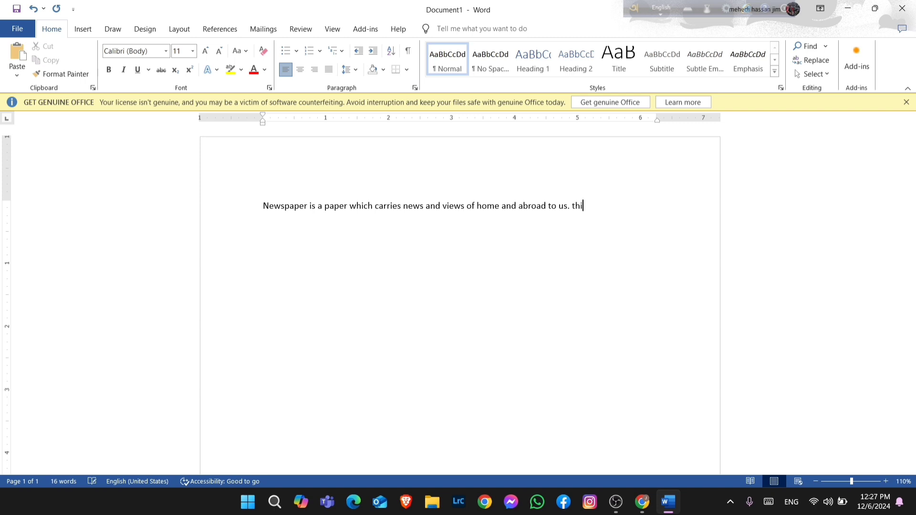
pyautogui.write('is')
pyautogui.press('BackSpace')
pyautogui.press('BackSpace')
# Undo and redo the typing at the end of the paragraph
pyautogui.click(34, 9)
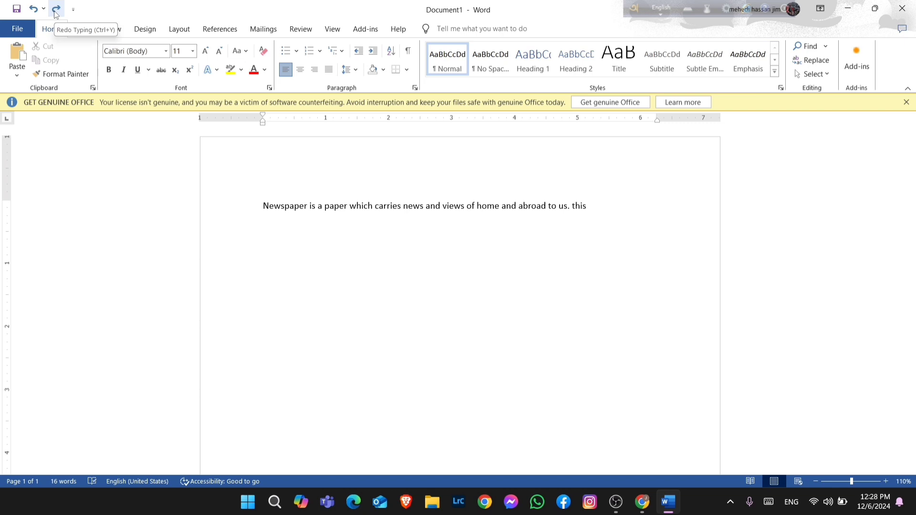
pyautogui.write('is')
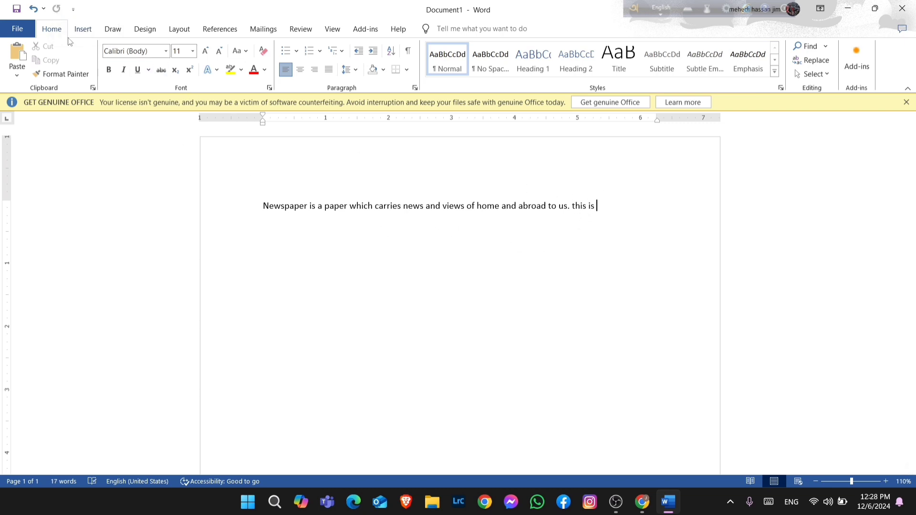
pyautogui.click(32, 9)
pyautogui.click(55, 9)
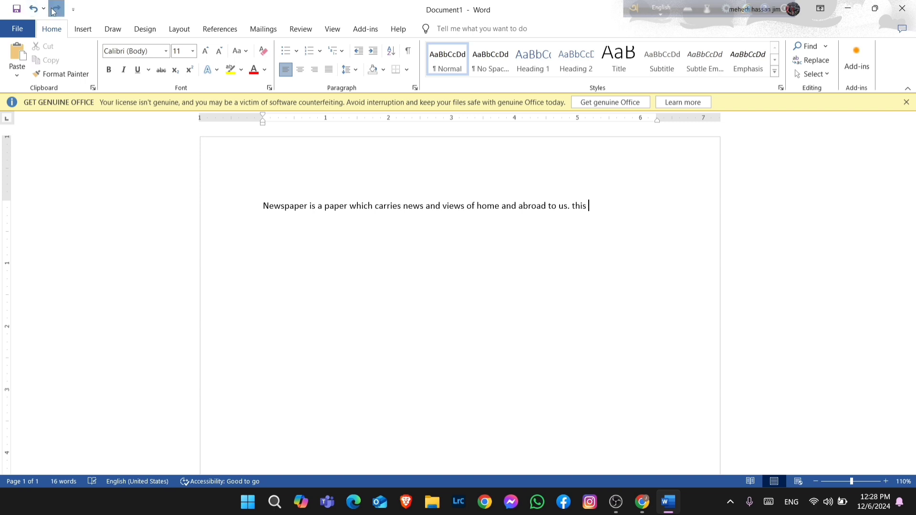
# Select the whole paragraph and change its font to Times New Roman
pyautogui.click(66, 178)
pyautogui.click(361, 280)
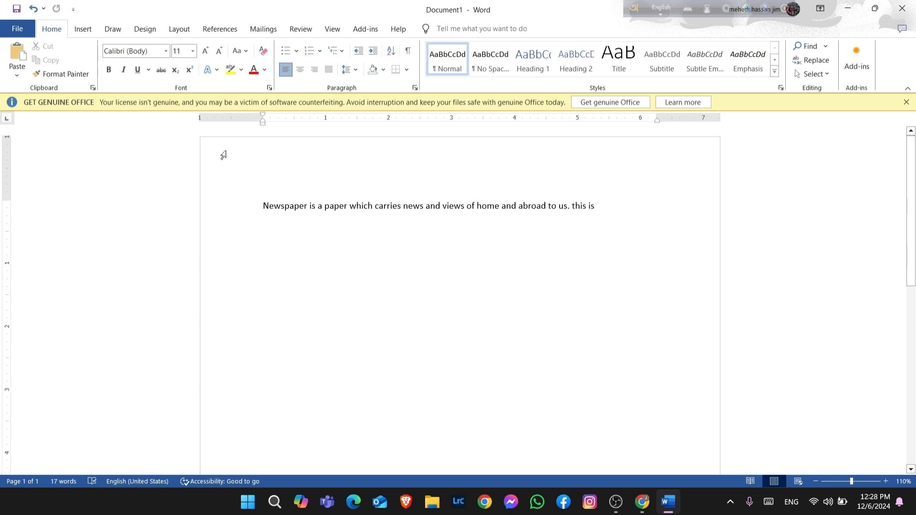
pyautogui.click(357, 206)
pyautogui.moveTo(264, 207); pyautogui.dragTo(645, 211)
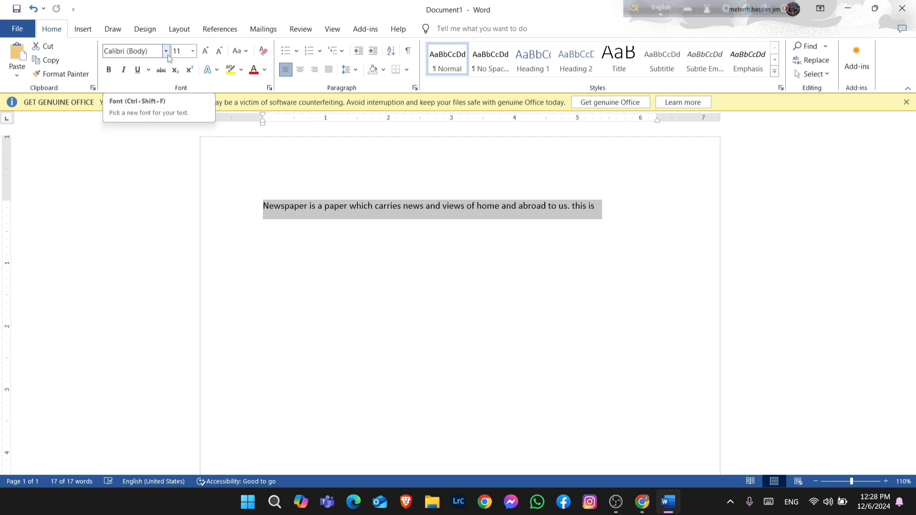
pyautogui.click(609, 216)
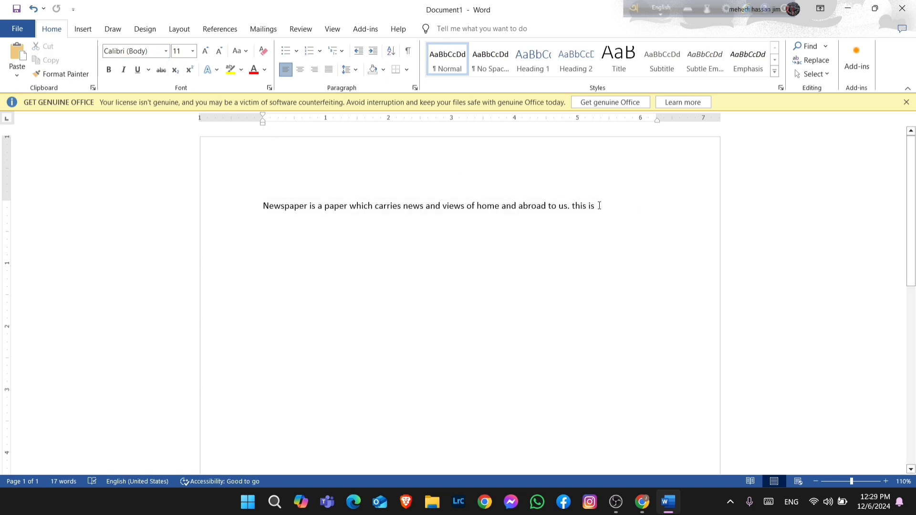
pyautogui.moveTo(599, 206); pyautogui.dragTo(250, 215)
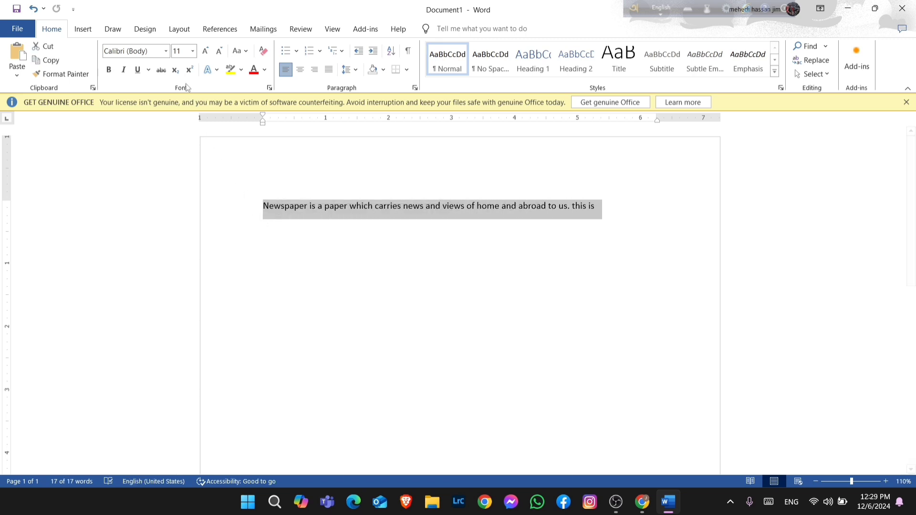
pyautogui.click(166, 51)
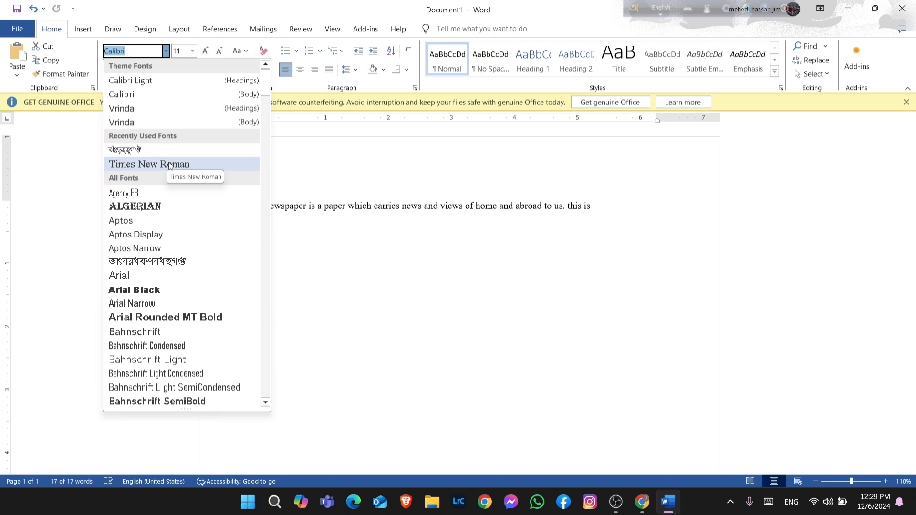
pyautogui.click(195, 164)
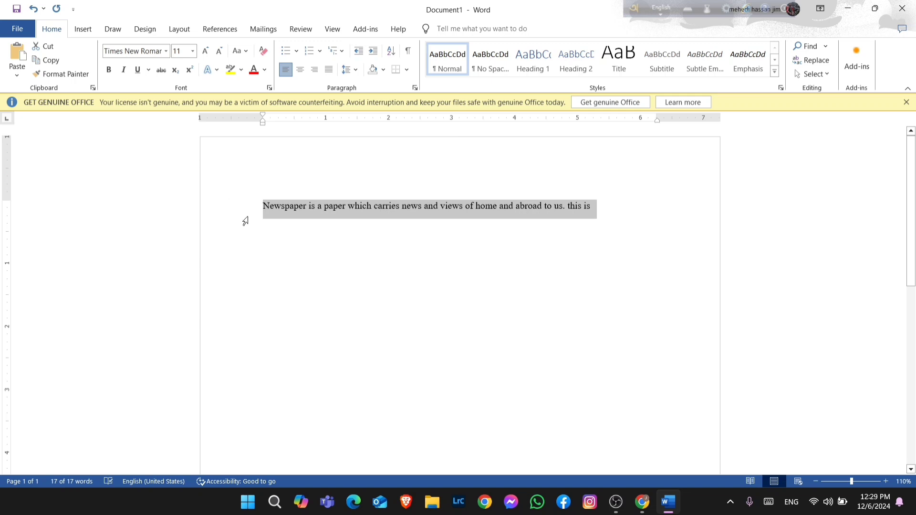
pyautogui.click(296, 255)
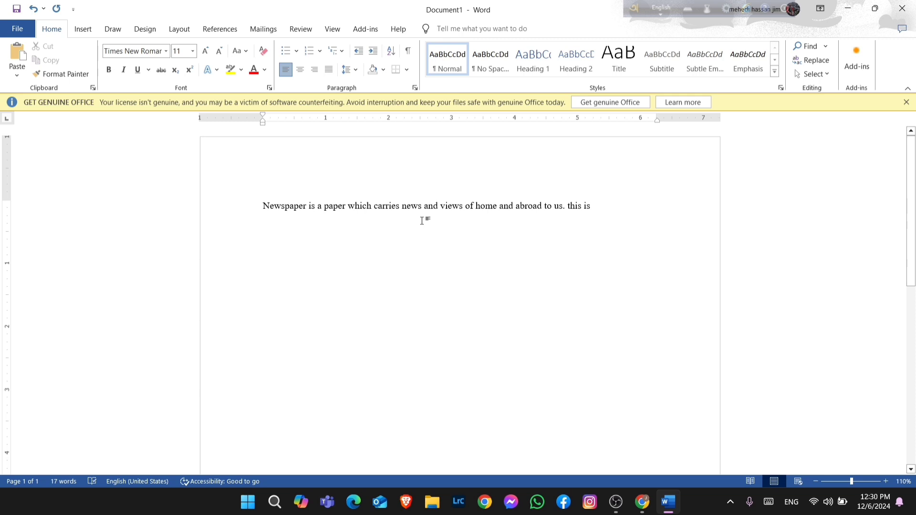
# Undo the font change on the paragraph
pyautogui.click(167, 51)
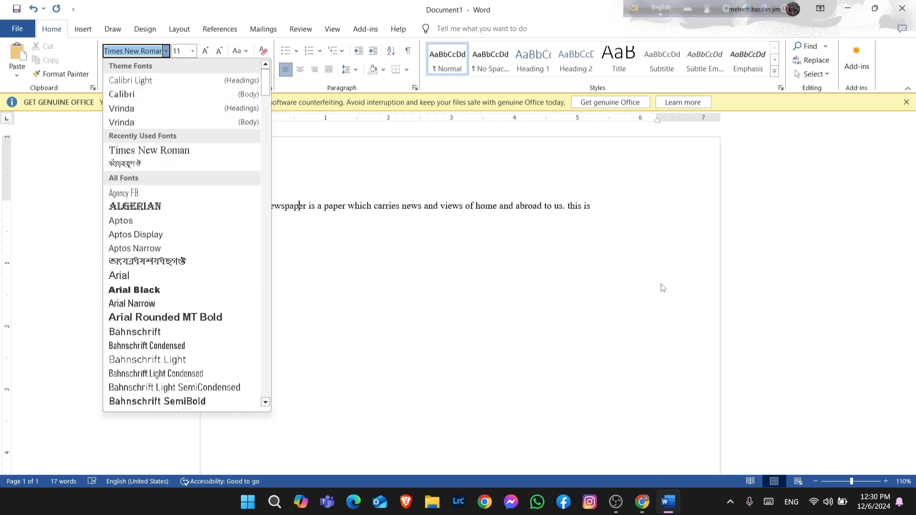
pyautogui.click(610, 213)
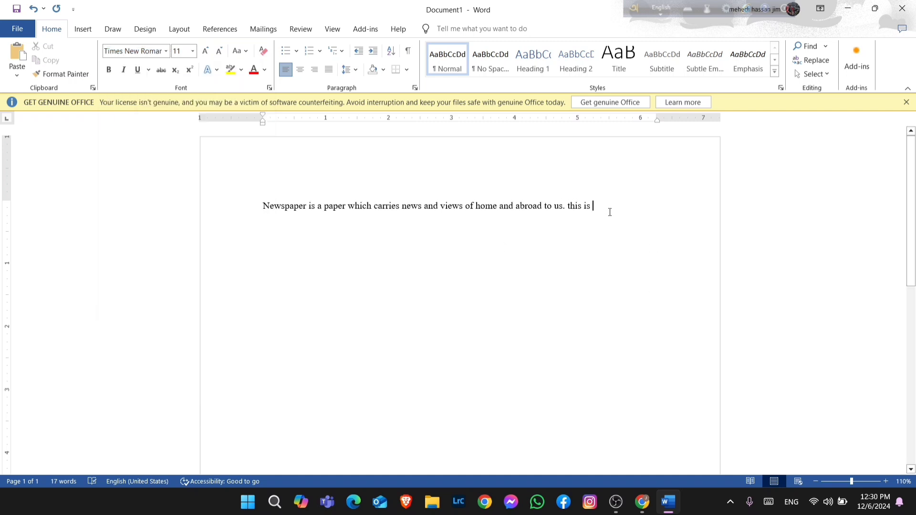
pyautogui.hotkey('ctrl', 'z')
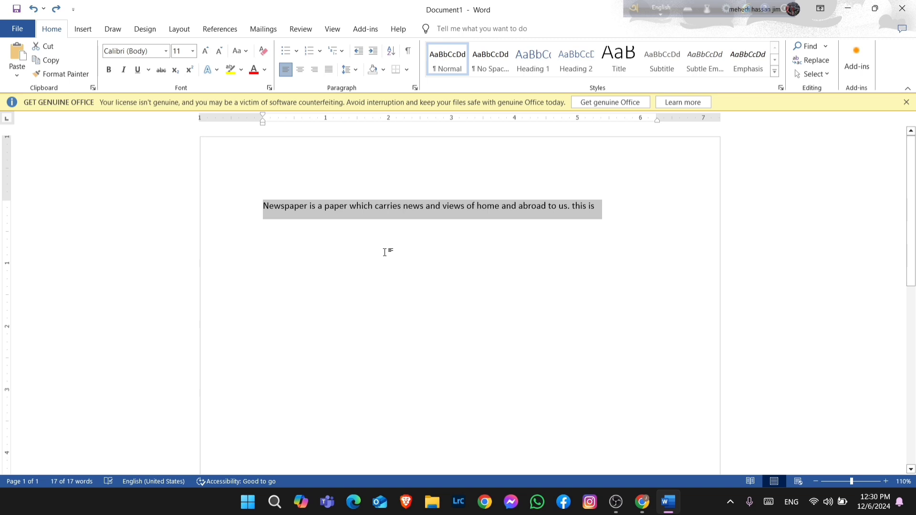
pyautogui.click(616, 223)
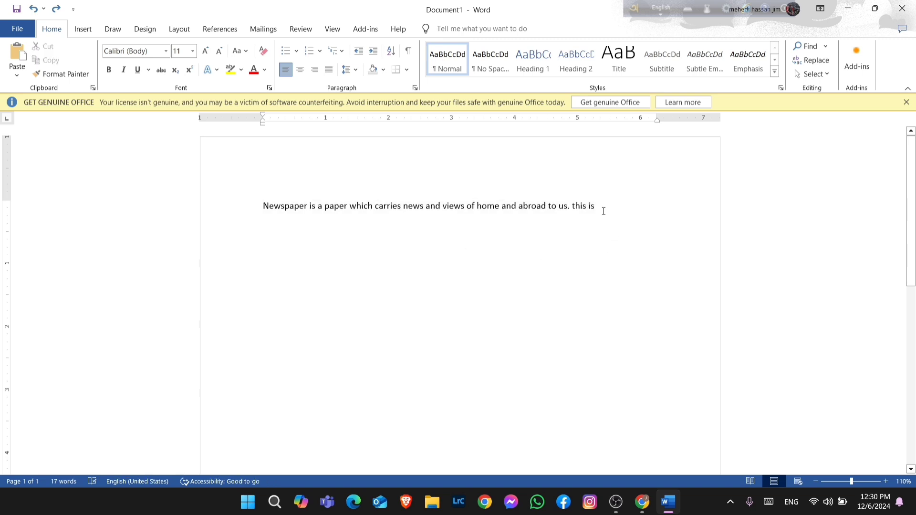
# Select the paragraph again and apply the Times New Roman font
pyautogui.moveTo(602, 210); pyautogui.dragTo(270, 195)
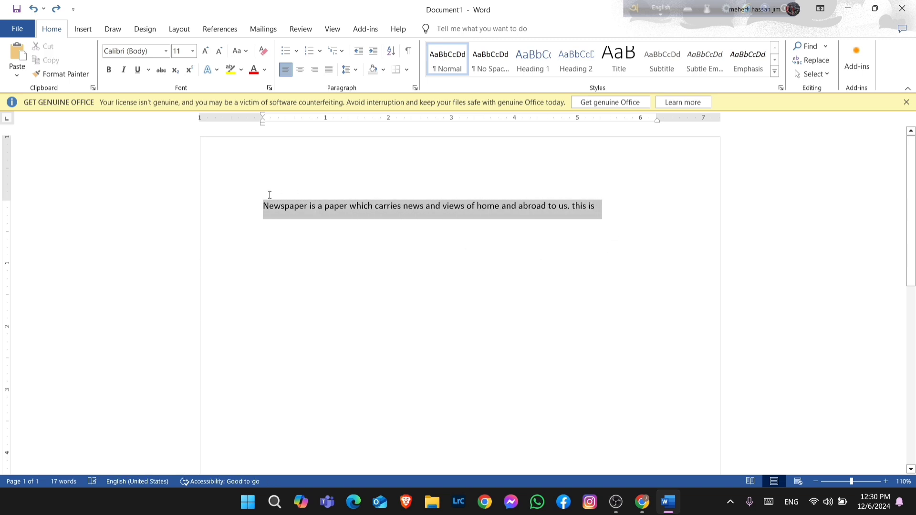
pyautogui.click(165, 51)
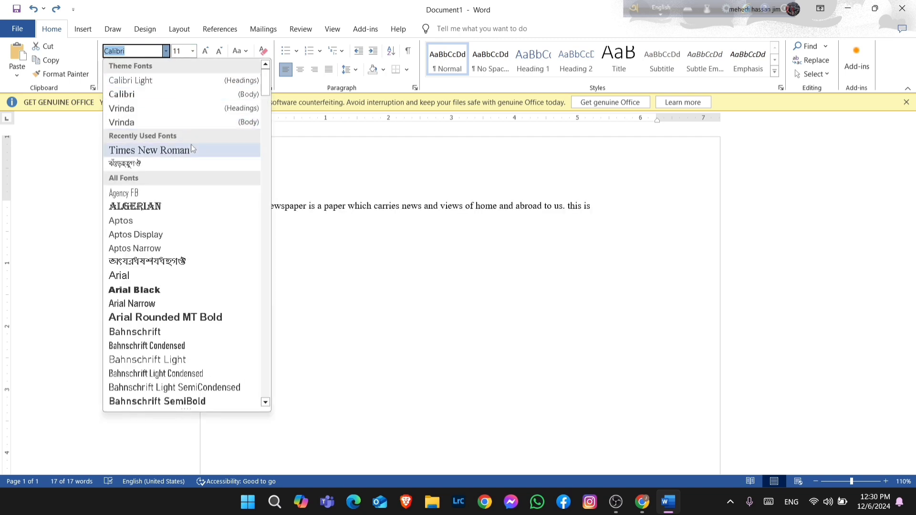
pyautogui.click(189, 148)
pyautogui.click(601, 271)
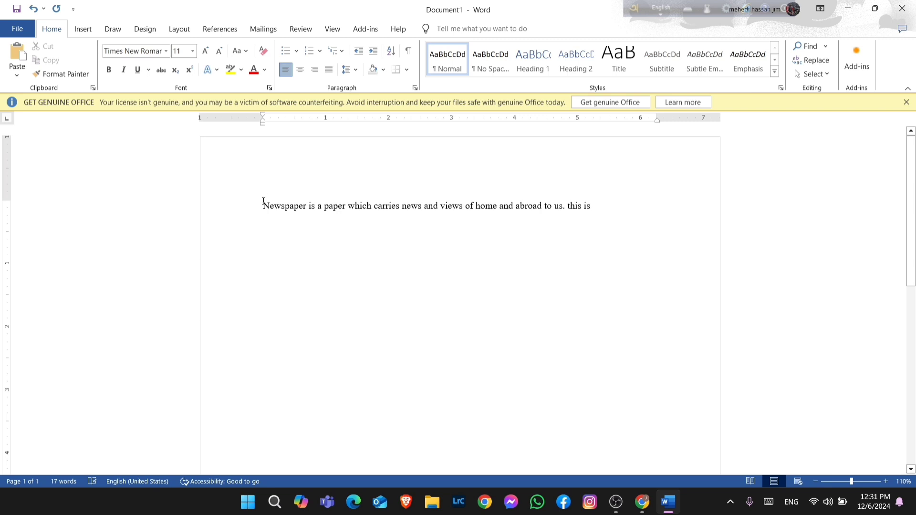
# Set the paragraph's font size to 14
pyautogui.moveTo(263, 206); pyautogui.dragTo(598, 211)
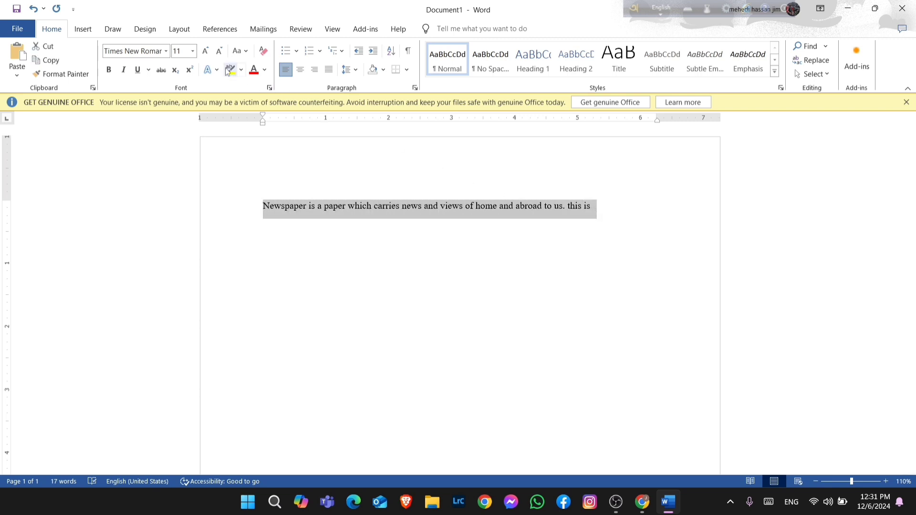
pyautogui.click(193, 53)
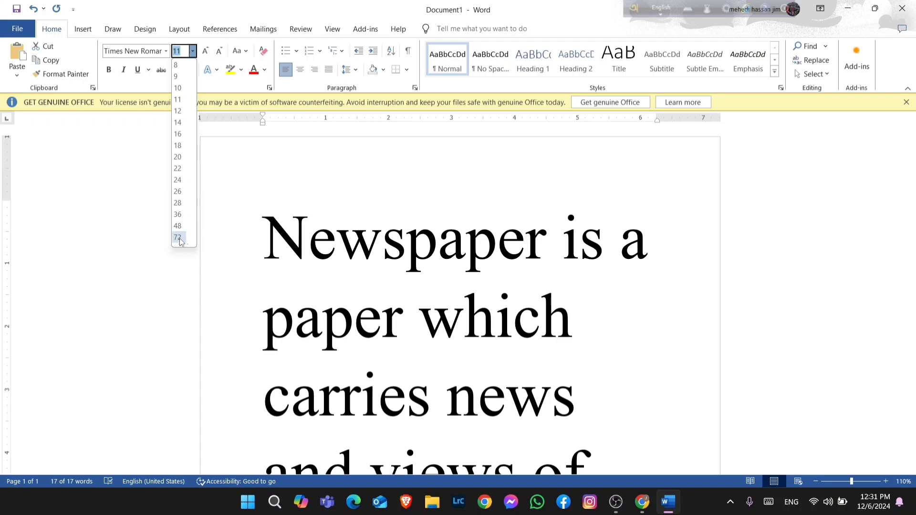
pyautogui.click(228, 163)
pyautogui.click(193, 52)
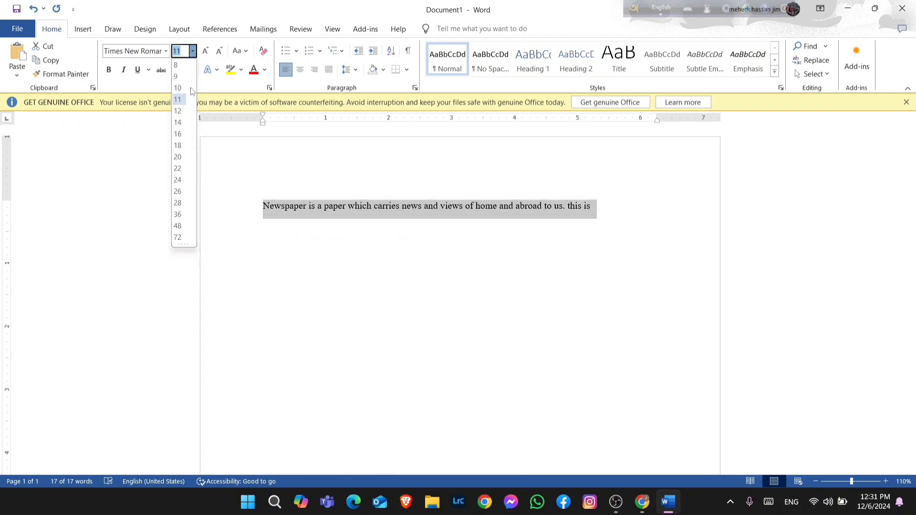
pyautogui.click(178, 122)
pyautogui.click(329, 254)
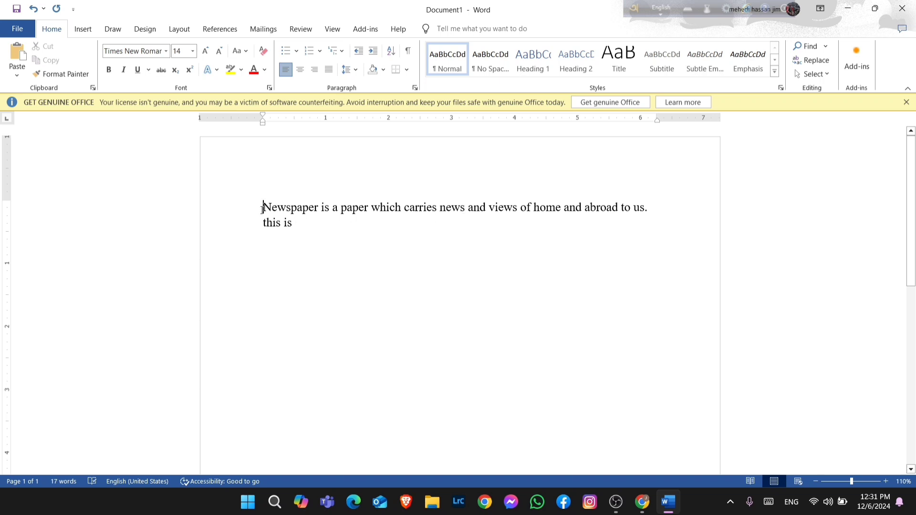
# Insert two blank lines above the paragraph and type a centered title "Newspaper" on the first line
pyautogui.press('Return')
pyautogui.press('Return')
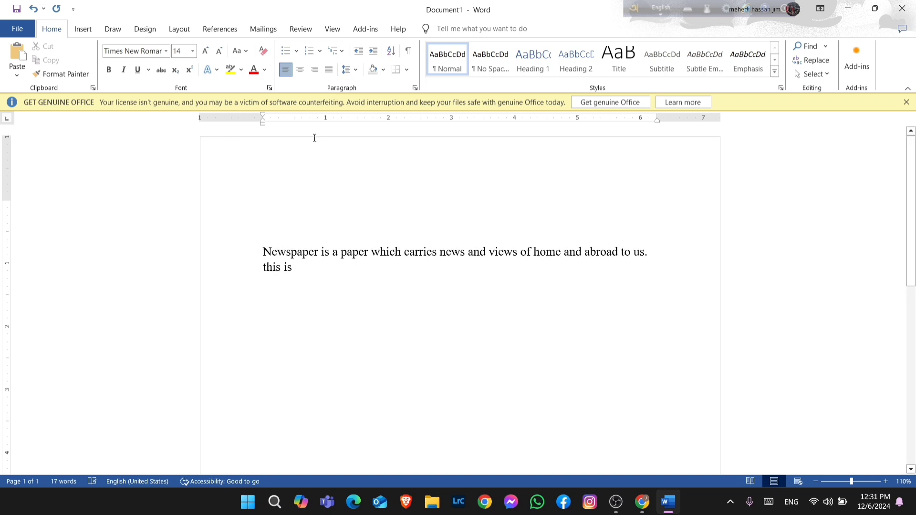
pyautogui.click(270, 205)
pyautogui.click(299, 69)
pyautogui.write('Newspaper')
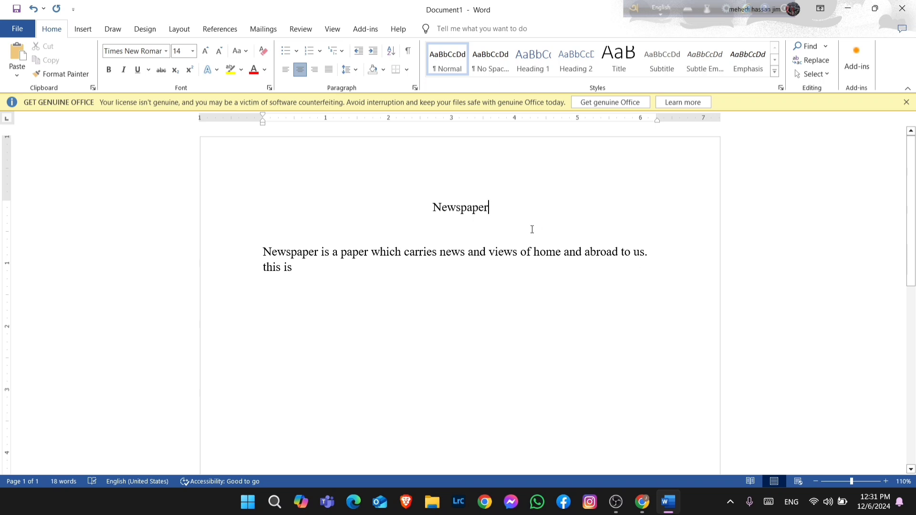
# Set the title's font size to 20
pyautogui.moveTo(495, 212); pyautogui.dragTo(430, 211)
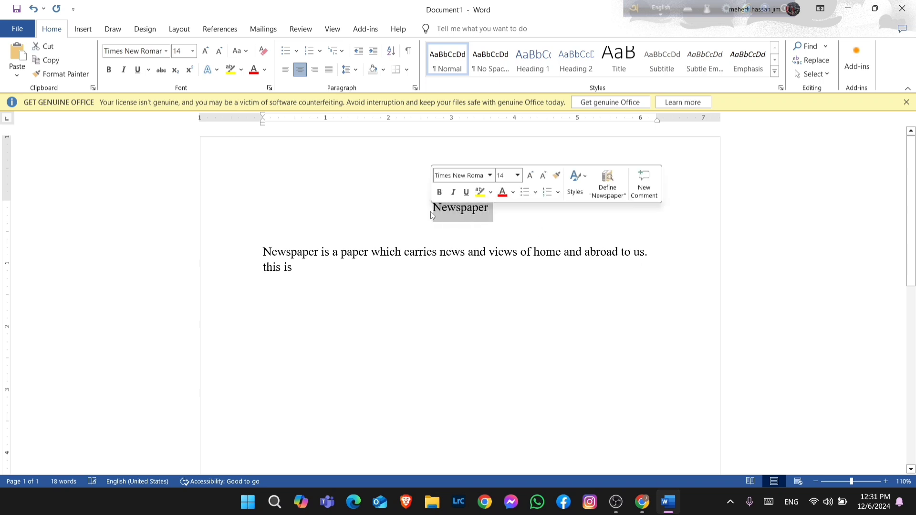
pyautogui.click(193, 51)
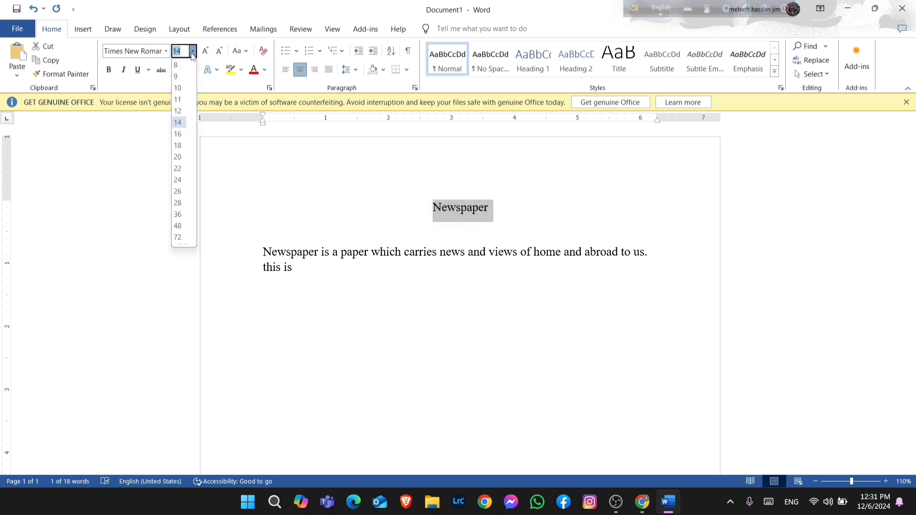
pyautogui.click(183, 157)
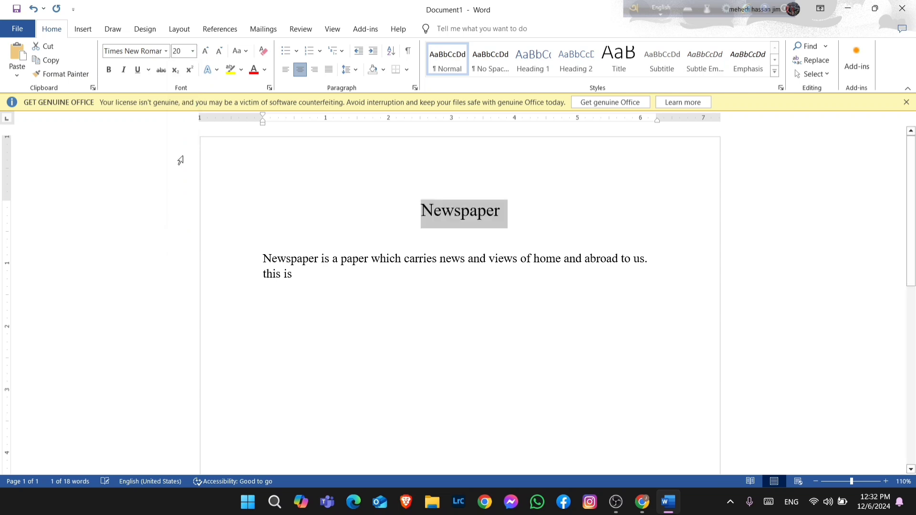
pyautogui.click(549, 220)
# Make the title bold
pyautogui.moveTo(512, 216); pyautogui.dragTo(418, 214)
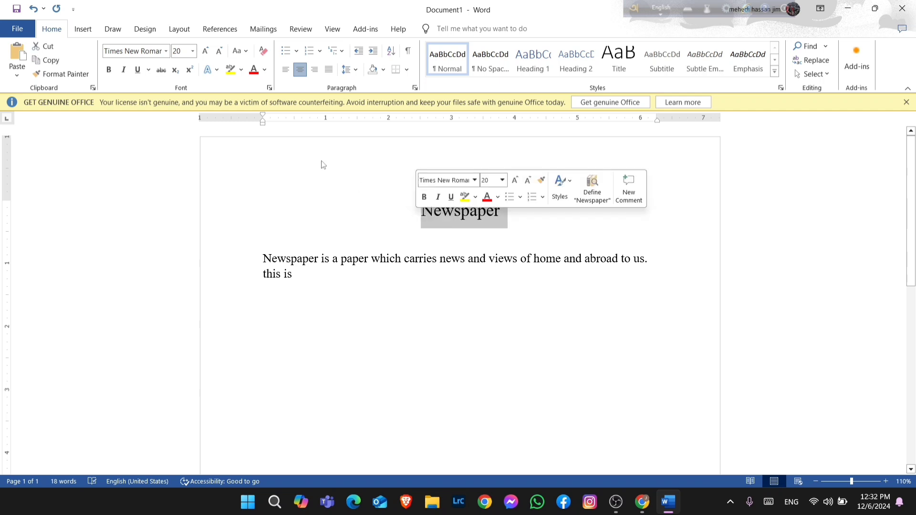
pyautogui.click(112, 75)
pyautogui.click(554, 210)
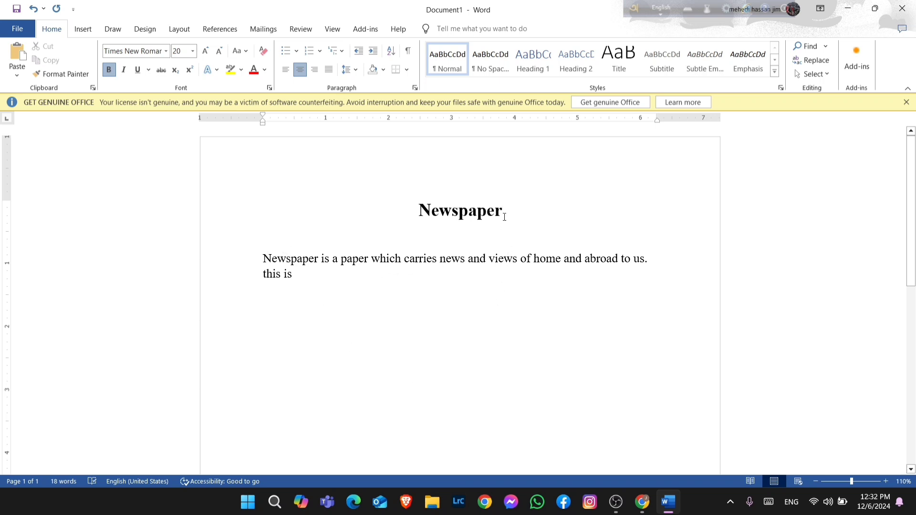
# Remove the bold formatting from the title
pyautogui.moveTo(503, 211); pyautogui.dragTo(417, 218)
pyautogui.hotkey('ctrl', 'b')
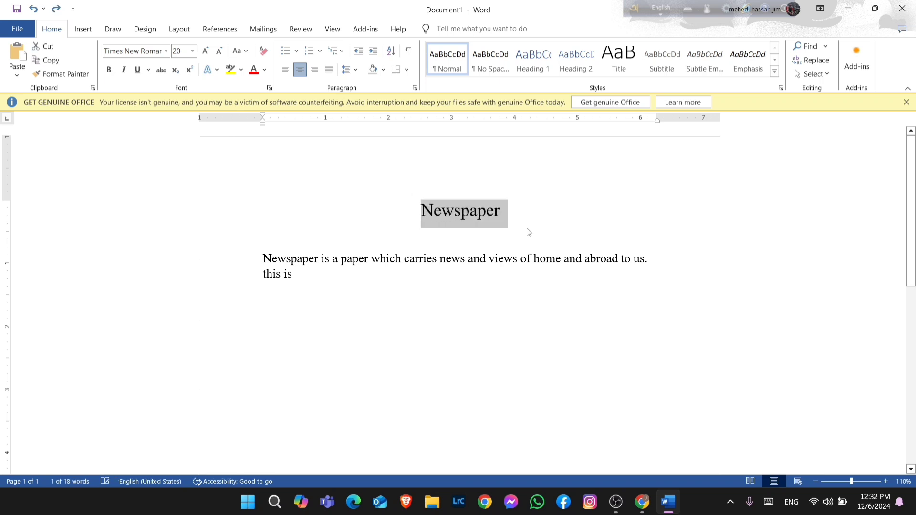
pyautogui.click(526, 225)
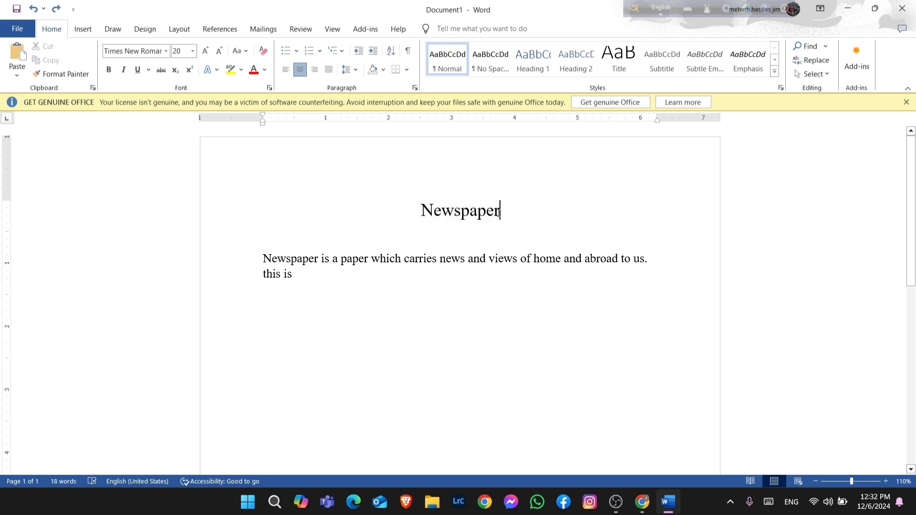
pyautogui.moveTo(498, 211); pyautogui.dragTo(422, 211)
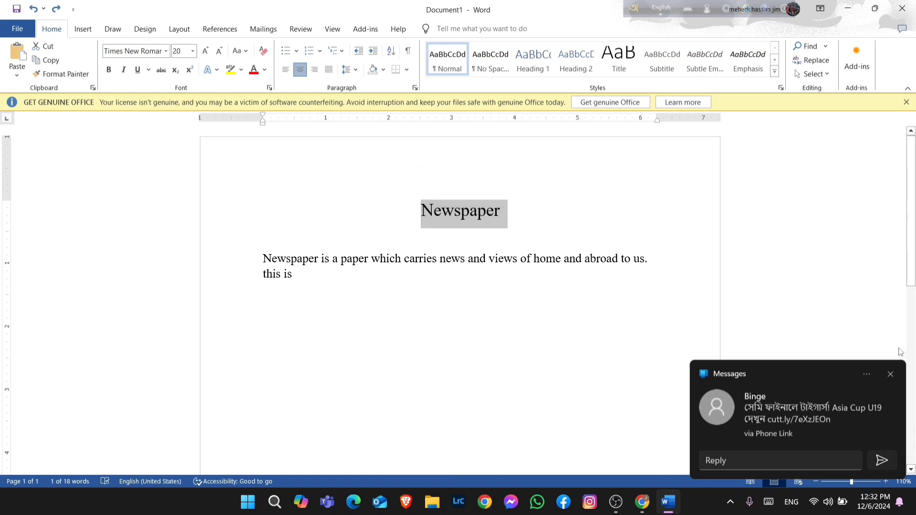
# Dismiss the message notification and make the "Newspaper" title bold again
pyautogui.click(891, 374)
pyautogui.moveTo(422, 212); pyautogui.dragTo(500, 212)
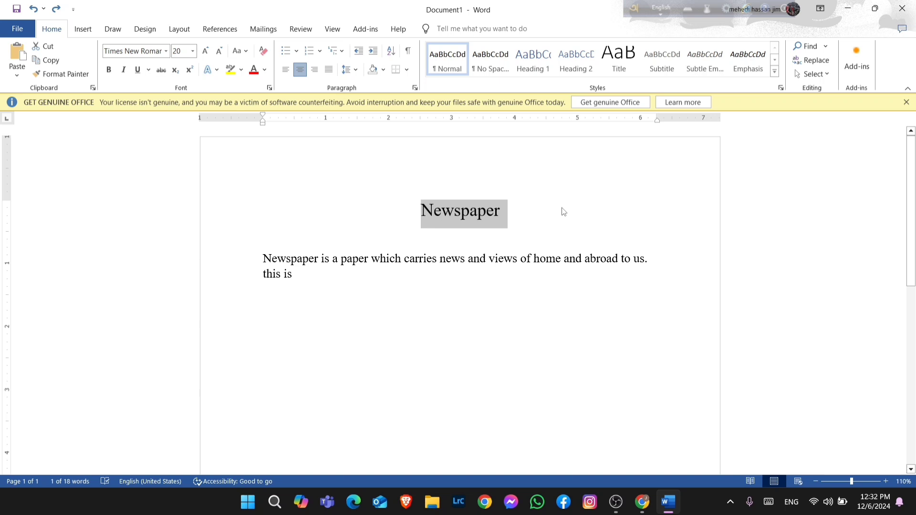
pyautogui.hotkey('ctrl', 'b')
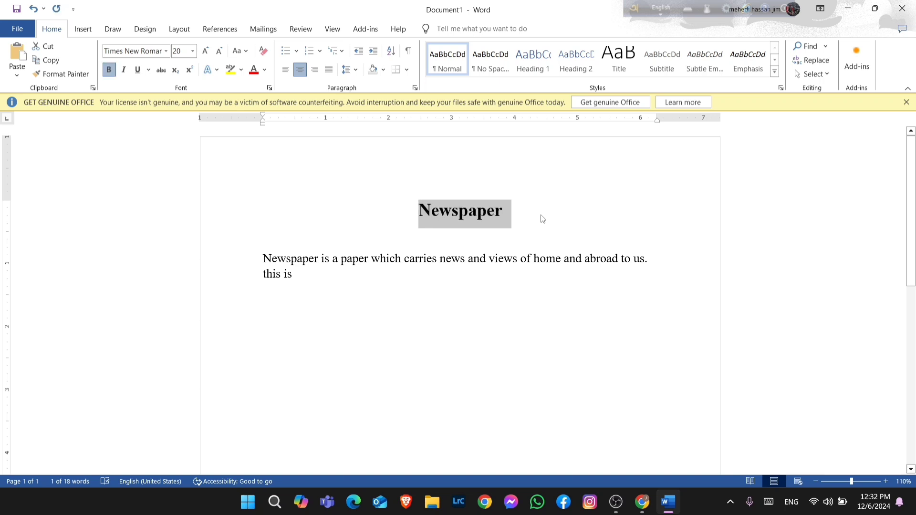
pyautogui.click(543, 219)
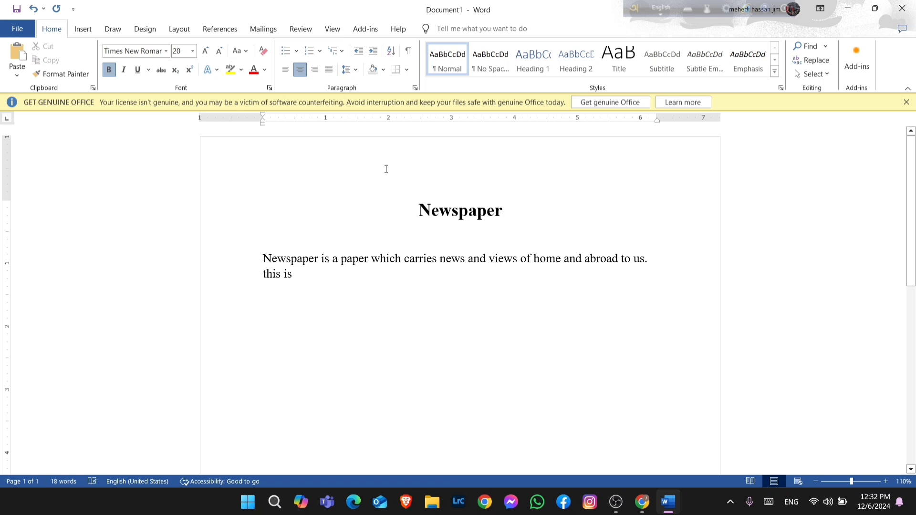
# Italicize the title, then remove the italic formatting from it
pyautogui.click(123, 71)
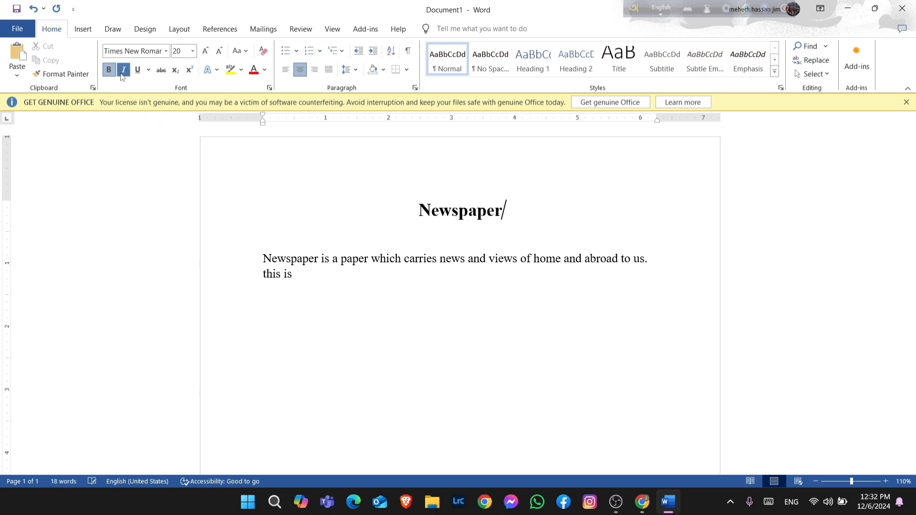
pyautogui.click(500, 219)
pyautogui.moveTo(507, 215); pyautogui.dragTo(418, 210)
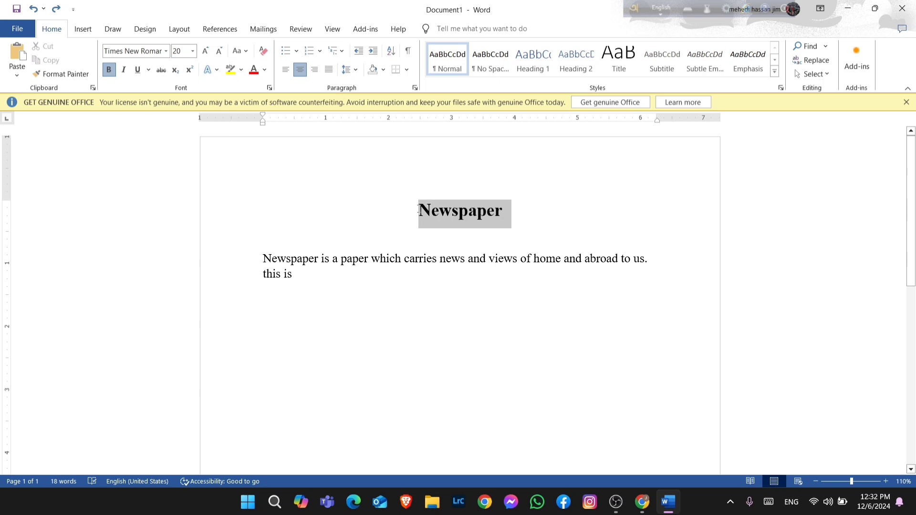
pyautogui.click(124, 70)
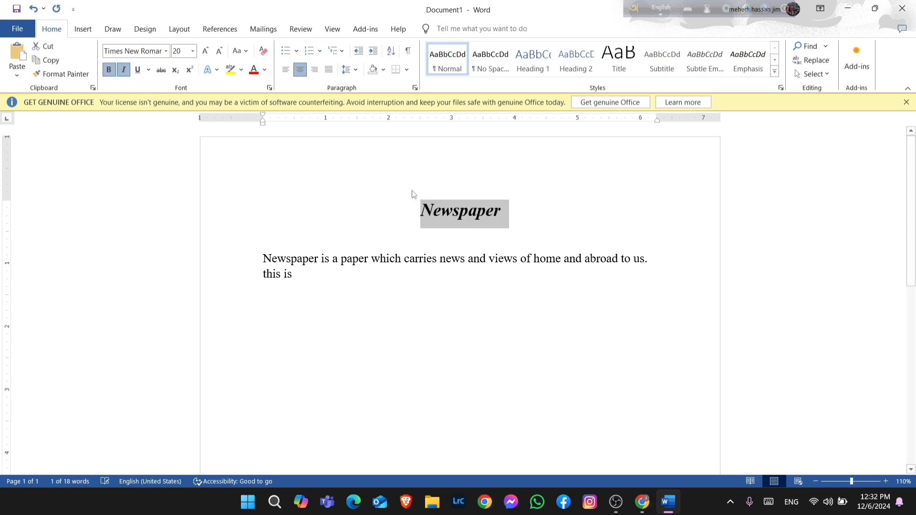
pyautogui.click(506, 216)
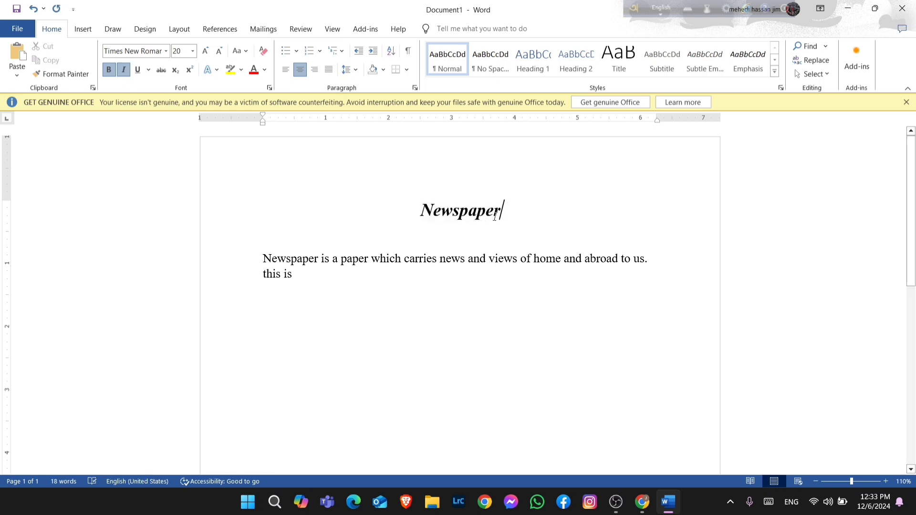
pyautogui.doubleClick(494, 213)
pyautogui.hotkey('ctrl', 'i')
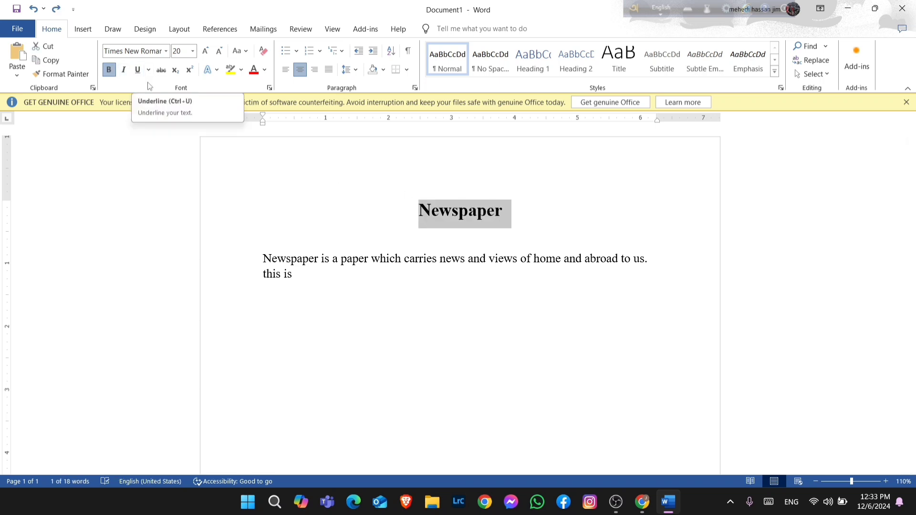
# Italicize the title again, then undo, redo and undo the italic change
pyautogui.click(124, 70)
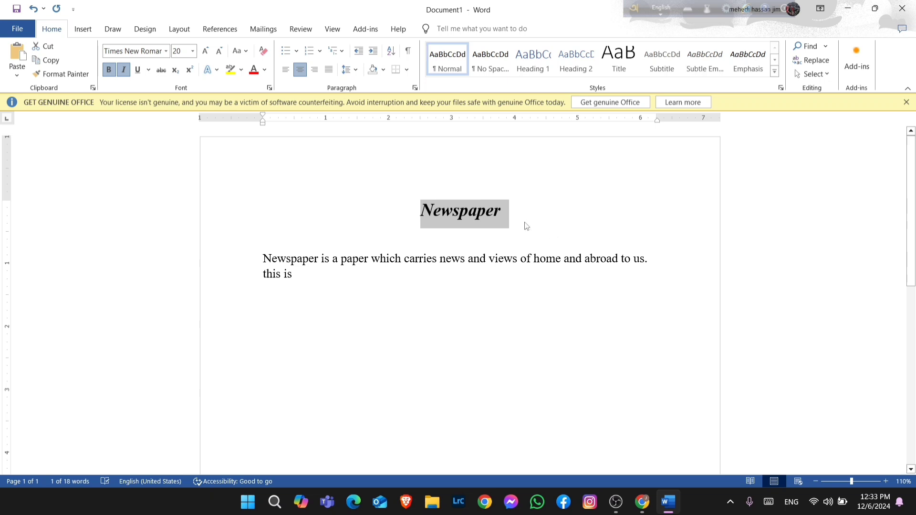
pyautogui.click(516, 214)
pyautogui.moveTo(515, 214); pyautogui.dragTo(408, 215)
pyautogui.hotkey('ctrl', 'z')
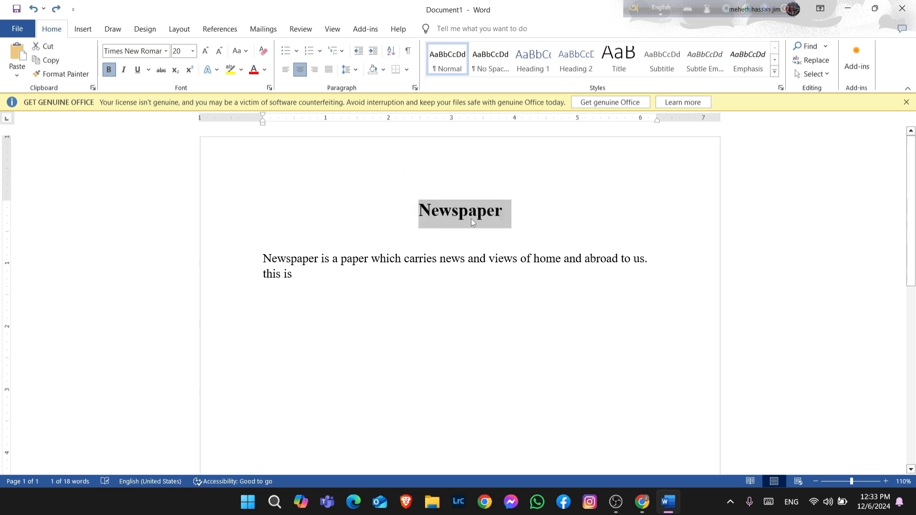
pyautogui.hotkey('ctrl', 'y')
pyautogui.click(533, 215)
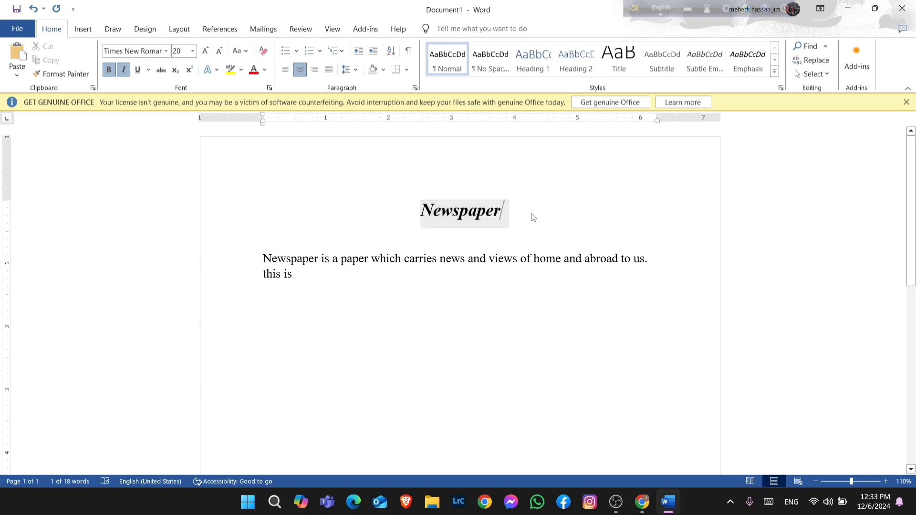
pyautogui.hotkey('ctrl', 'z')
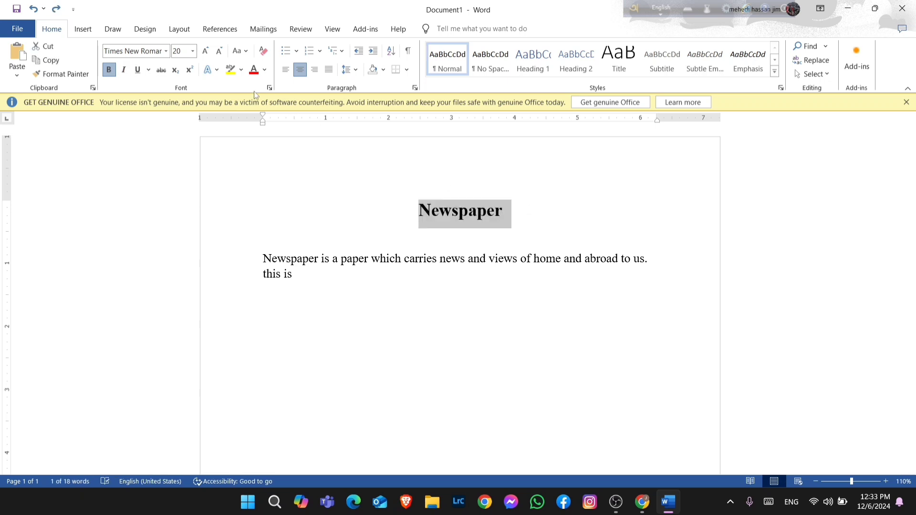
# Underline the title, then toggle its underline off, on and off again
pyautogui.click(137, 71)
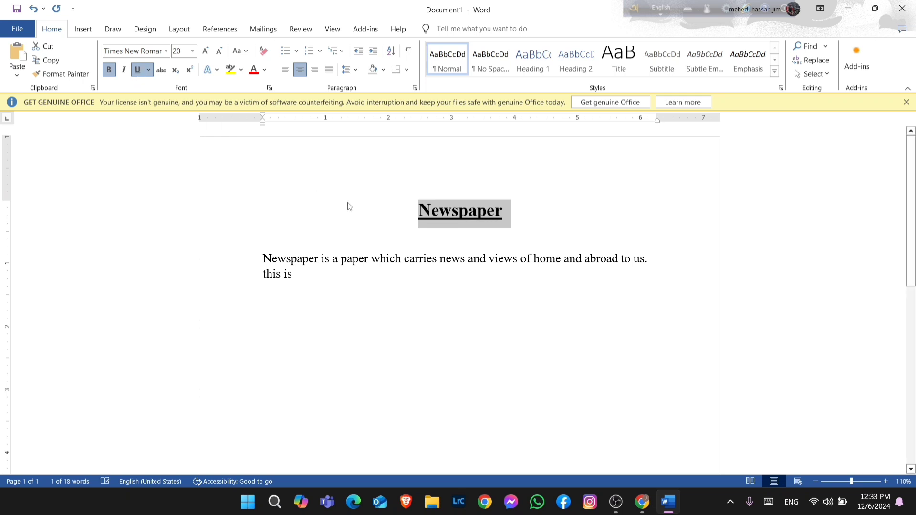
pyautogui.click(546, 231)
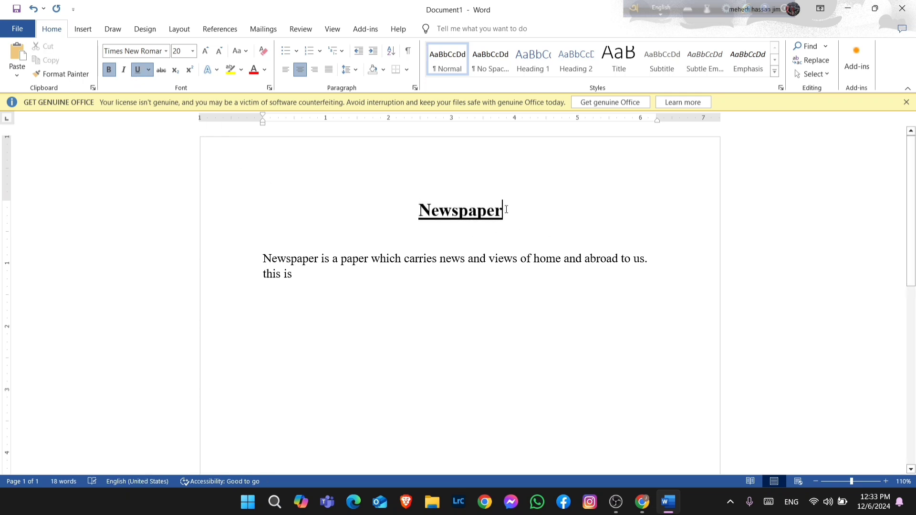
pyautogui.moveTo(504, 211); pyautogui.dragTo(411, 205)
pyautogui.hotkey('ctrl', 'u')
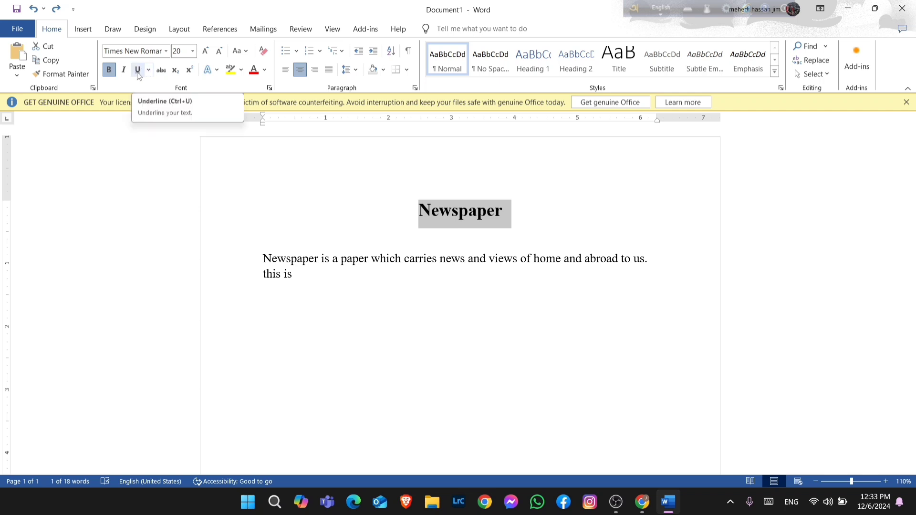
pyautogui.hotkey('ctrl', 'u')
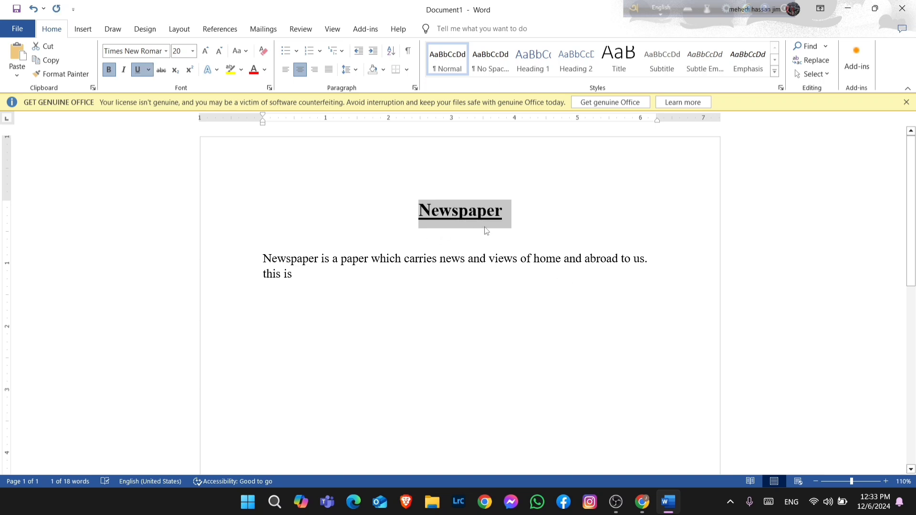
pyautogui.hotkey('ctrl', 'u')
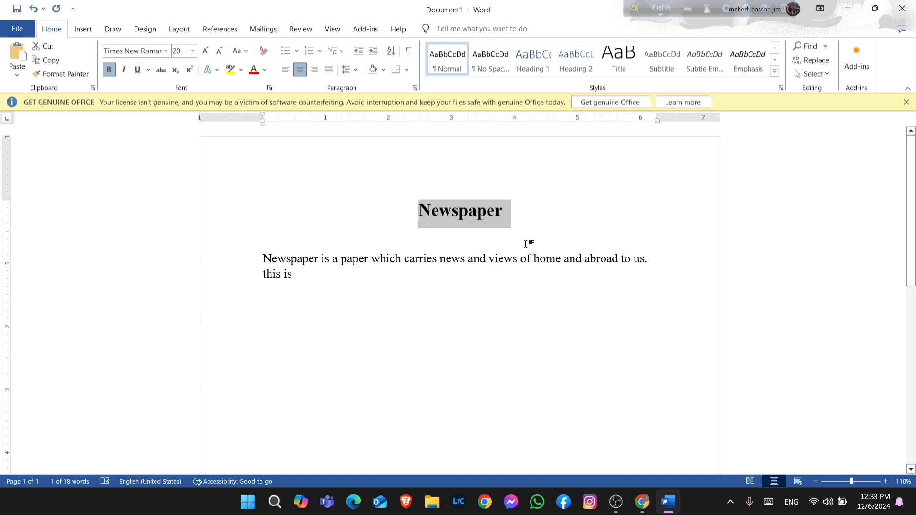
pyautogui.click(478, 285)
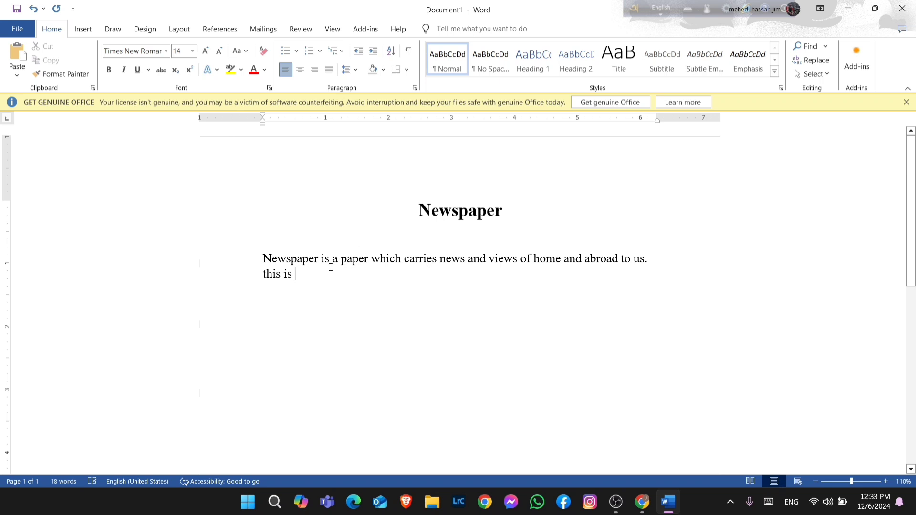
pyautogui.click(191, 51)
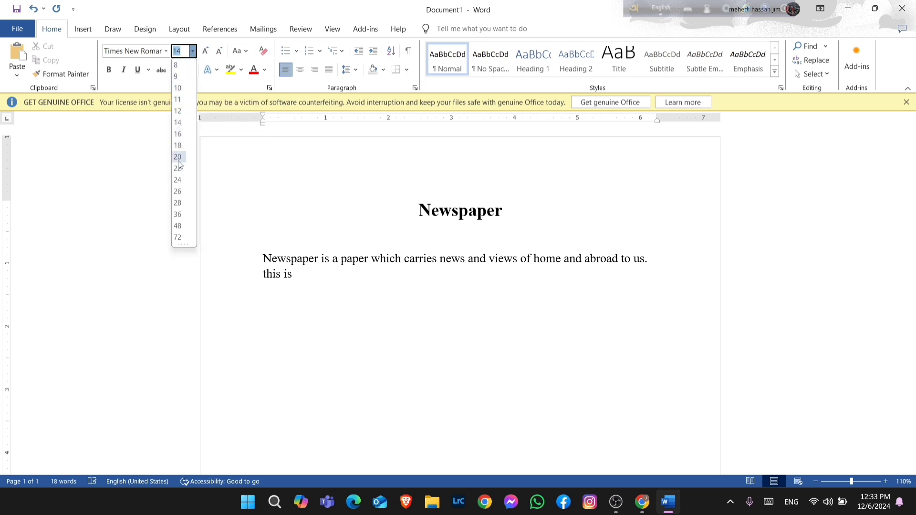
pyautogui.click(243, 183)
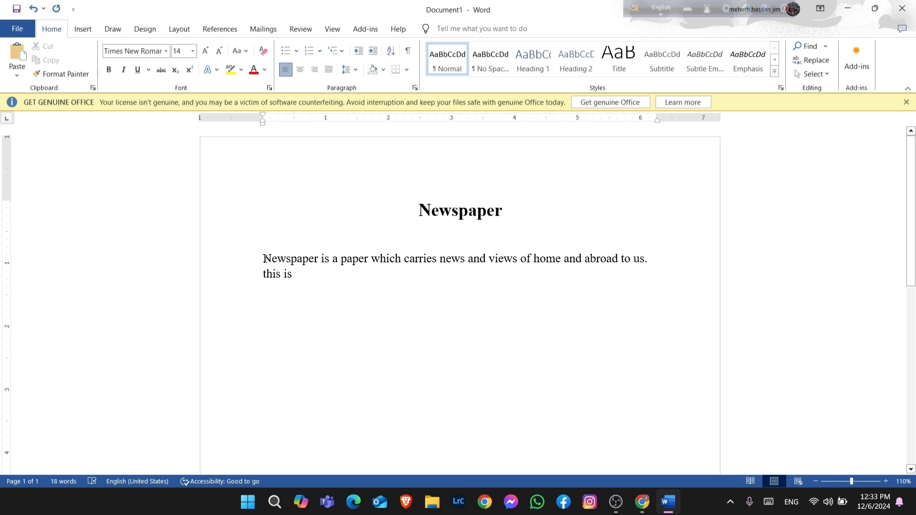
# Select the paragraph and grow its font to 18, then shrink it to 12
pyautogui.moveTo(266, 258); pyautogui.dragTo(313, 278)
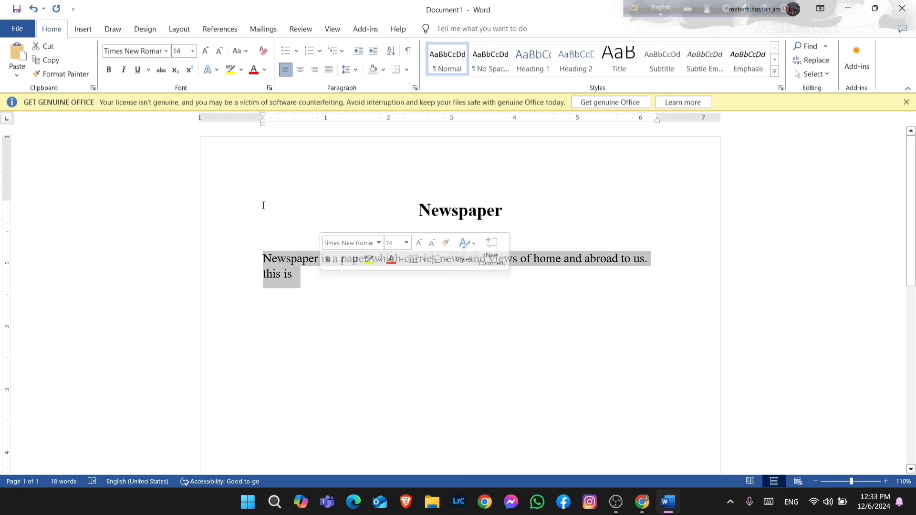
pyautogui.click(206, 51)
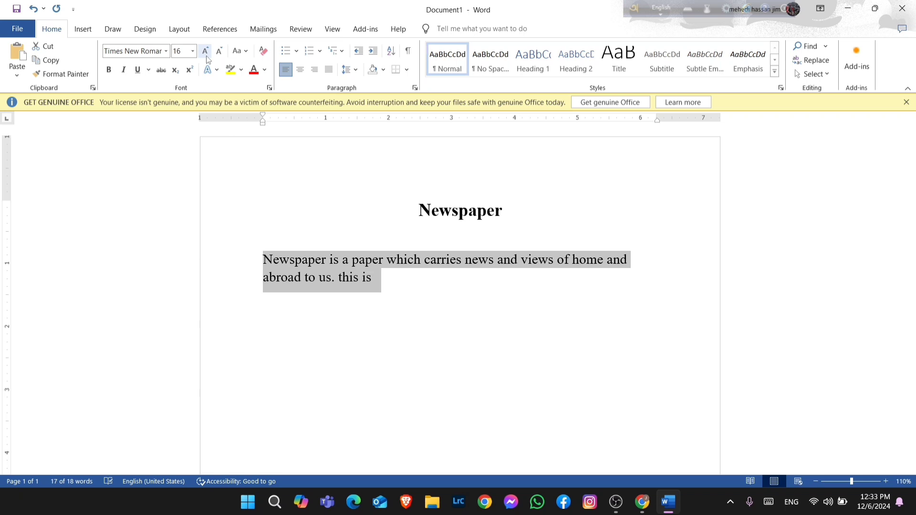
pyautogui.click(206, 51)
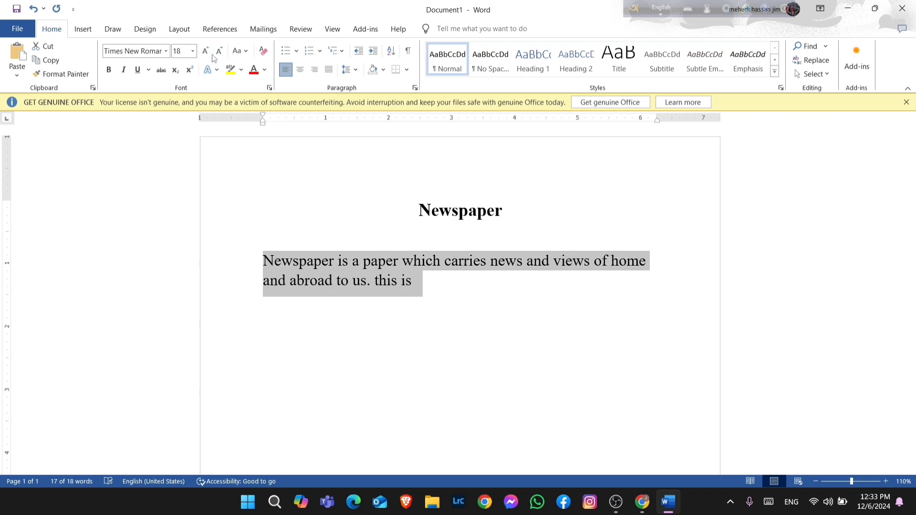
pyautogui.click(217, 54)
pyautogui.click(218, 54)
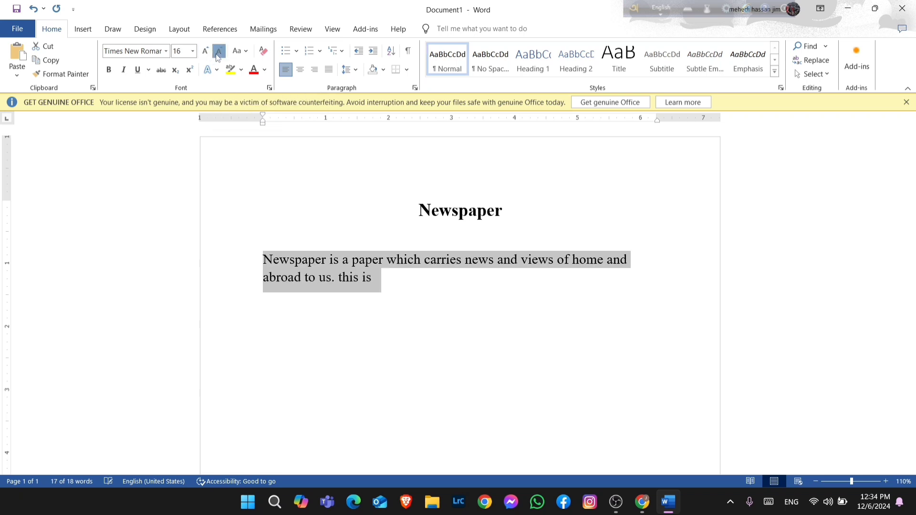
pyautogui.click(218, 54)
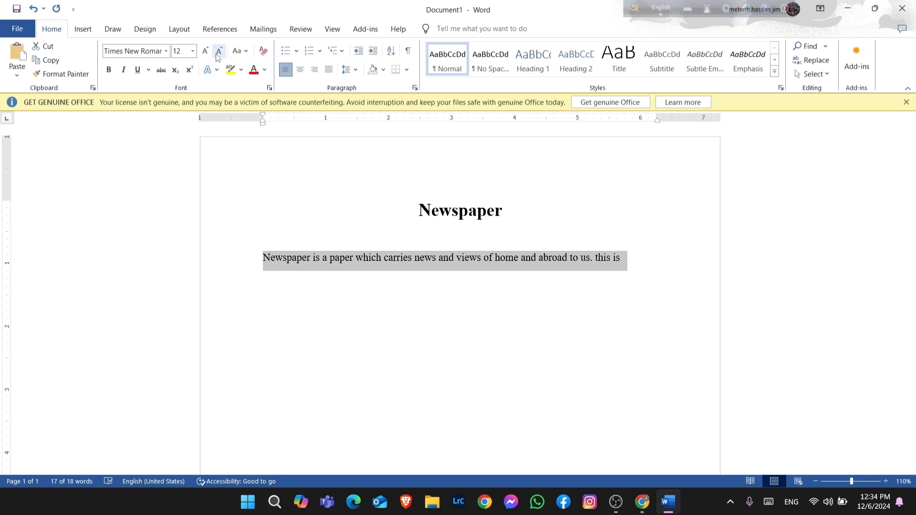
# Grow the paragraph's font up to 20, then shrink it step by step back to 14
pyautogui.click(203, 53)
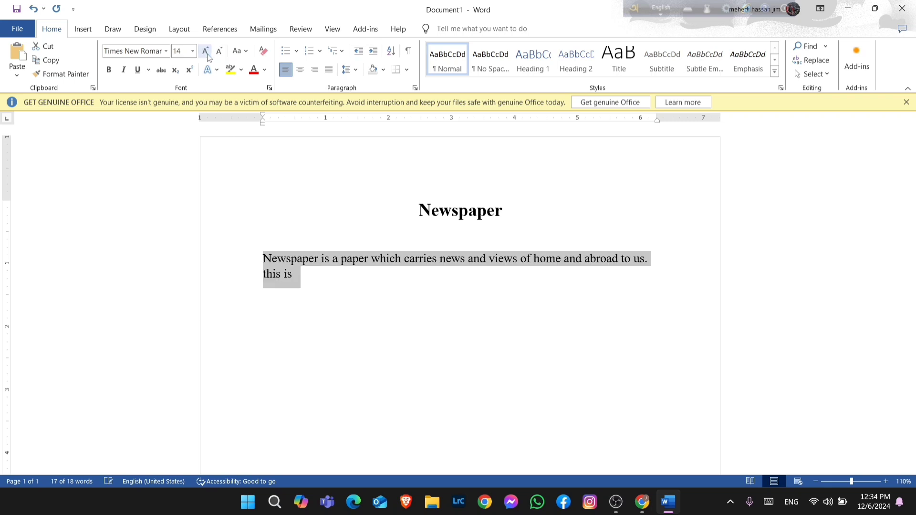
pyautogui.click(203, 52)
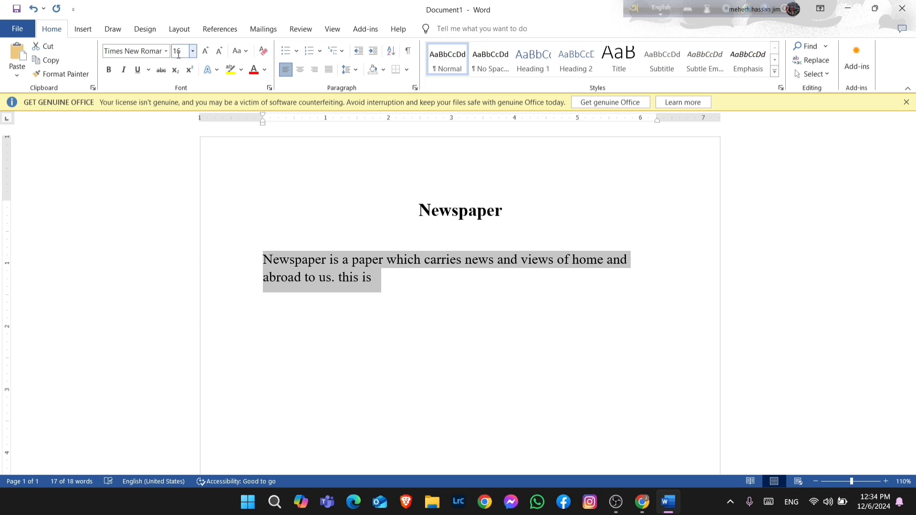
pyautogui.click(204, 52)
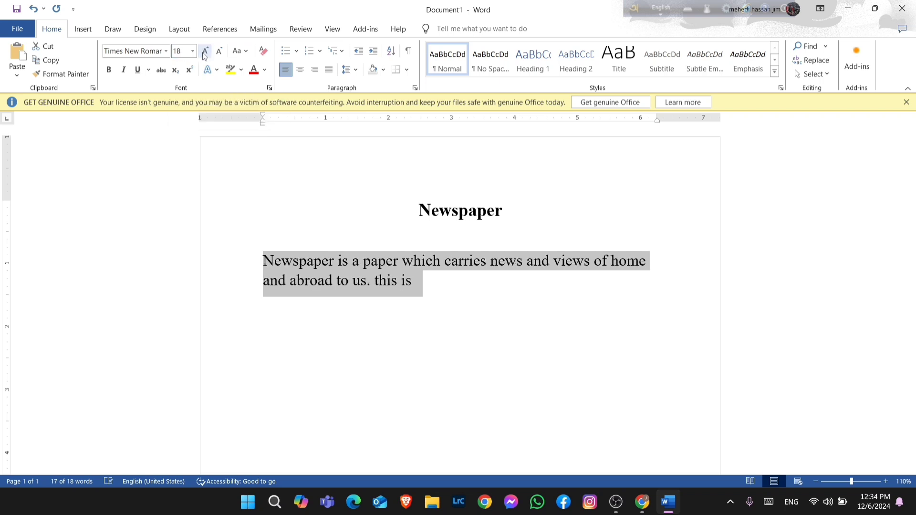
pyautogui.click(205, 53)
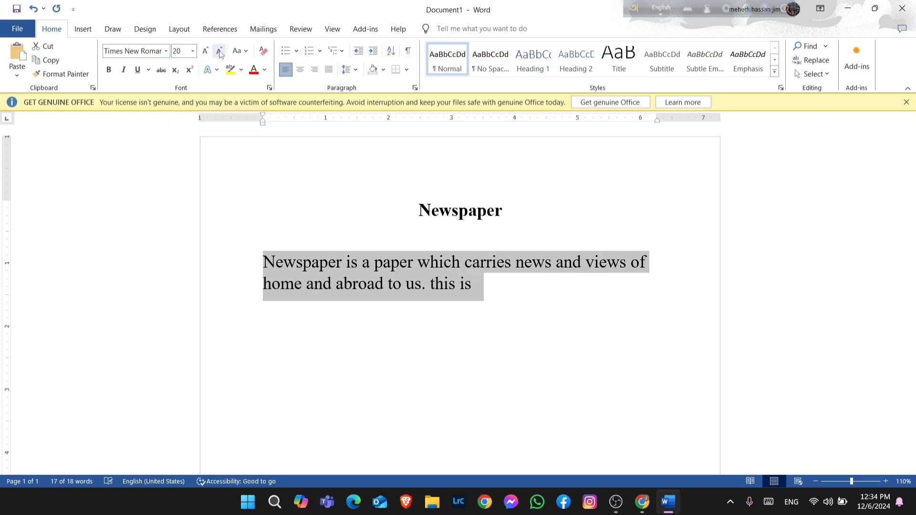
pyautogui.click(219, 53)
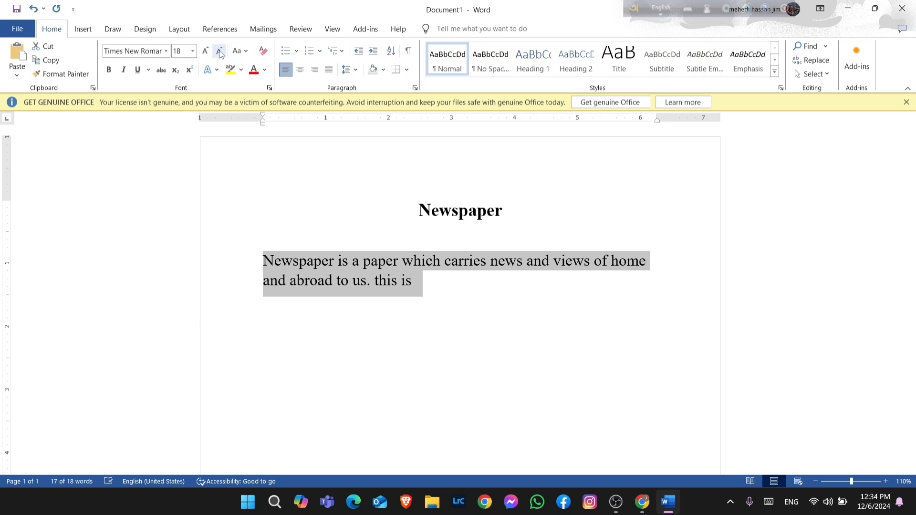
pyautogui.click(219, 53)
pyautogui.click(220, 53)
pyautogui.click(220, 52)
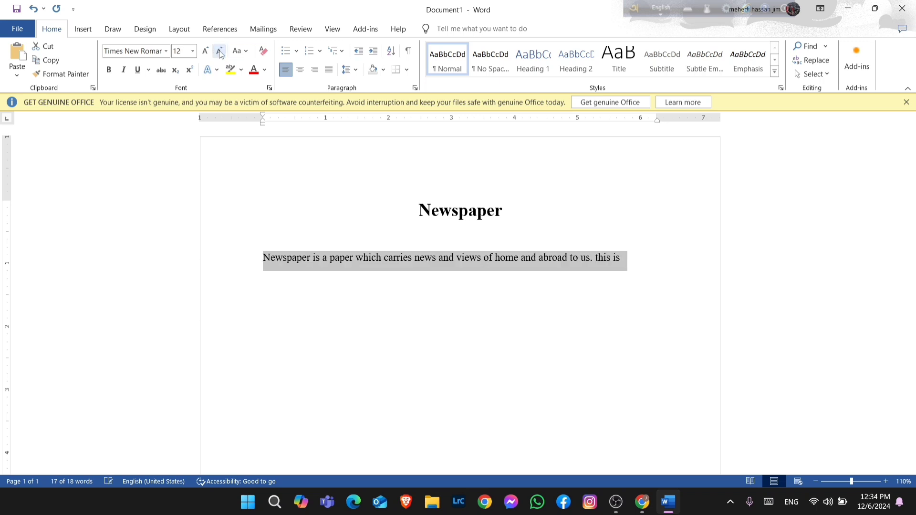
pyautogui.click(205, 51)
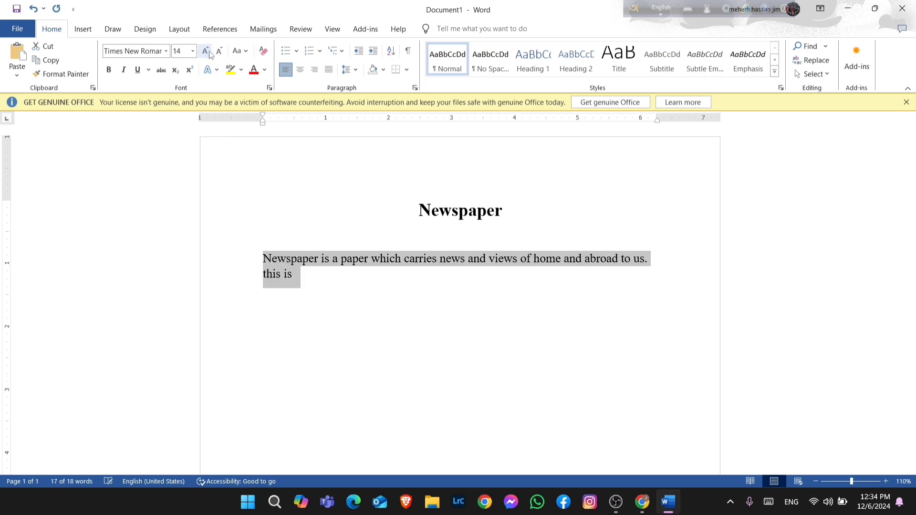
pyautogui.click(246, 57)
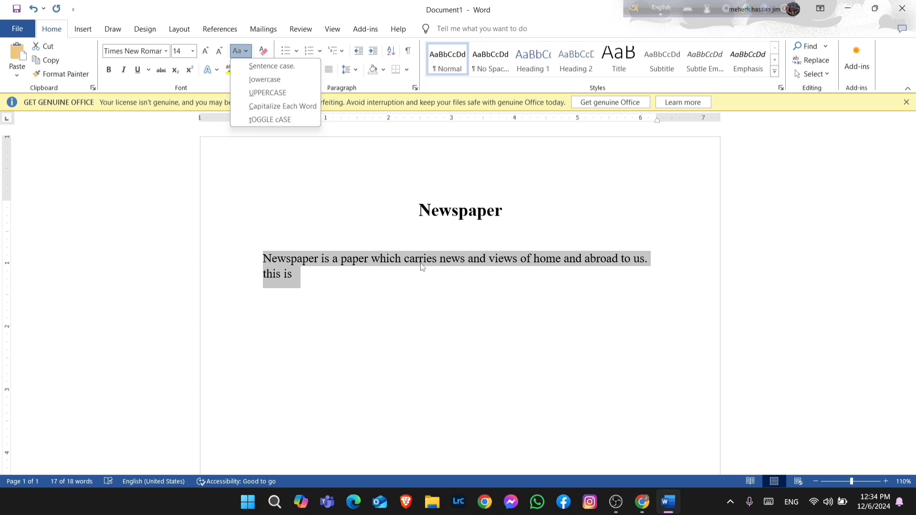
pyautogui.press('Escape')
pyautogui.click(424, 277)
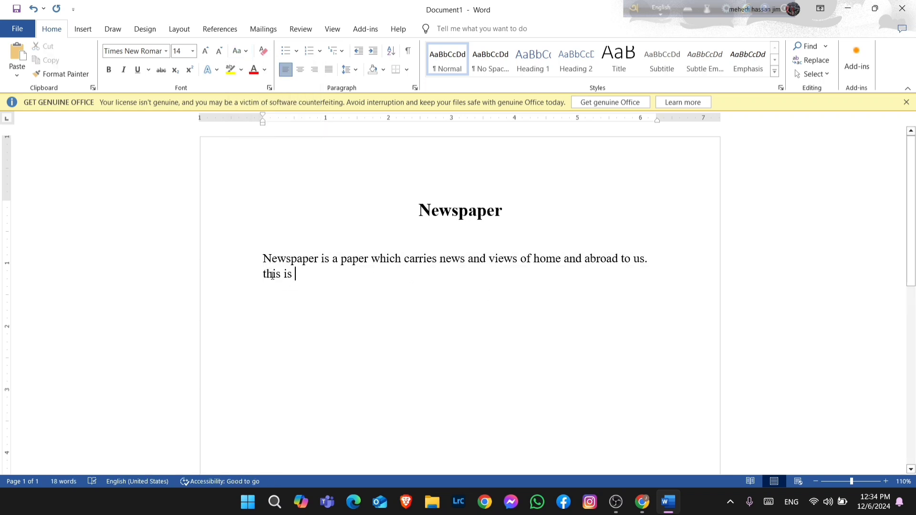
# Capitalize the first letter of "this" at the start of the second sentence
pyautogui.click(266, 274)
pyautogui.press('BackSpace')
pyautogui.write('T')
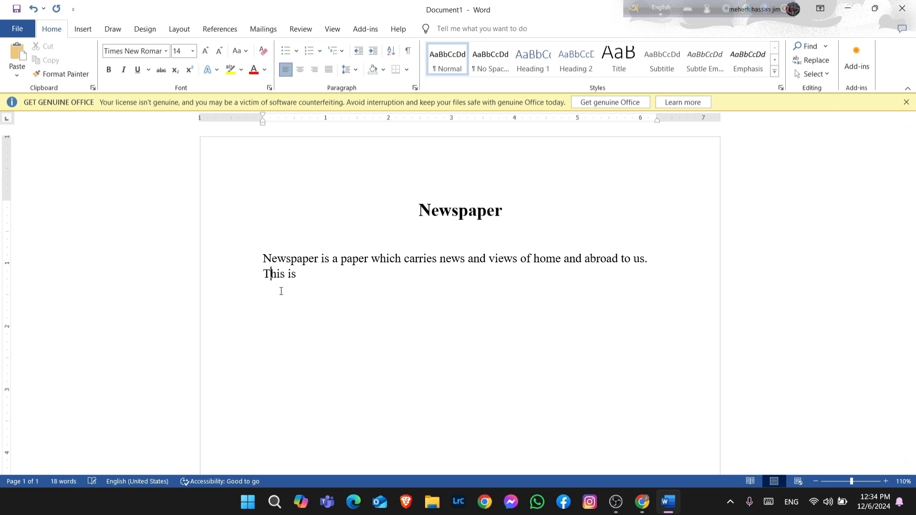
# Continue the second sentence to read "This is an apple. One of the best fruit. Link the device."
pyautogui.click(307, 276)
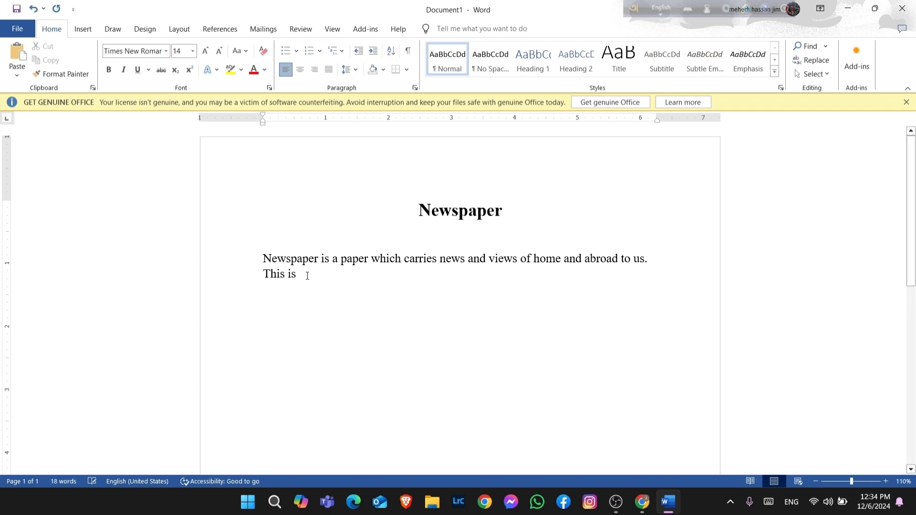
pyautogui.write('an app')
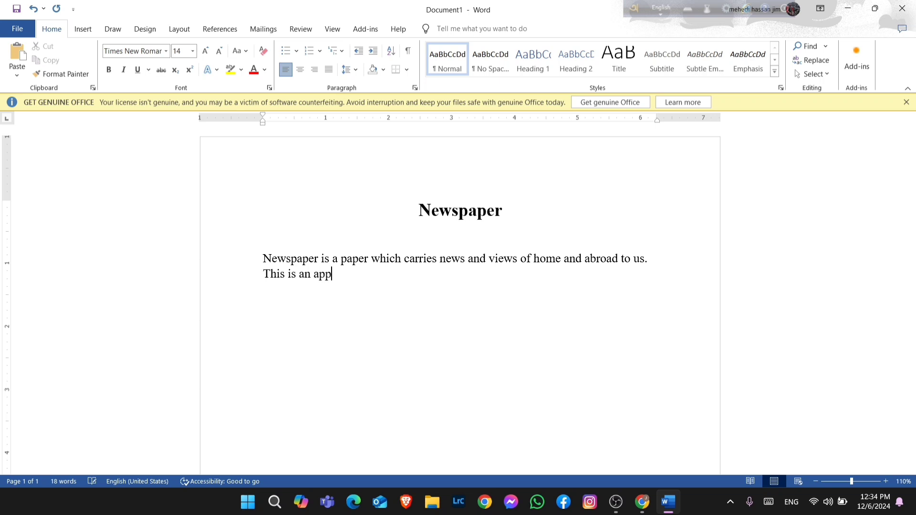
pyautogui.write('le. One of the bes')
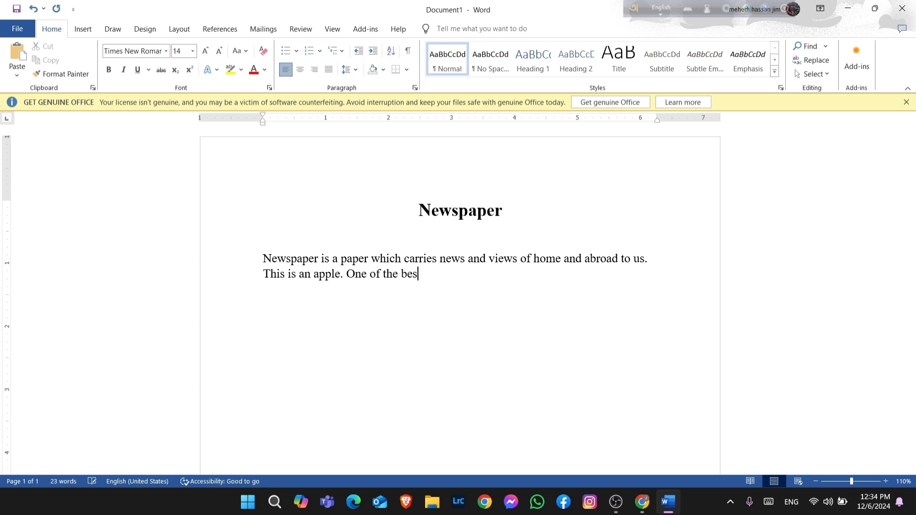
pyautogui.write('t friu')
pyautogui.press('BackSpace')
pyautogui.press('BackSpace')
pyautogui.write('uit. Link the')
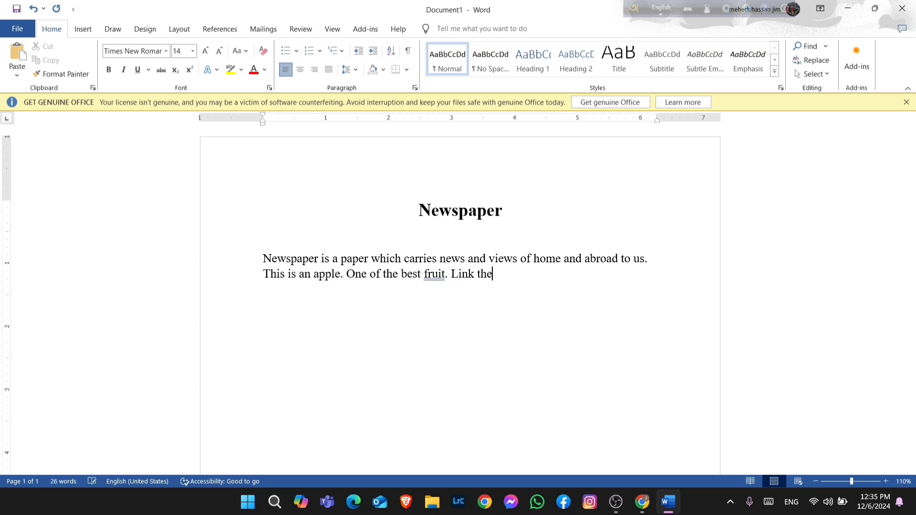
pyautogui.write(' device.')
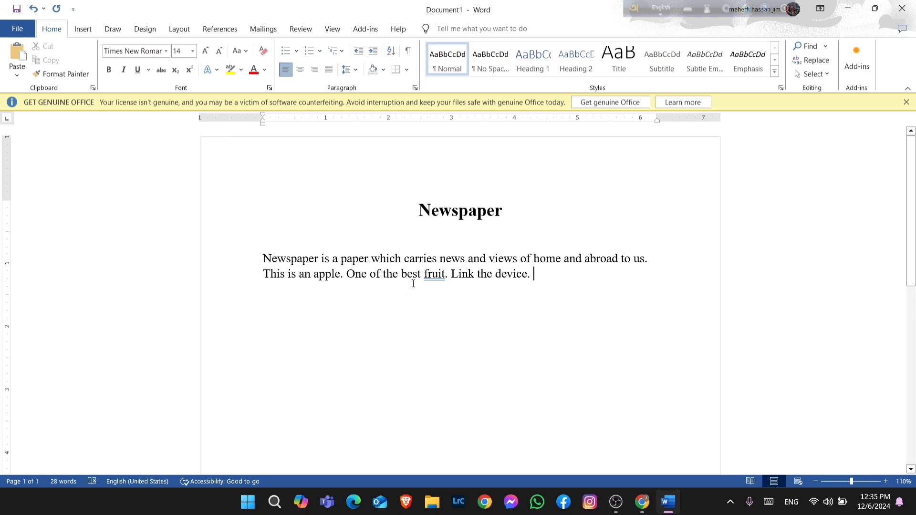
# Correct "fruit" to "fruits" using the spelling suggestion
pyautogui.rightClick(428, 275)
pyautogui.click(426, 290)
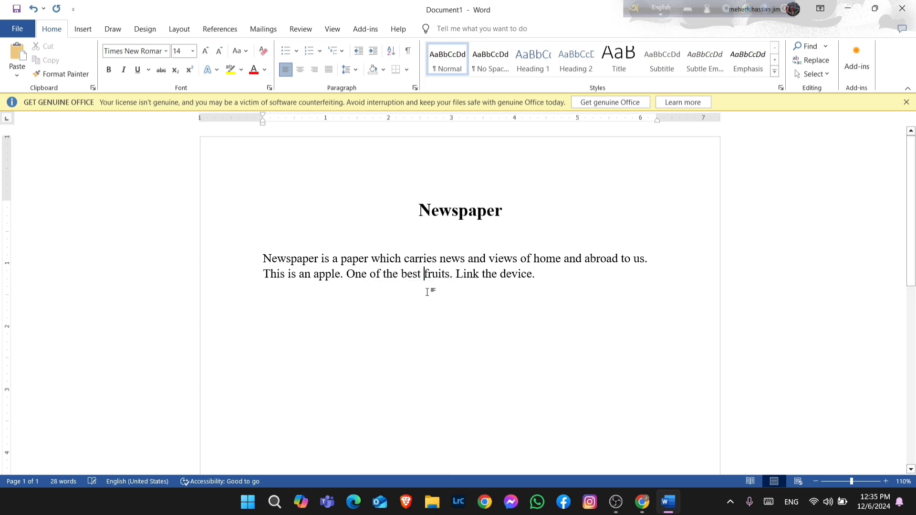
pyautogui.click(553, 280)
# Change the whole paragraph to lowercase
pyautogui.moveTo(265, 258); pyautogui.dragTo(535, 293)
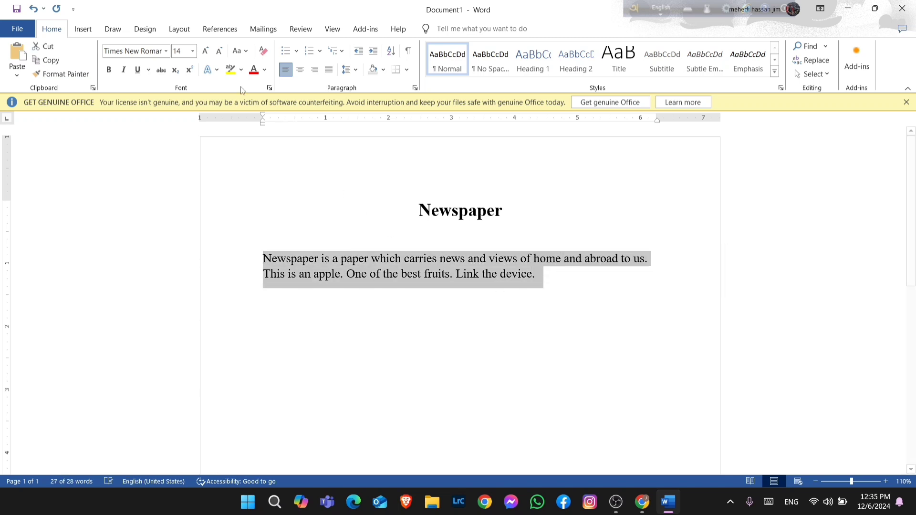
pyautogui.click(244, 53)
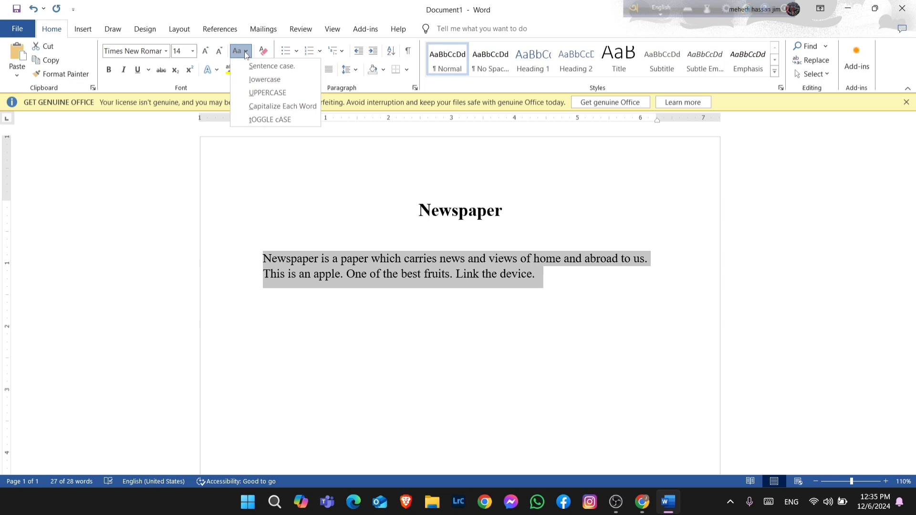
pyautogui.click(258, 79)
pyautogui.click(340, 276)
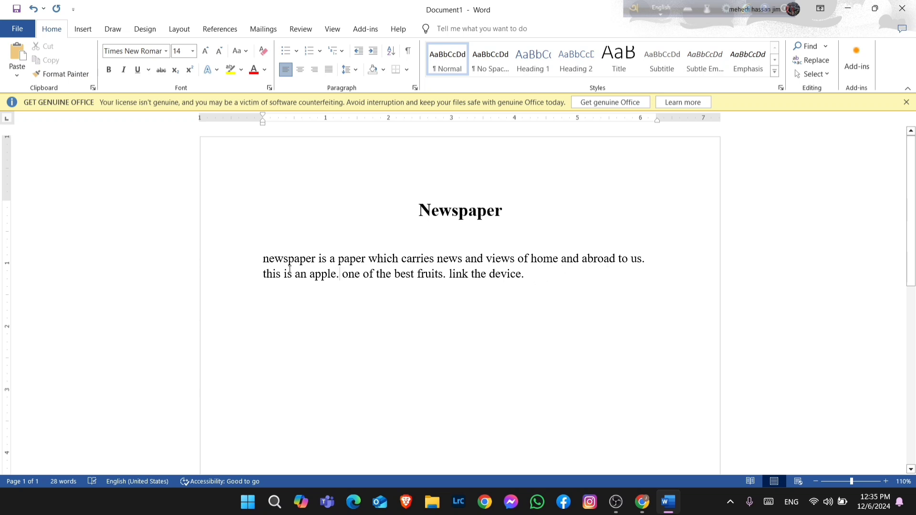
# Change the whole paragraph to UPPERCASE
pyautogui.moveTo(280, 260); pyautogui.dragTo(528, 296)
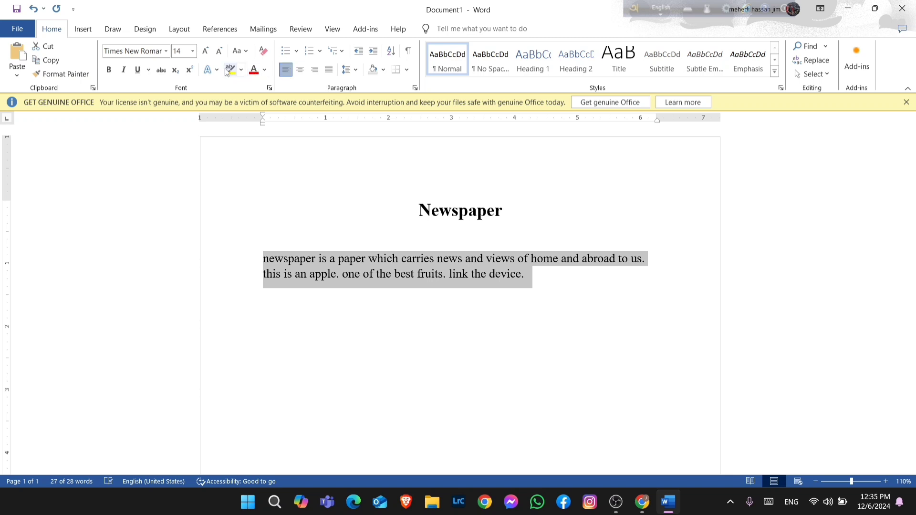
pyautogui.click(239, 50)
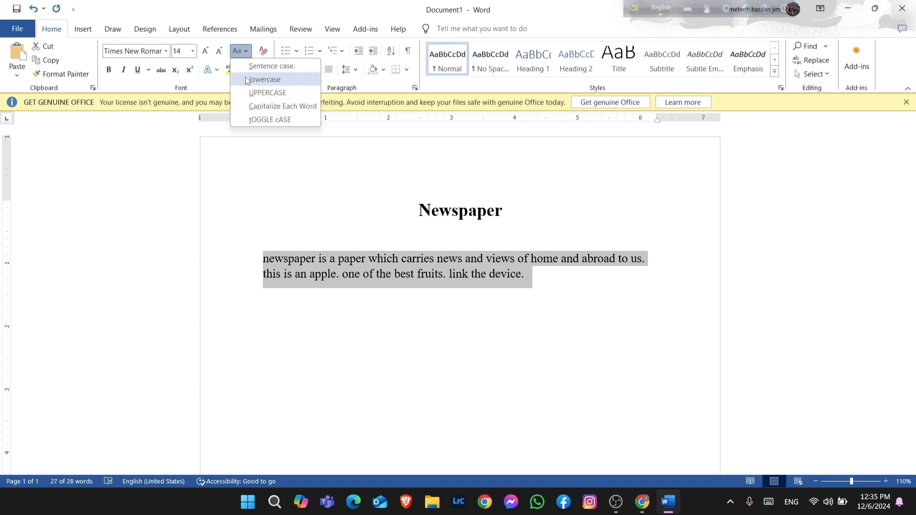
pyautogui.click(256, 98)
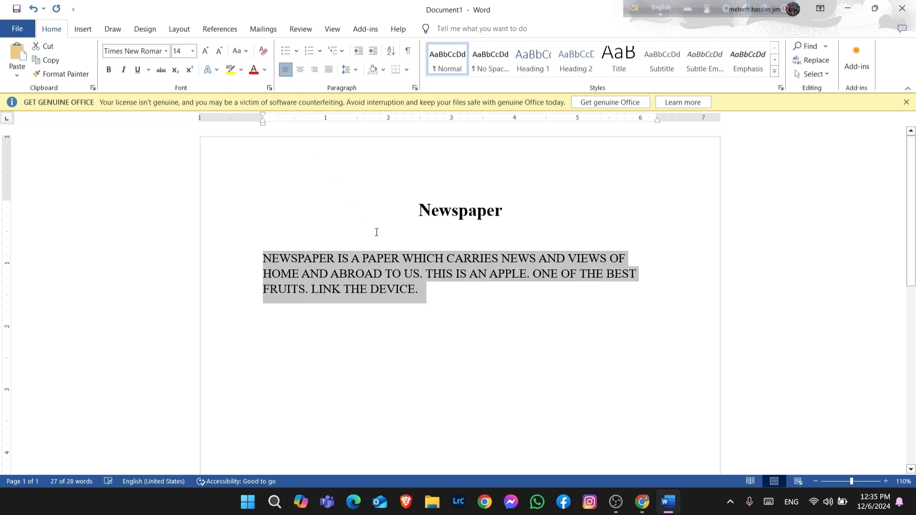
pyautogui.click(427, 289)
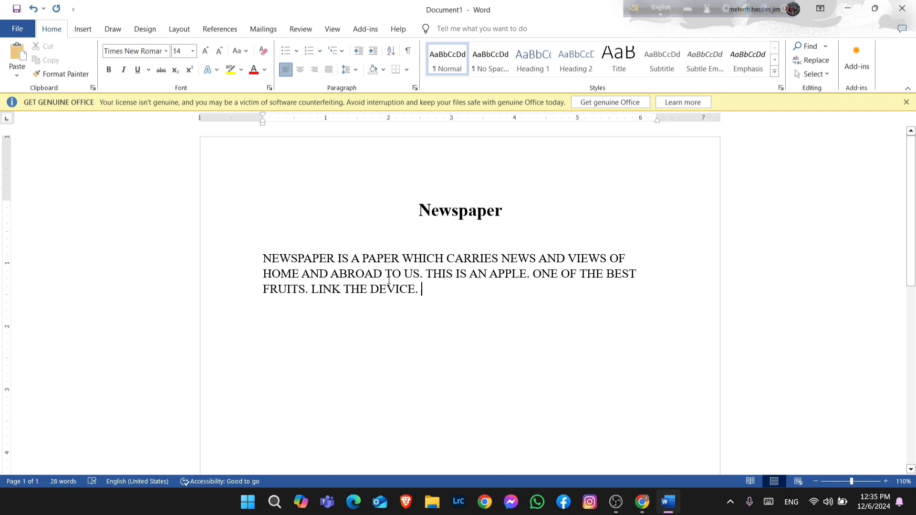
# Apply Capitalize Each Word to the whole paragraph
pyautogui.click(261, 258)
pyautogui.keyDown('shift'); pyautogui.click(418, 289); pyautogui.keyUp('shift')
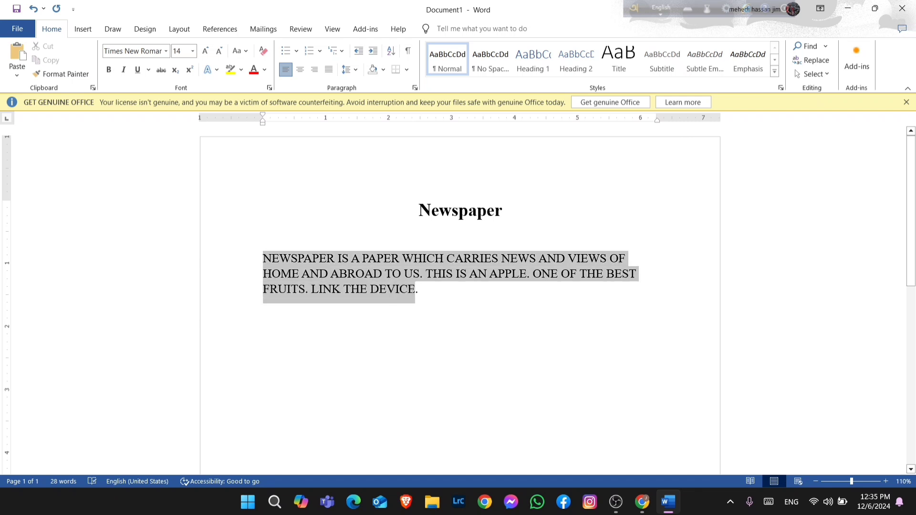
pyautogui.moveTo(414, 289); pyautogui.dragTo(421, 289)
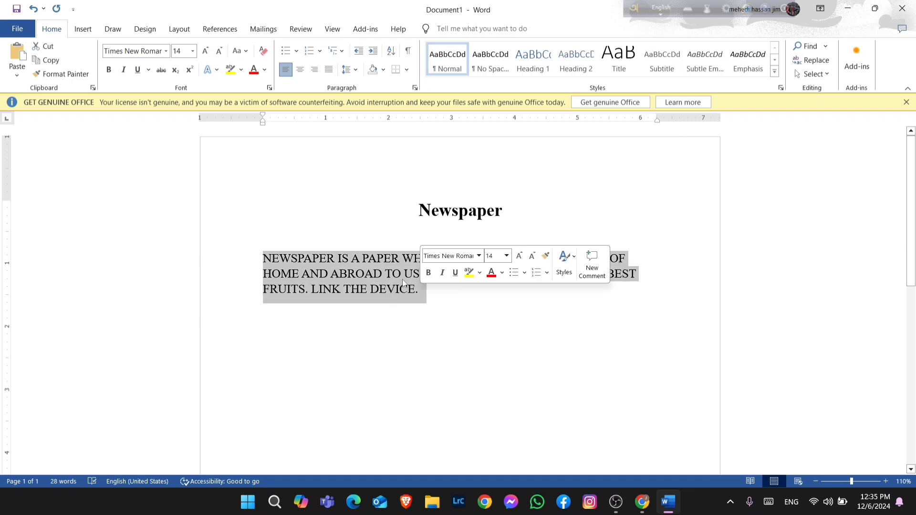
pyautogui.click(239, 56)
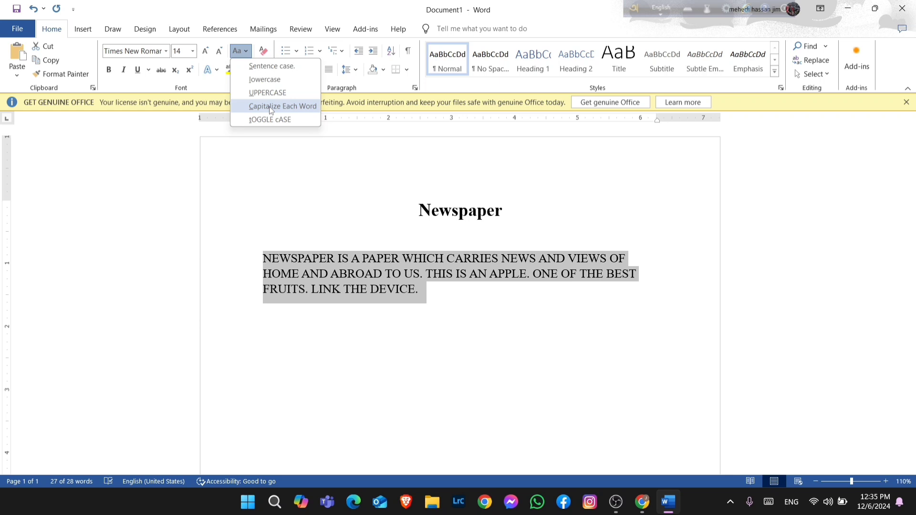
pyautogui.click(270, 110)
pyautogui.click(388, 300)
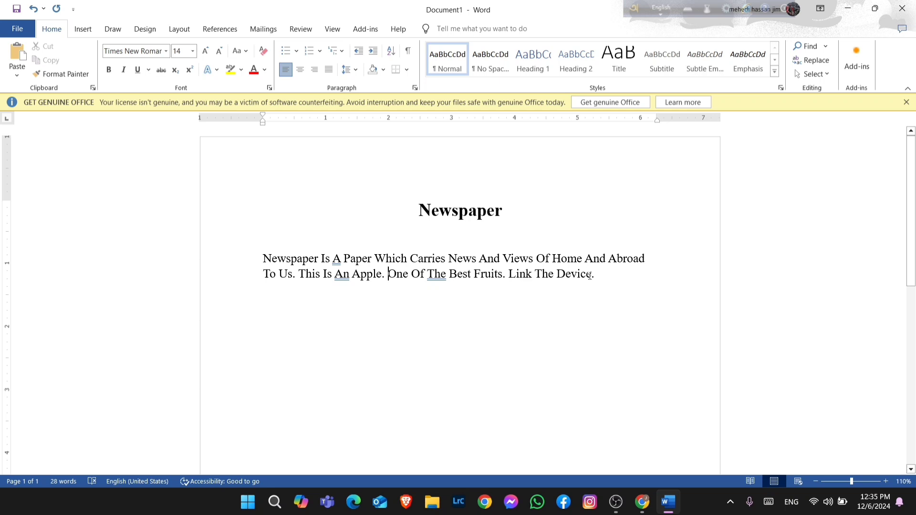
# Apply tOGGLE cASE to the whole paragraph
pyautogui.moveTo(263, 258); pyautogui.dragTo(630, 296)
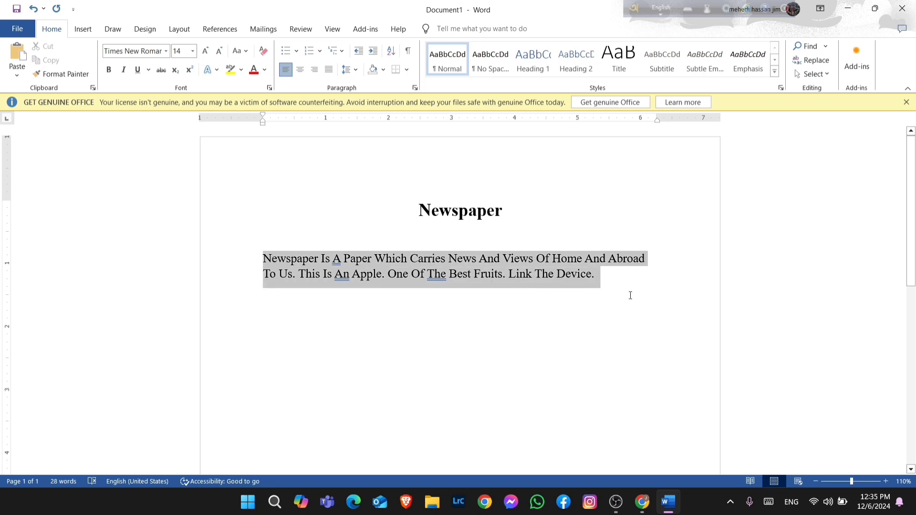
pyautogui.click(239, 50)
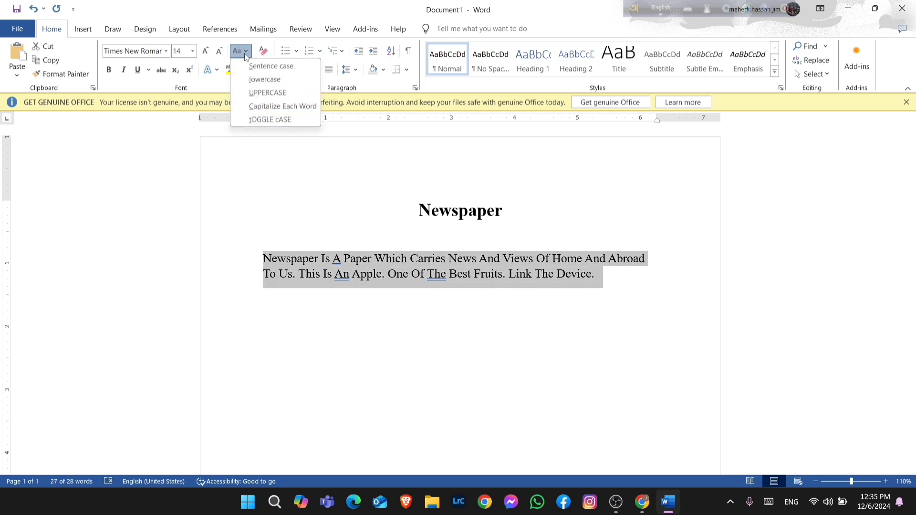
pyautogui.click(265, 120)
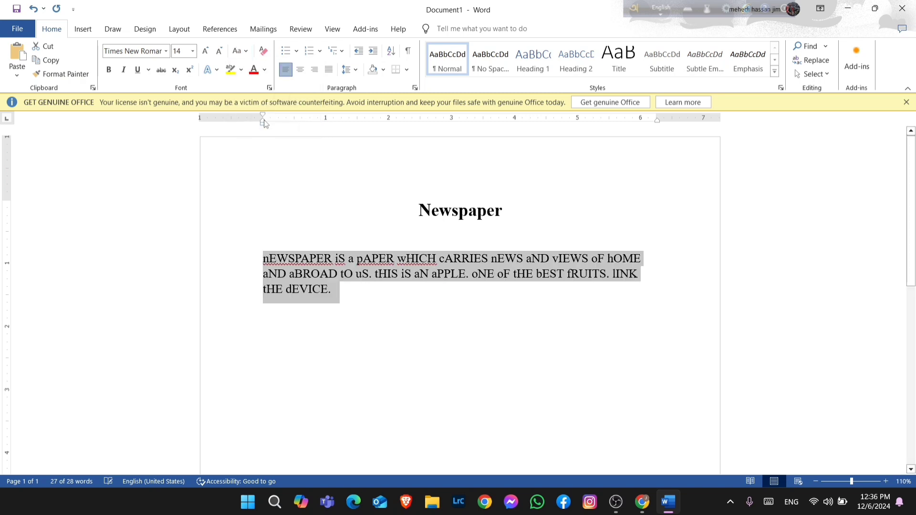
pyautogui.click(286, 234)
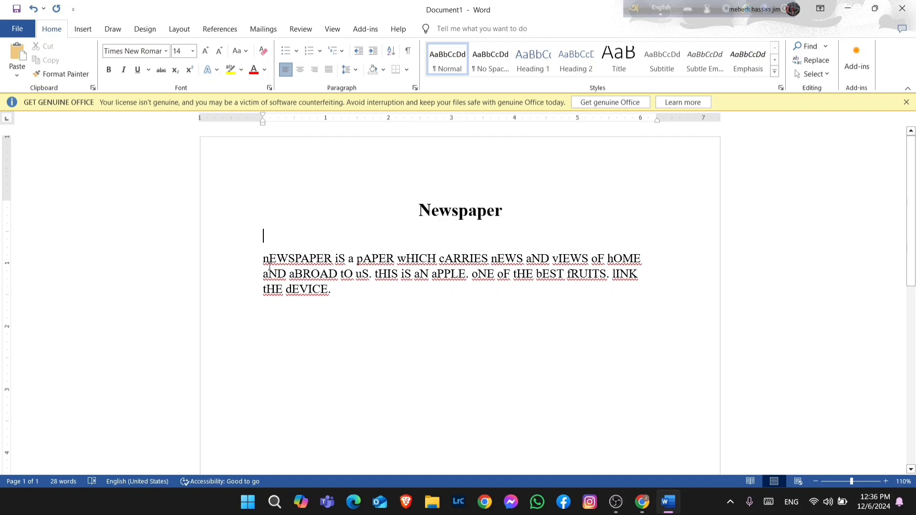
# Apply Sentence case to the whole paragraph
pyautogui.moveTo(264, 260); pyautogui.dragTo(336, 291)
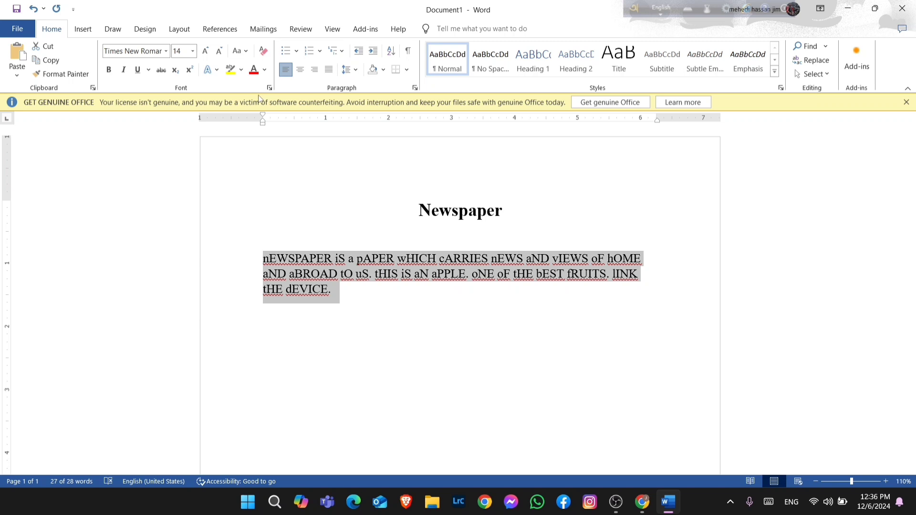
pyautogui.click(246, 54)
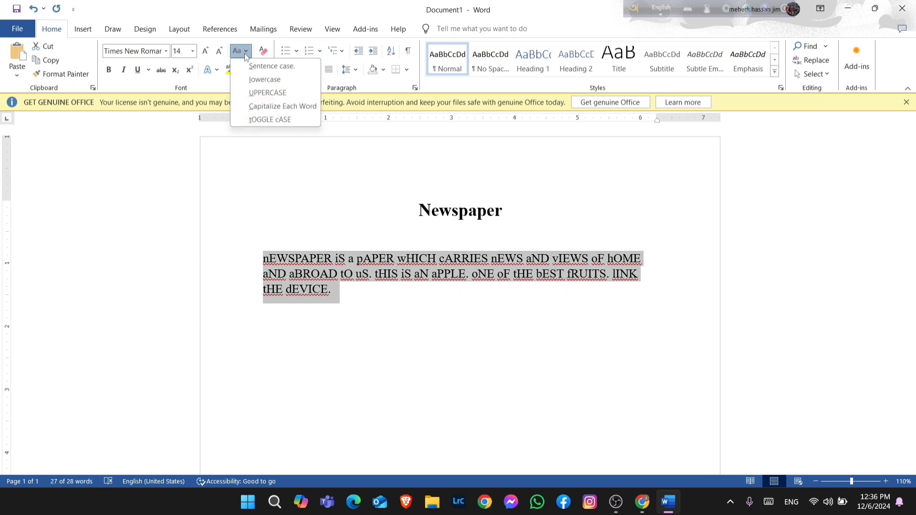
pyautogui.click(274, 70)
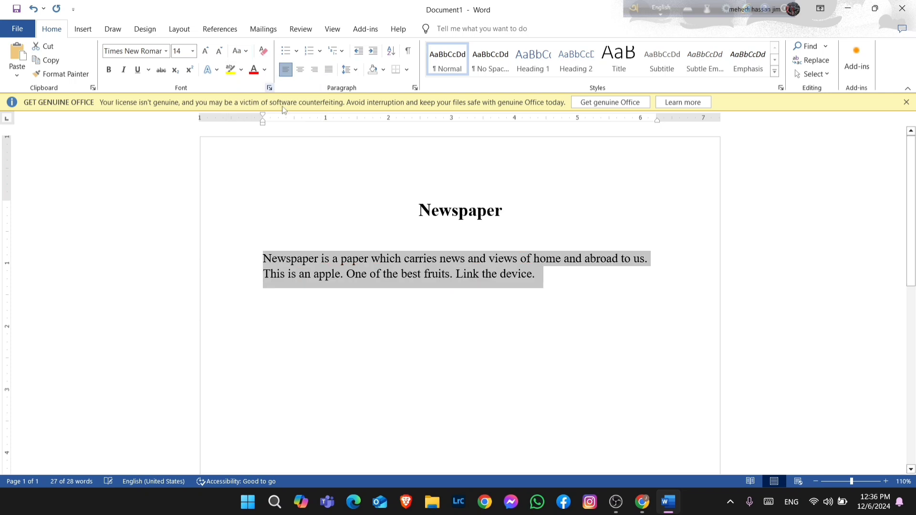
pyautogui.click(576, 297)
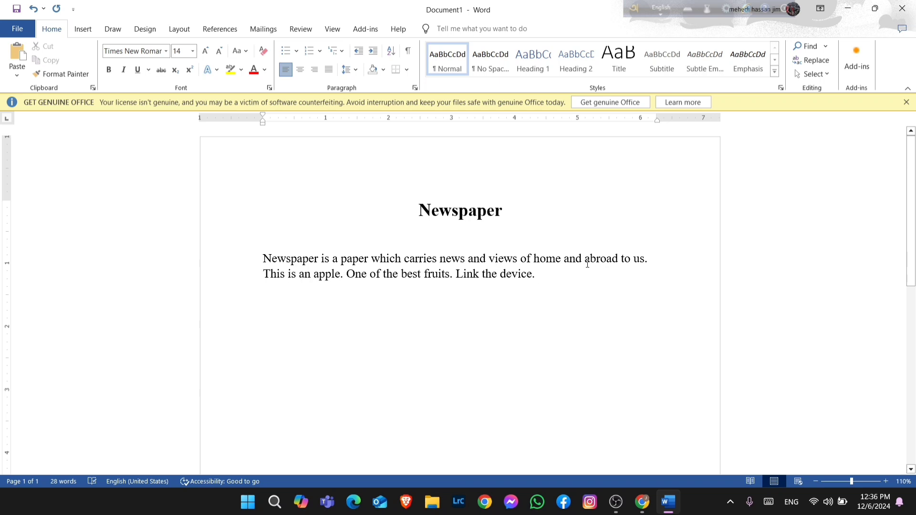
# Strike through the word "abroad", then remove the strikethrough again
pyautogui.moveTo(585, 259); pyautogui.dragTo(619, 265)
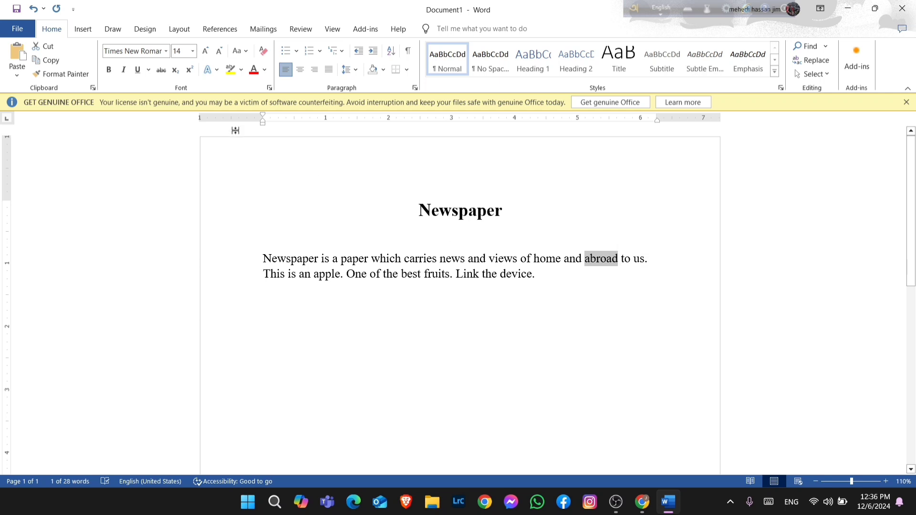
pyautogui.click(161, 71)
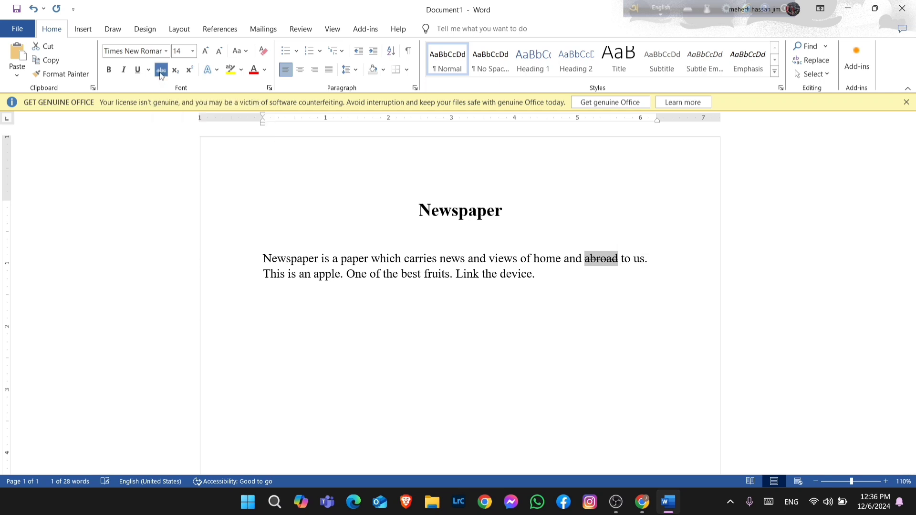
pyautogui.click(575, 297)
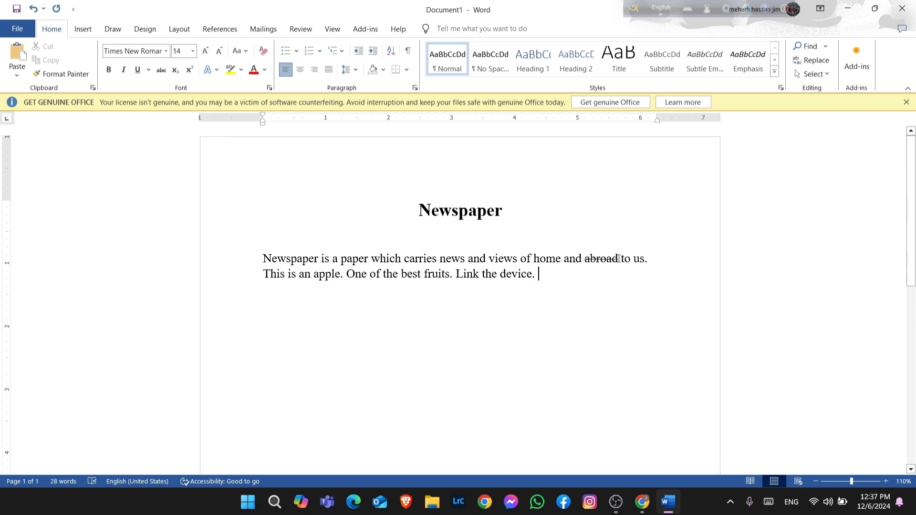
pyautogui.moveTo(619, 261); pyautogui.dragTo(585, 263)
pyautogui.click(163, 71)
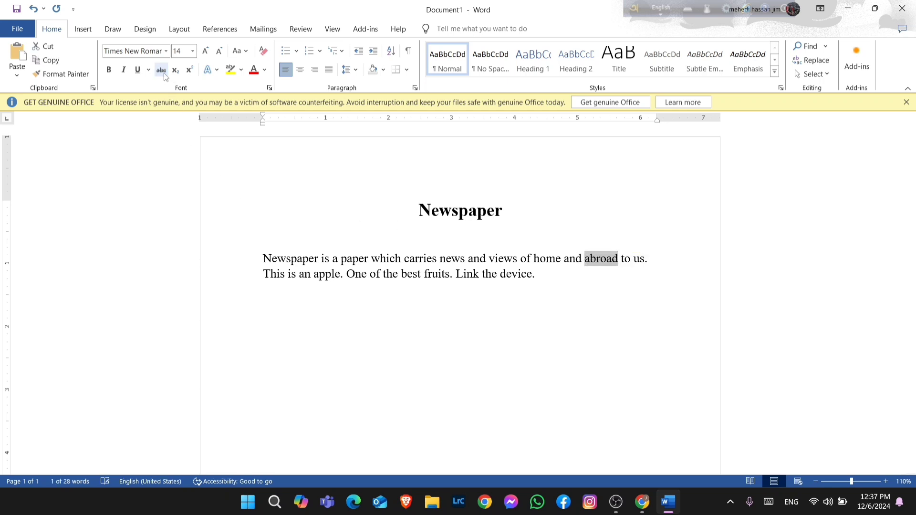
pyautogui.click(320, 196)
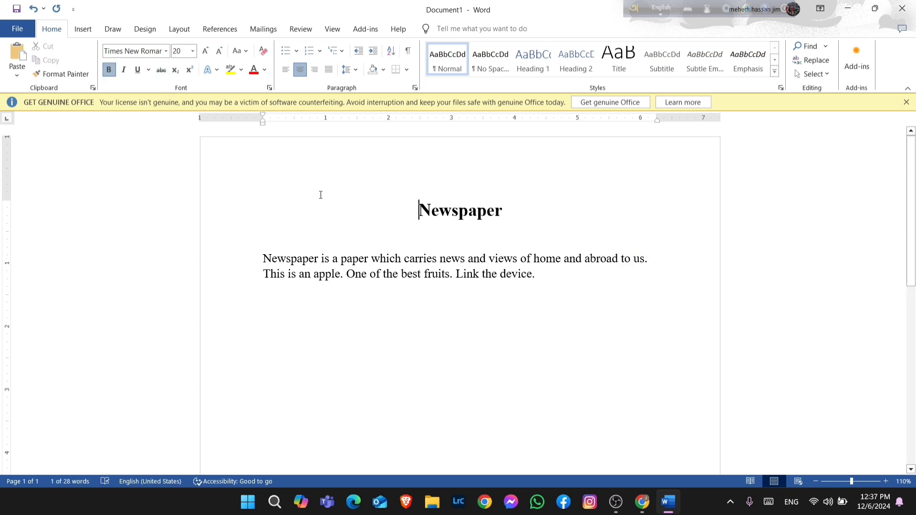
# Start a new line below the paragraph and try typing H2O as plain text, then delete it
pyautogui.click(553, 290)
pyautogui.press('Return')
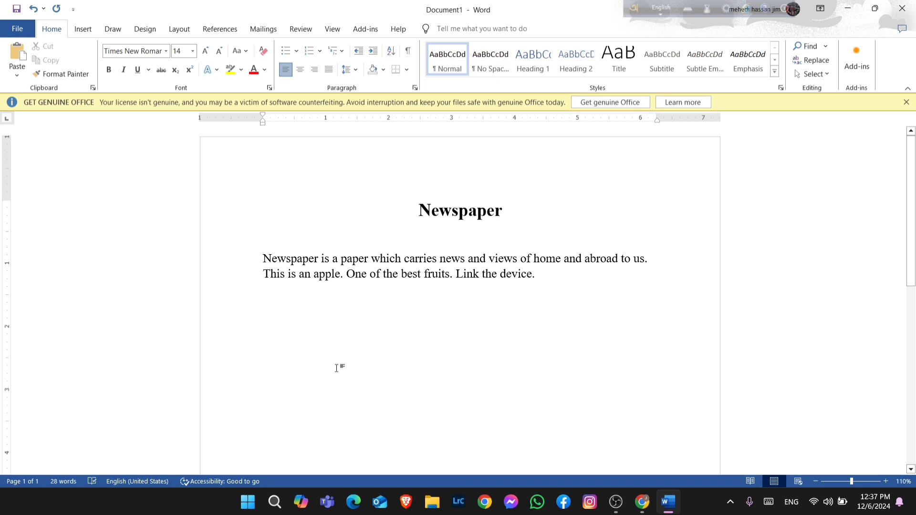
pyautogui.write('H20')
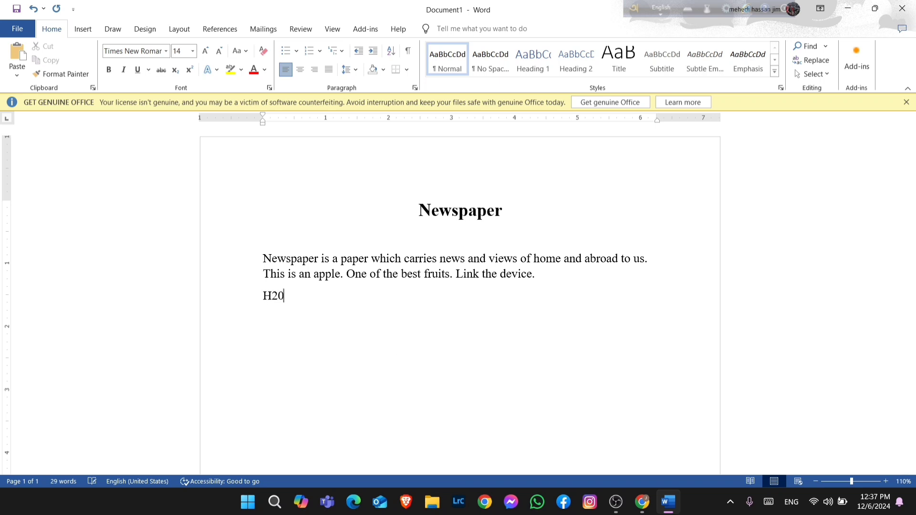
pyautogui.press('BackSpace')
pyautogui.write('o')
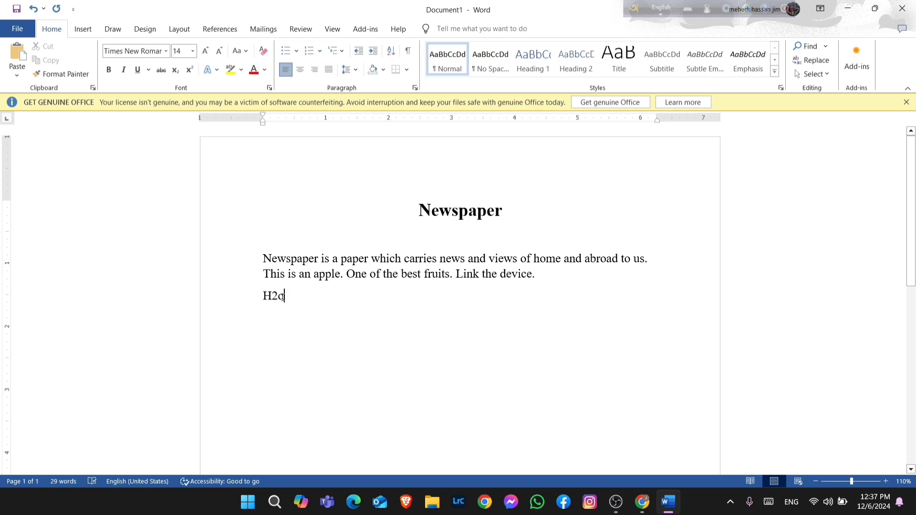
pyautogui.press('BackSpace')
pyautogui.press('BackSpace')
pyautogui.press('BackSpace')
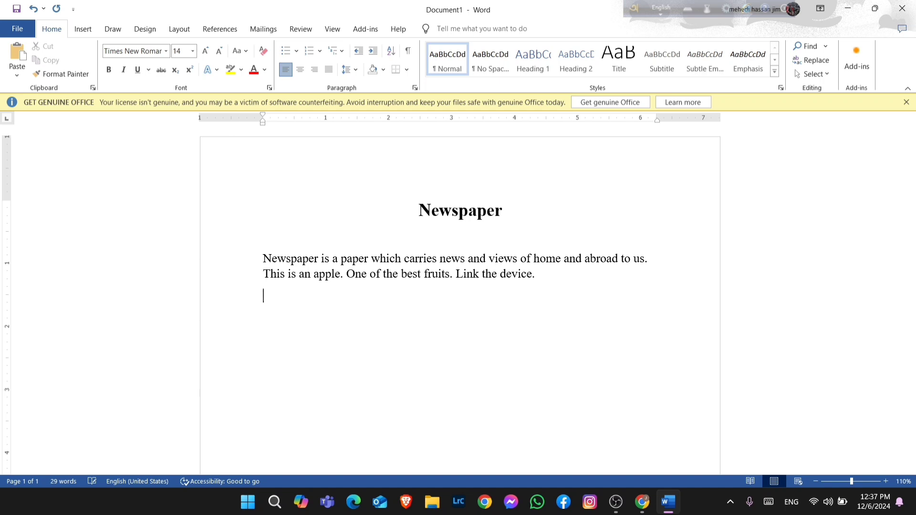
# Type H2O on the new line with the 2 formatted as subscript
pyautogui.write('H')
pyautogui.click(176, 71)
pyautogui.write('2')
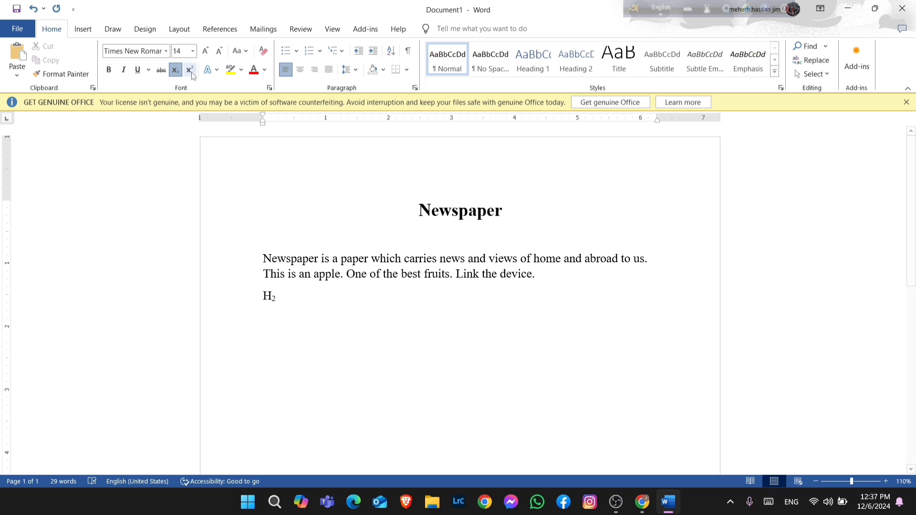
pyautogui.click(175, 70)
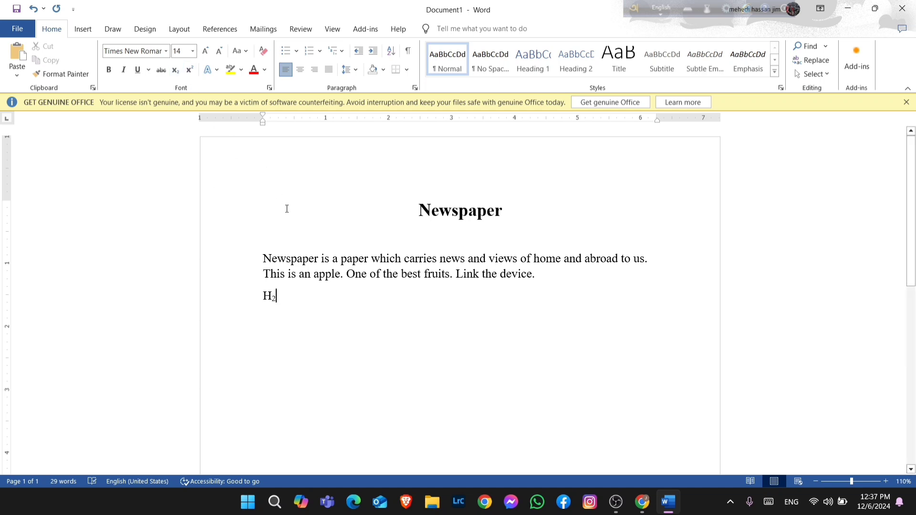
pyautogui.write('O')
# Add "(a+b)" after H2O on the same line
pyautogui.write('(')
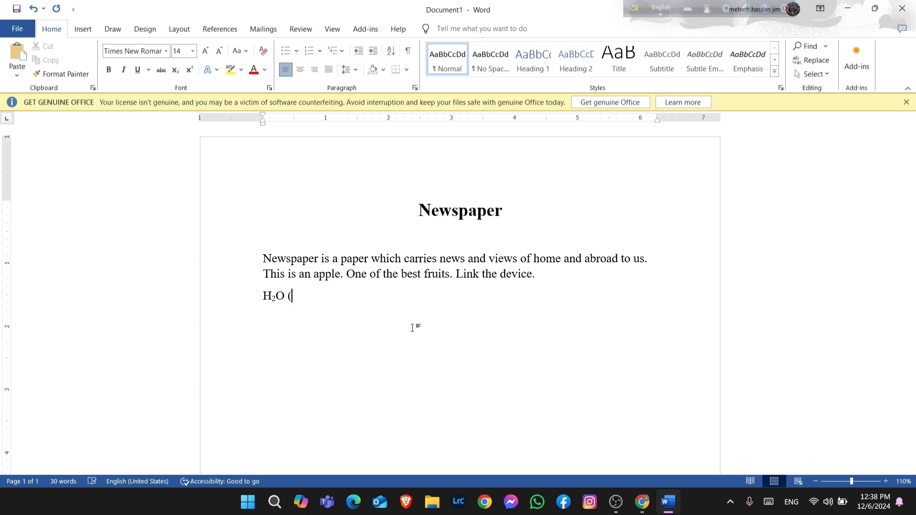
pyautogui.write('a+b)')
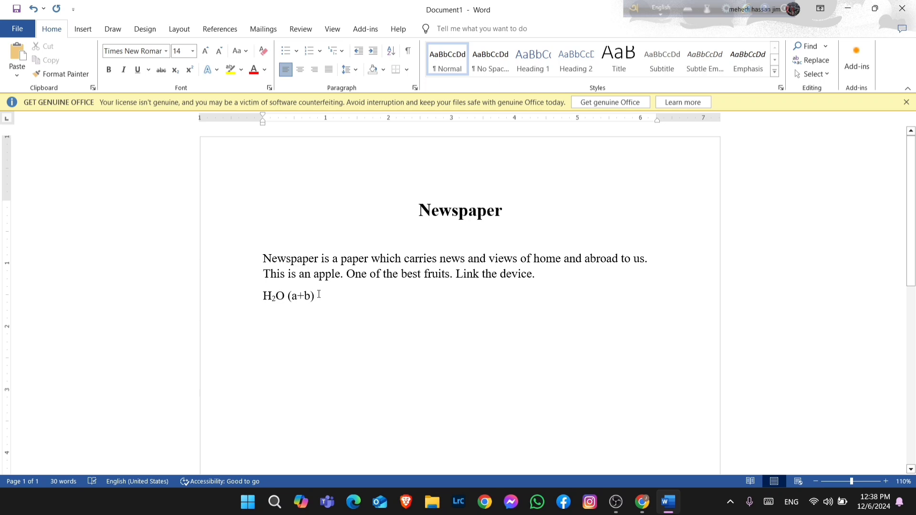
# Add the exponent 4+5 as superscript after (a+b), then turn superscript off
pyautogui.click(190, 72)
pyautogui.write('2')
pyautogui.press('BackSpace')
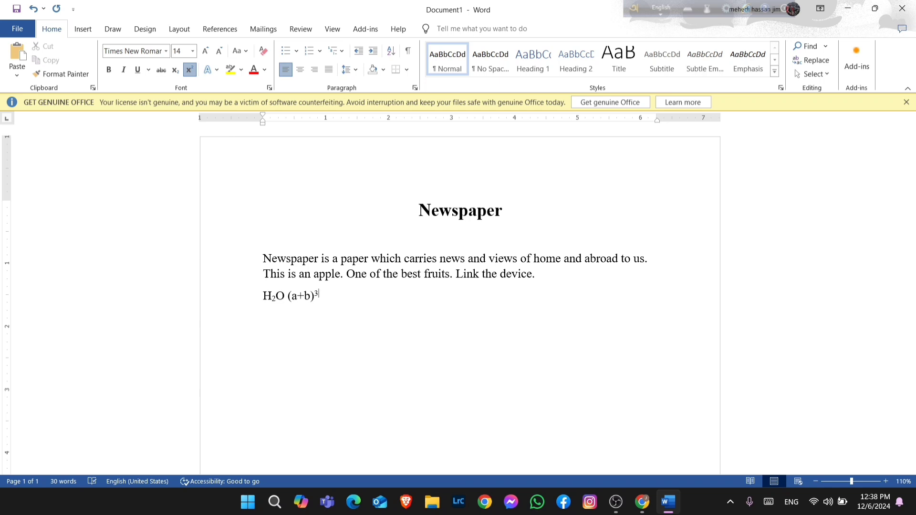
pyautogui.press('BackSpace')
pyautogui.write('4+5')
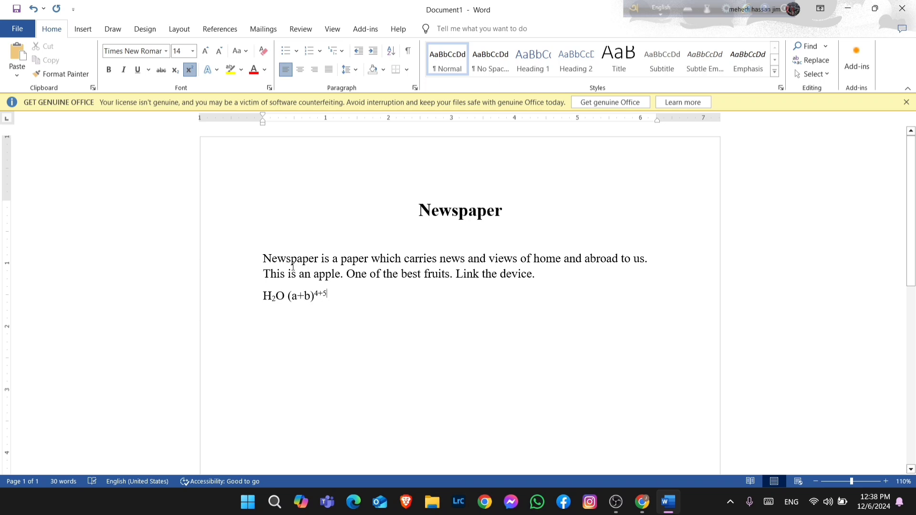
pyautogui.click(190, 71)
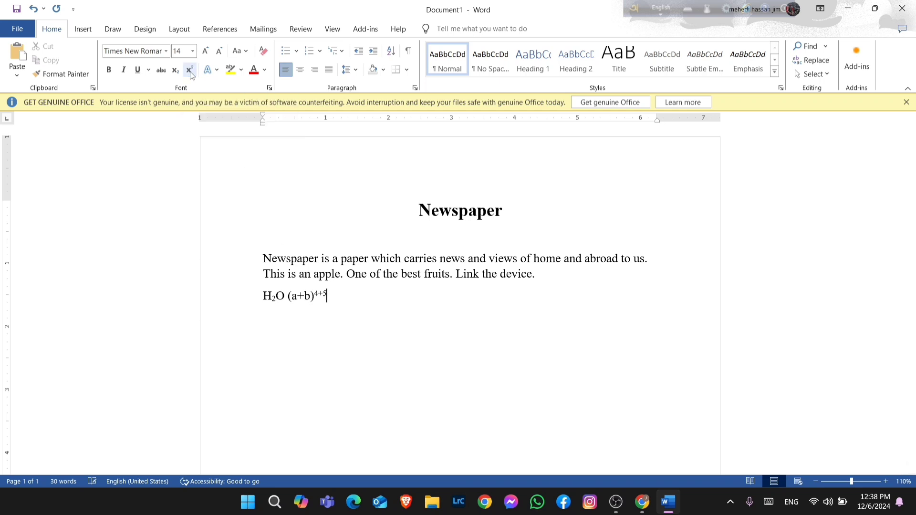
# Start a new empty line below the formula line
pyautogui.write('hksdjhfks')
pyautogui.press('BackSpace')
pyautogui.press('BackSpace')
pyautogui.press('BackSpace')
pyautogui.press('BackSpace')
pyautogui.press('BackSpace')
pyautogui.press('BackSpace')
pyautogui.press('BackSpace')
pyautogui.press('BackSpace')
pyautogui.press('BackSpace')
pyautogui.press('BackSpace')
pyautogui.press('Return')
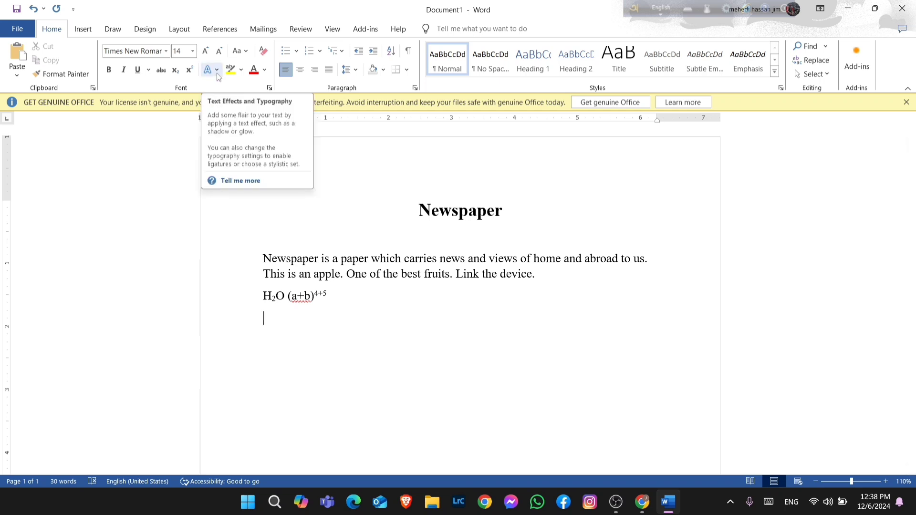
# Select the title and browse the Text Effects options such as Glow and Number Styles without applying any
pyautogui.moveTo(504, 212); pyautogui.dragTo(395, 199)
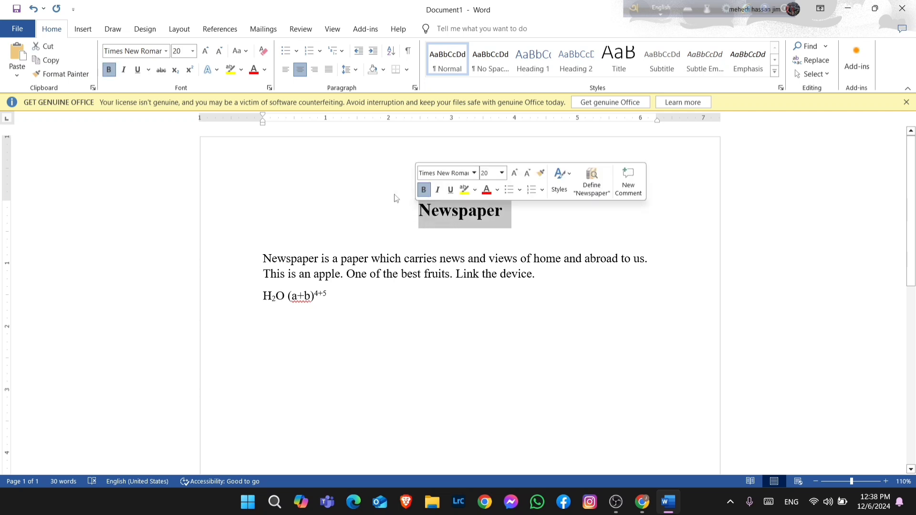
pyautogui.click(218, 70)
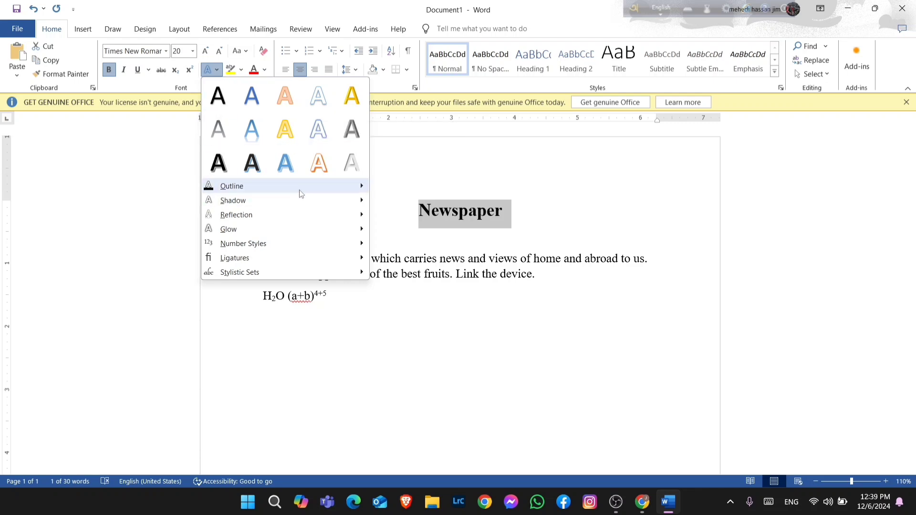
pyautogui.moveTo(301, 193)
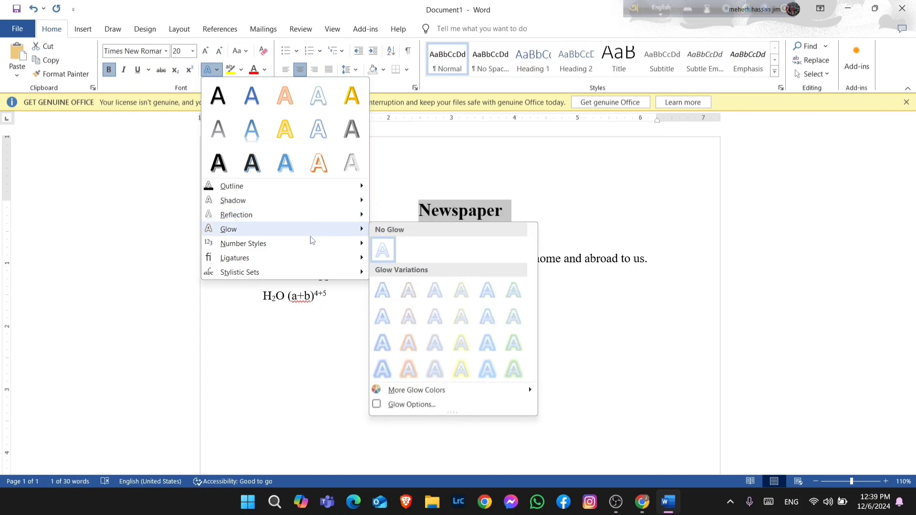
pyautogui.moveTo(312, 245)
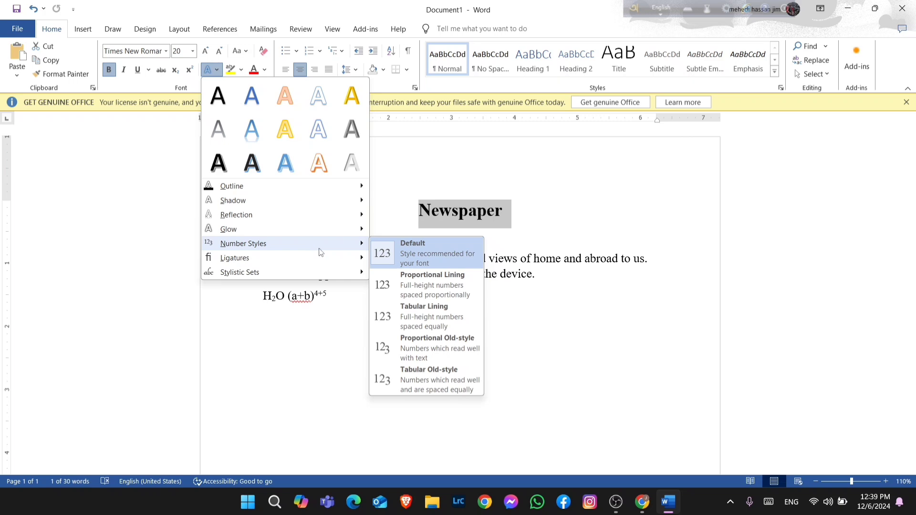
pyautogui.click(597, 210)
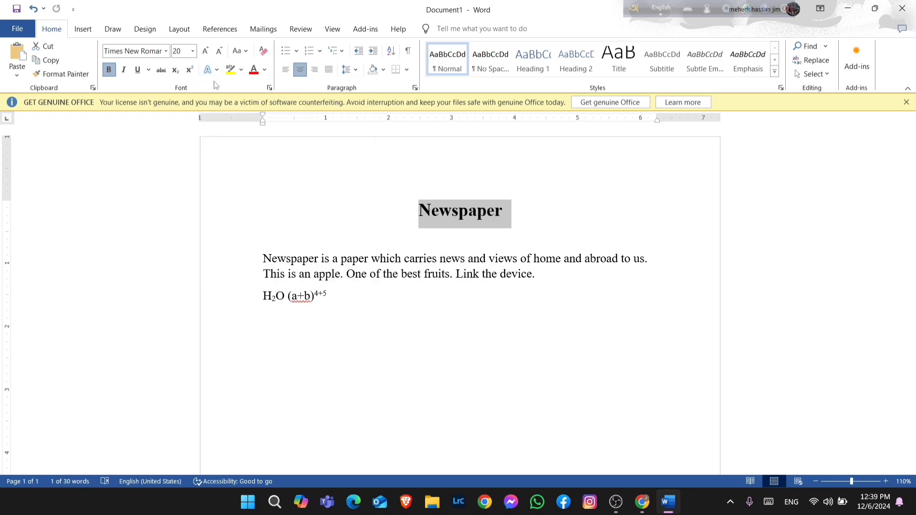
pyautogui.click(626, 503)
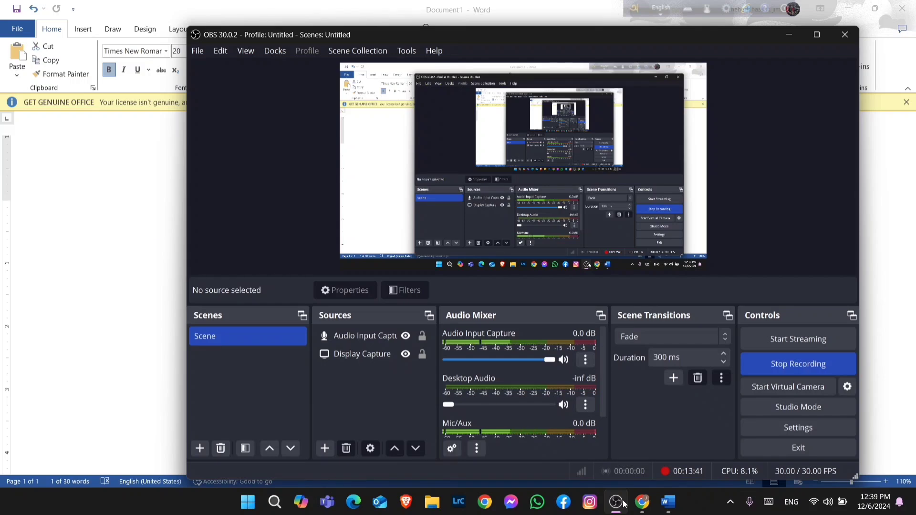
pyautogui.click(620, 503)
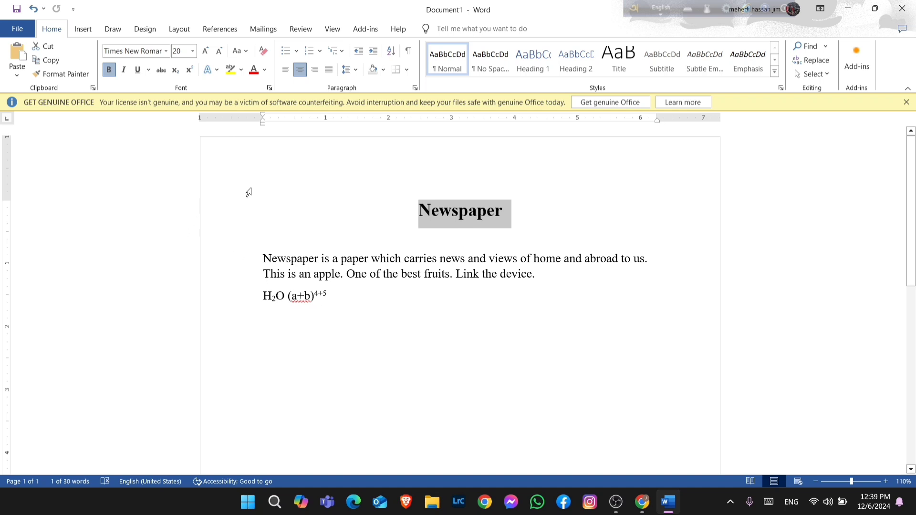
# Color the first word "Newspaper" of the paragraph red
pyautogui.click(516, 231)
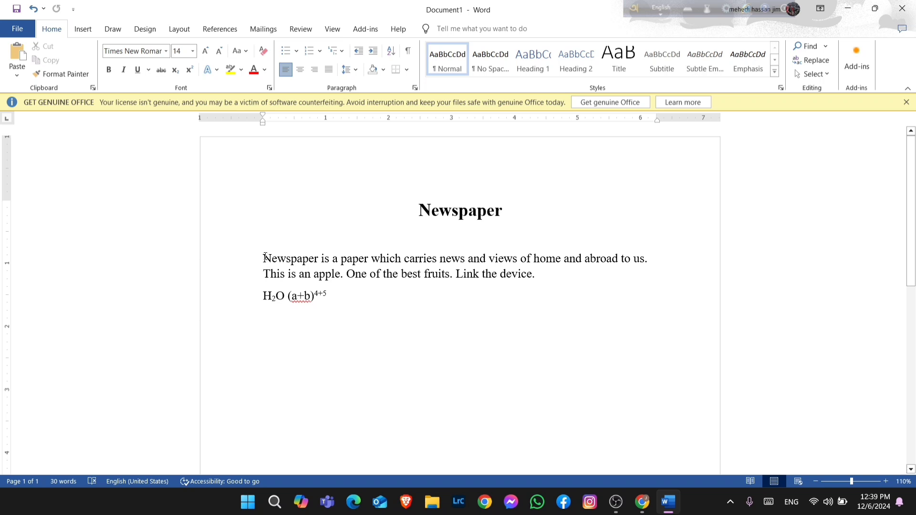
pyautogui.moveTo(264, 259); pyautogui.dragTo(318, 262)
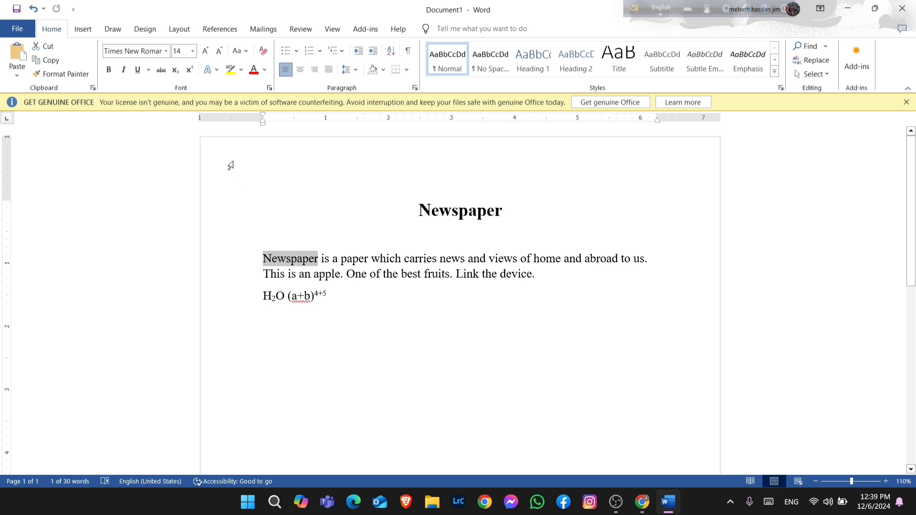
pyautogui.click(266, 72)
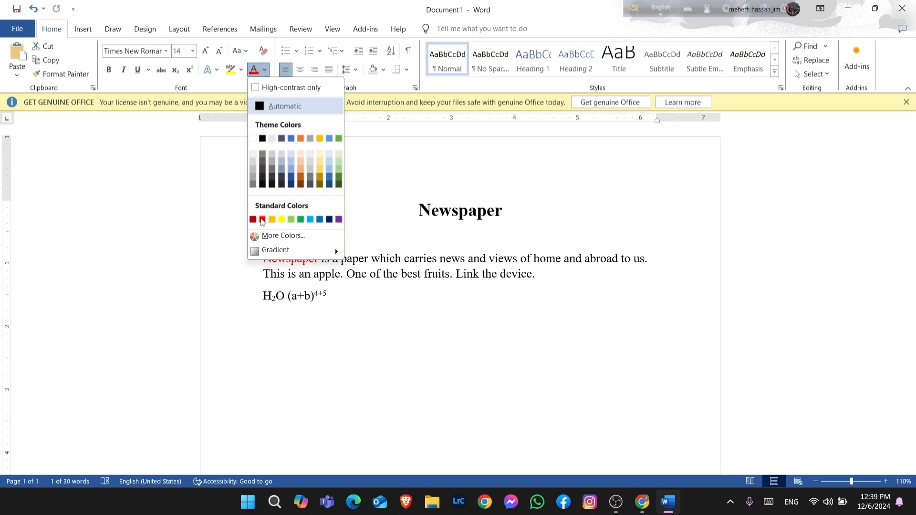
pyautogui.click(262, 219)
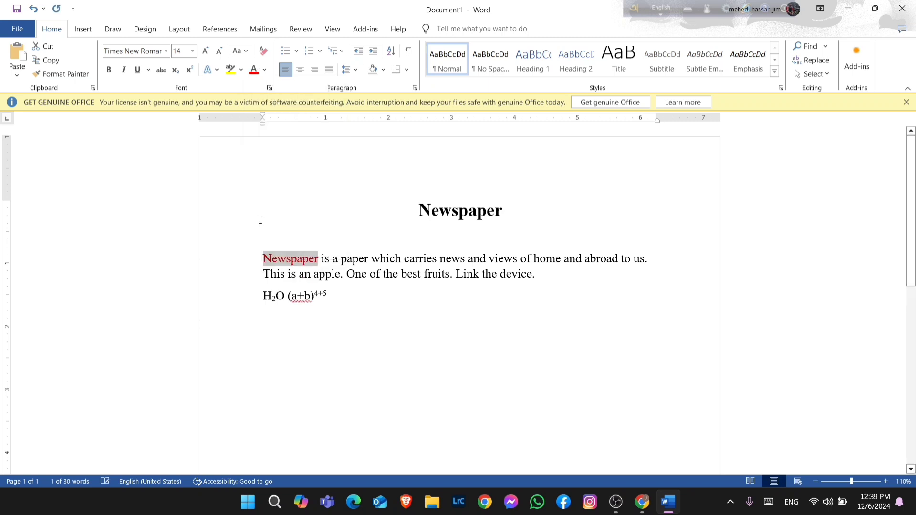
# Color the word "news" in the paragraph green
pyautogui.hotkey('ctrl', 'Home')
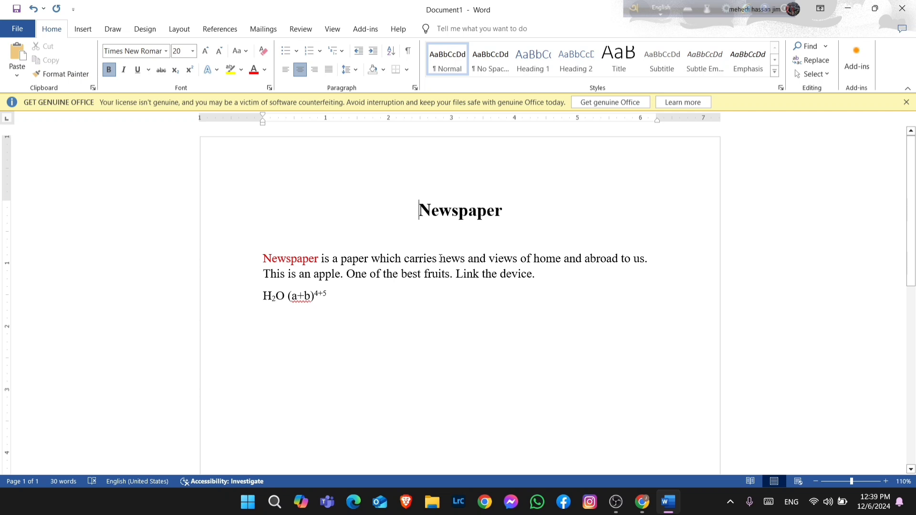
pyautogui.moveTo(439, 259); pyautogui.dragTo(466, 260)
pyautogui.click(428, 242)
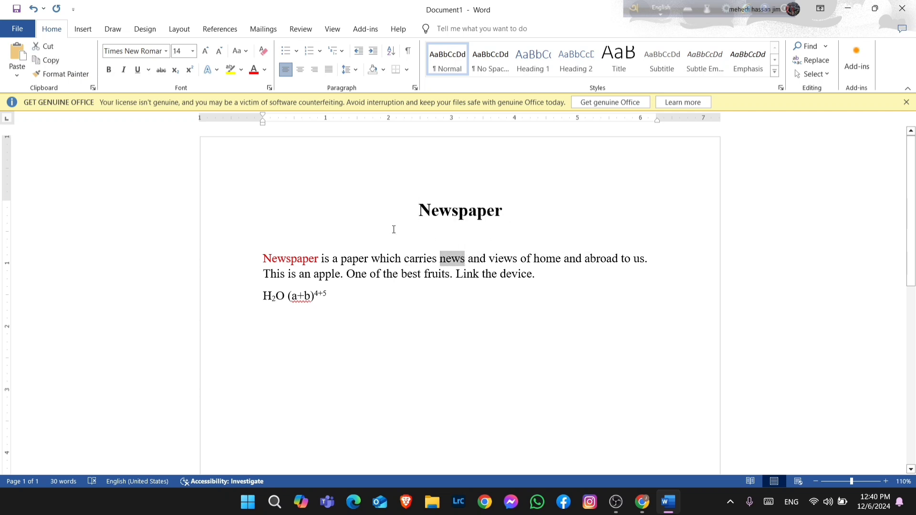
pyautogui.click(264, 69)
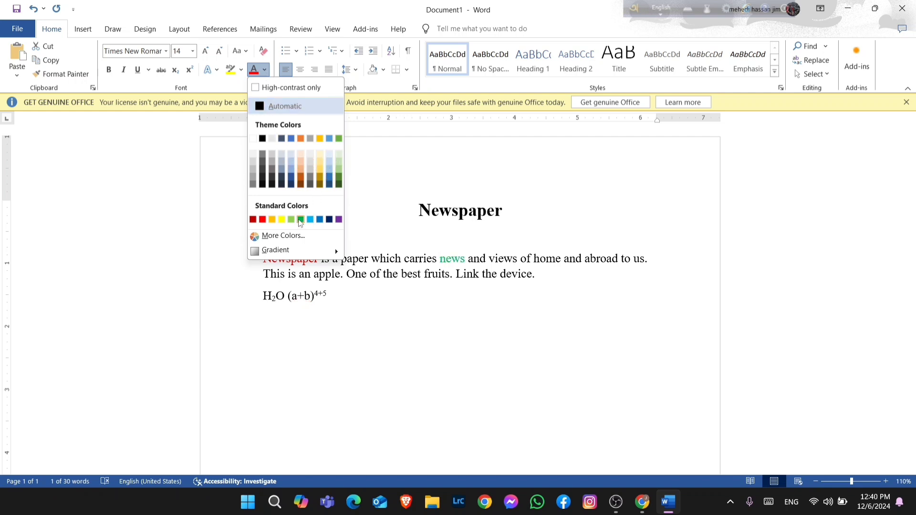
pyautogui.click(300, 219)
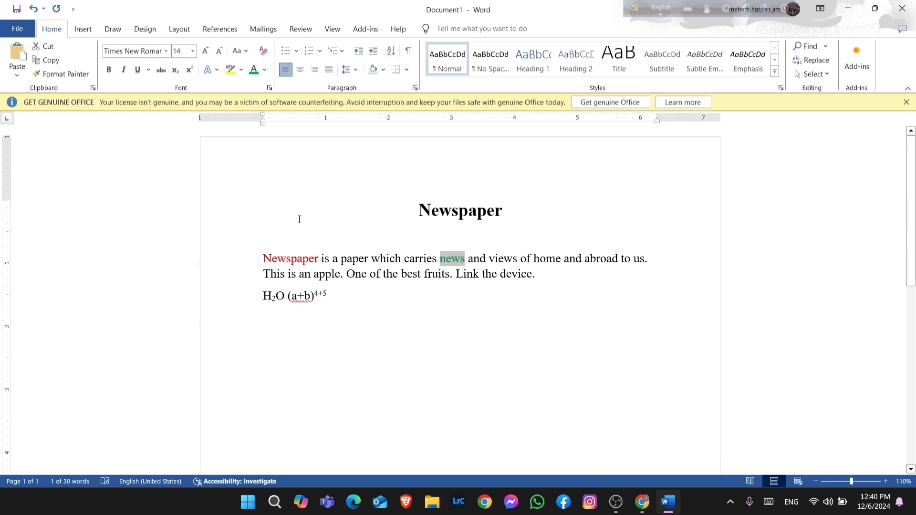
pyautogui.click(436, 337)
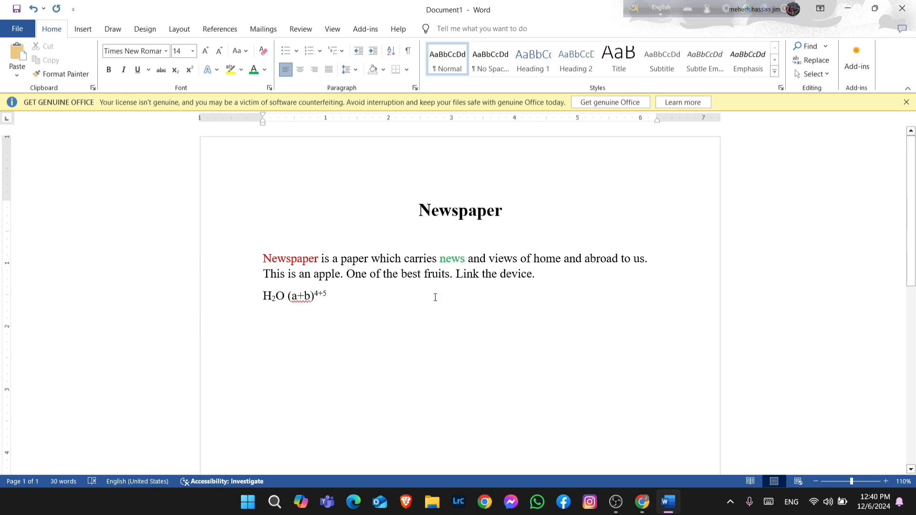
# Color the word "Link" in the second sentence purple
pyautogui.moveTo(476, 274); pyautogui.dragTo(454, 280)
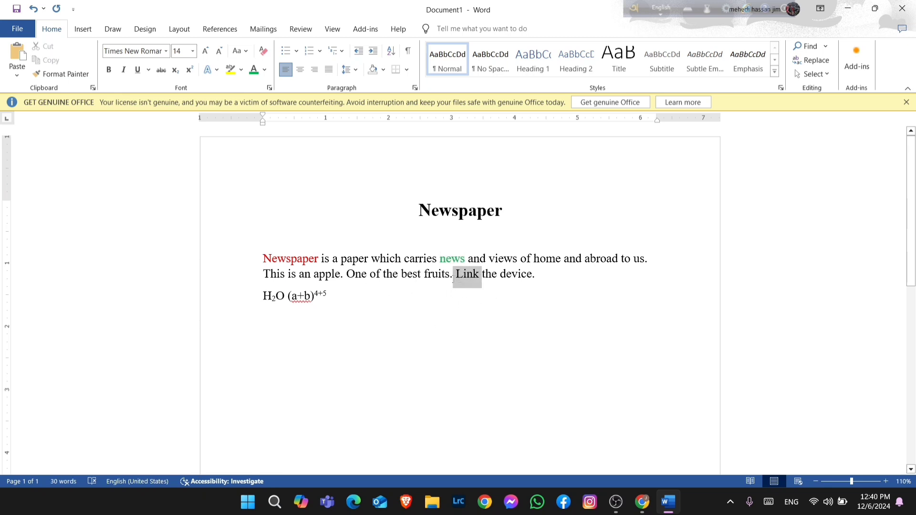
pyautogui.click(264, 70)
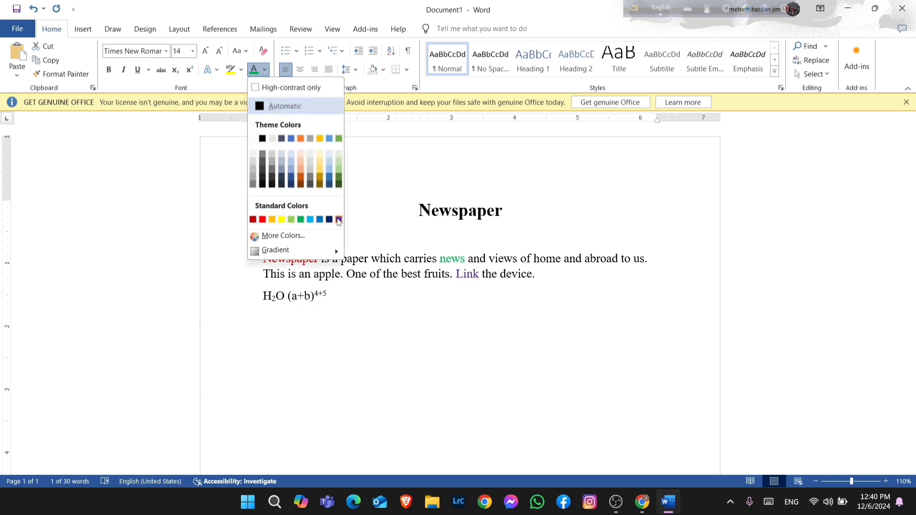
pyautogui.click(339, 220)
pyautogui.click(441, 326)
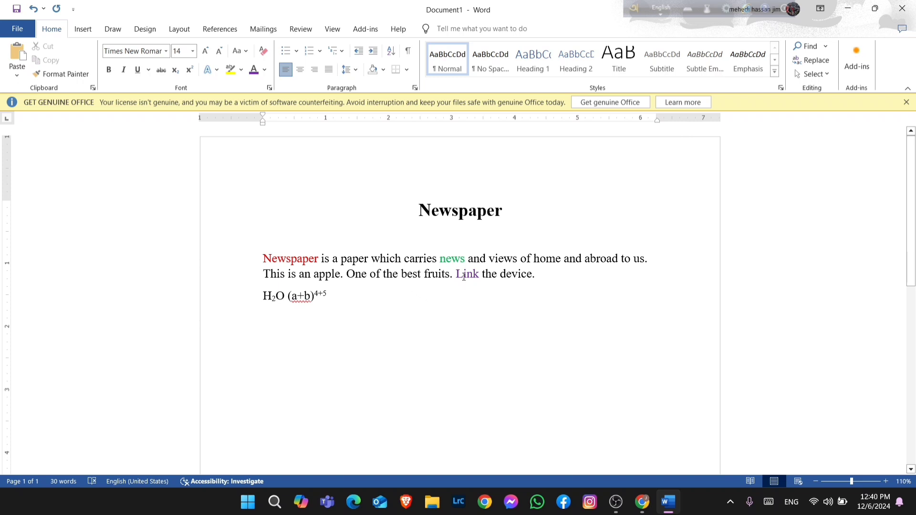
# Reset the word "news" to the Automatic font color
pyautogui.moveTo(467, 259); pyautogui.dragTo(438, 261)
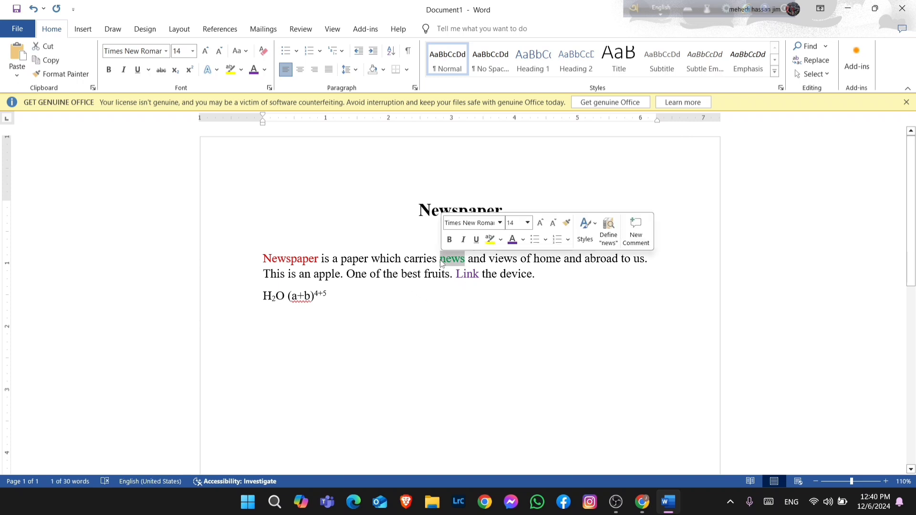
pyautogui.click(266, 70)
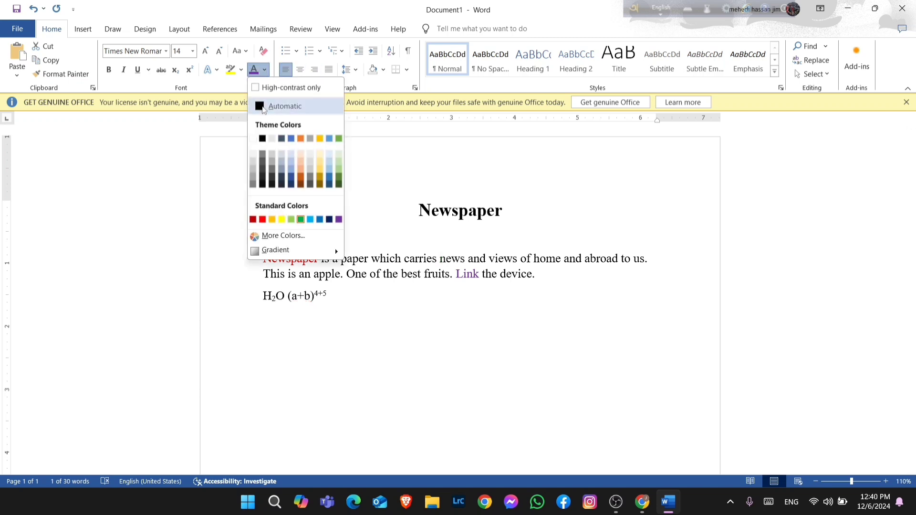
pyautogui.click(263, 107)
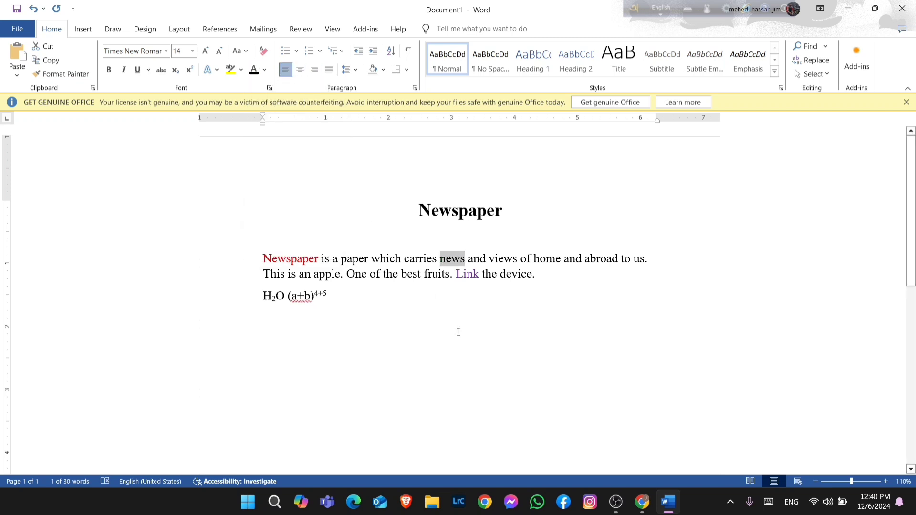
pyautogui.click(461, 311)
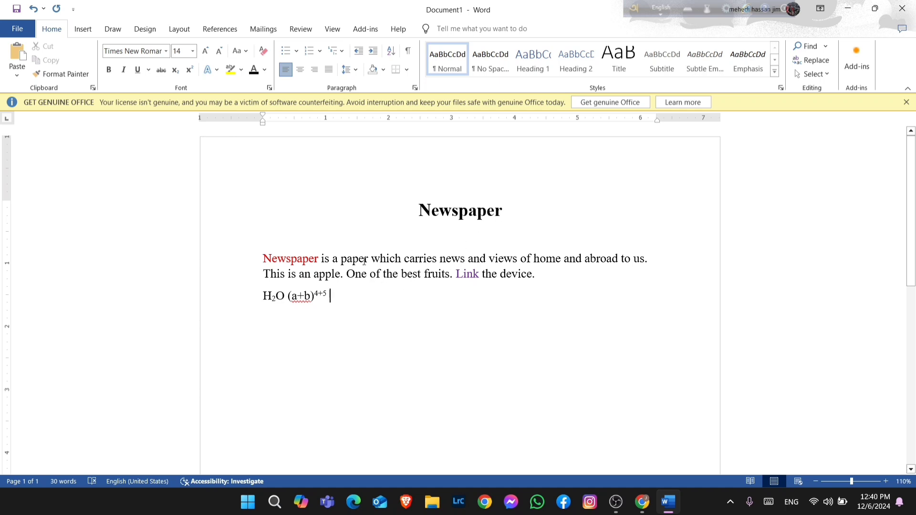
# Highlight the title "Newspaper" with Gray-25%
pyautogui.moveTo(509, 210); pyautogui.dragTo(416, 214)
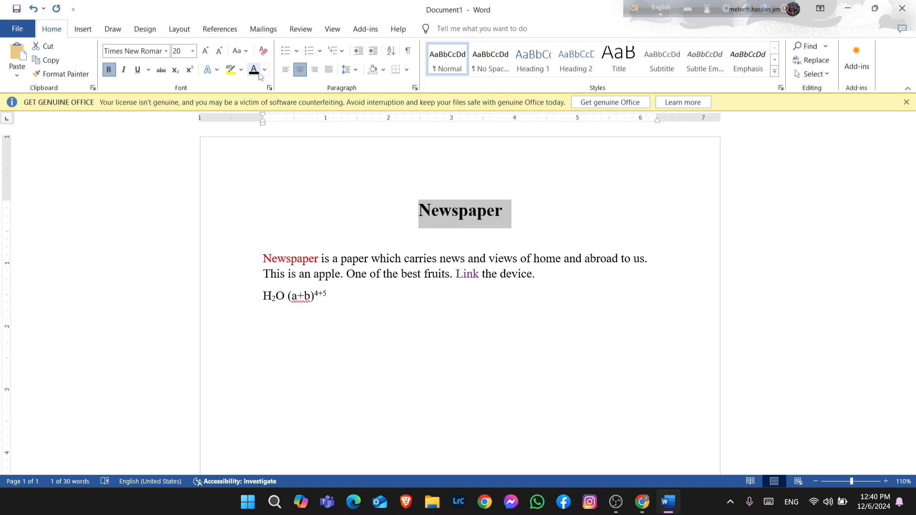
pyautogui.click(243, 73)
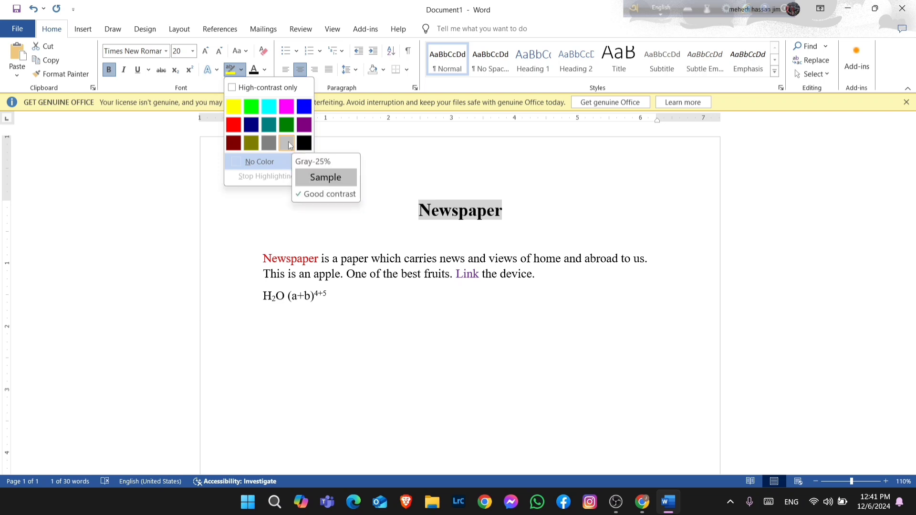
pyautogui.click(288, 141)
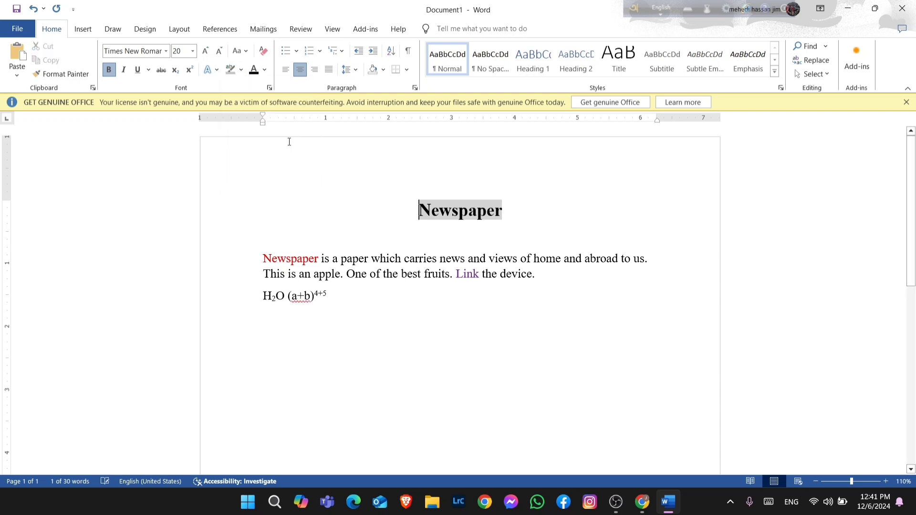
pyautogui.click(385, 184)
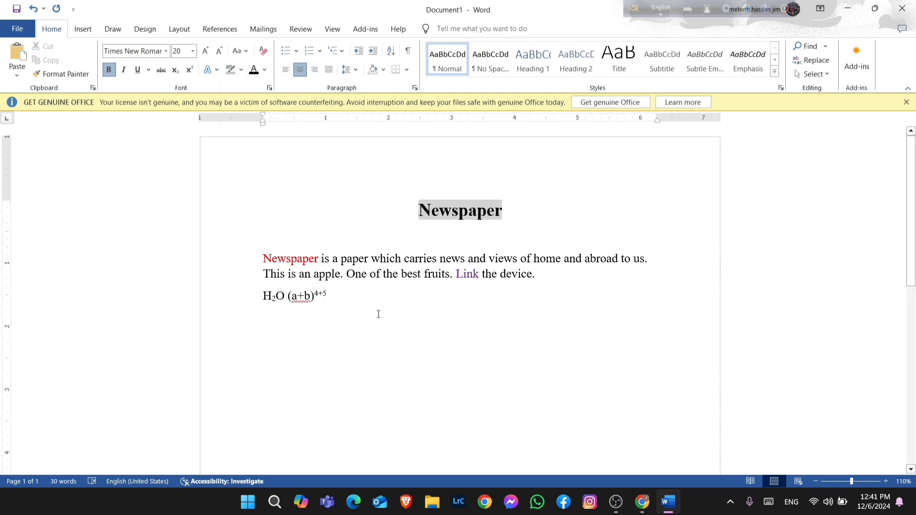
# Remove the gray highlight from the title "Newspaper" using the No Color highlighter
pyautogui.click(336, 303)
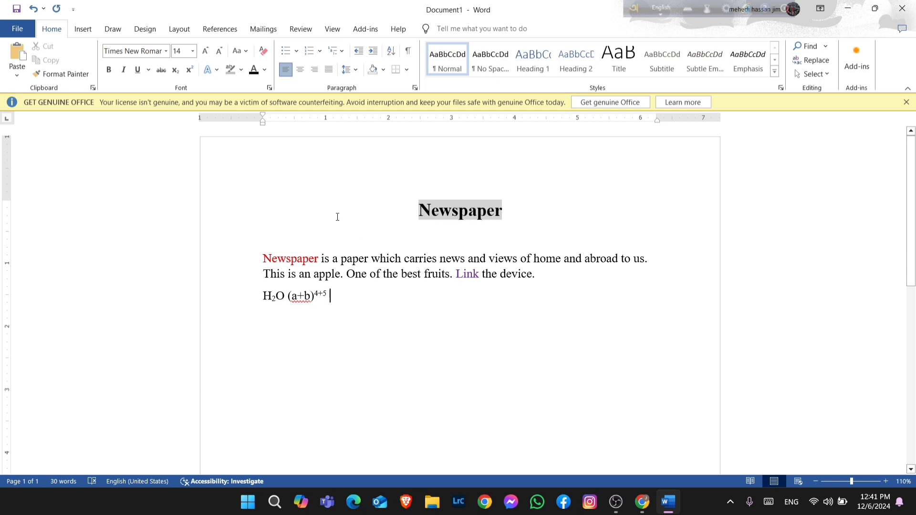
pyautogui.click(241, 71)
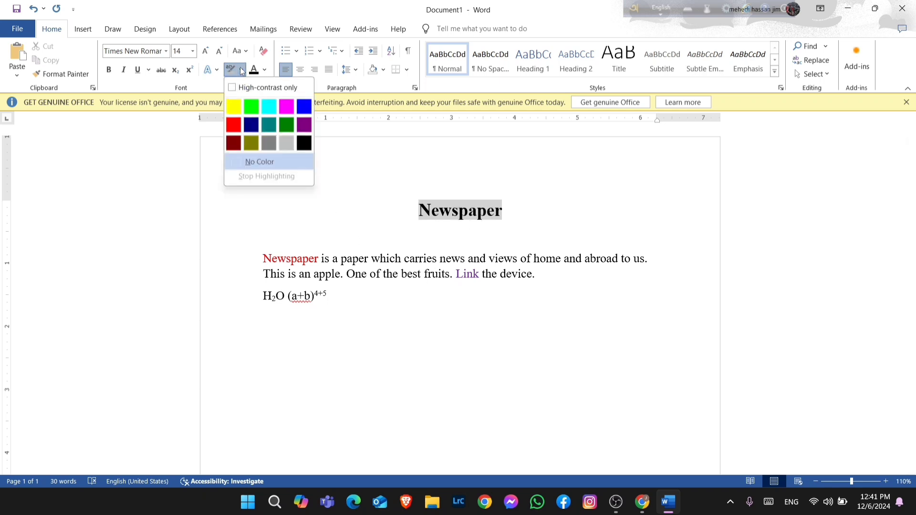
pyautogui.click(260, 162)
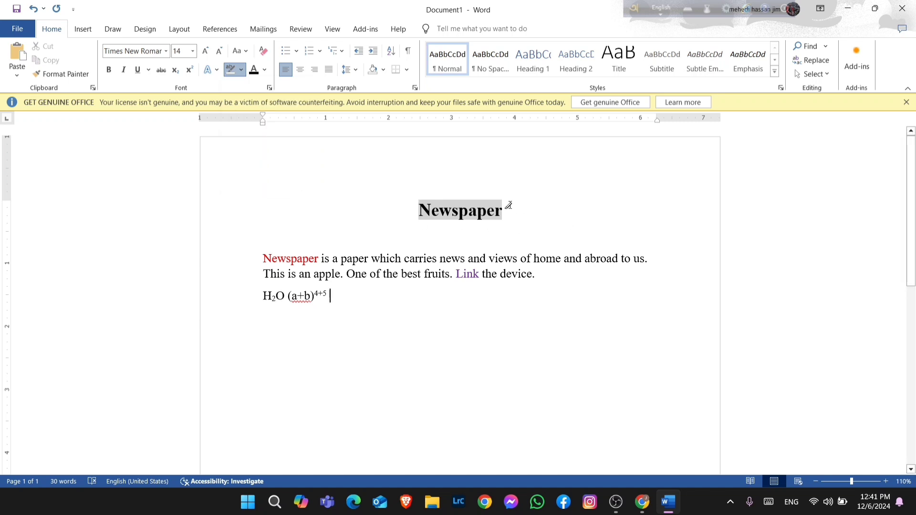
pyautogui.moveTo(509, 205); pyautogui.dragTo(416, 210)
pyautogui.click(417, 210)
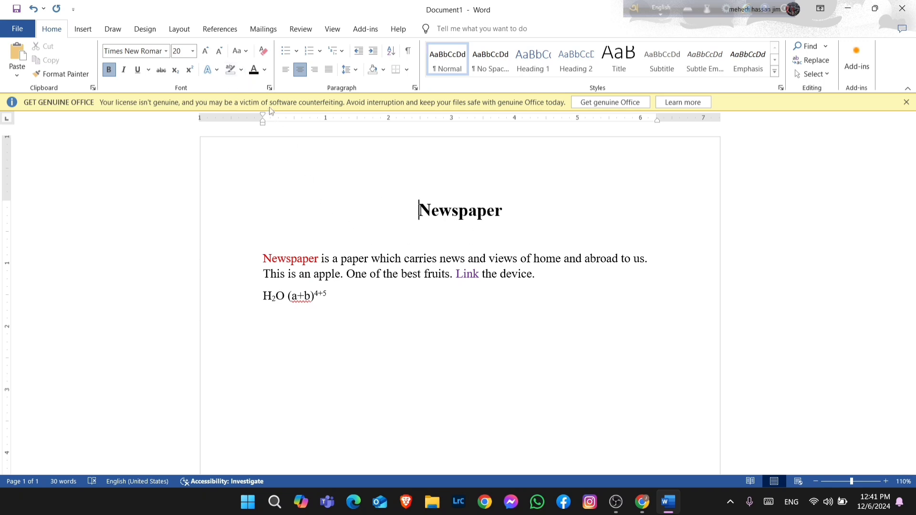
pyautogui.click(242, 70)
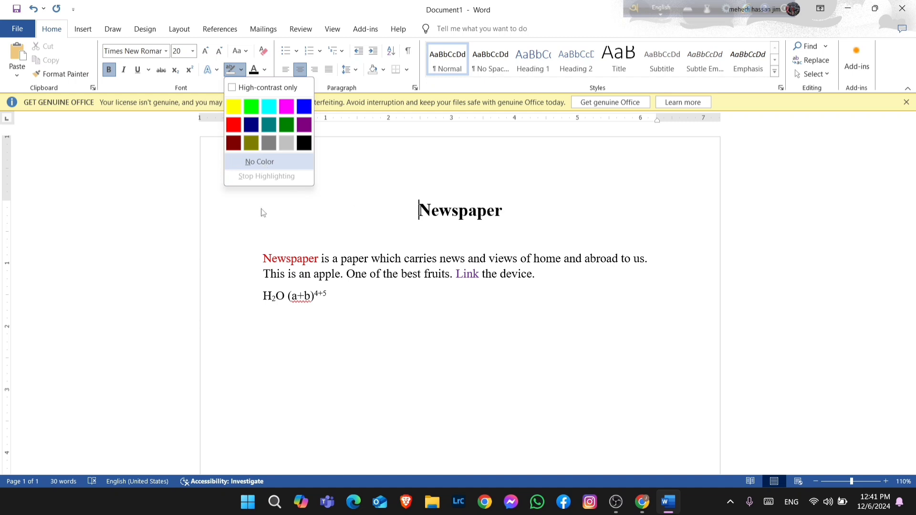
pyautogui.click(192, 204)
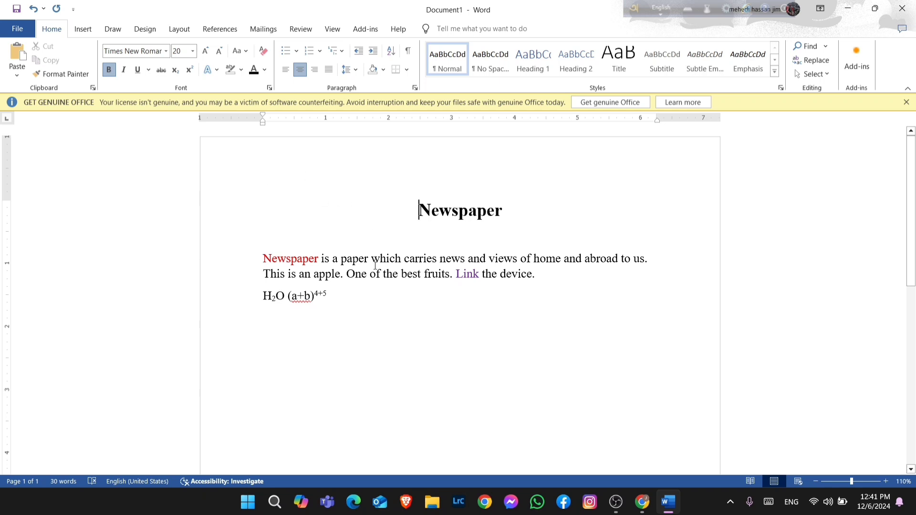
# Below the formula line, start a bulleted list and enter five people's first names, one per bullet
pyautogui.click(346, 299)
pyautogui.press('Return')
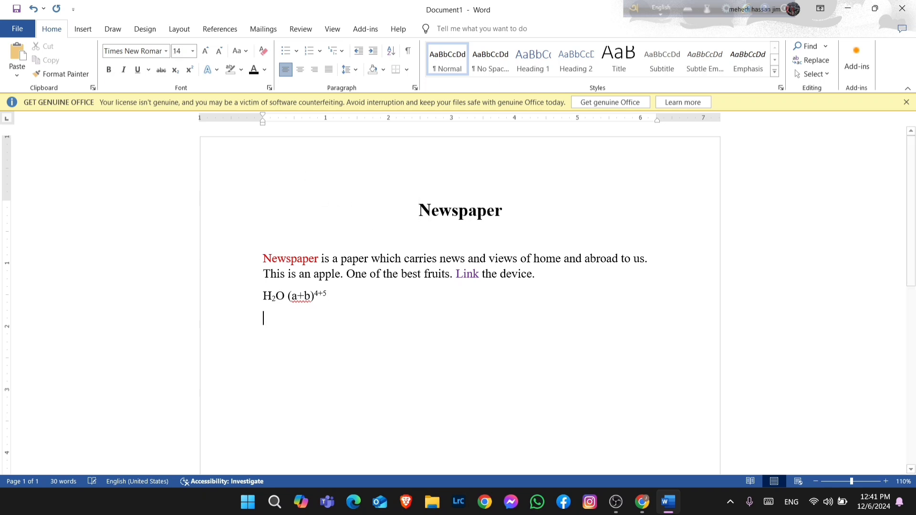
pyautogui.press('Return')
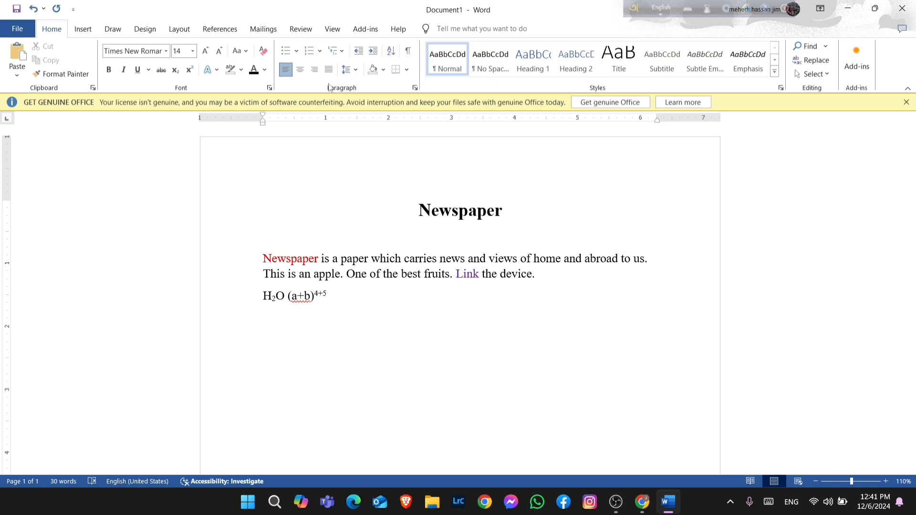
pyautogui.click(288, 54)
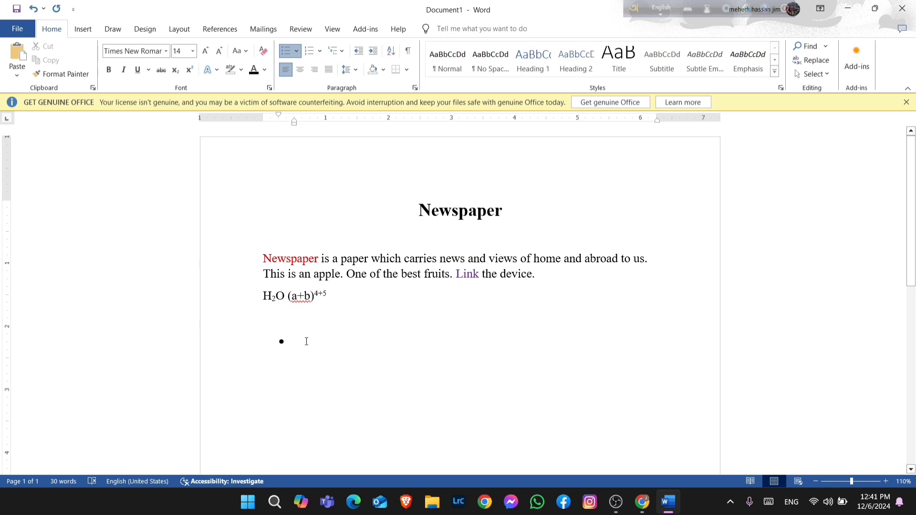
pyautogui.write('R')
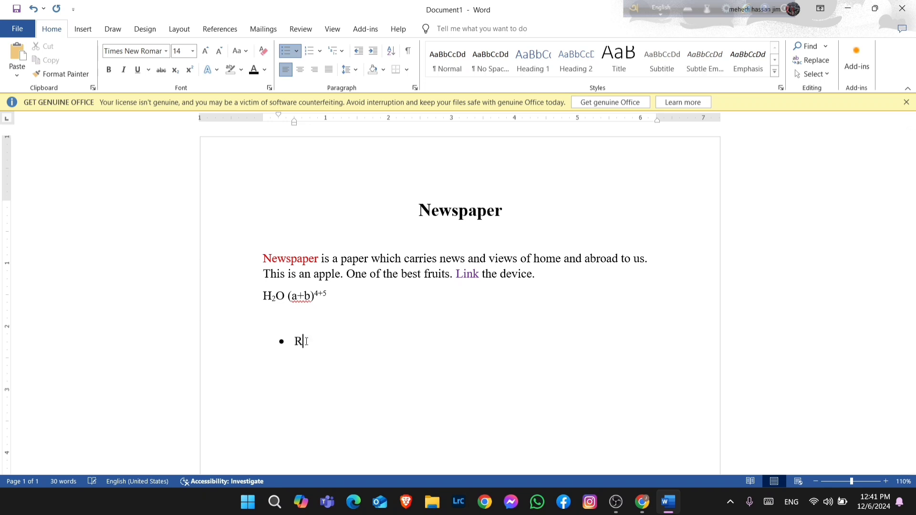
pyautogui.write('ofiq')
pyautogui.press('Return')
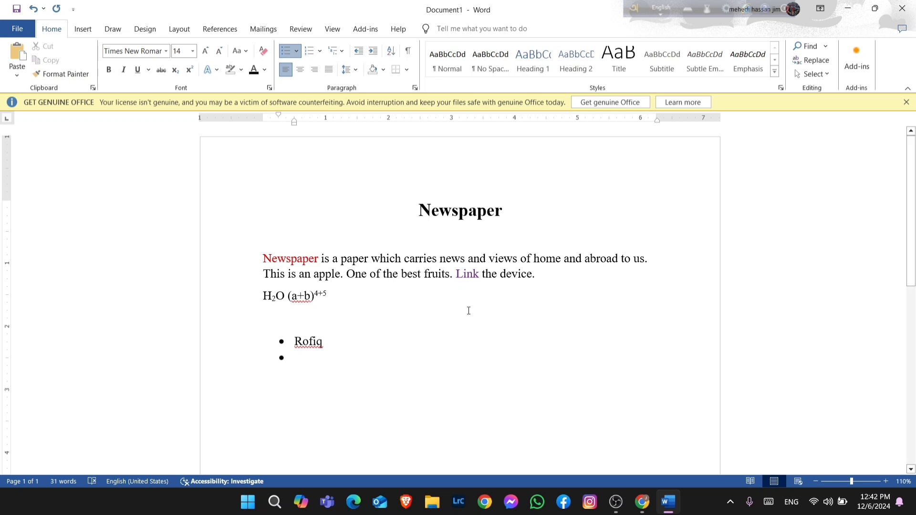
pyautogui.write('shofiq')
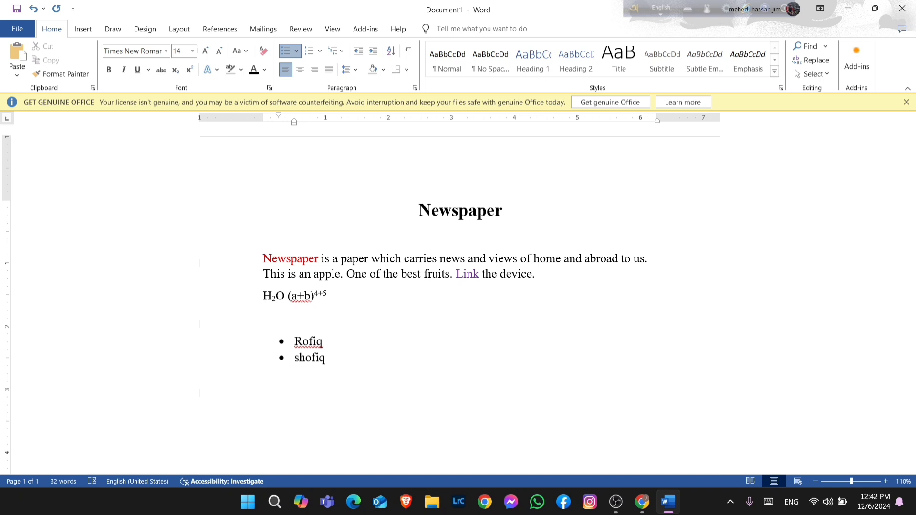
pyautogui.press('Return')
pyautogui.write('akash')
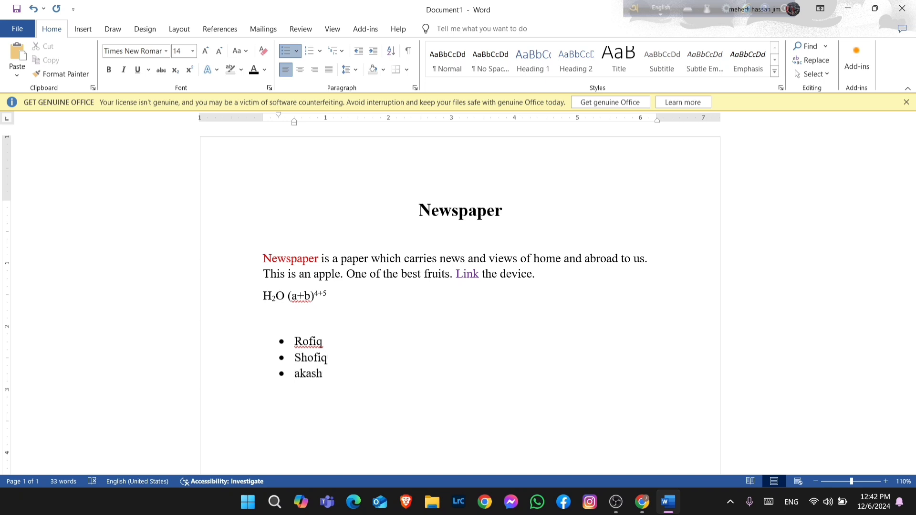
pyautogui.press('Return')
pyautogui.write('mehedi')
pyautogui.press('Return')
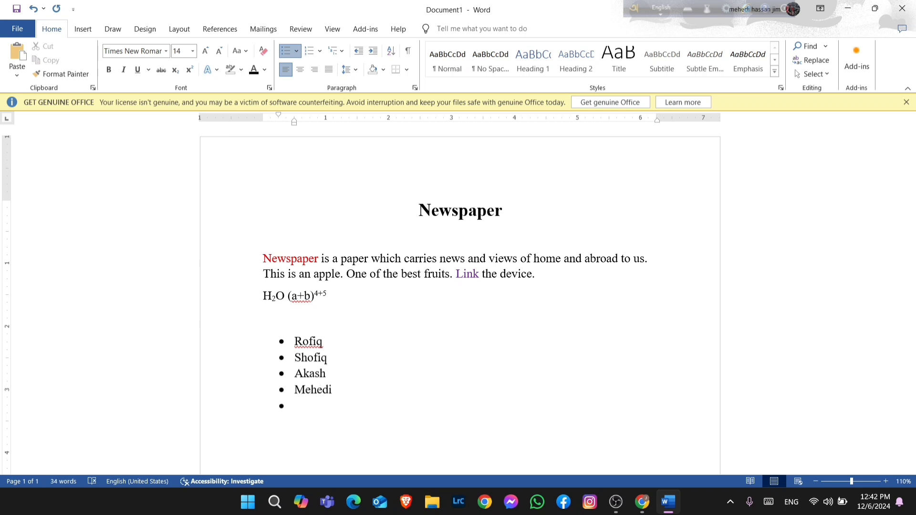
pyautogui.write('marufa')
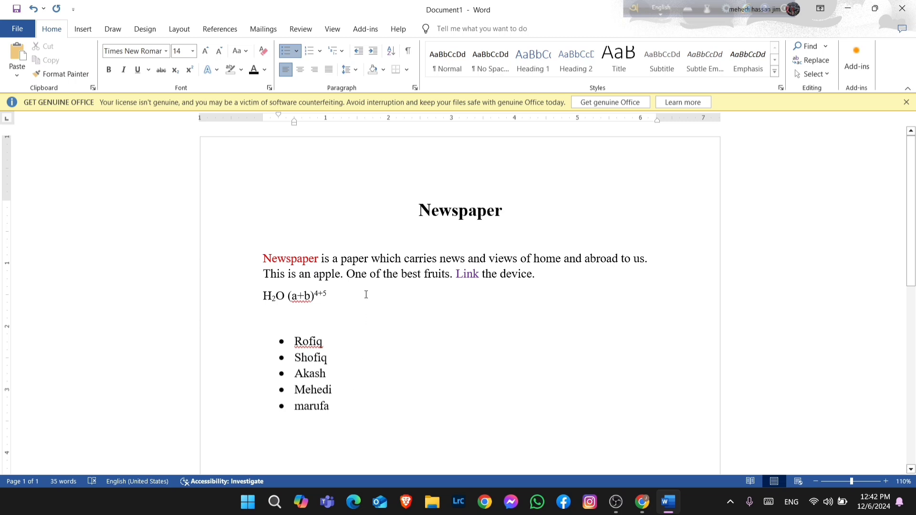
pyautogui.click(296, 51)
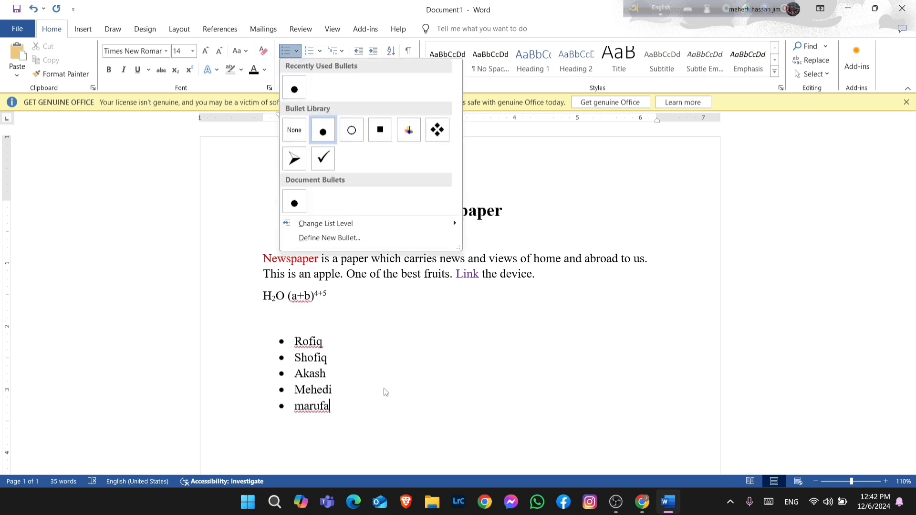
pyautogui.click(361, 413)
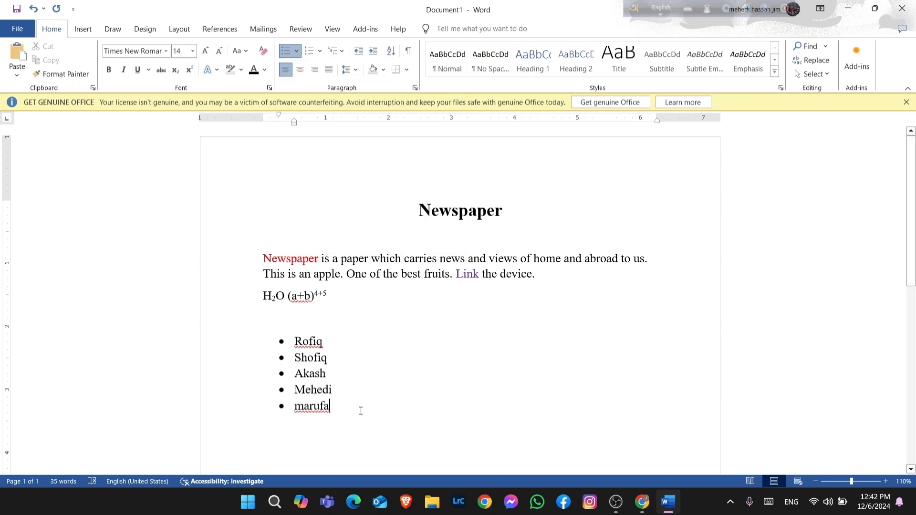
# Add an indented arrow-bulleted list with the items Newspaper, Book and pen
pyautogui.press('Return')
pyautogui.press('BackSpace')
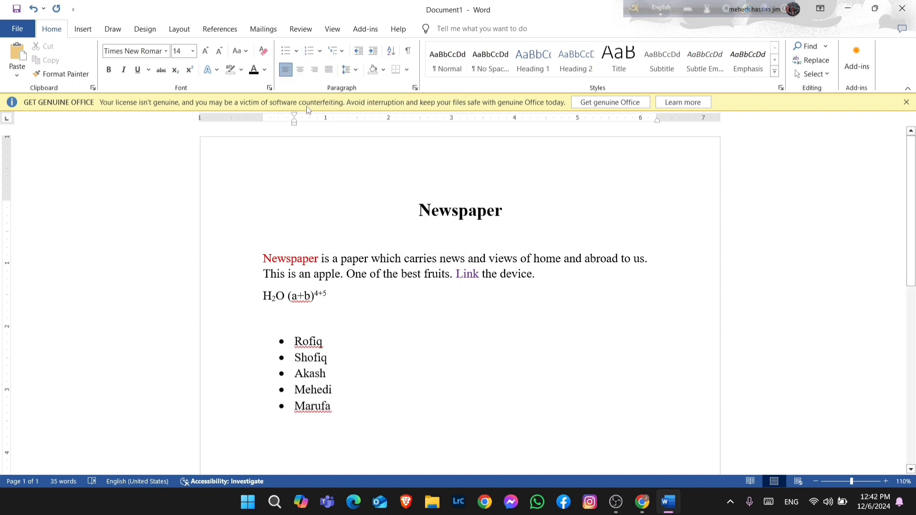
pyautogui.click(295, 52)
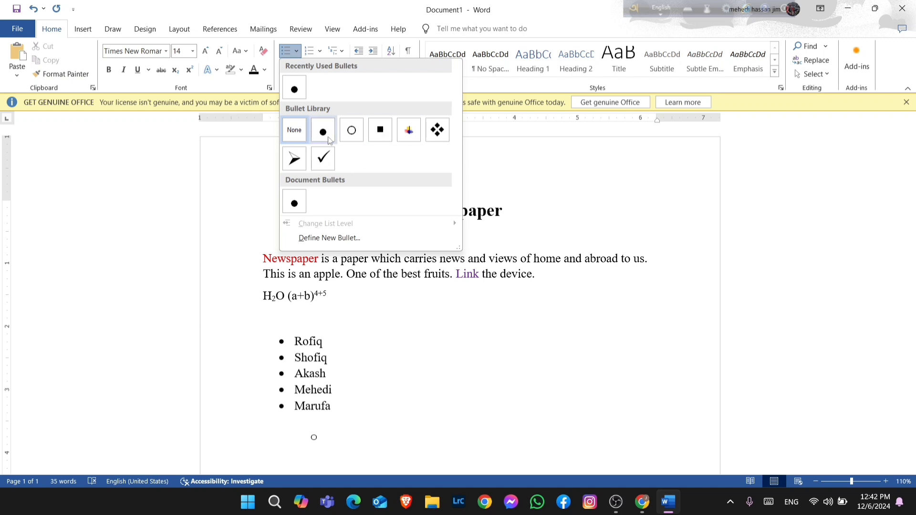
pyautogui.click(296, 159)
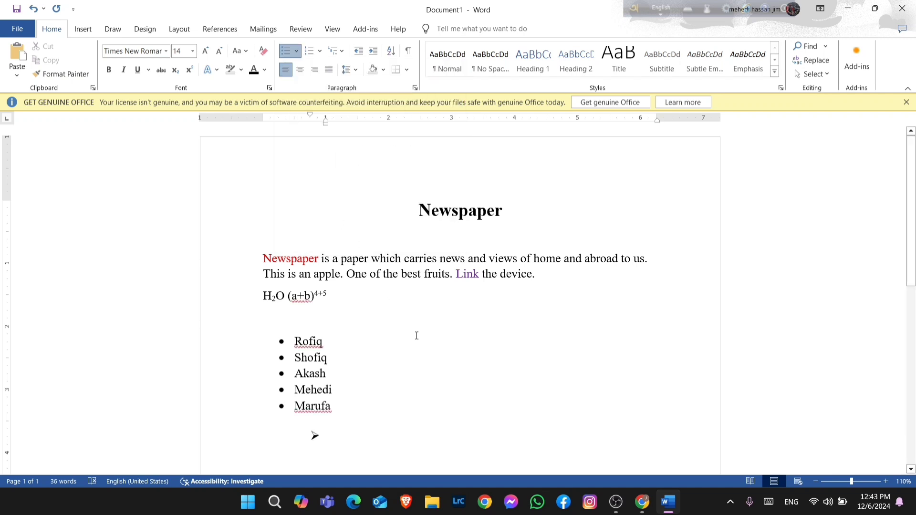
pyautogui.write('Newspaper')
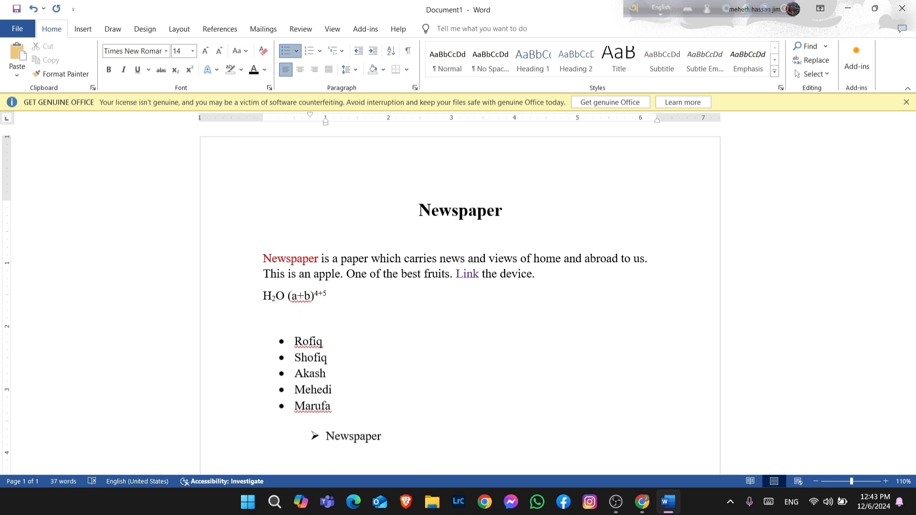
pyautogui.press('Return')
pyautogui.write('book')
pyautogui.press('Return')
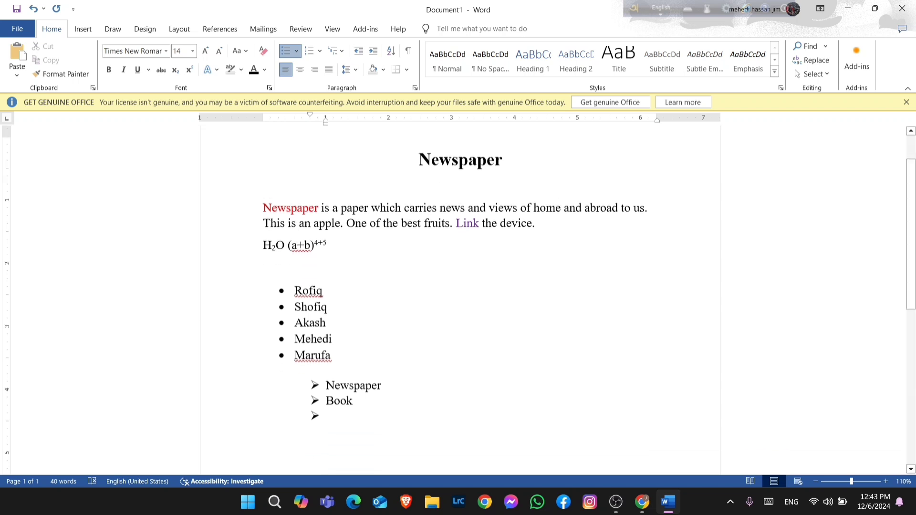
pyautogui.scroll(-2, 417, 335)
pyautogui.write('pen')
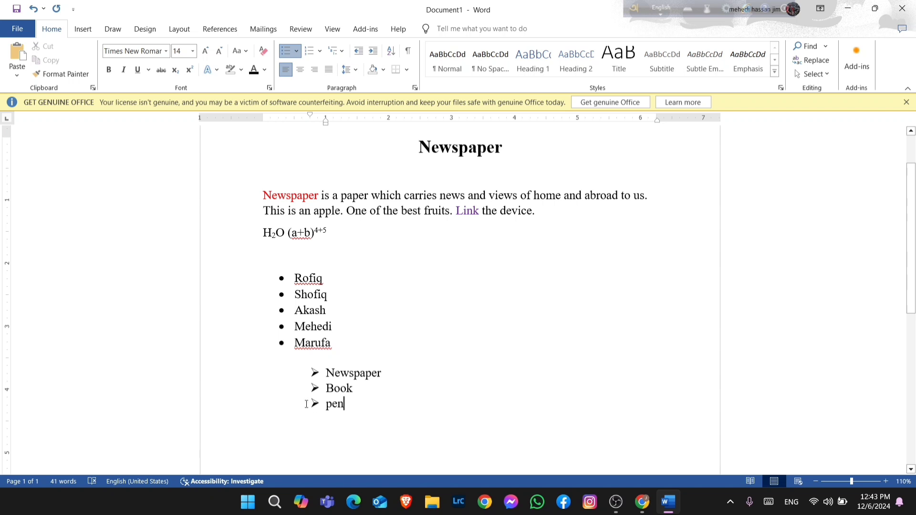
# Delete the arrow-bulleted list
pyautogui.scroll(1, 333, 296)
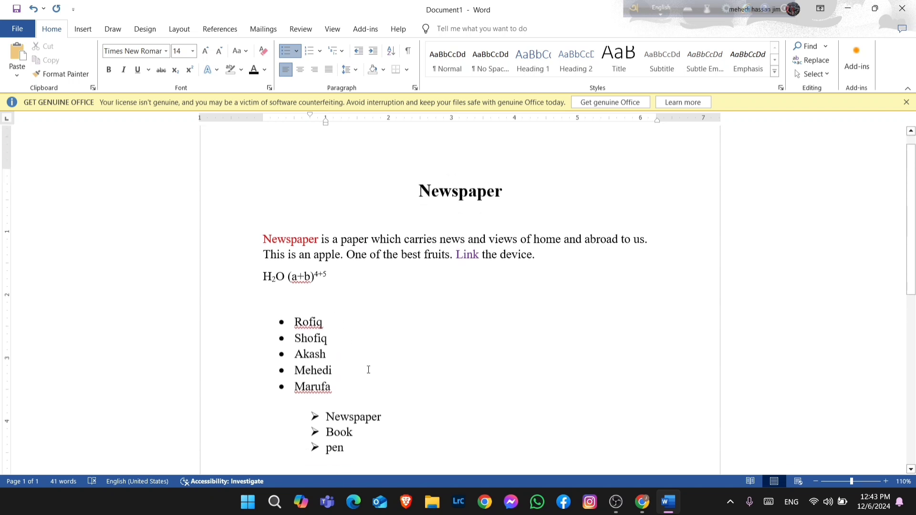
pyautogui.moveTo(312, 403); pyautogui.dragTo(349, 434)
pyautogui.press('BackSpace')
pyautogui.press('BackSpace')
pyautogui.press('BackSpace')
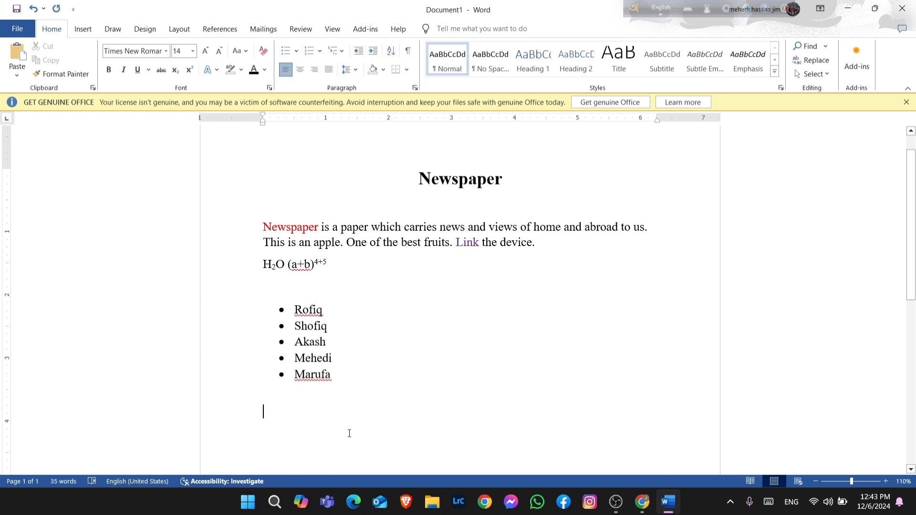
# Apply a numbering format from the numbering library to the empty line below the bulleted list
pyautogui.click(320, 52)
pyautogui.click(310, 53)
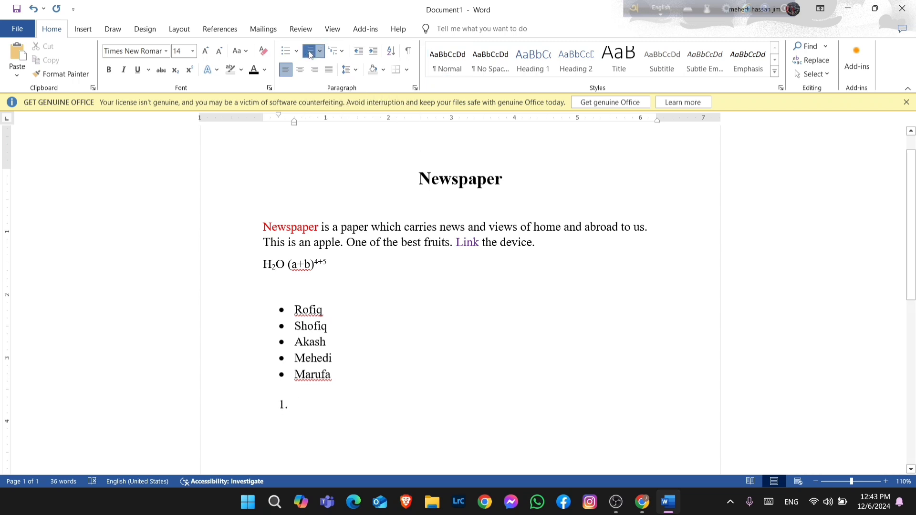
pyautogui.click(311, 53)
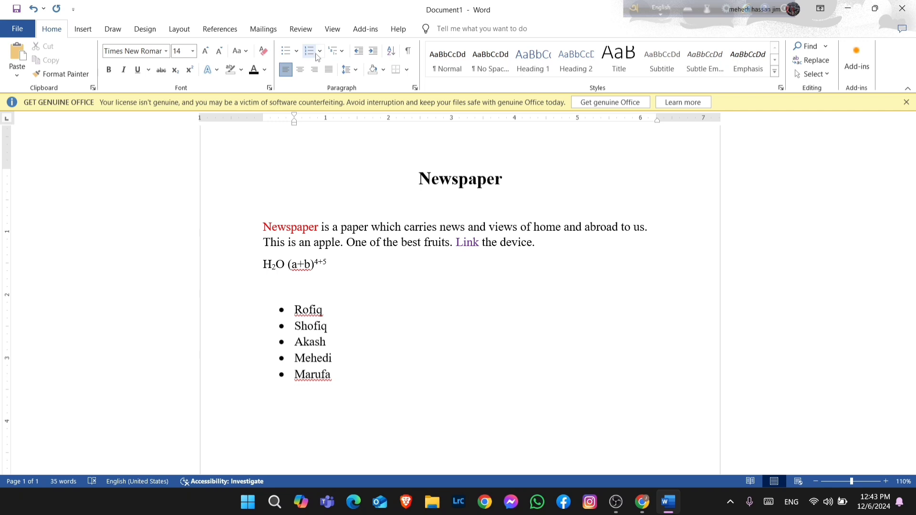
pyautogui.click(322, 53)
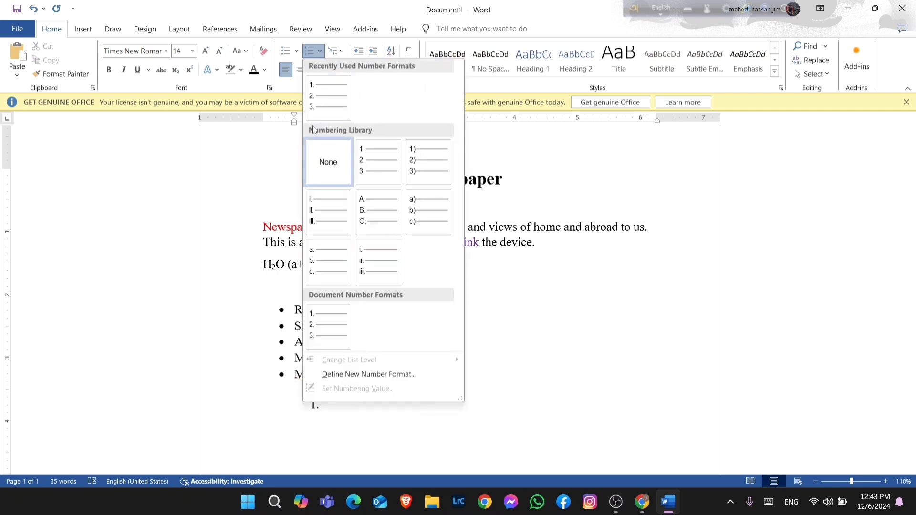
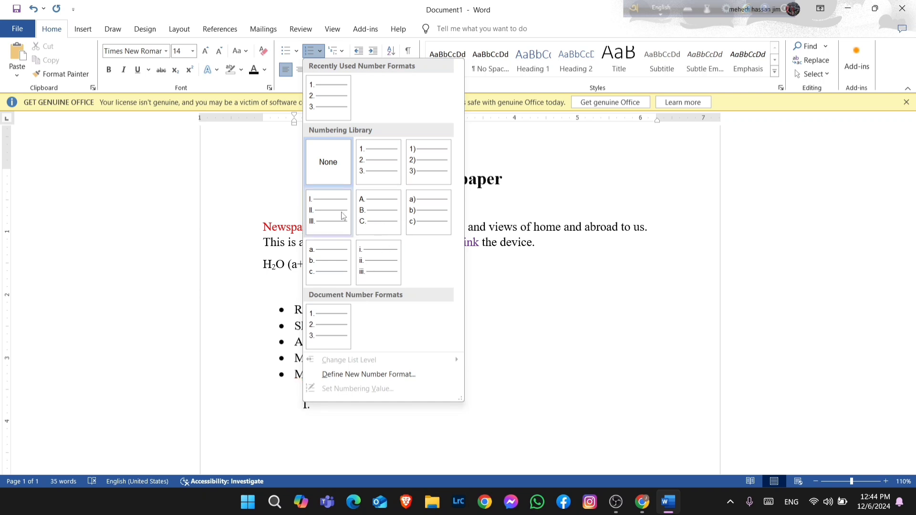
# Switch the list to the "1)" numbering format and enter Rofiq, Shofiq and Mehedi as numbered items
pyautogui.click(416, 162)
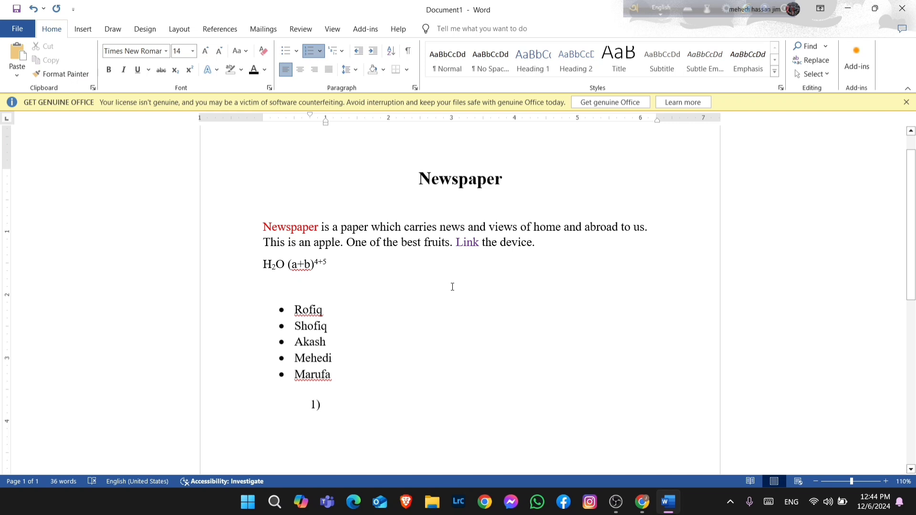
pyautogui.write('R')
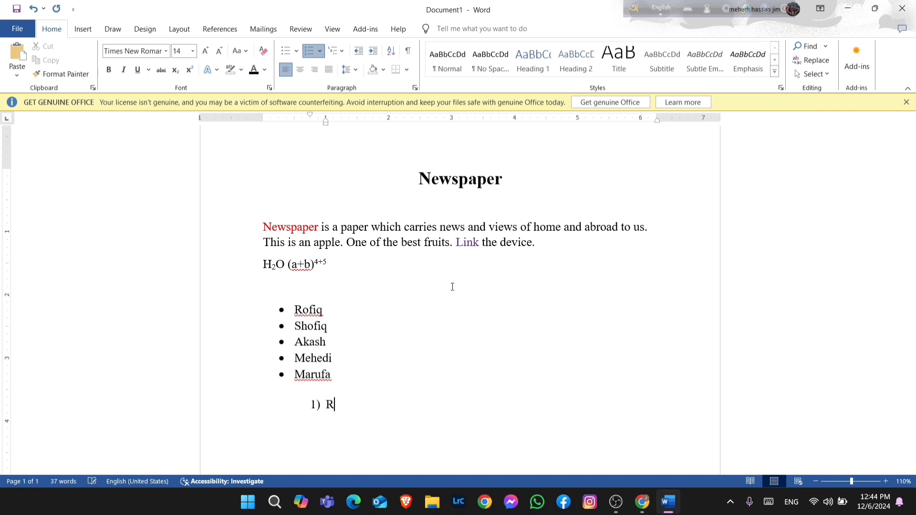
pyautogui.write('ofiq')
pyautogui.press('Return')
pyautogui.write('Shofiq')
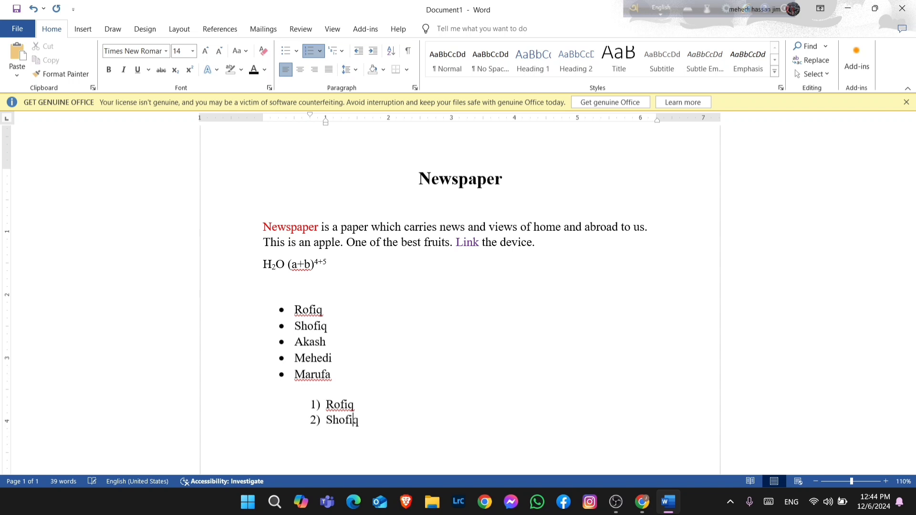
pyautogui.press('Return')
pyautogui.write('Mehedi')
pyautogui.press('Return')
pyautogui.scroll(-1, 293, 392)
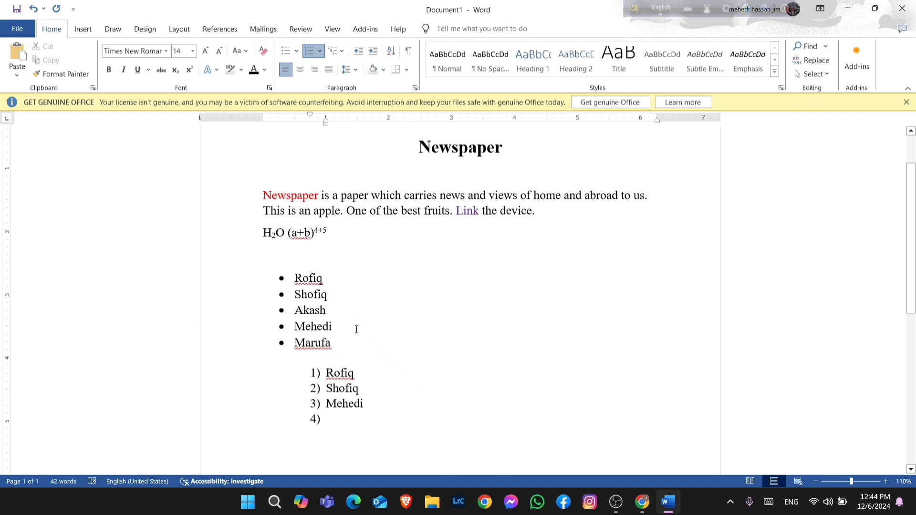
pyautogui.scroll(-4, 362, 348)
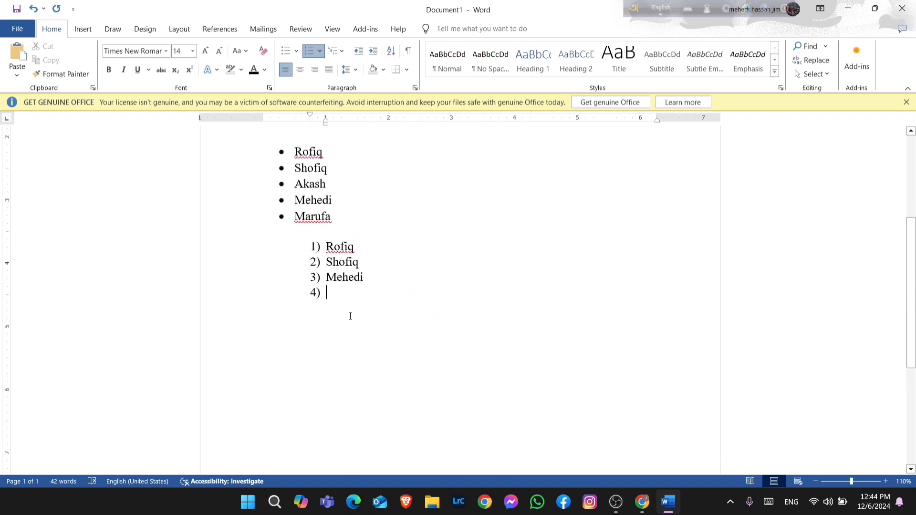
pyautogui.scroll(4, 323, 351)
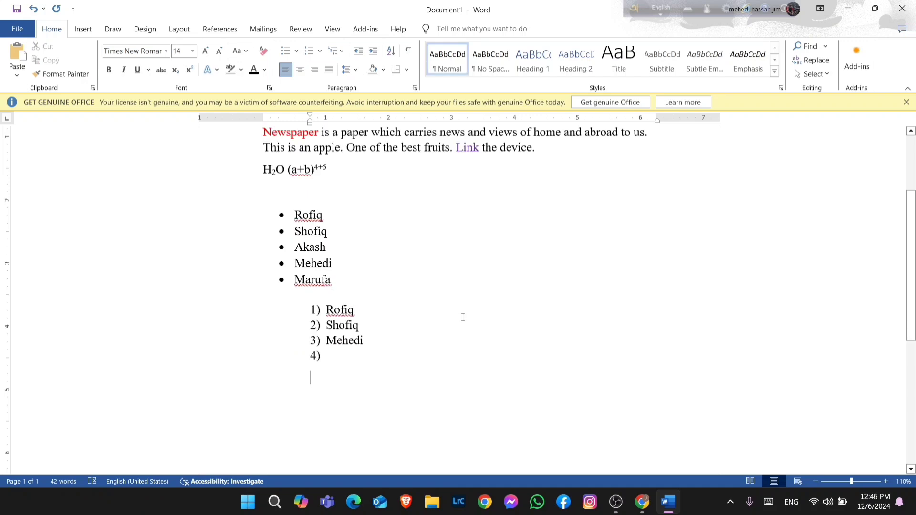
pyautogui.scroll(4, 463, 317)
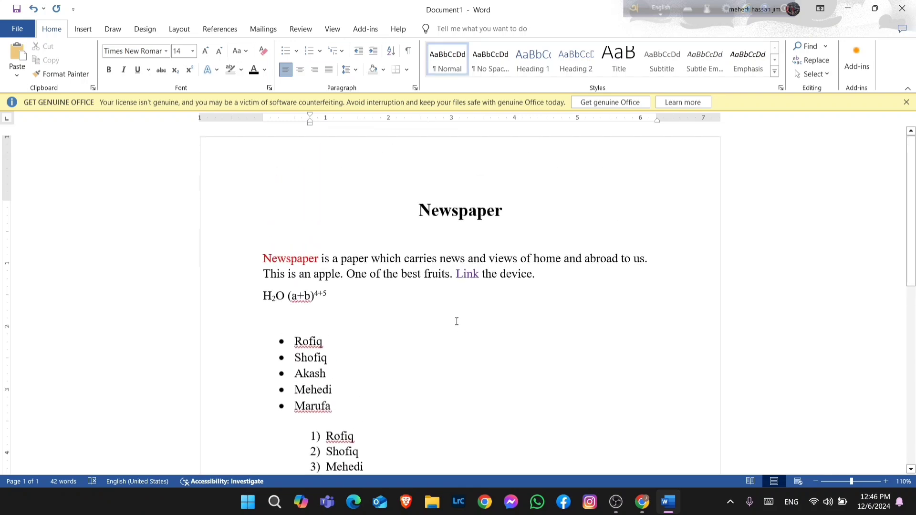
pyautogui.scroll(-3, 468, 300)
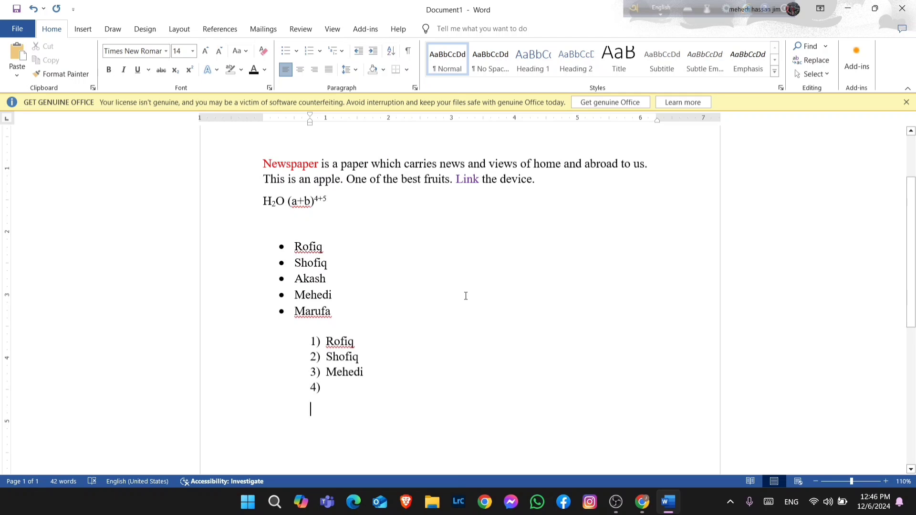
pyautogui.scroll(3, 466, 296)
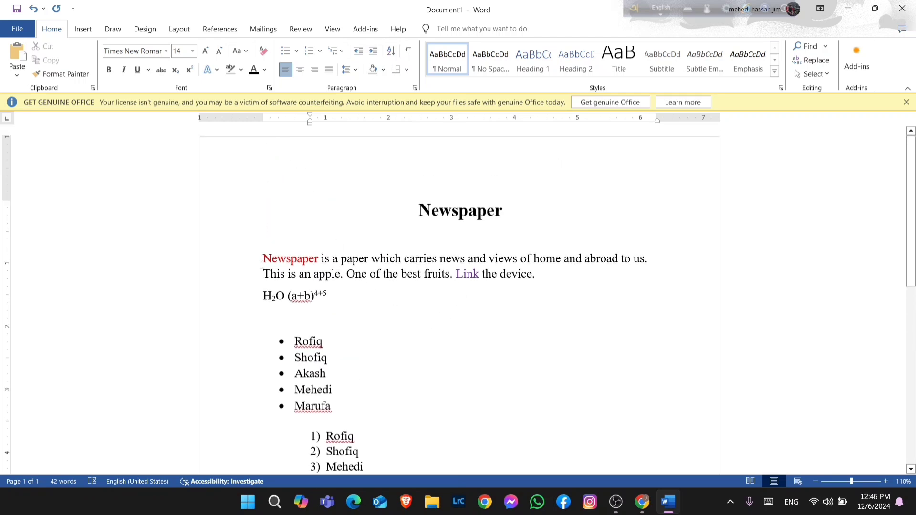
pyautogui.scroll(-2, 281, 374)
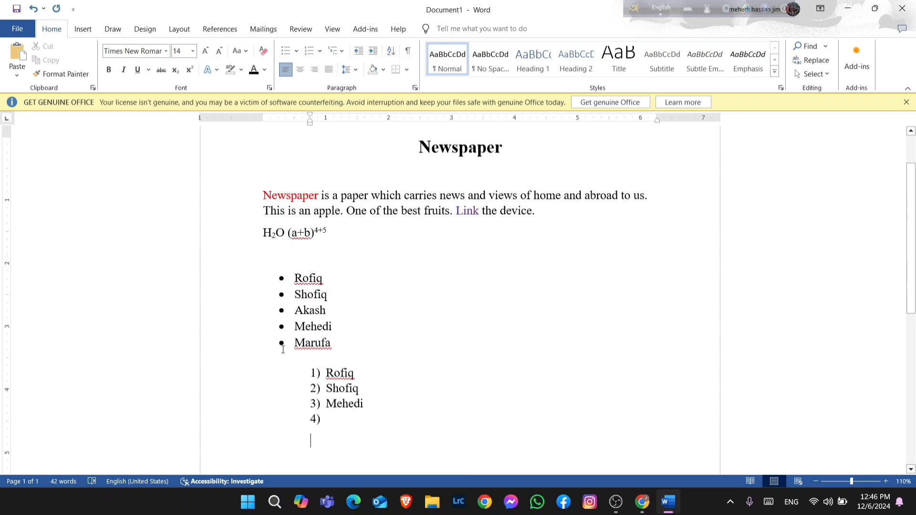
pyautogui.scroll(-2, 305, 410)
# Remove the numbering from the empty line below the list and type "One of the best"
pyautogui.press('BackSpace')
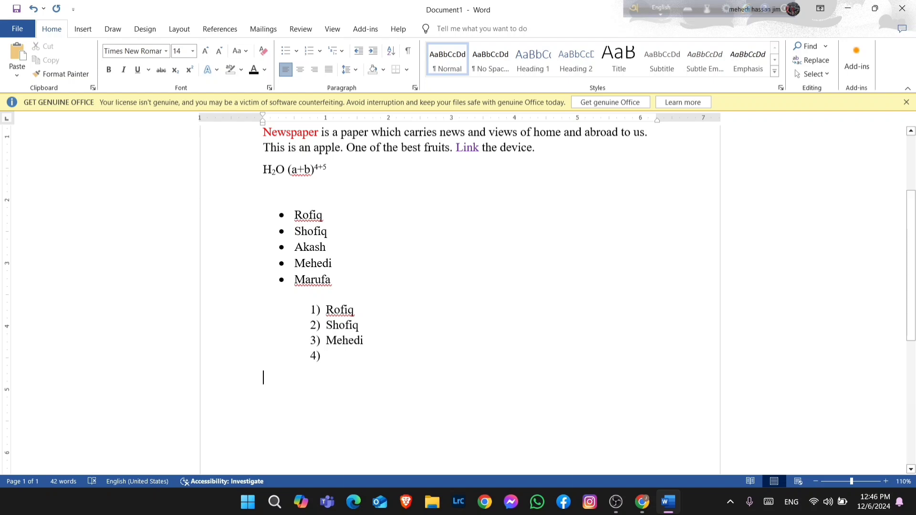
pyautogui.write('One of th')
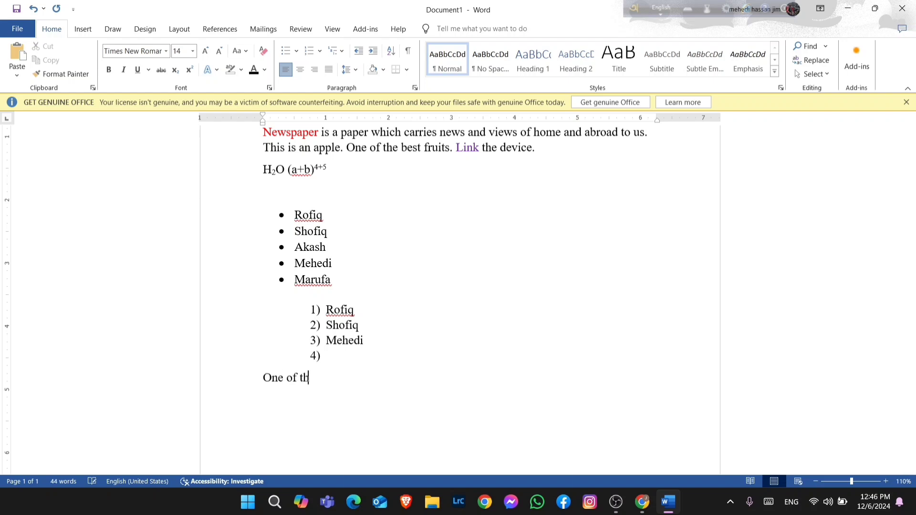
pyautogui.write('e best')
pyautogui.scroll(2, 307, 454)
pyautogui.scroll(-1, 286, 396)
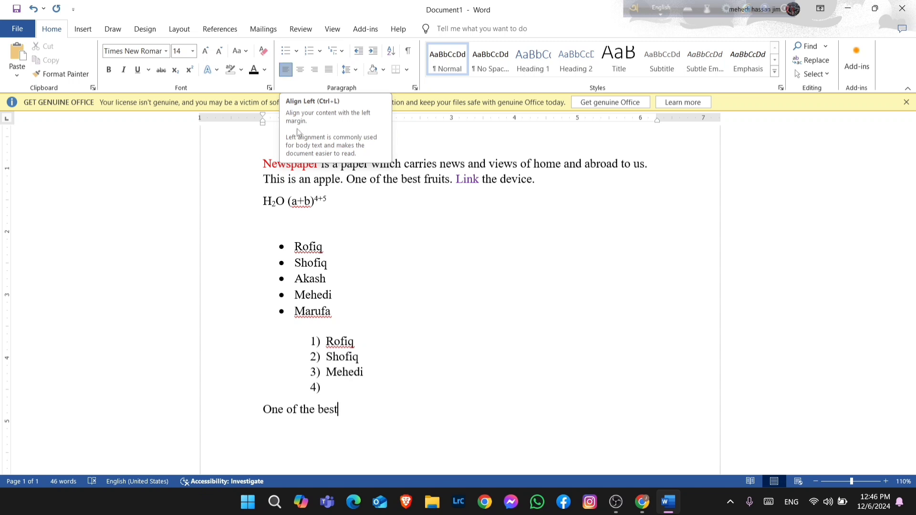
pyautogui.scroll(1, 434, 326)
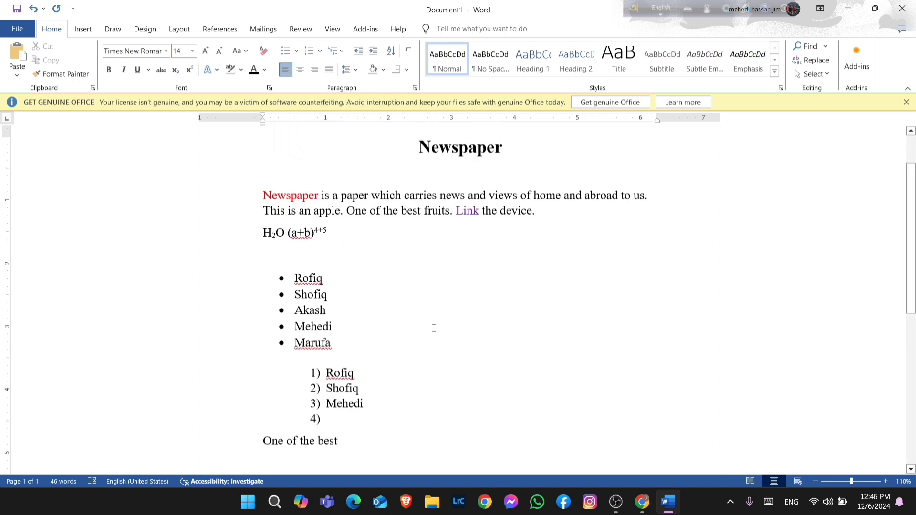
pyautogui.scroll(1, 432, 327)
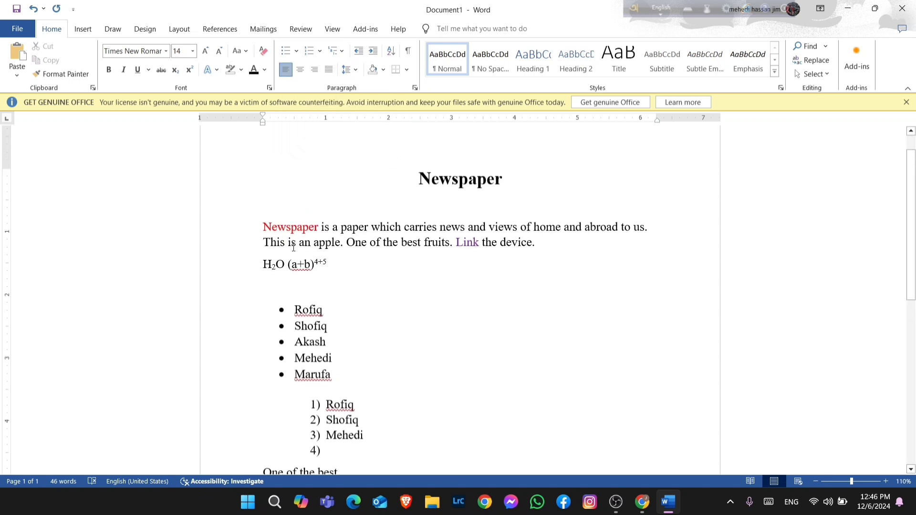
pyautogui.hotkey('ctrl', 'a')
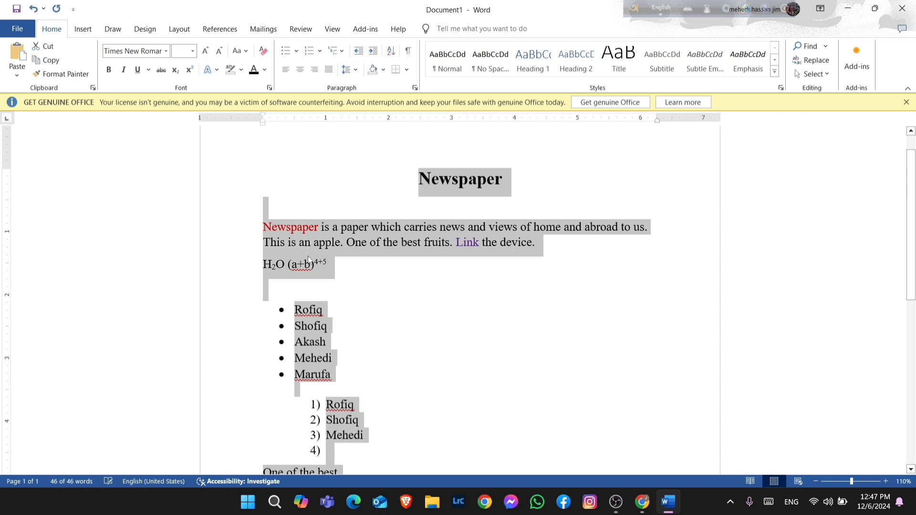
pyautogui.click(377, 300)
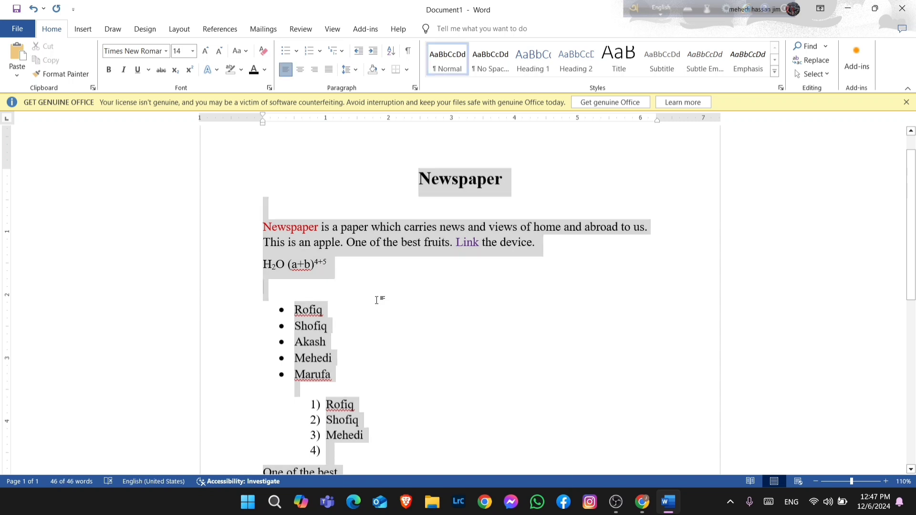
pyautogui.moveTo(382, 174); pyautogui.dragTo(442, 338)
pyautogui.click(442, 338)
# Select the whole document and align all of its text left
pyautogui.scroll(6, 444, 325)
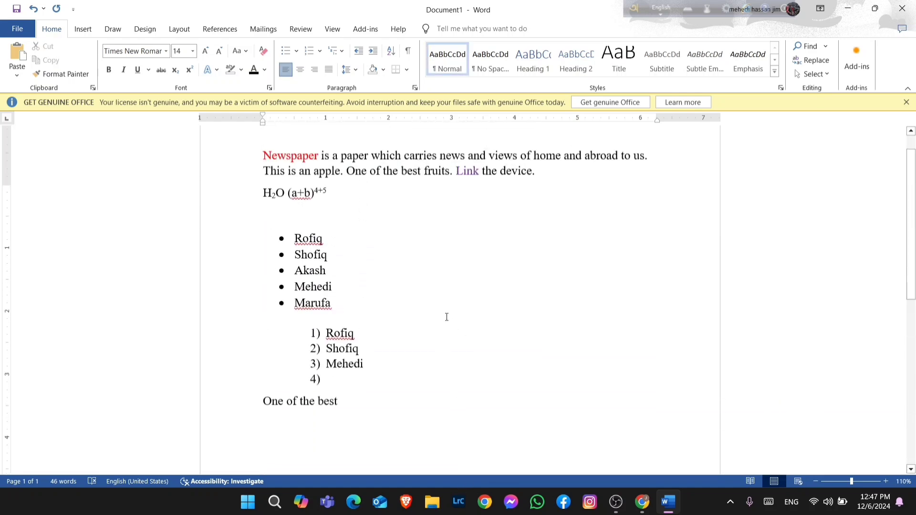
pyautogui.hotkey('ctrl', 'a')
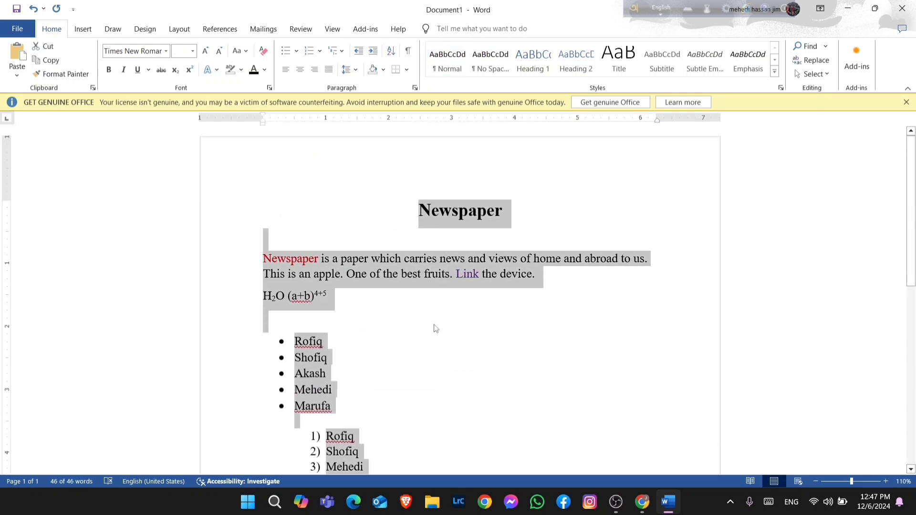
pyautogui.click(288, 71)
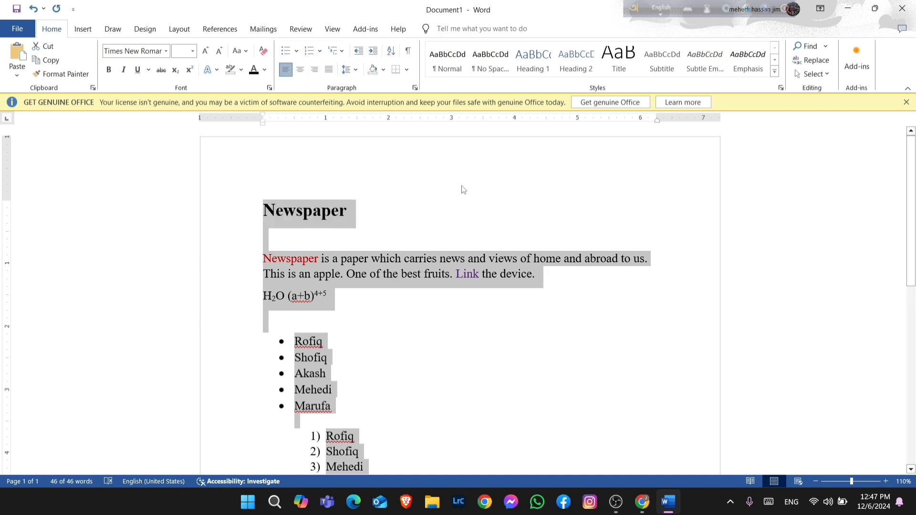
# Center all the text in the document, then align it right
pyautogui.scroll(-2, 265, 223)
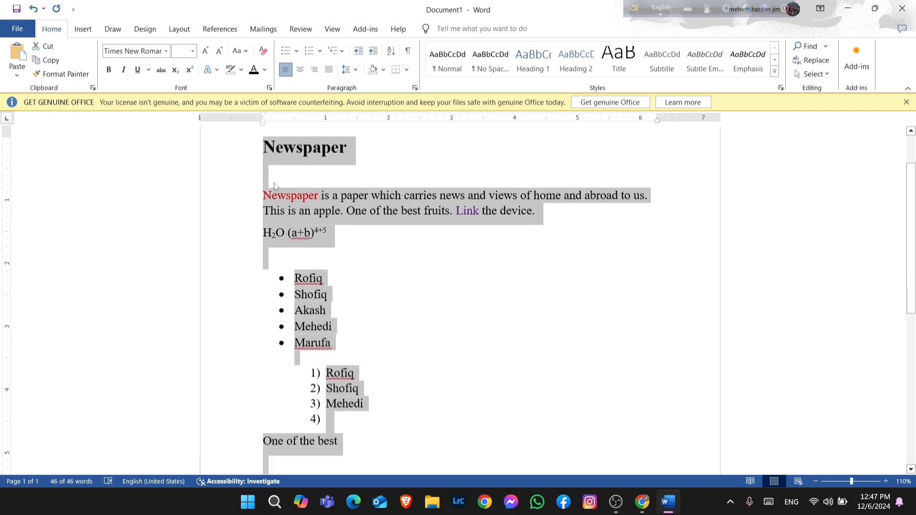
pyautogui.scroll(2, 266, 410)
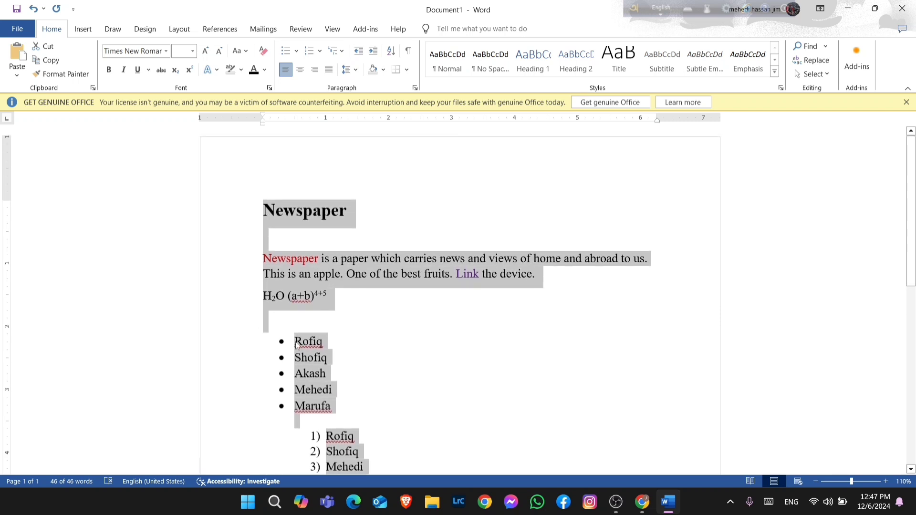
pyautogui.click(301, 70)
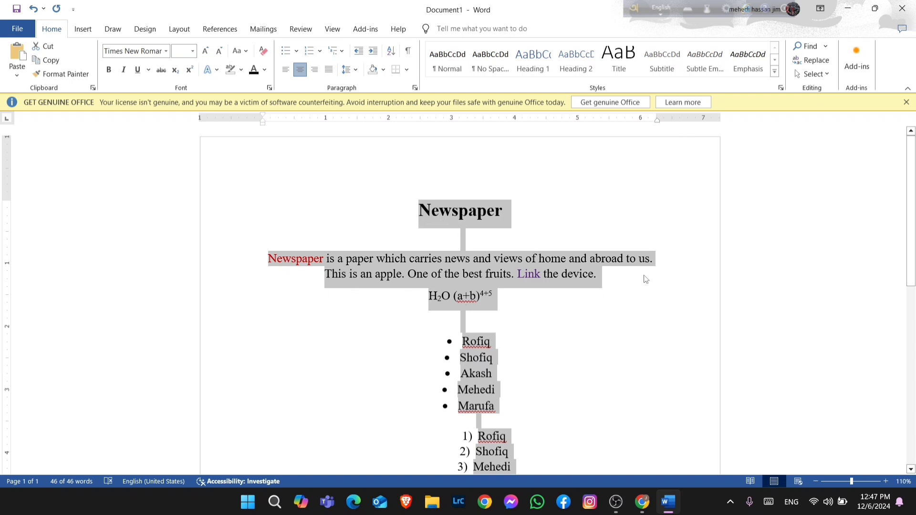
pyautogui.click(314, 72)
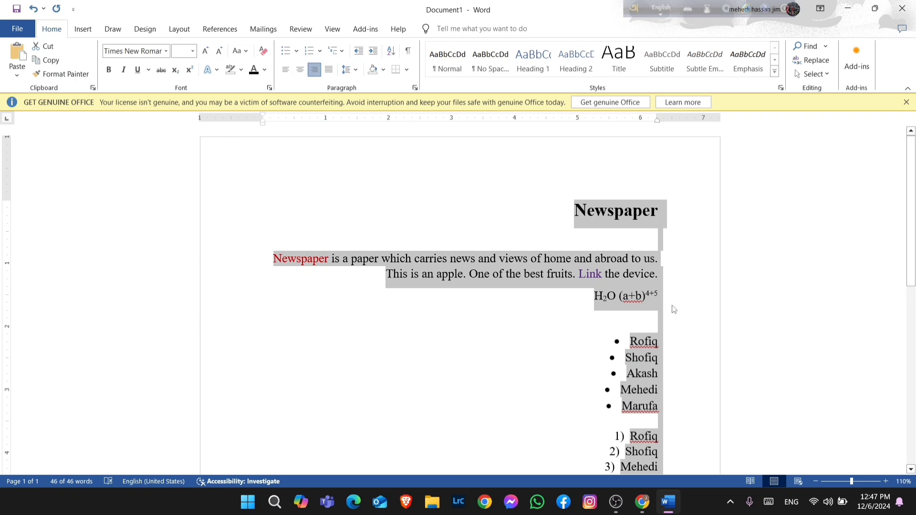
# Justify all the text in the document and deselect it
pyautogui.scroll(-2, 673, 334)
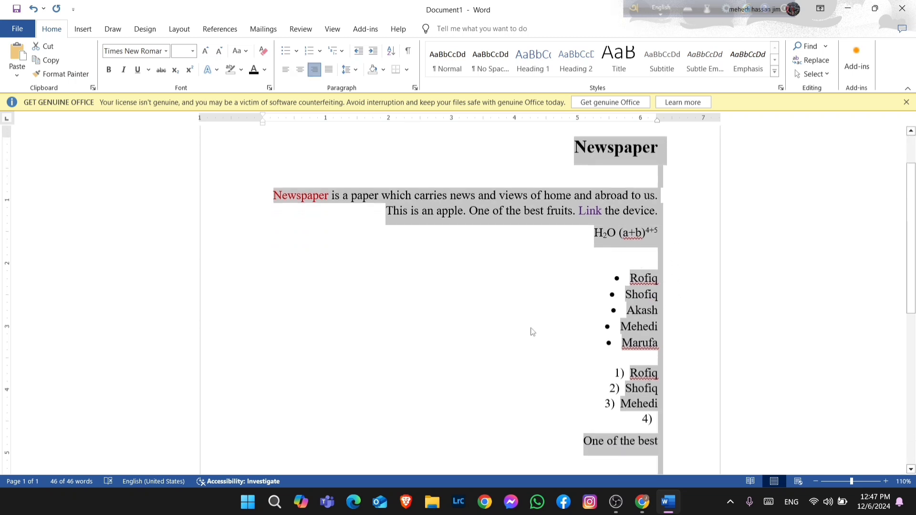
pyautogui.scroll(2, 463, 388)
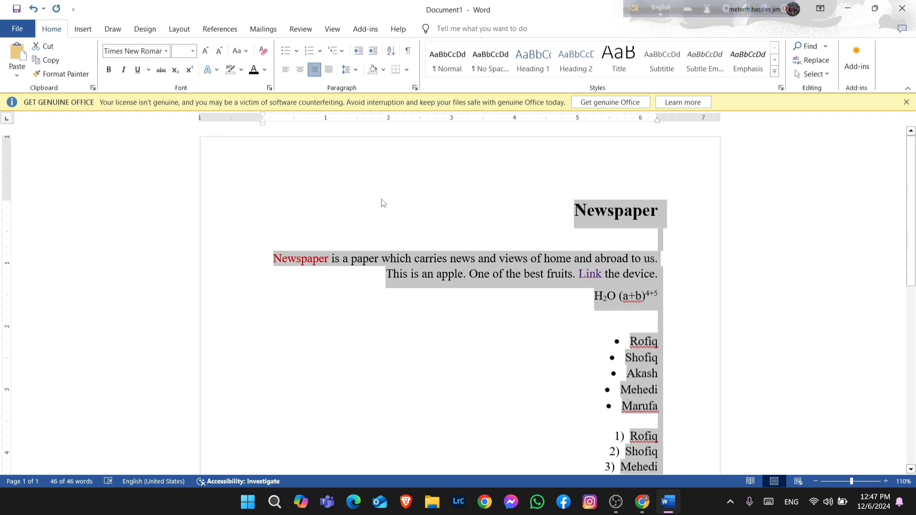
pyautogui.click(330, 70)
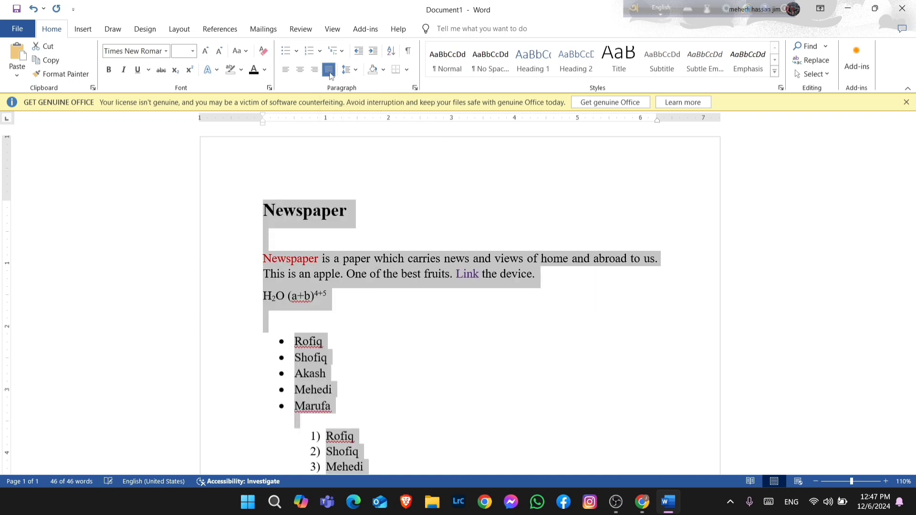
pyautogui.click(387, 222)
# Remove the bullet from the Rofiq item of the bulleted list
pyautogui.scroll(-2, 401, 250)
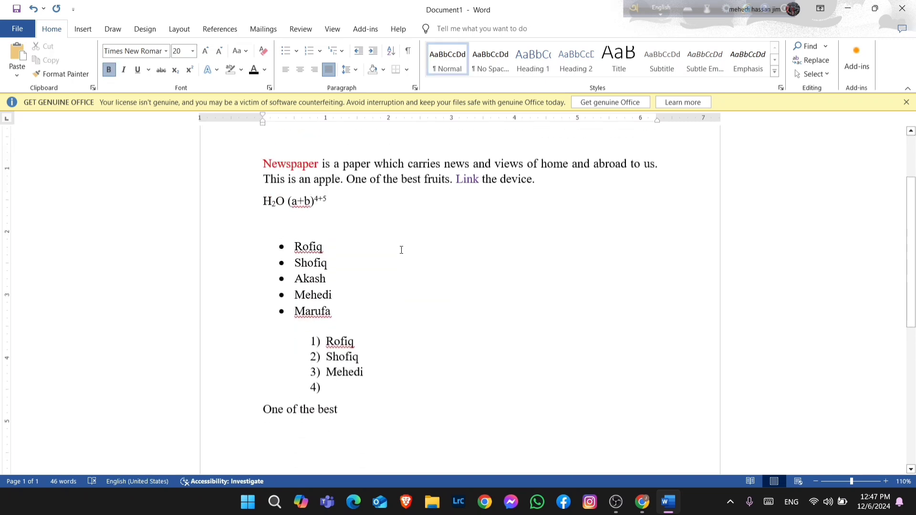
pyautogui.scroll(2, 401, 250)
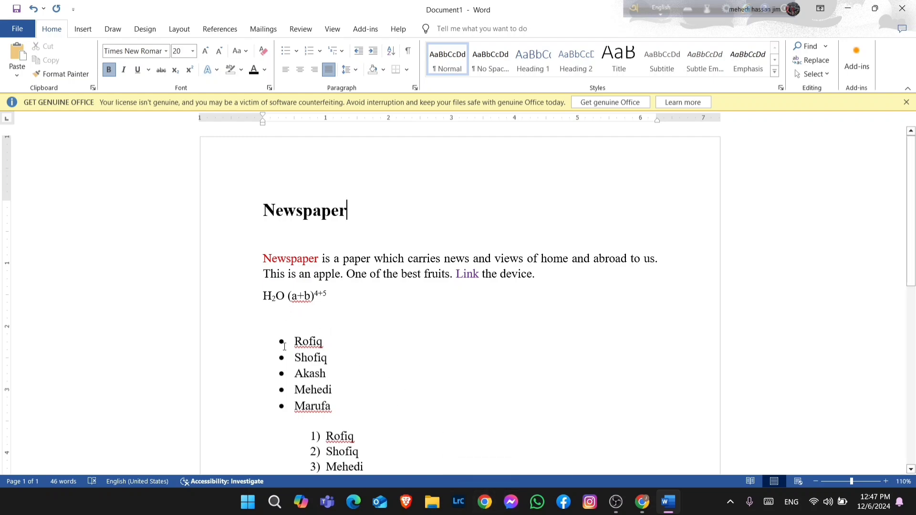
pyautogui.moveTo(281, 338); pyautogui.dragTo(237, 447)
pyautogui.press('BackSpace')
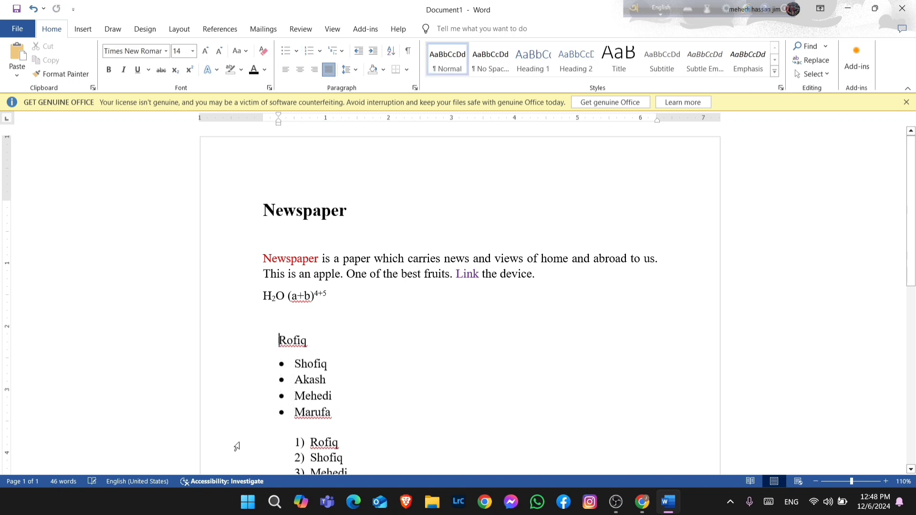
# Delete both lists and the "One of the best" line below them
pyautogui.scroll(-3, 241, 436)
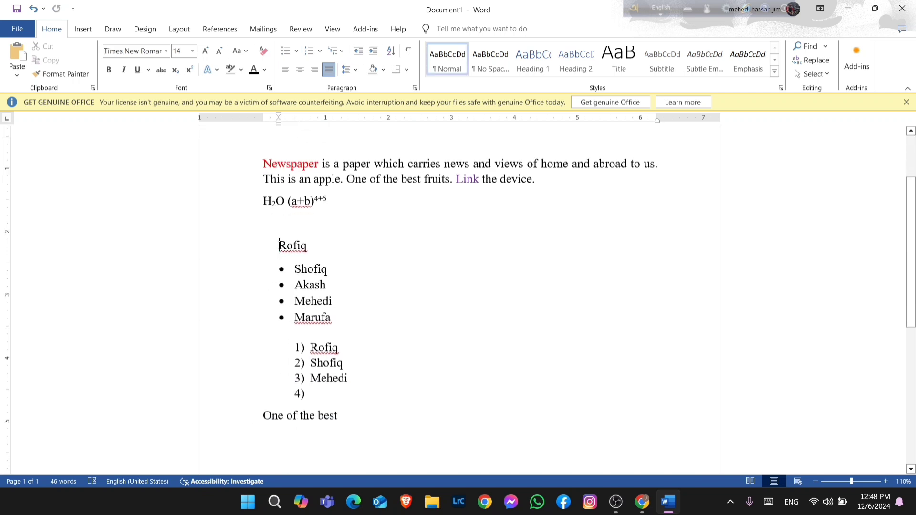
pyautogui.moveTo(281, 246); pyautogui.dragTo(334, 402)
pyautogui.press('BackSpace')
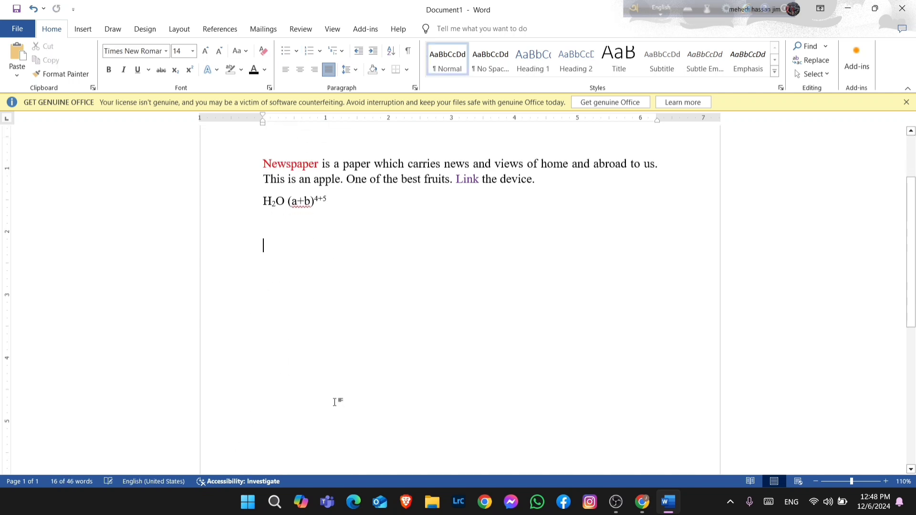
# Switch to Chrome, open the Junior Tech Solution BD profile and open a new tab
pyautogui.click(484, 502)
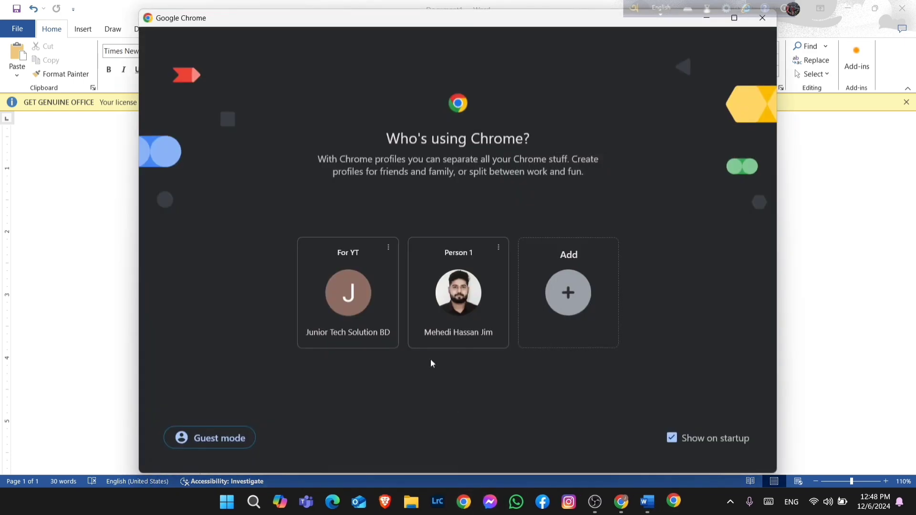
pyautogui.click(365, 289)
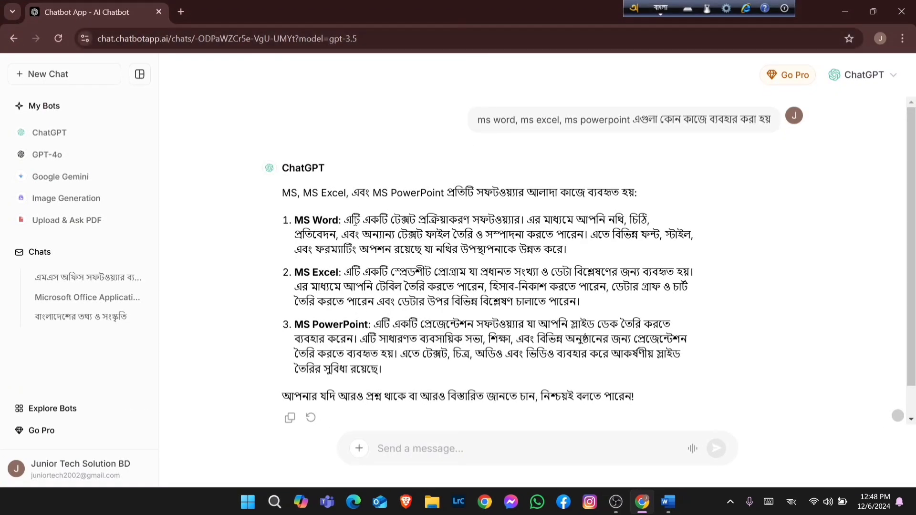
pyautogui.click(181, 14)
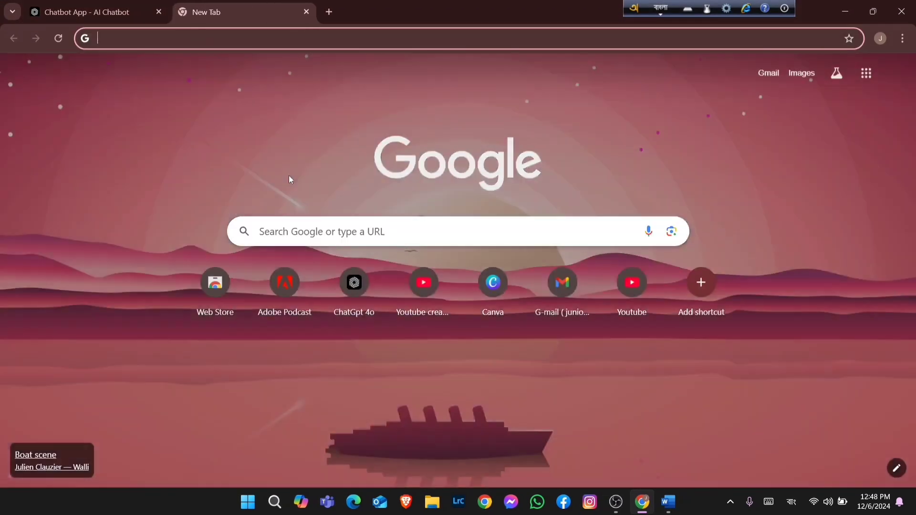
# Switch the keyboard input language from Bangla to English for typing in the search box
pyautogui.click(313, 228)
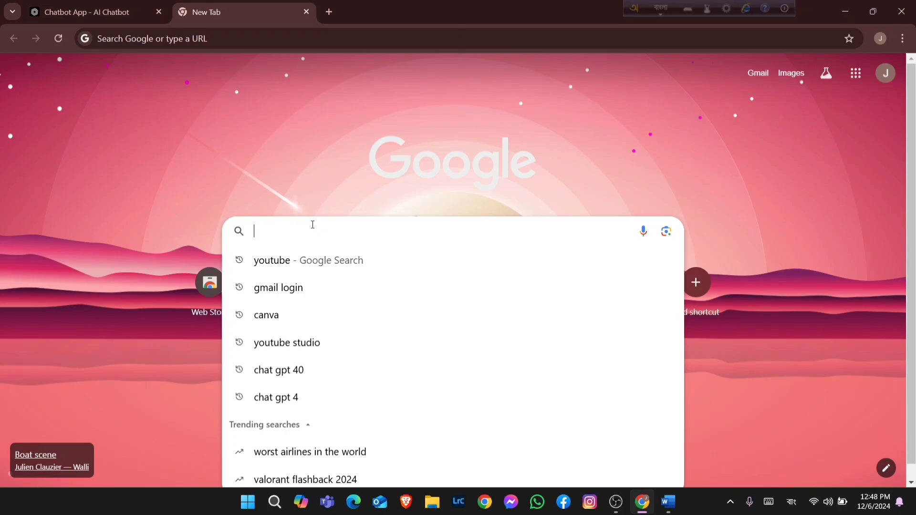
pyautogui.write('to')
pyautogui.press('BackSpace')
pyautogui.press('BackSpace')
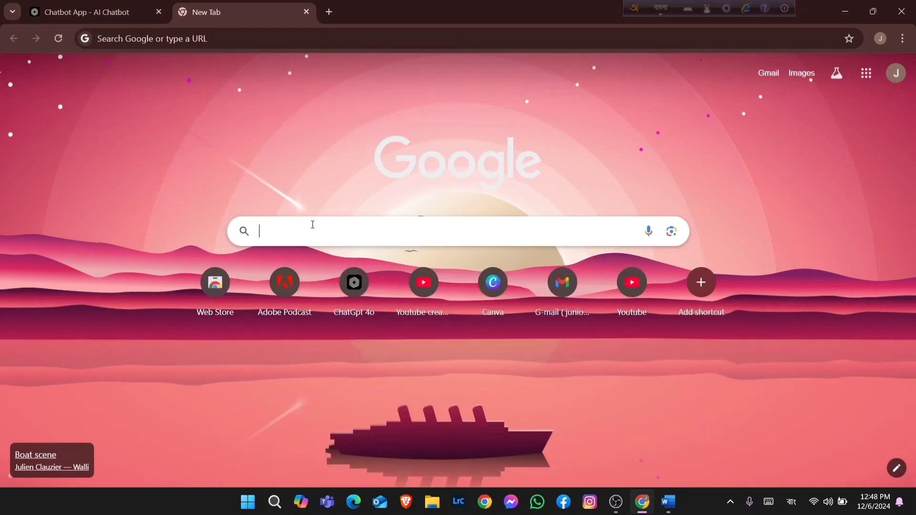
pyautogui.click(661, 9)
pyautogui.click(336, 238)
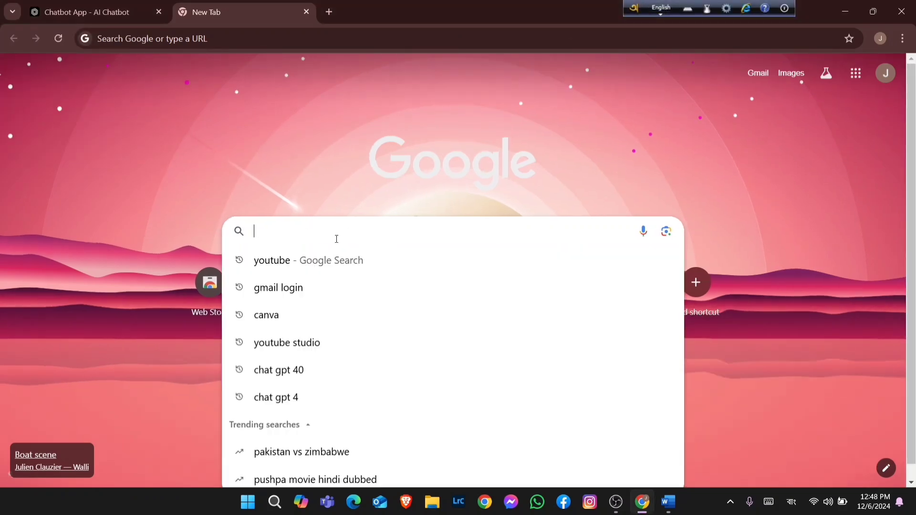
pyautogui.write('ুদ')
pyautogui.press('BackSpace')
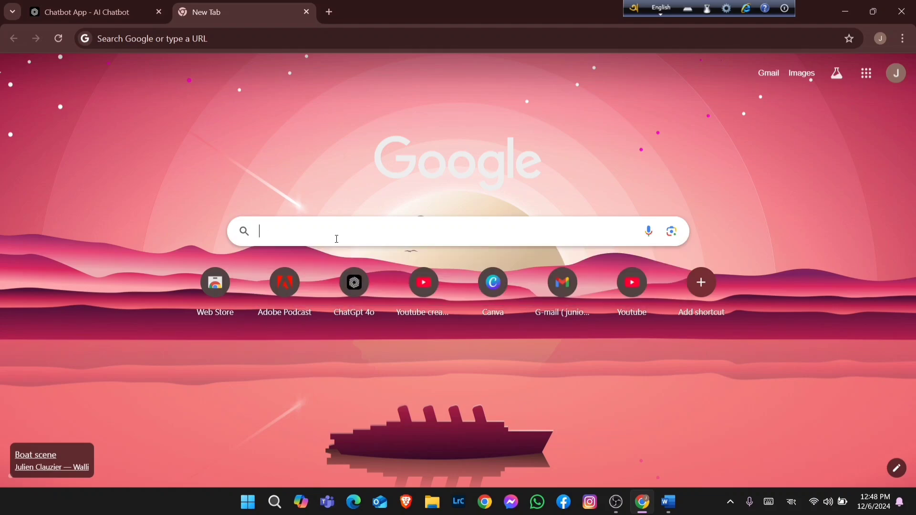
pyautogui.click(667, 6)
pyautogui.click(662, 8)
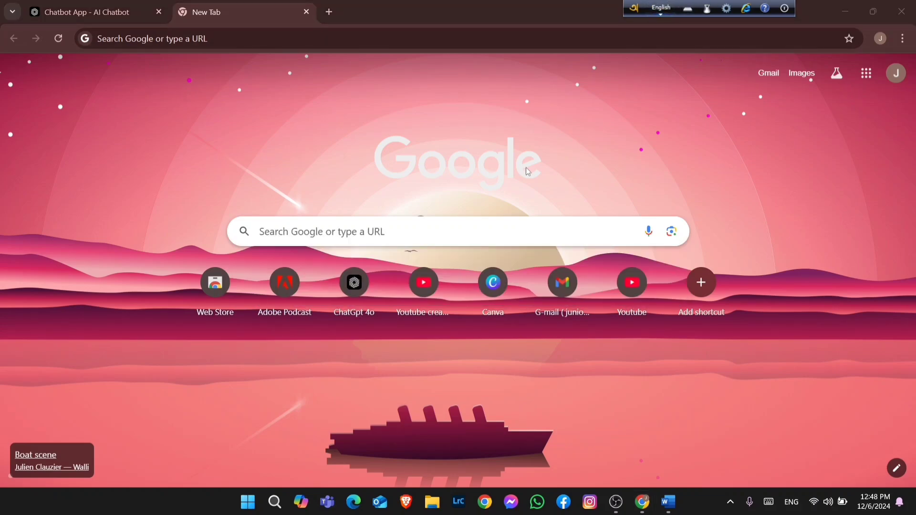
# Search Google for "today news"
pyautogui.click(448, 232)
pyautogui.write('kt')
pyautogui.press('BackSpace')
pyautogui.press('BackSpace')
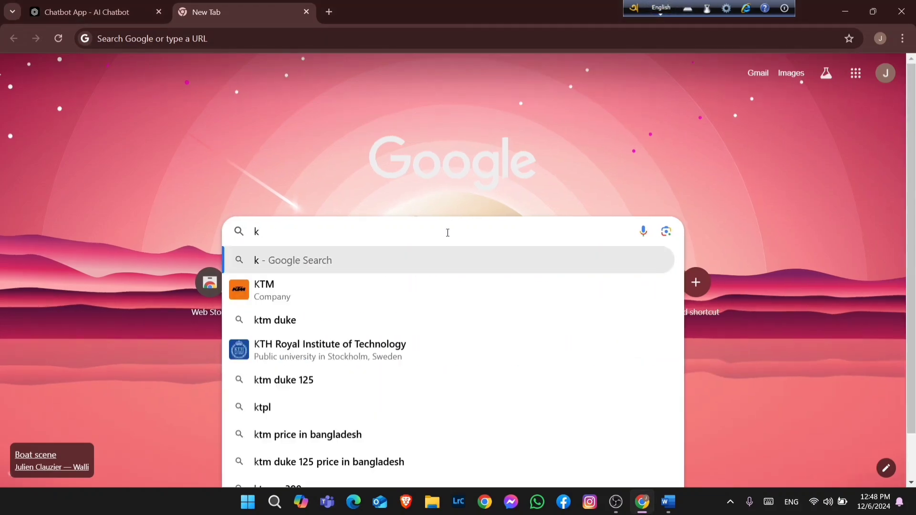
pyautogui.write('today')
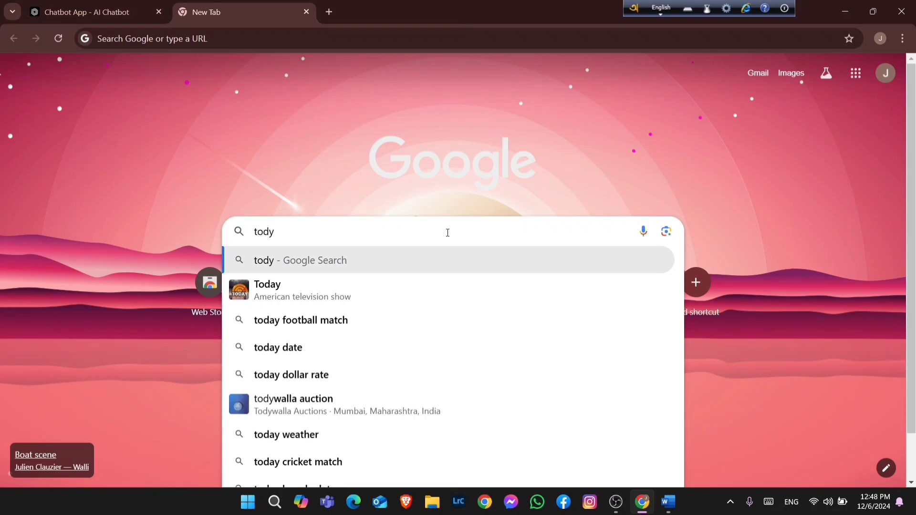
pyautogui.press('BackSpace')
pyautogui.write('y news')
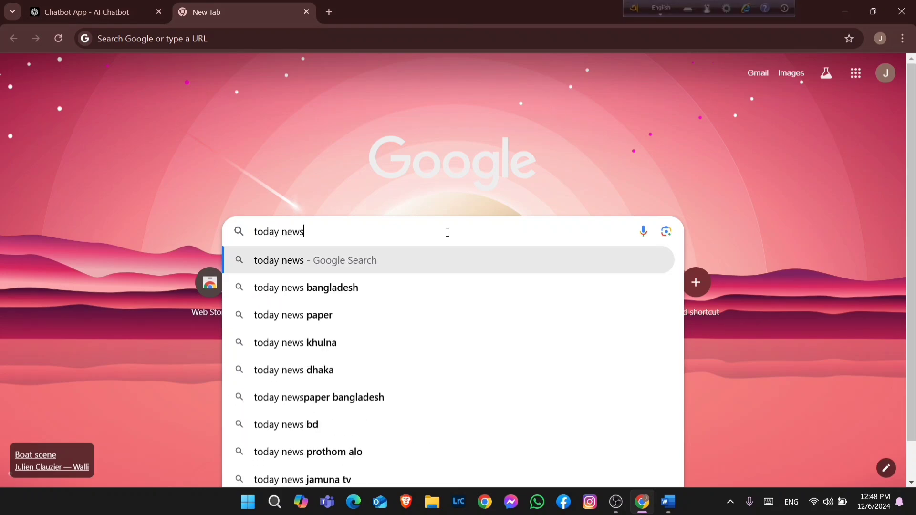
pyautogui.press('Return')
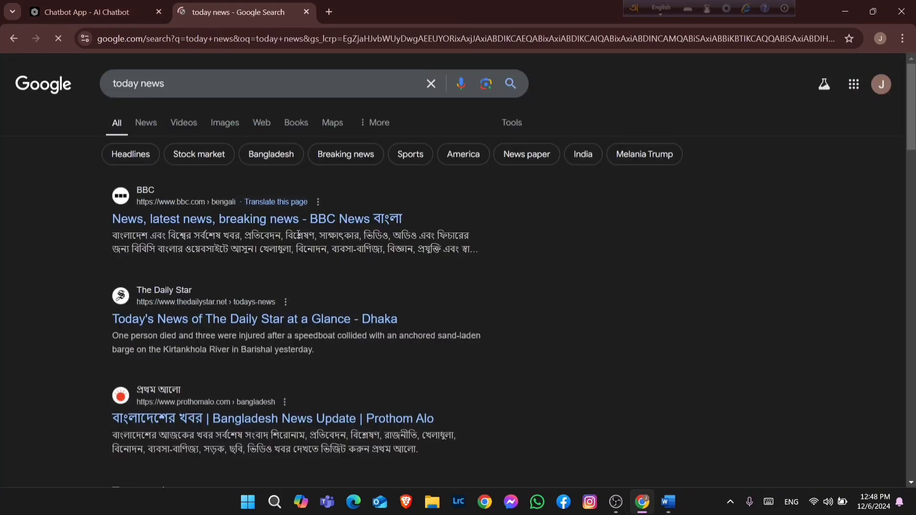
# Open The Daily Star's today's news page and open the article on Dhaka's air quality
pyautogui.click(302, 319)
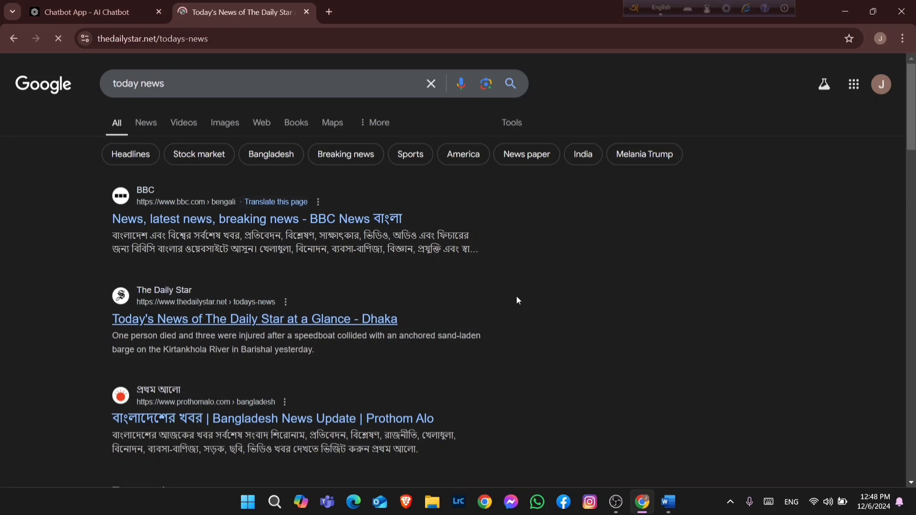
pyautogui.scroll(-1, 517, 300)
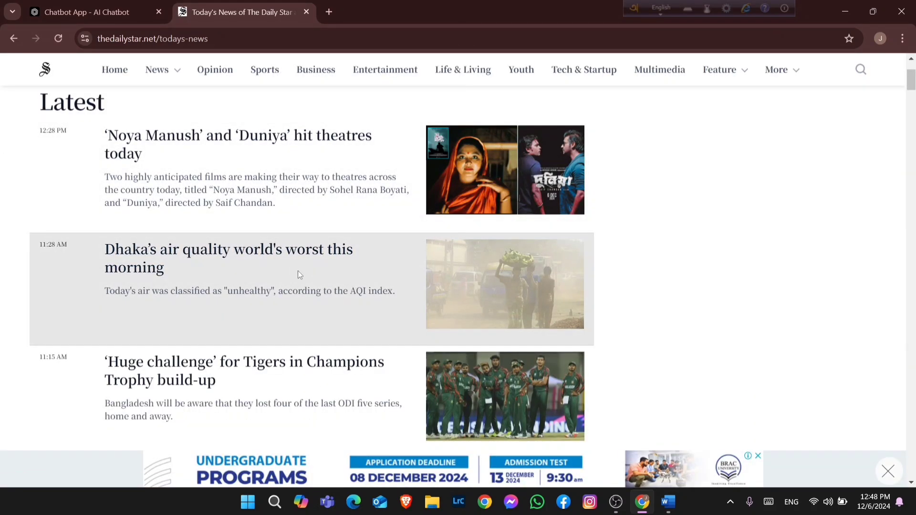
pyautogui.click(162, 268)
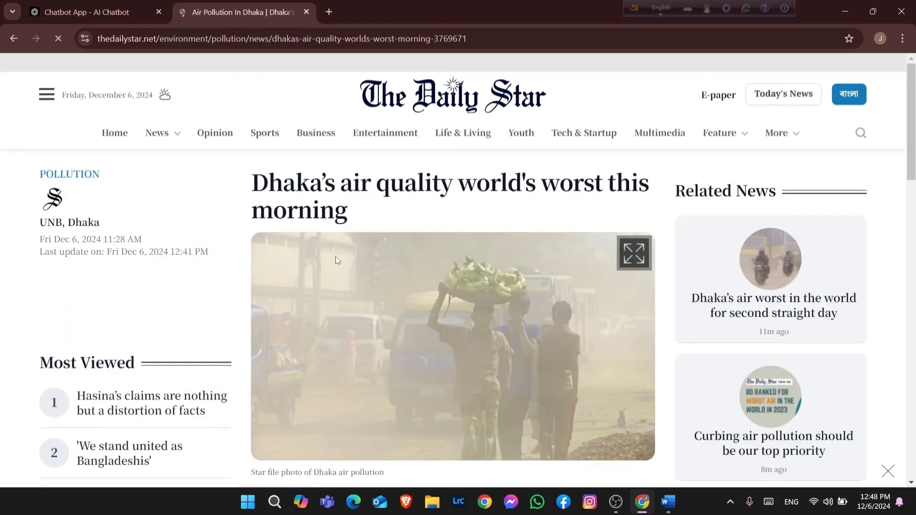
# Select and copy the article paragraph explaining AQI value ranges
pyautogui.scroll(-10, 335, 257)
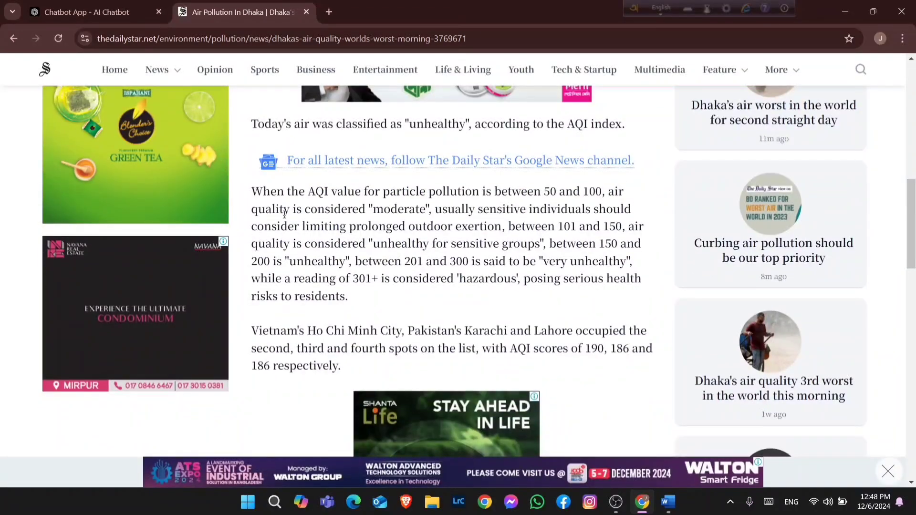
pyautogui.moveTo(252, 191); pyautogui.dragTo(402, 300)
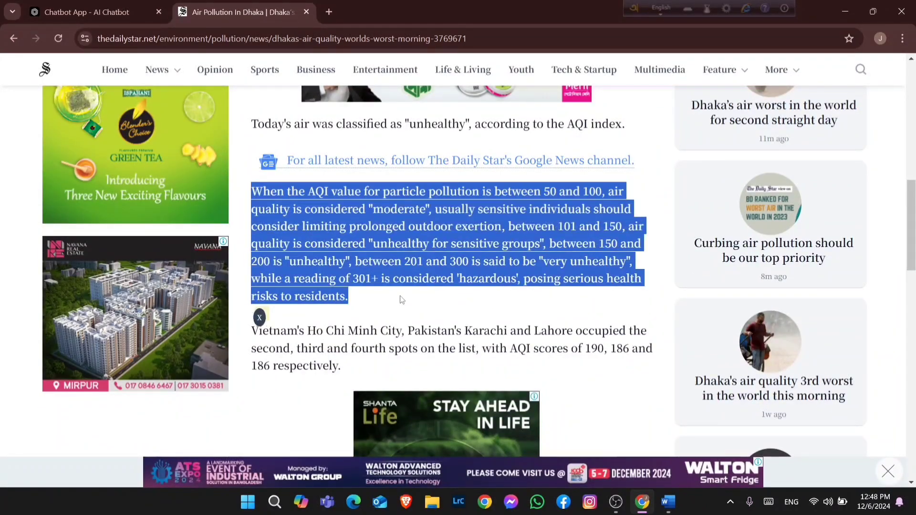
pyautogui.rightClick(365, 265)
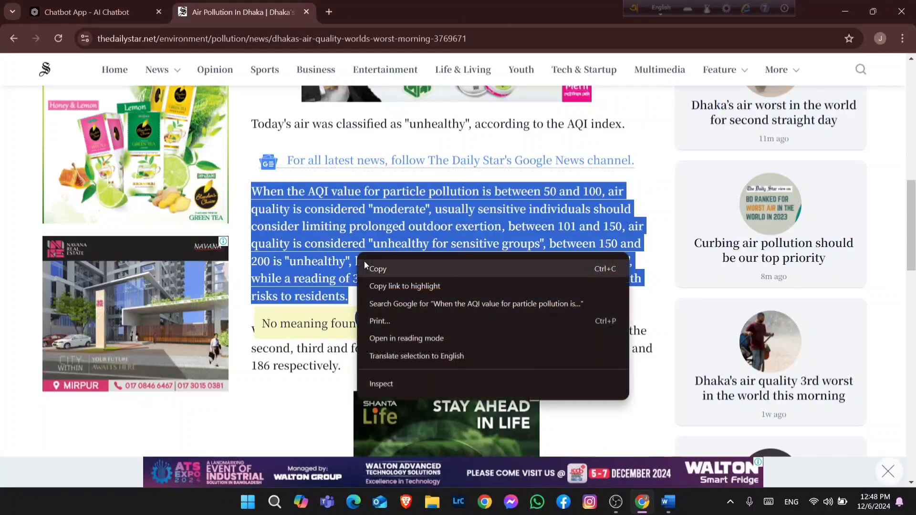
pyautogui.click(366, 268)
# Switch to Word and paste the copied AQI paragraph below the H2O line
pyautogui.hotkey('alt', 'Tab')
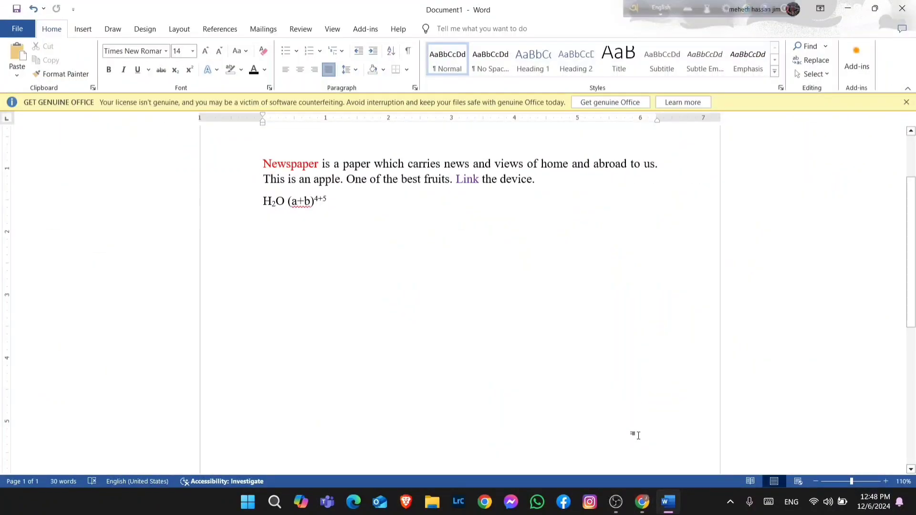
pyautogui.click(433, 359)
pyautogui.hotkey('ctrl', 'v')
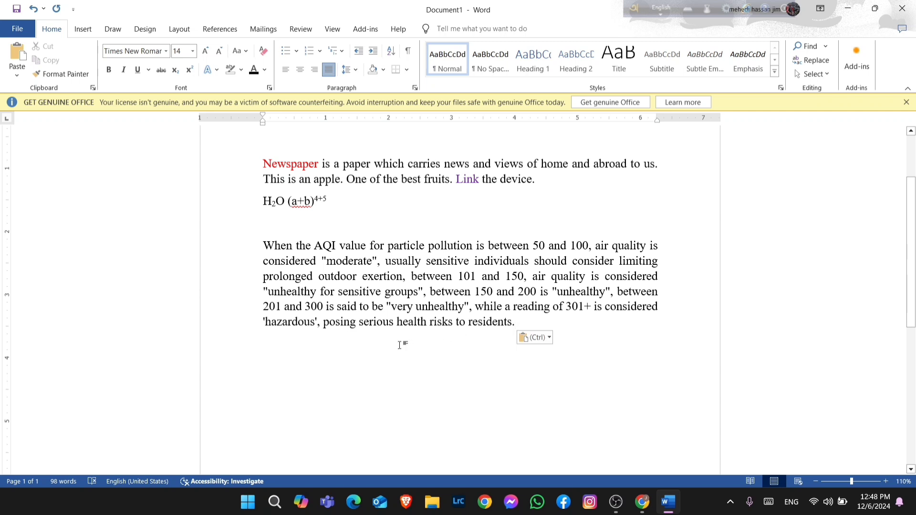
# Select the pasted paragraph, cycle it through left, center, right and justified alignment, then deselect it
pyautogui.moveTo(264, 242); pyautogui.dragTo(518, 352)
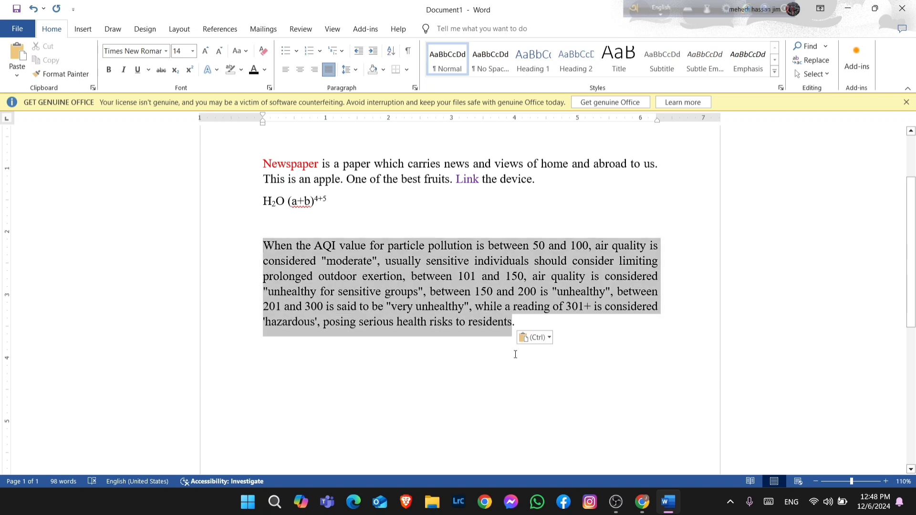
pyautogui.click(286, 69)
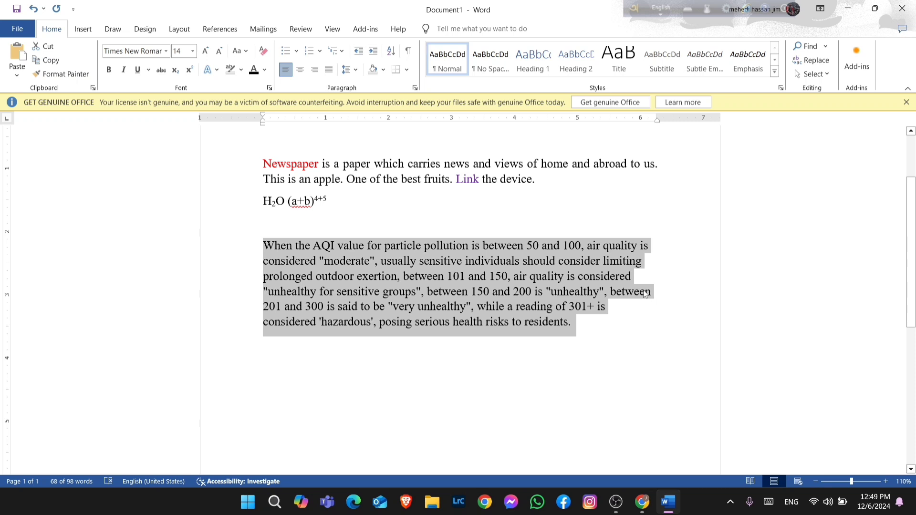
pyautogui.click(300, 70)
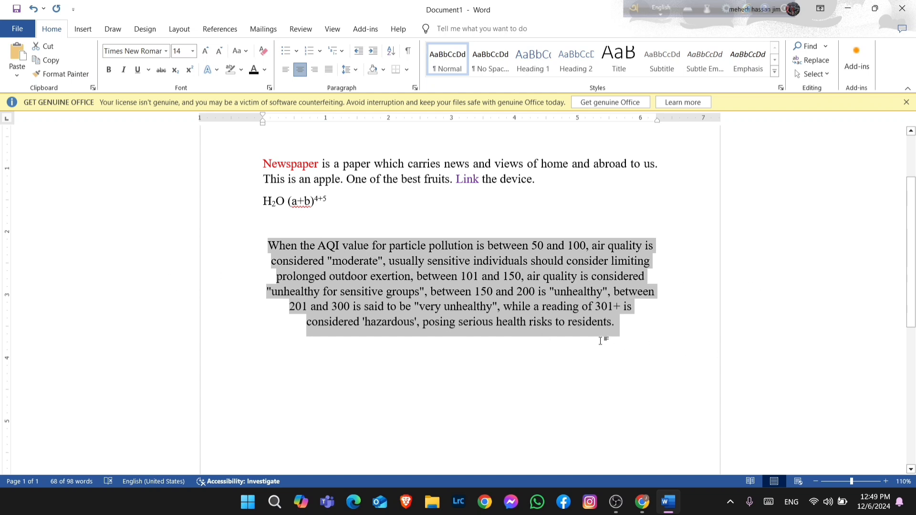
pyautogui.click(320, 72)
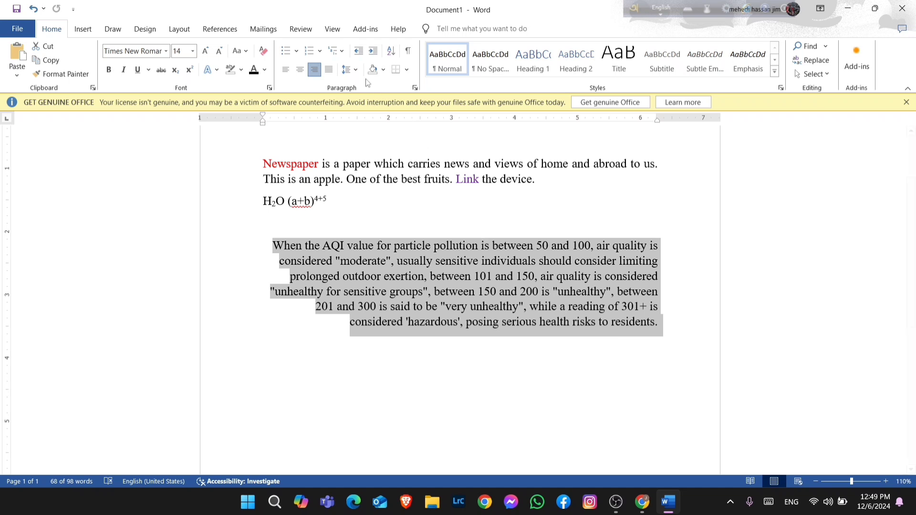
pyautogui.click(329, 71)
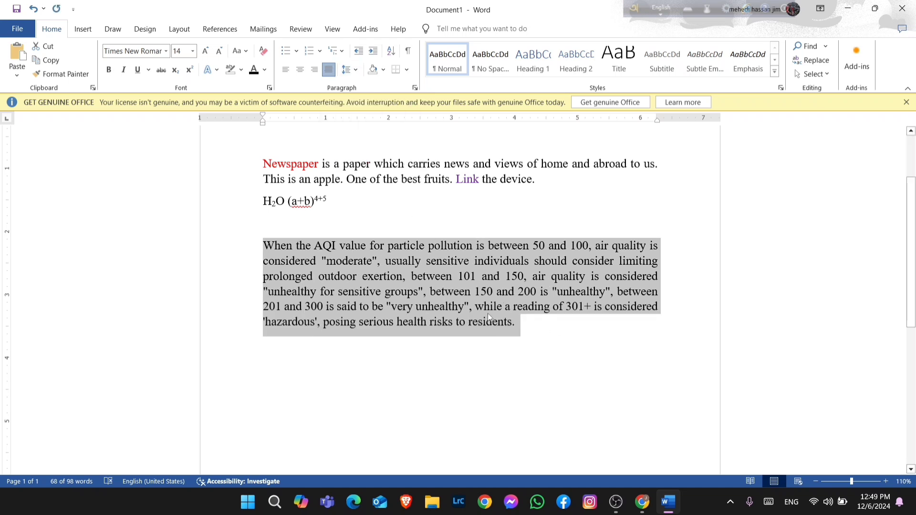
pyautogui.click(533, 330)
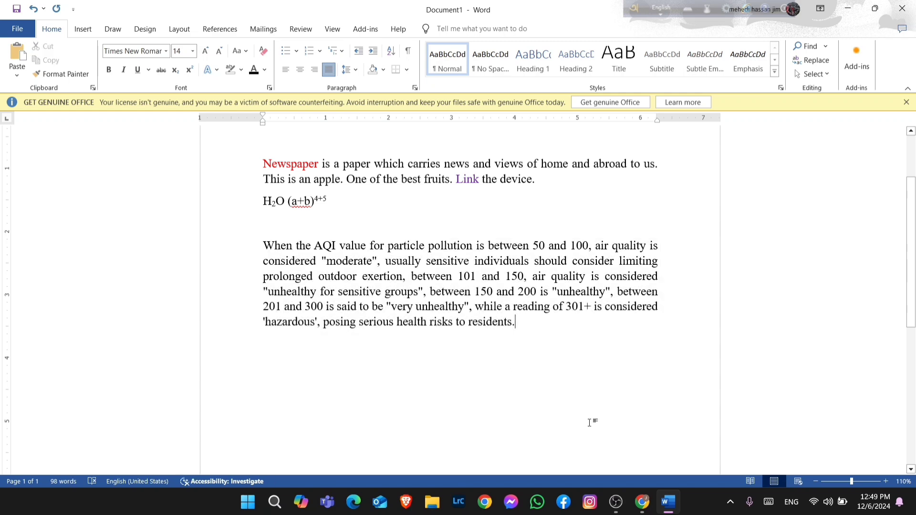
# Scroll through the air quality article in the browser, then return to the Word document
pyautogui.click(641, 500)
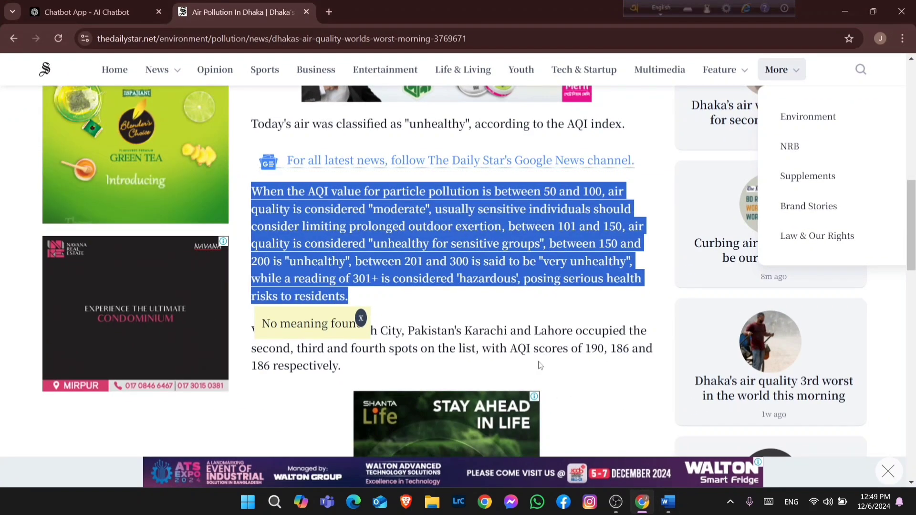
pyautogui.scroll(3, 539, 362)
pyautogui.scroll(5, 539, 361)
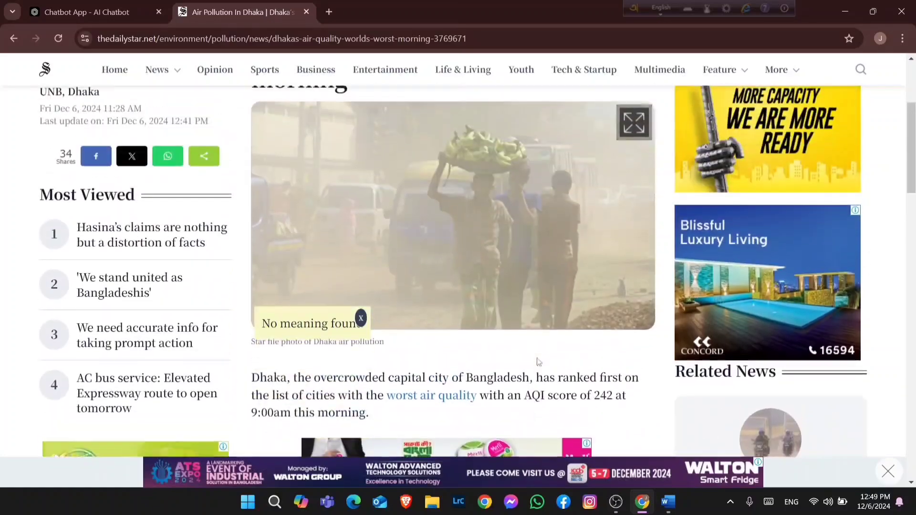
pyautogui.scroll(-10, 531, 345)
pyautogui.scroll(6, 526, 341)
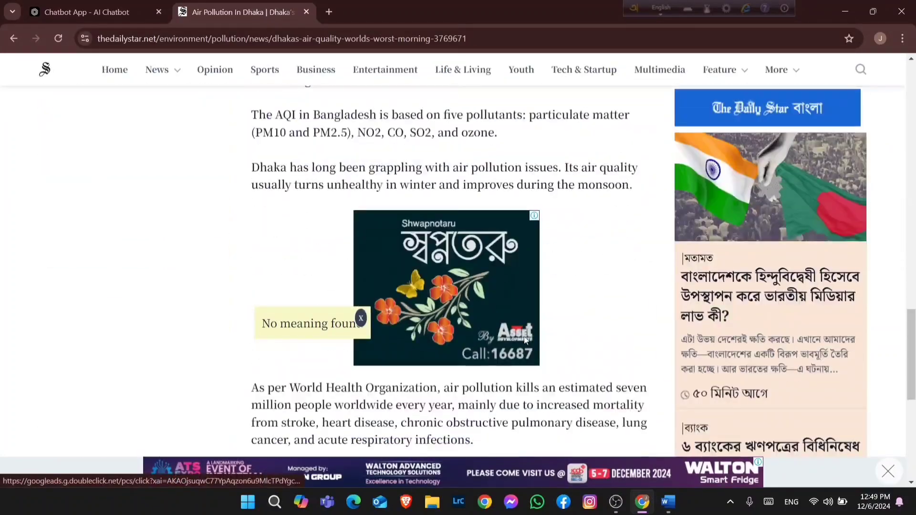
pyautogui.scroll(4, 525, 341)
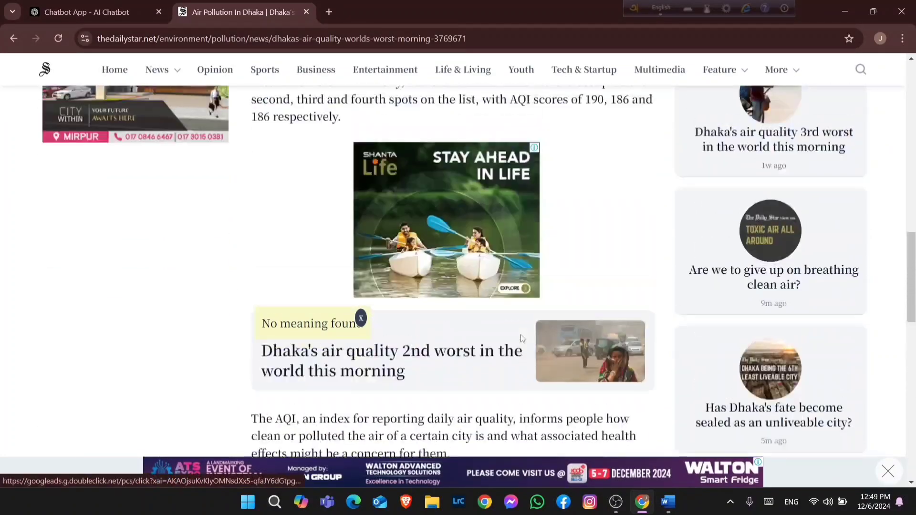
pyautogui.click(842, 19)
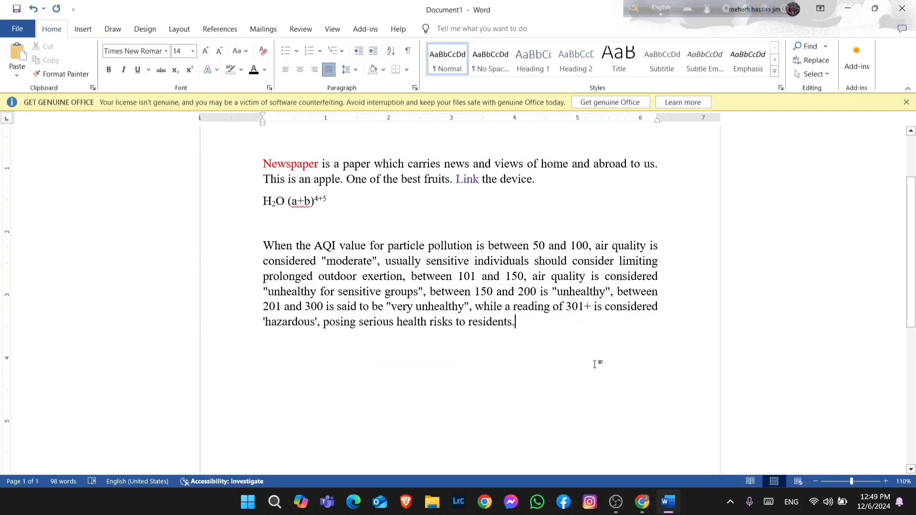
pyautogui.scroll(-1, 595, 365)
pyautogui.scroll(2, 594, 363)
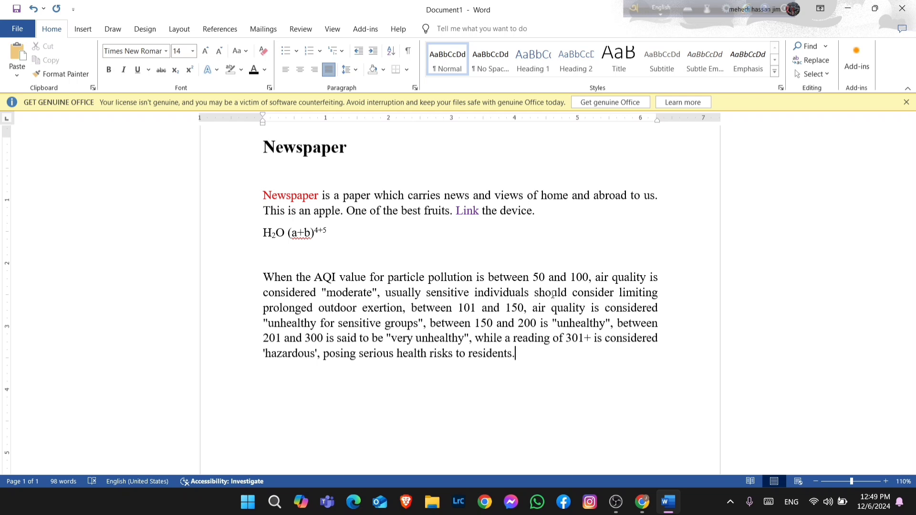
pyautogui.scroll(2, 553, 295)
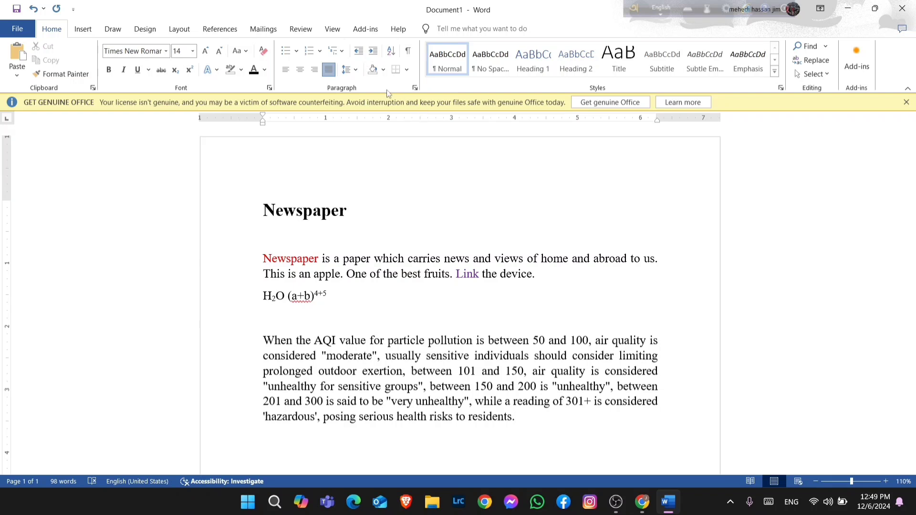
pyautogui.click(356, 71)
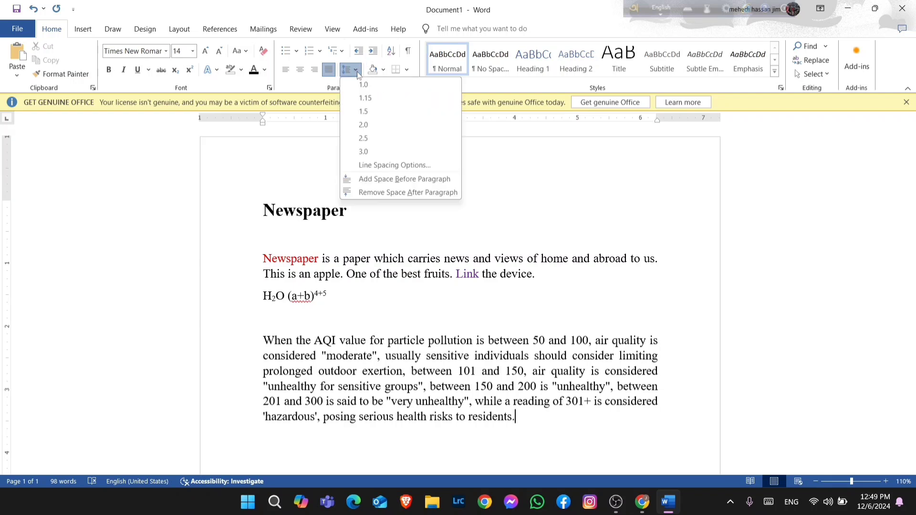
pyautogui.click(411, 301)
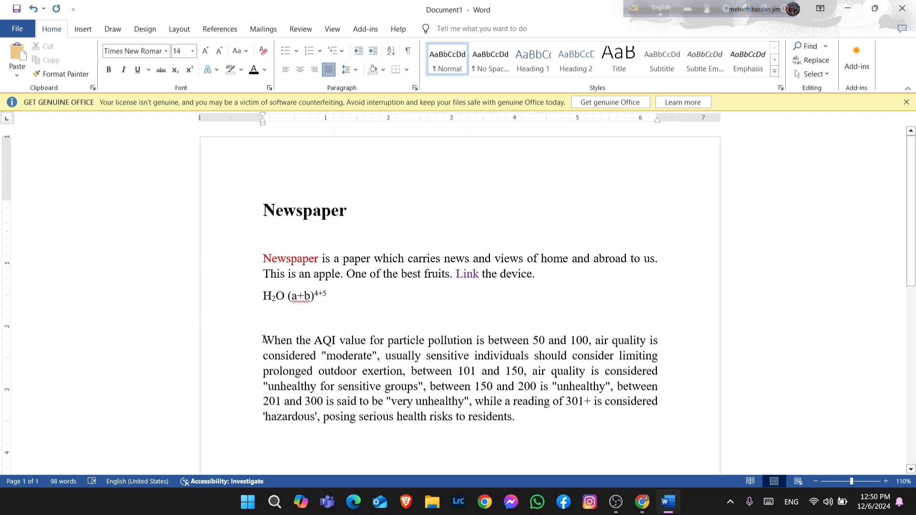
# Select the AQI paragraph and clear its multiple line spacing value in the paragraph settings
pyautogui.moveTo(264, 339); pyautogui.dragTo(537, 430)
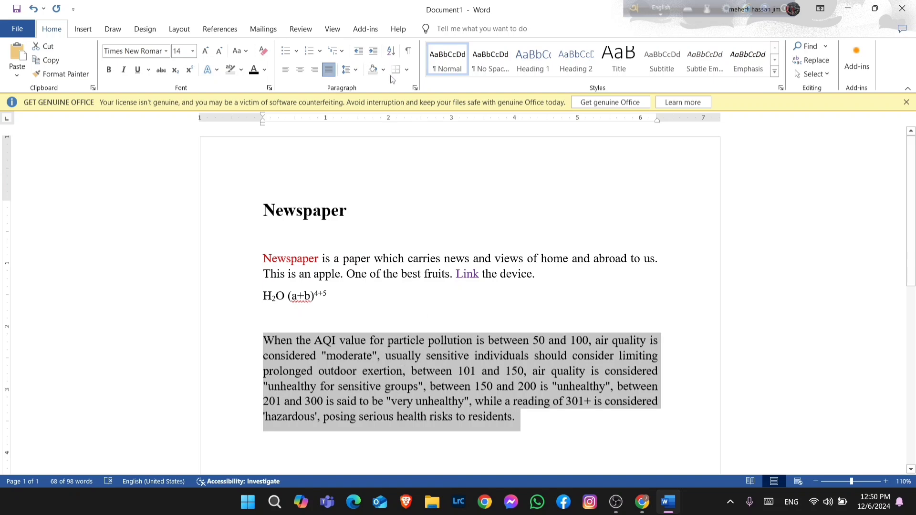
pyautogui.click(357, 70)
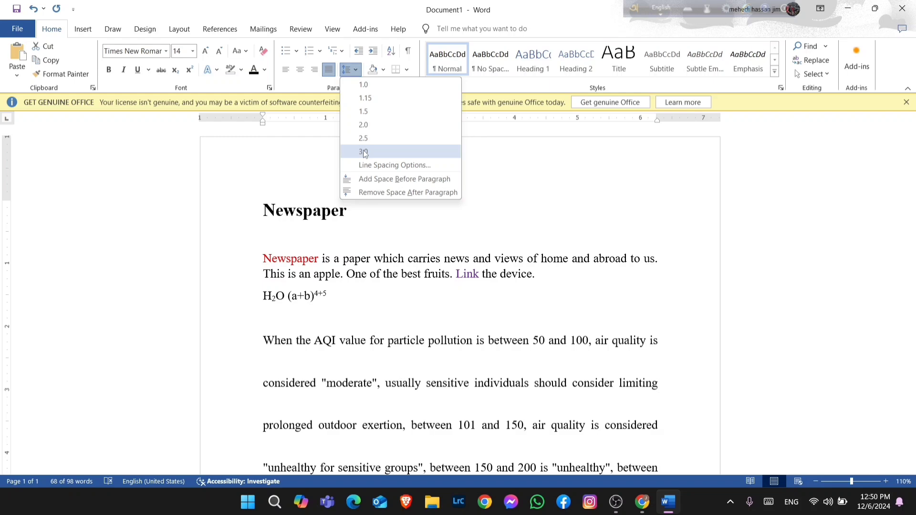
pyautogui.click(368, 167)
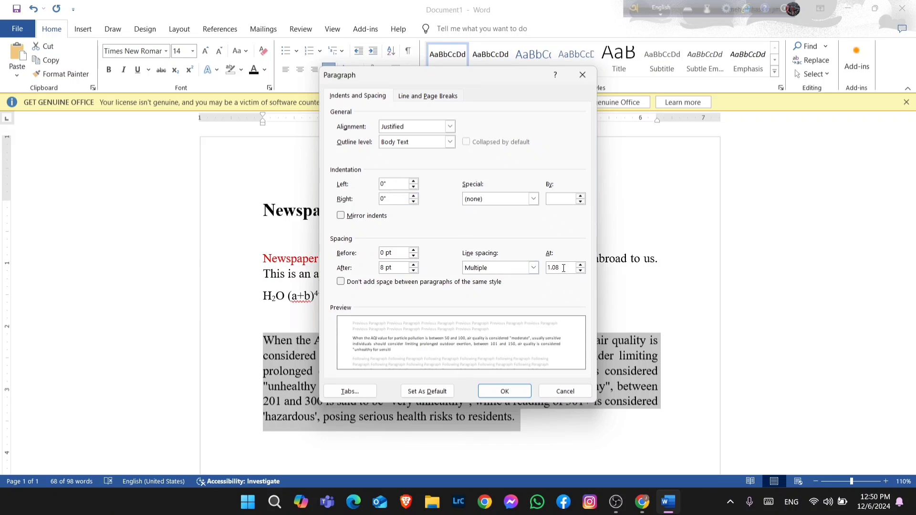
pyautogui.moveTo(564, 267); pyautogui.dragTo(547, 268)
pyautogui.press('BackSpace')
pyautogui.click(505, 391)
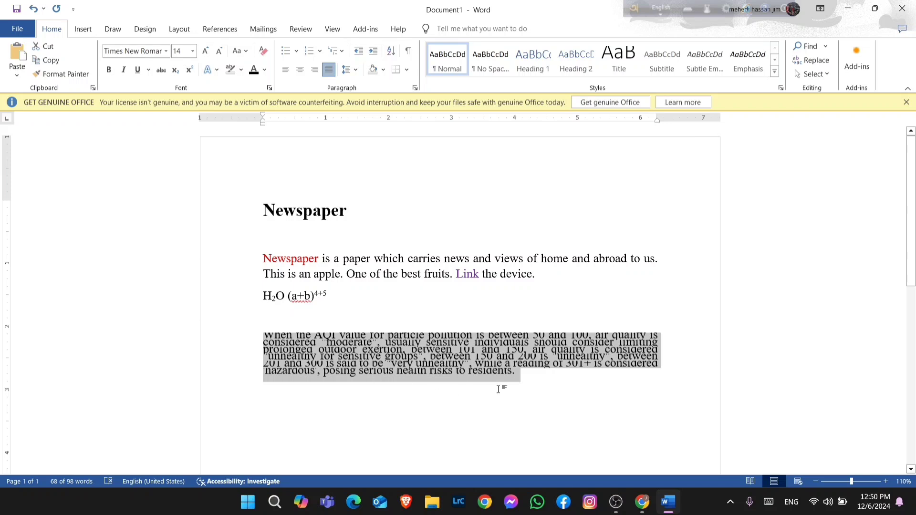
# Set the AQI paragraph's line spacing to 1.15
pyautogui.click(356, 70)
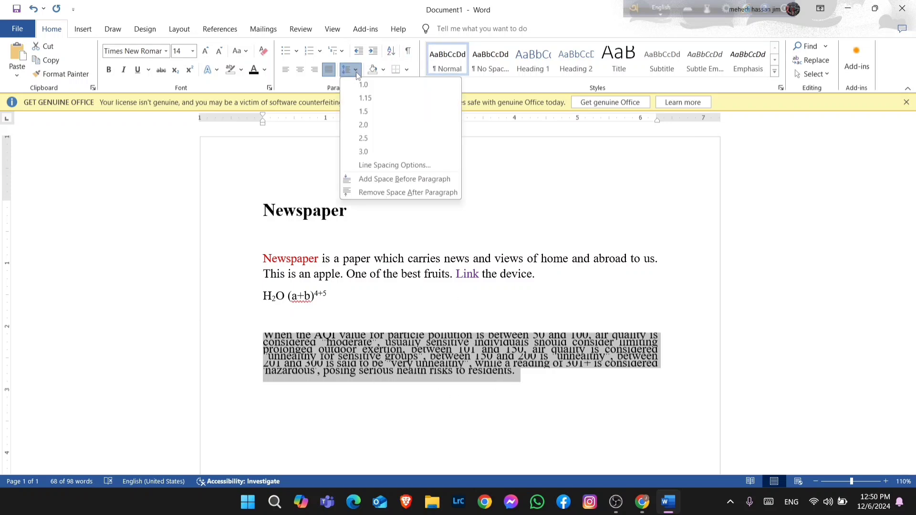
pyautogui.click(367, 99)
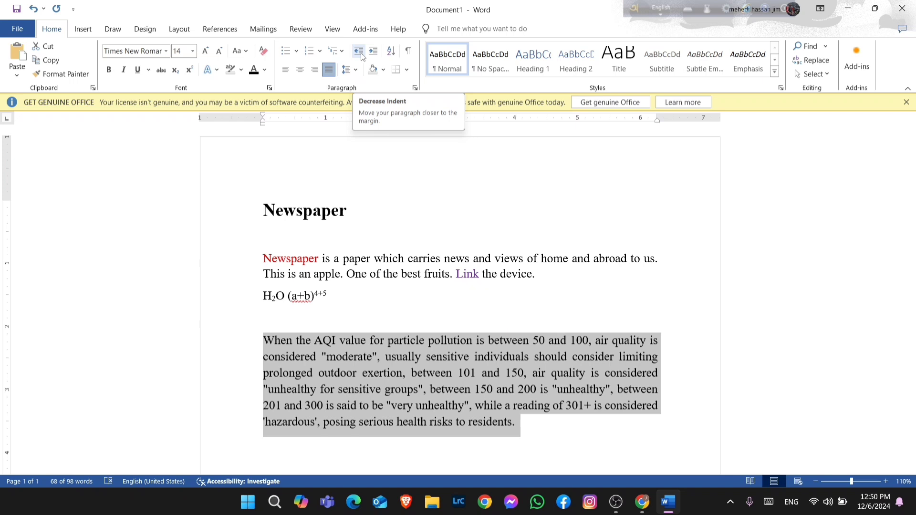
# Indent the start of the AQI paragraph with two tabs
pyautogui.click(243, 323)
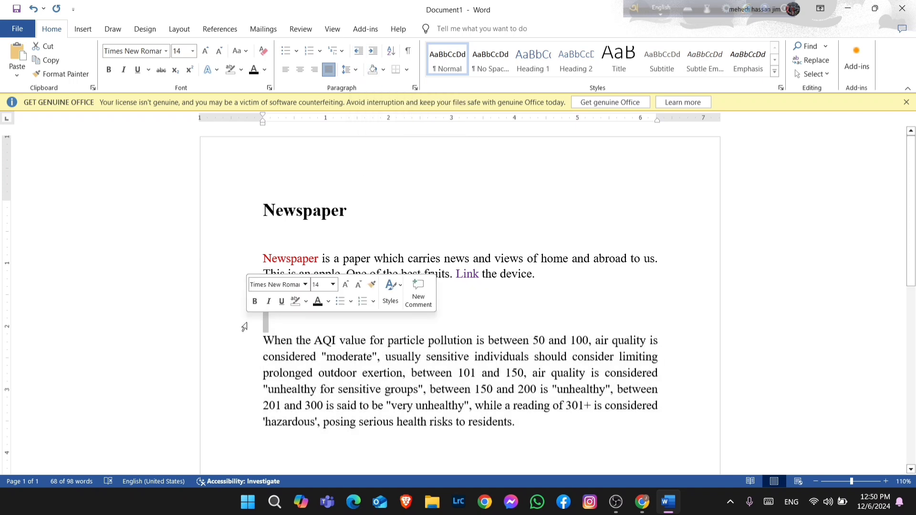
pyautogui.click(264, 331)
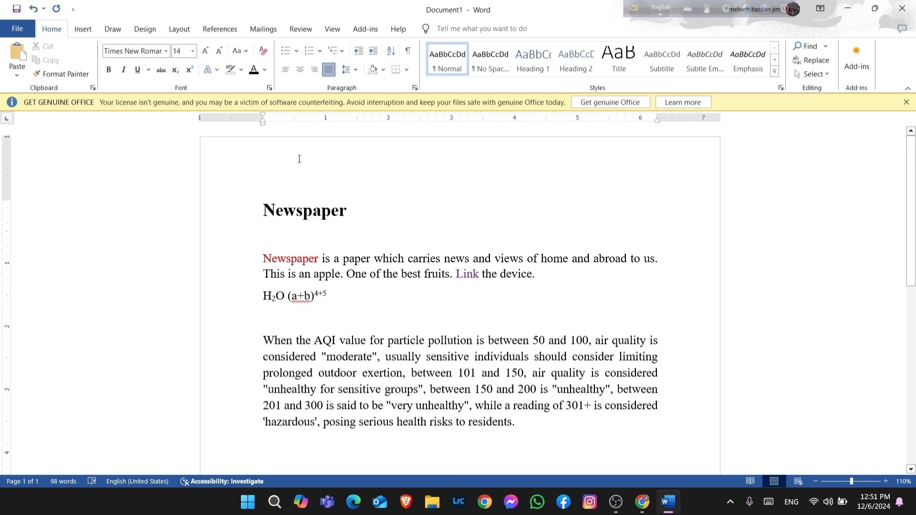
pyautogui.moveTo(263, 340)
pyautogui.mouseDown()
pyautogui.moveTo(423, 389)
pyautogui.moveTo(337, 340)
pyautogui.moveTo(270, 340)
pyautogui.mouseUp()
pyautogui.click(262, 339)
pyautogui.press('Tab')
pyautogui.press('Tab')
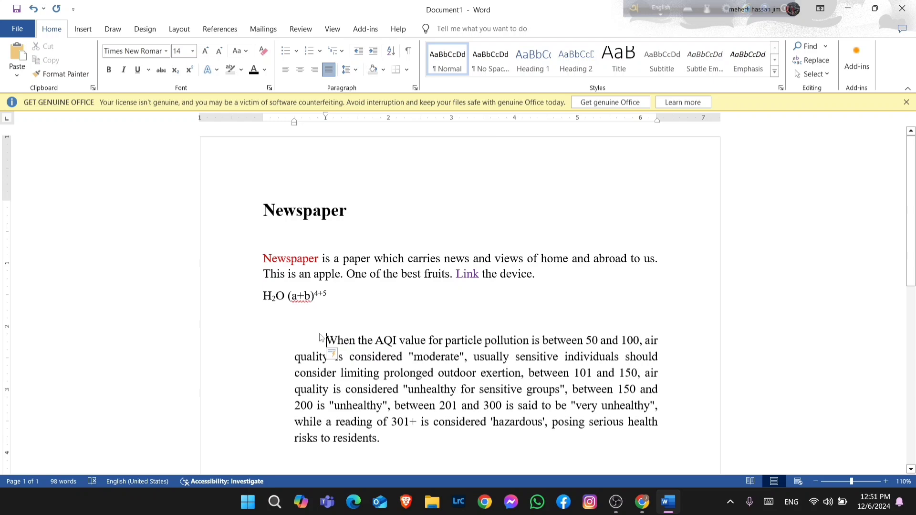
# Select the AQI paragraph and step its indent in and out with Increase and Decrease Indent
pyautogui.moveTo(333, 340); pyautogui.dragTo(400, 451)
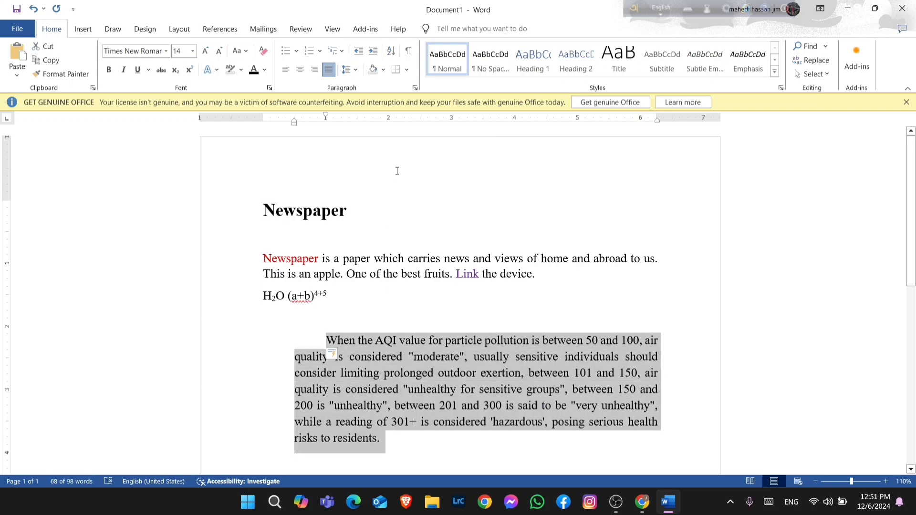
pyautogui.click(358, 51)
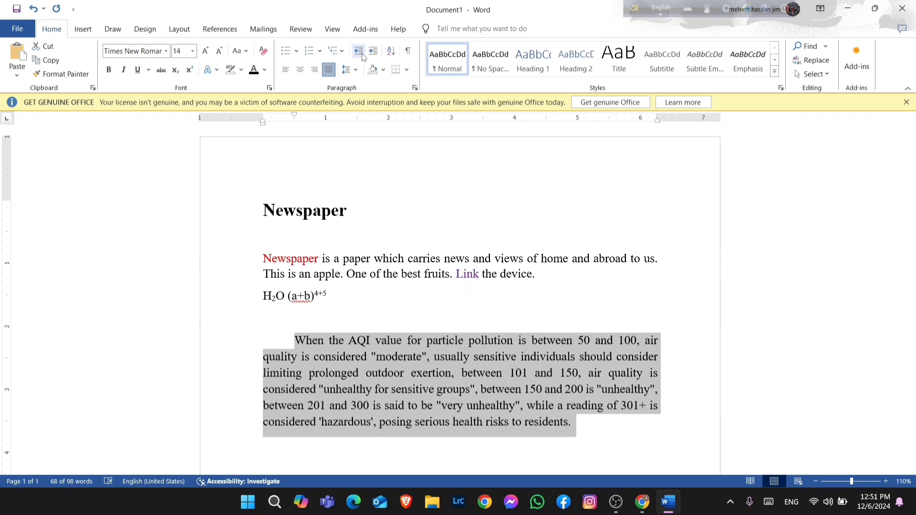
pyautogui.click(362, 54)
pyautogui.click(362, 56)
pyautogui.click(371, 56)
pyautogui.click(371, 56)
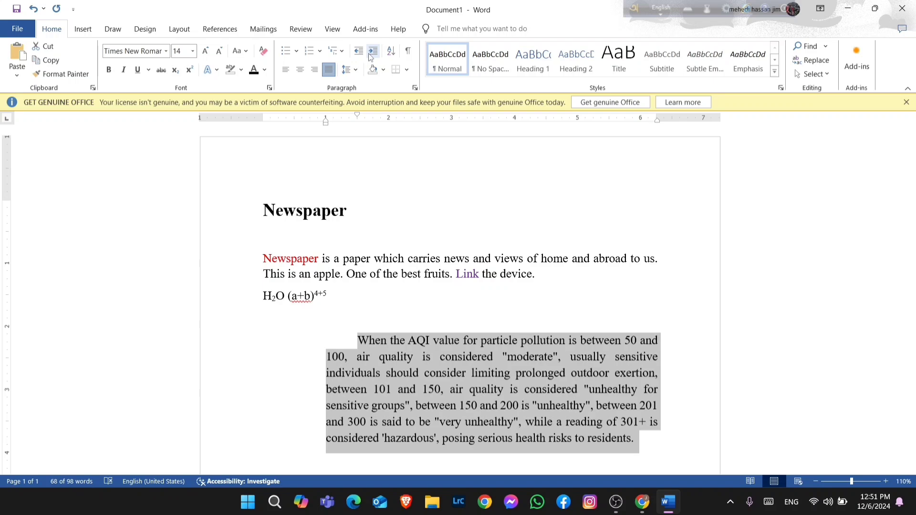
pyautogui.click(371, 56)
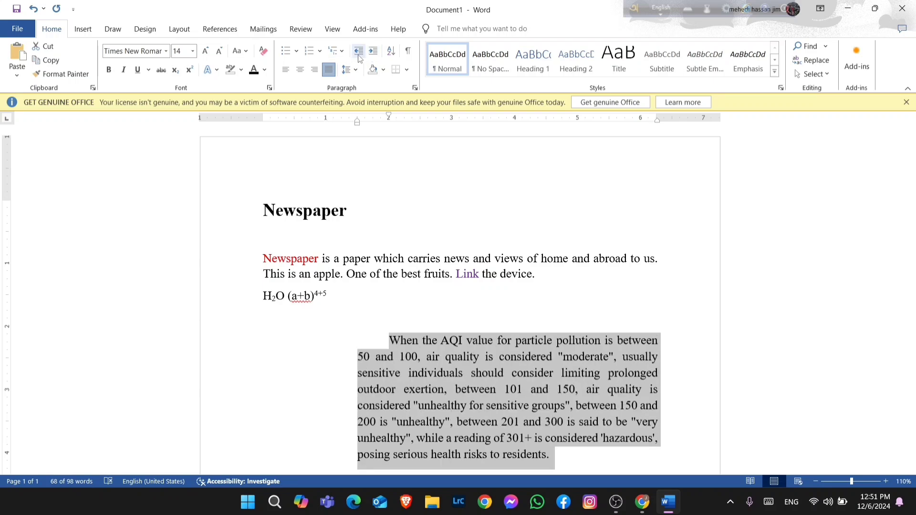
pyautogui.click(359, 51)
pyautogui.click(359, 52)
pyautogui.click(359, 52)
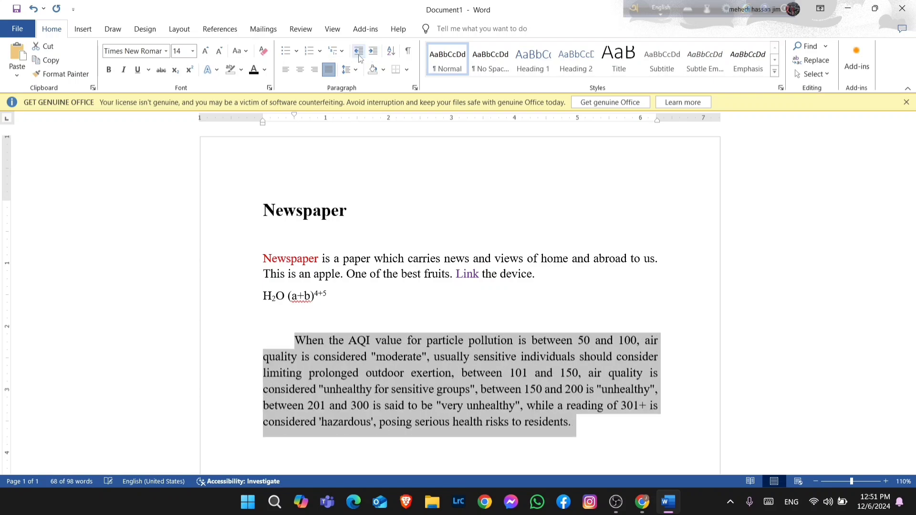
pyautogui.click(294, 341)
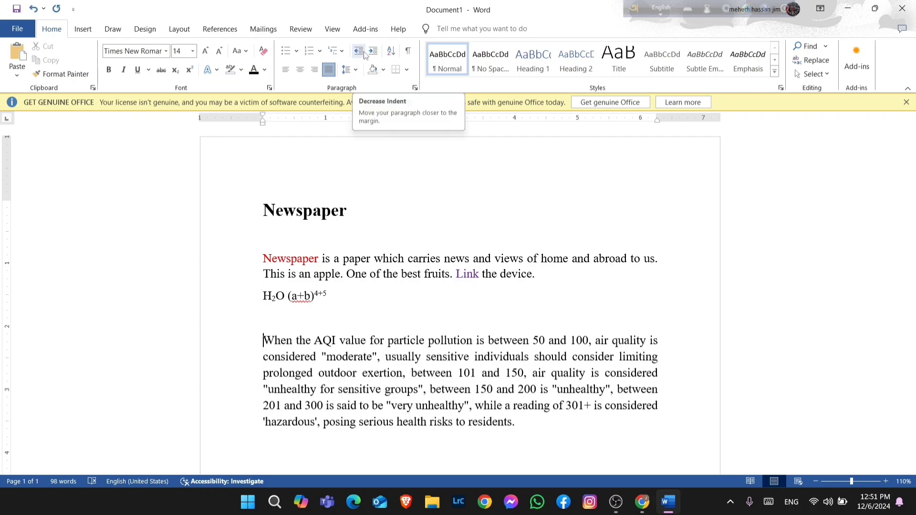
pyautogui.click(383, 72)
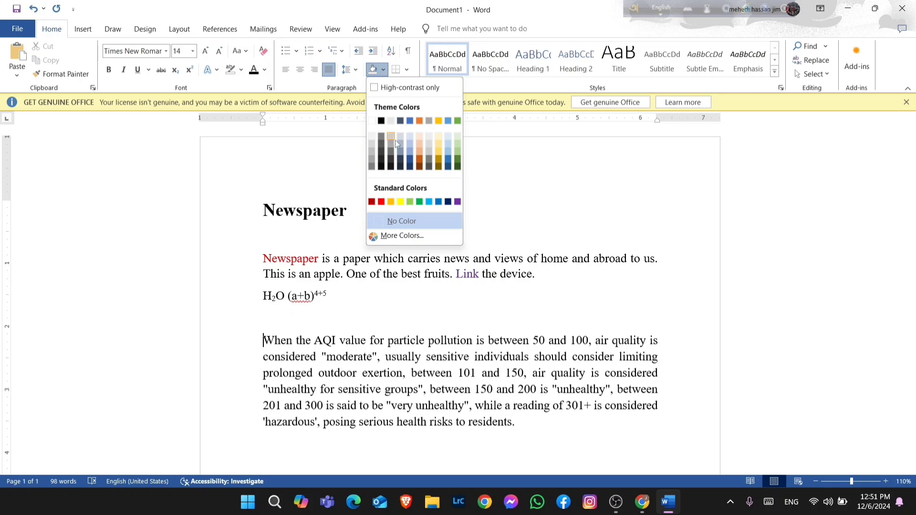
pyautogui.click(300, 328)
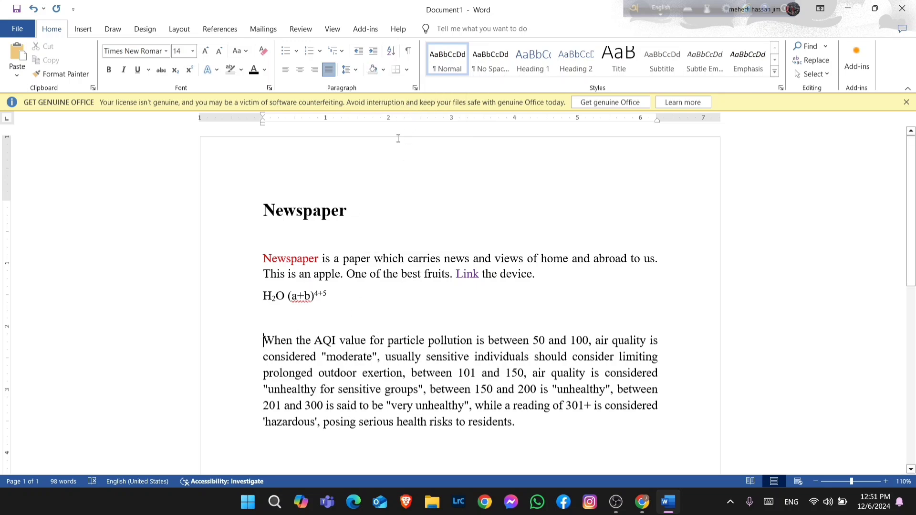
pyautogui.click(406, 72)
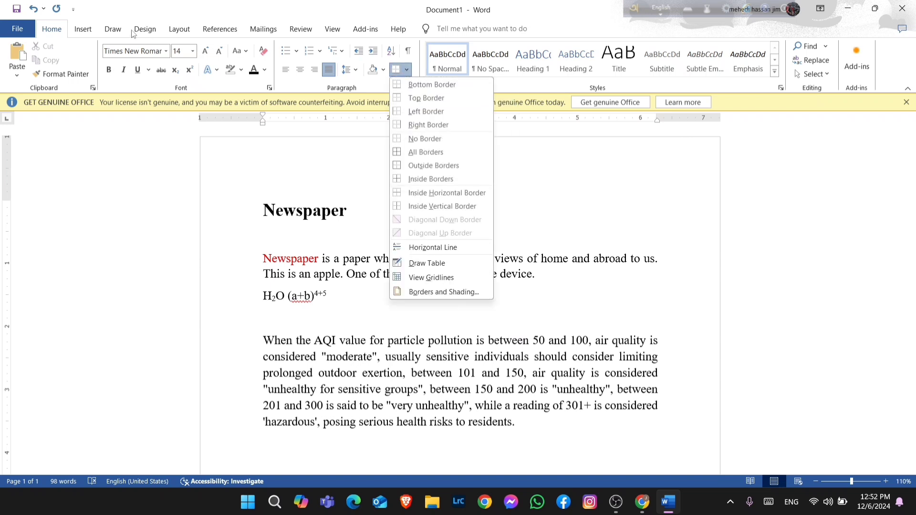
pyautogui.click(91, 32)
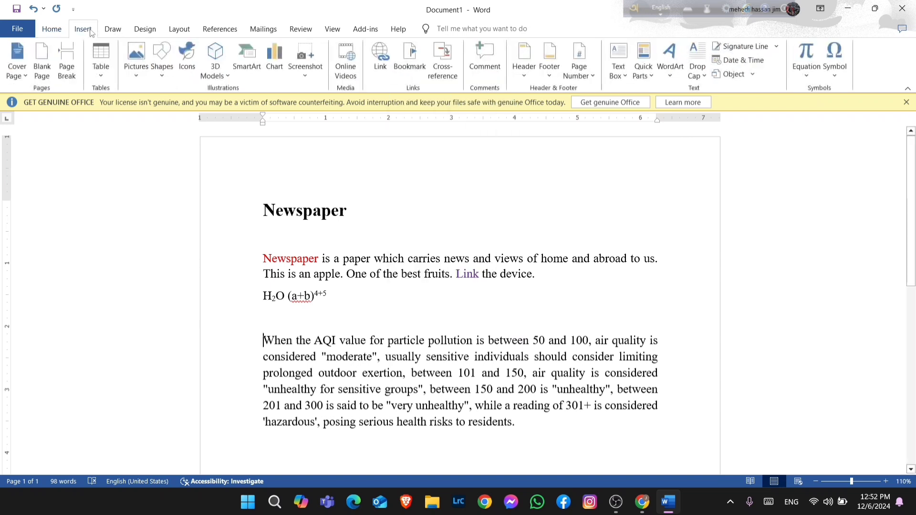
pyautogui.click(53, 28)
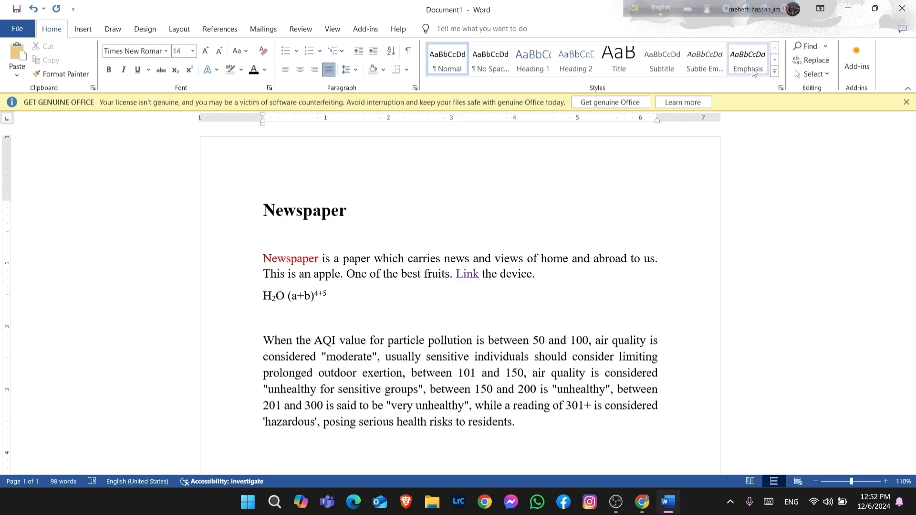
pyautogui.click(775, 61)
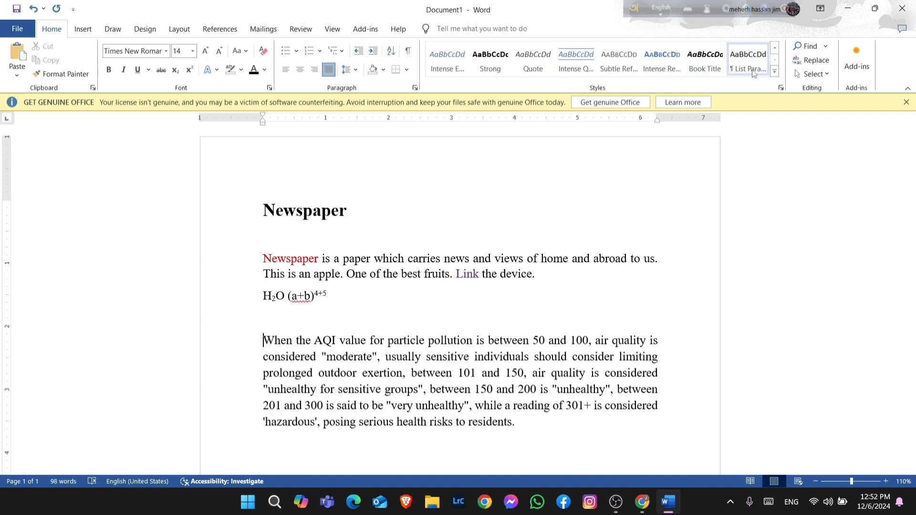
pyautogui.click(775, 72)
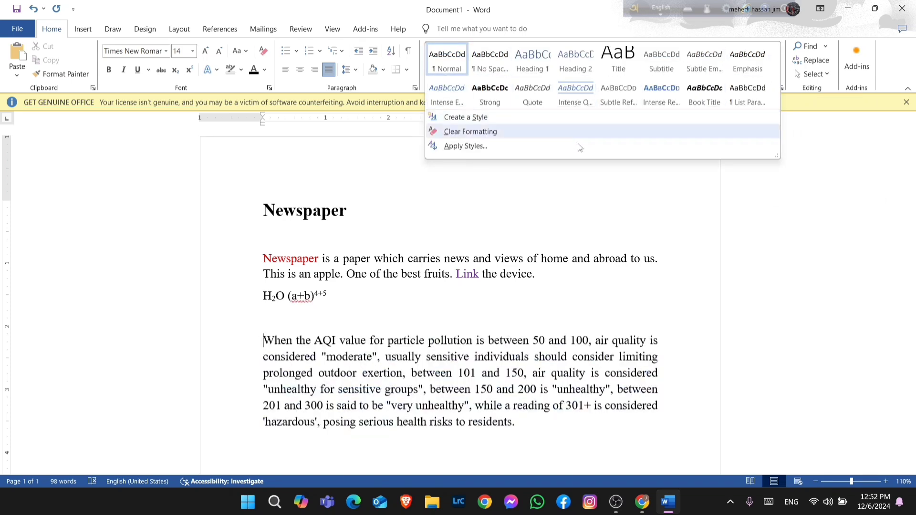
pyautogui.click(576, 184)
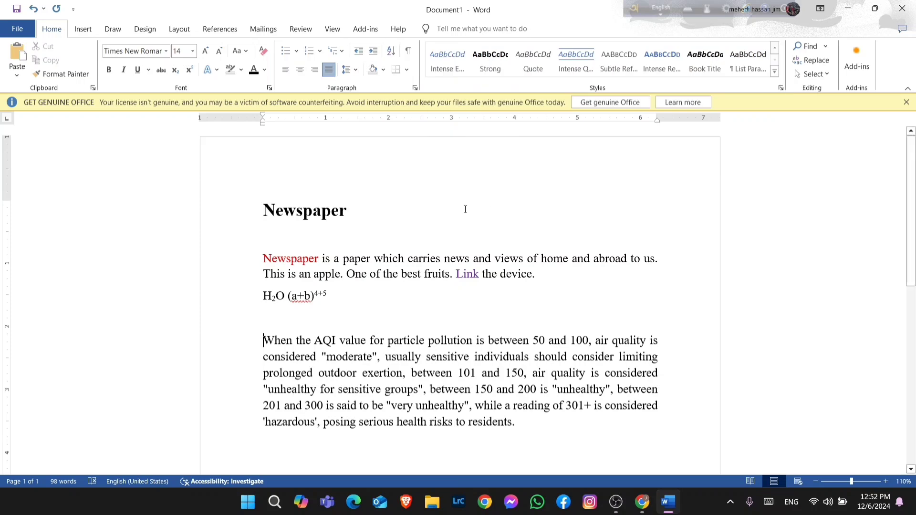
# Apply the Intense Quote style to the AQI paragraph, then clear its formatting
pyautogui.moveTo(264, 341); pyautogui.dragTo(549, 432)
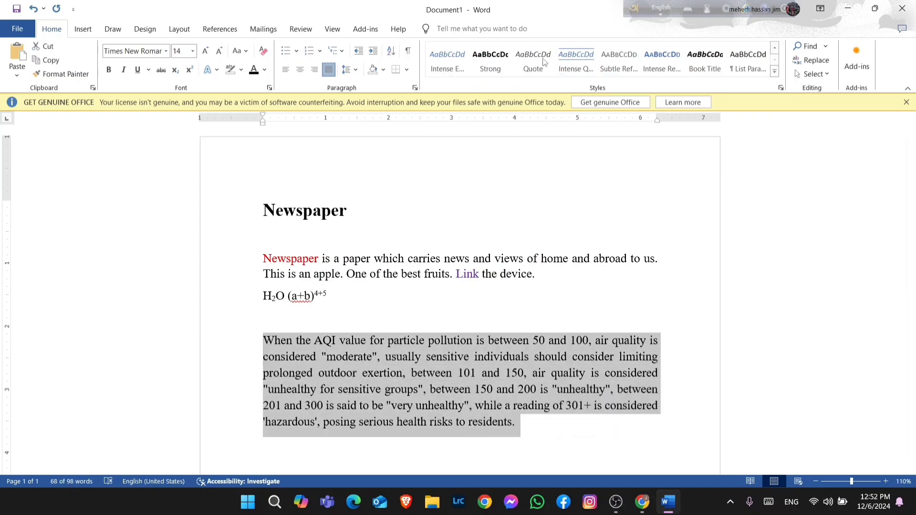
pyautogui.click(576, 62)
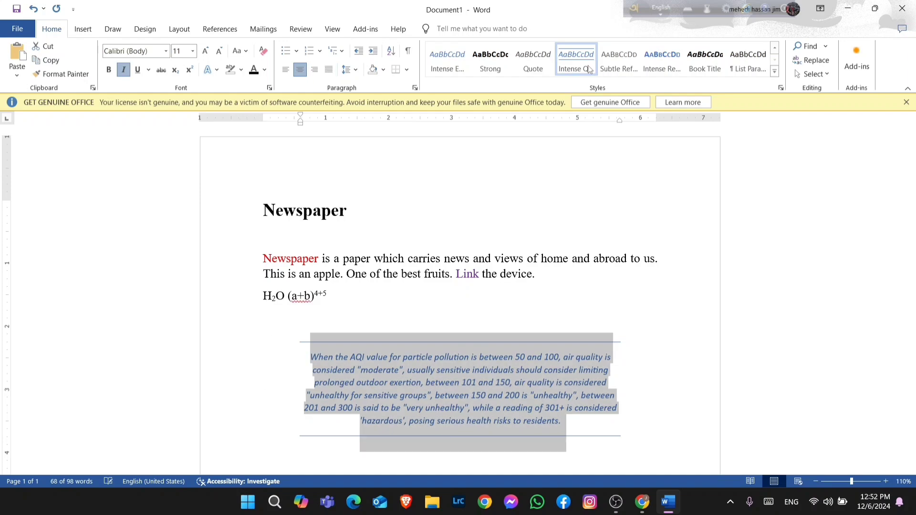
pyautogui.click(775, 72)
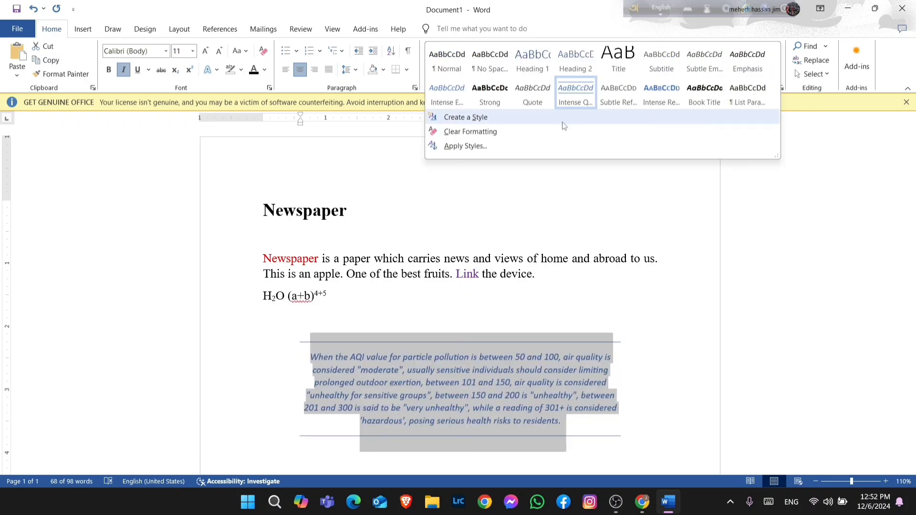
pyautogui.click(479, 132)
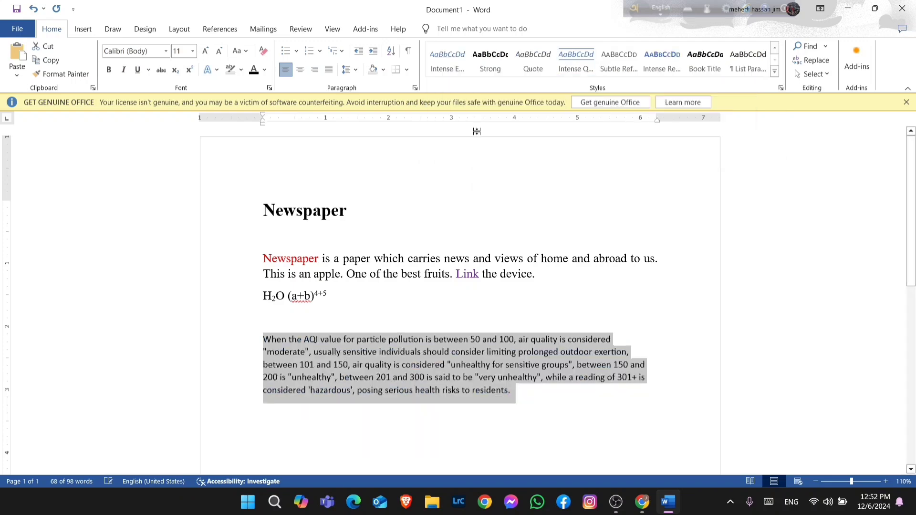
# Set the AQI paragraph's font size to 14 and justify it
pyautogui.click(531, 416)
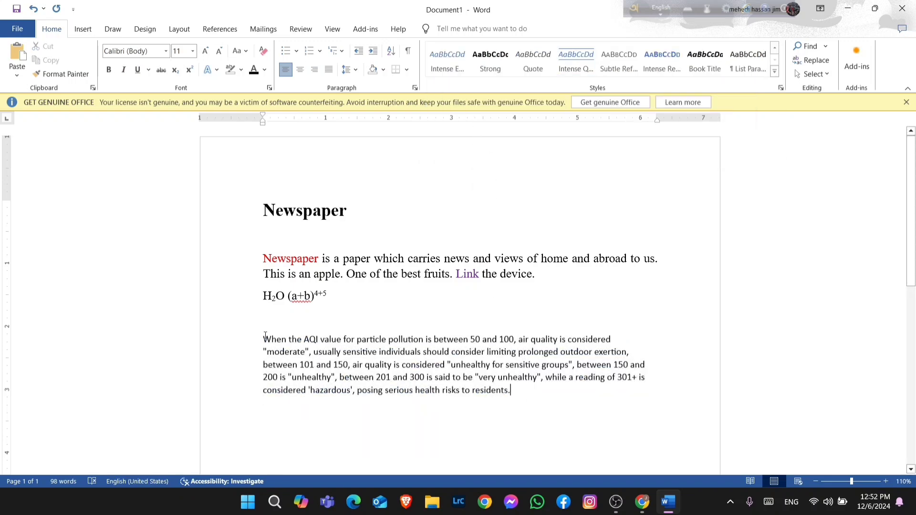
pyautogui.moveTo(264, 338); pyautogui.dragTo(529, 398)
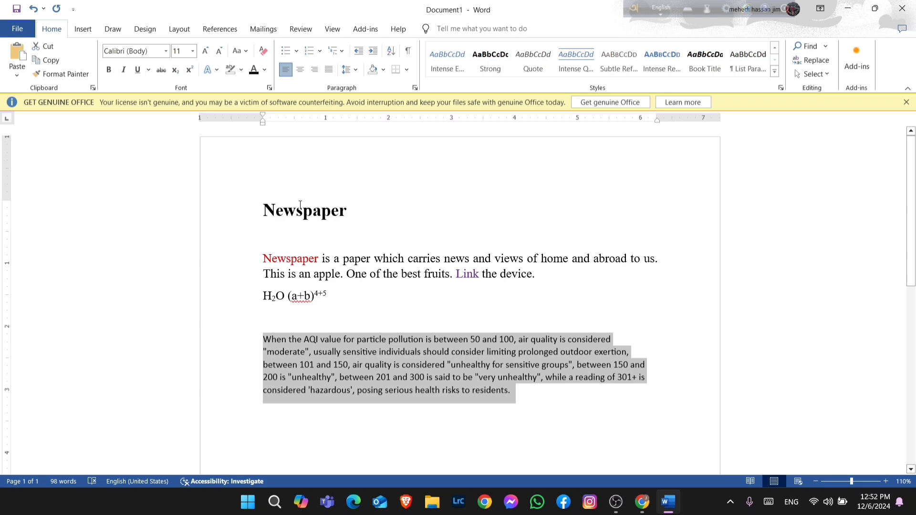
pyautogui.click(193, 51)
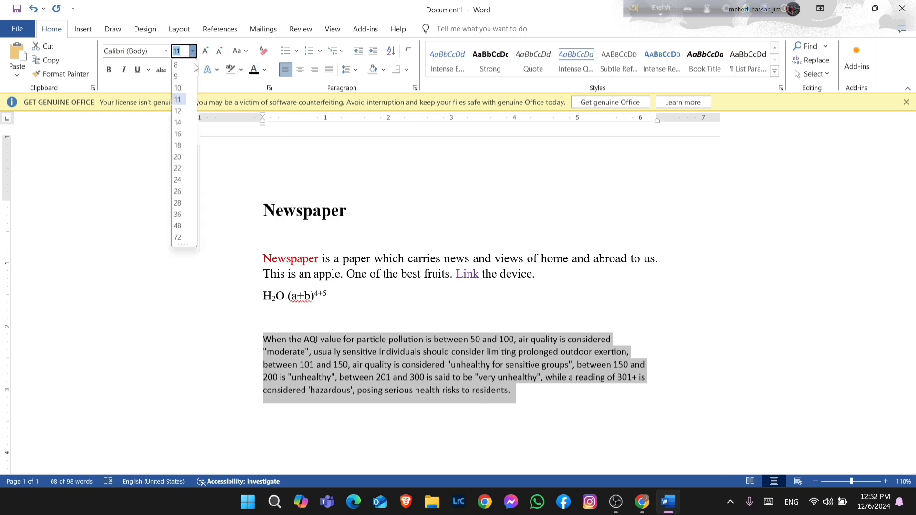
pyautogui.click(176, 123)
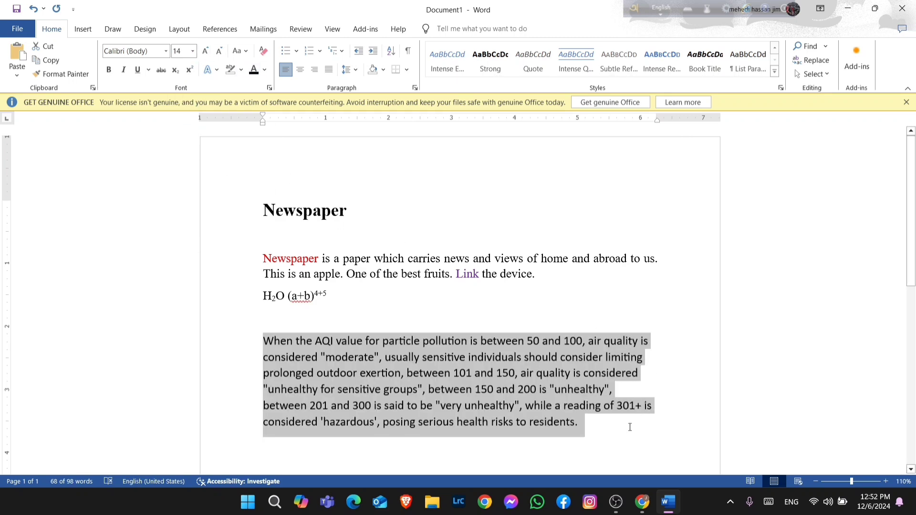
pyautogui.click(328, 70)
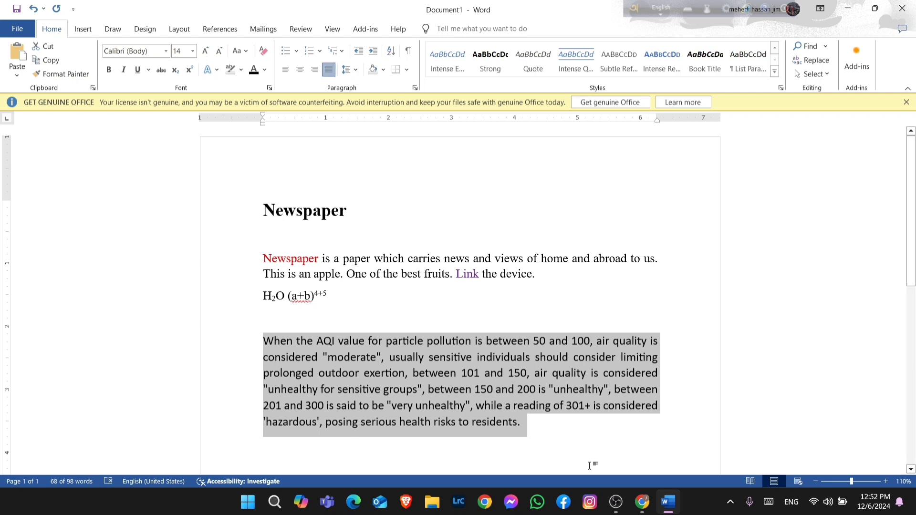
pyautogui.click(564, 447)
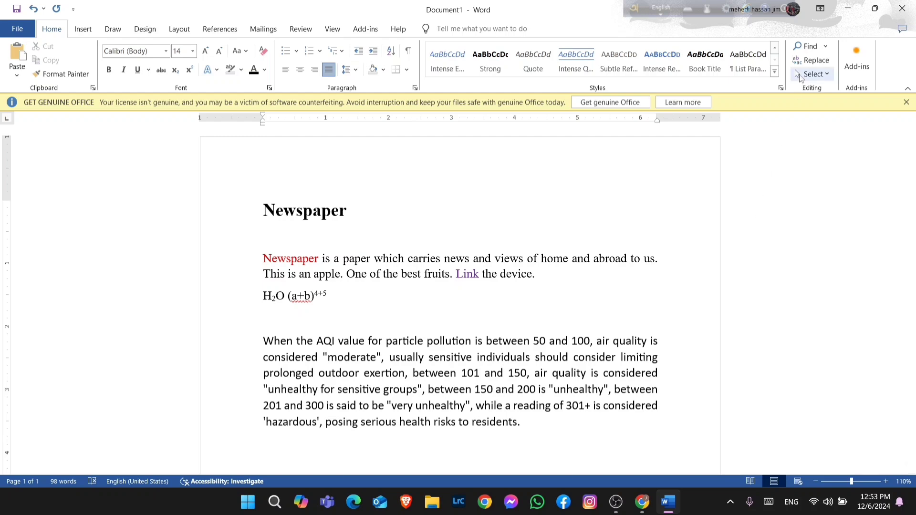
# Open the Navigation pane for searching the document
pyautogui.click(825, 46)
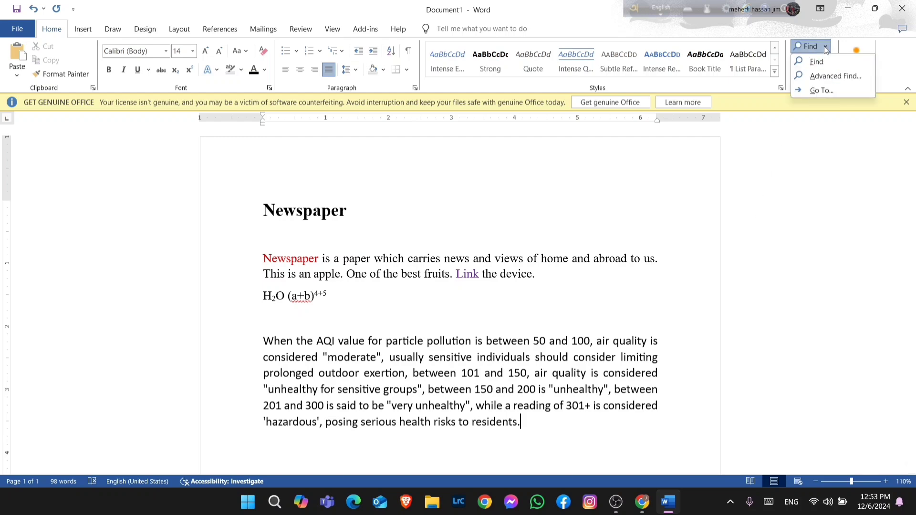
pyautogui.click(824, 59)
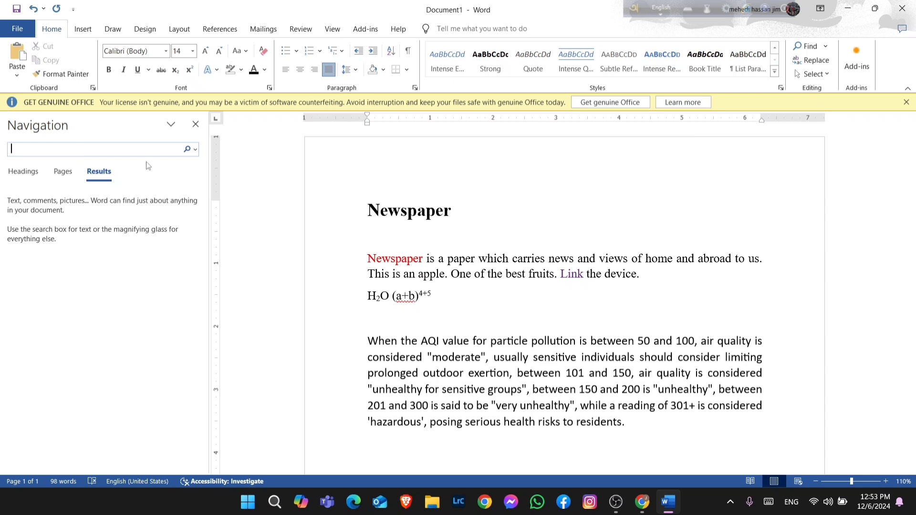
pyautogui.scroll(-5, 499, 192)
pyautogui.scroll(-4, 693, 393)
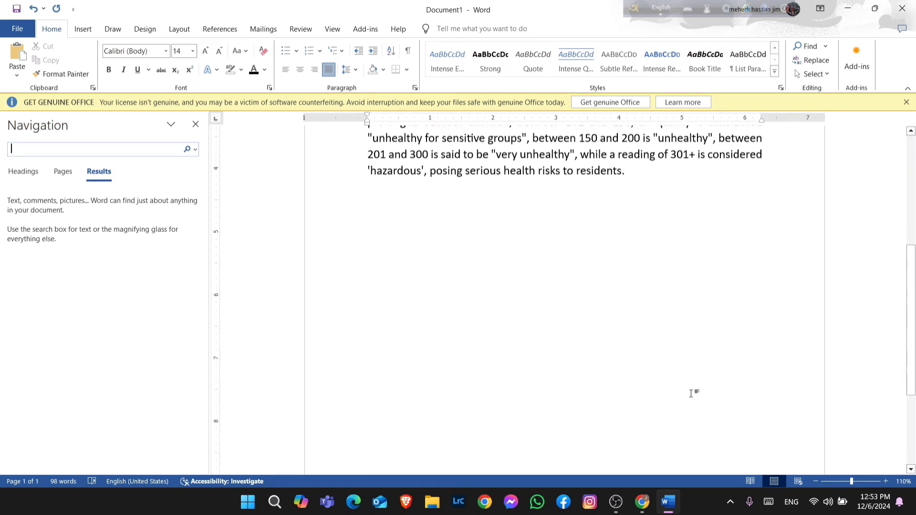
pyautogui.scroll(6, 693, 388)
pyautogui.scroll(3, 668, 375)
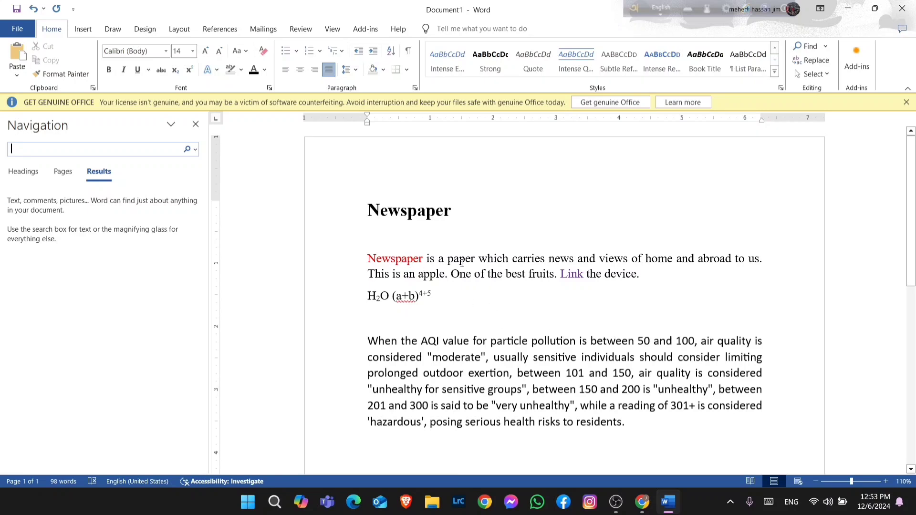
# Misspell the word Newspaper at the start of the body paragraph as Newspeper
pyautogui.click(407, 258)
pyautogui.moveTo(401, 259); pyautogui.dragTo(406, 258)
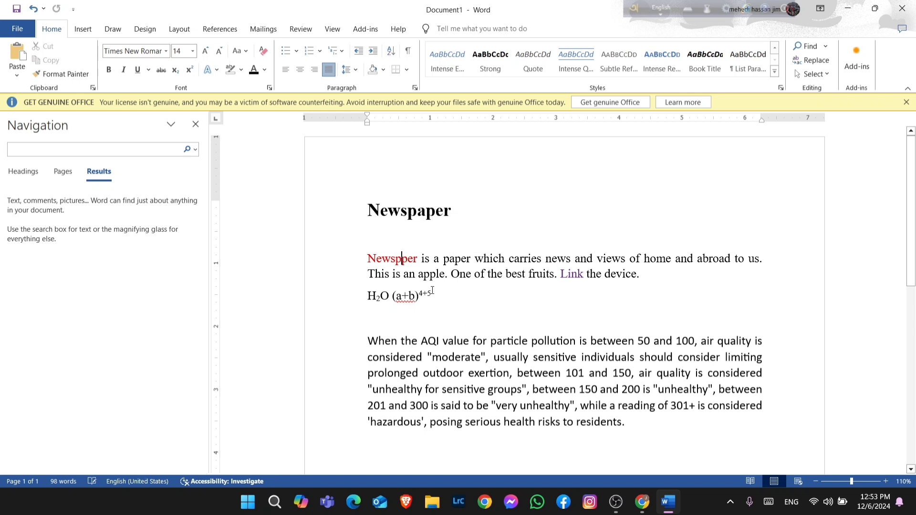
pyautogui.press('Delete')
pyautogui.write('e')
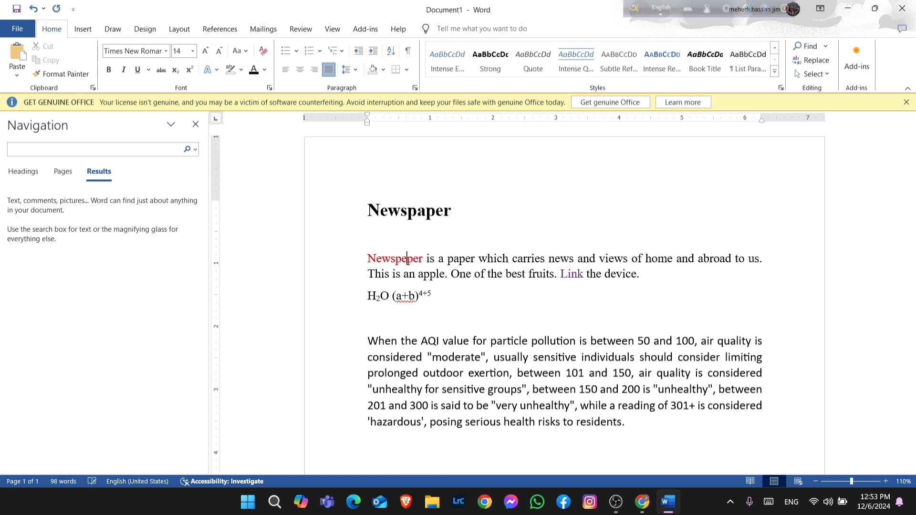
pyautogui.click(462, 303)
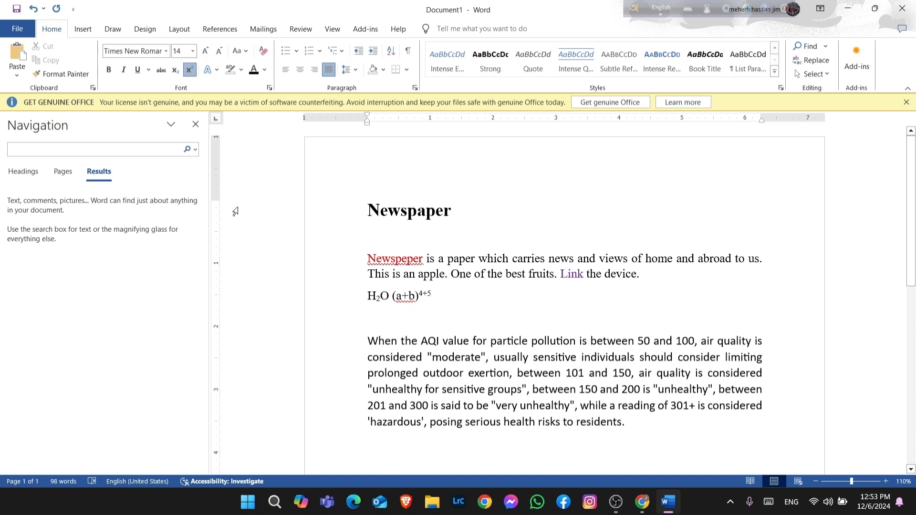
# Search the document for newspeper, then clear the search box
pyautogui.click(145, 150)
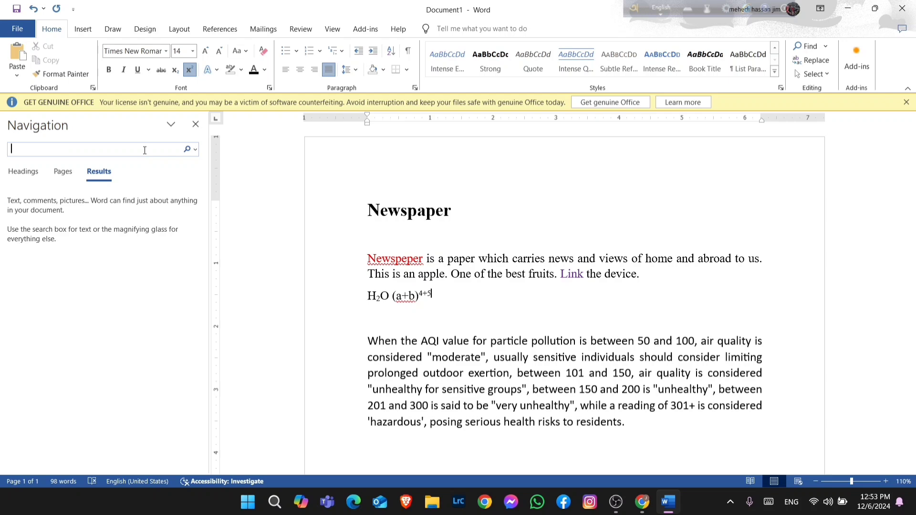
pyautogui.write('newspep')
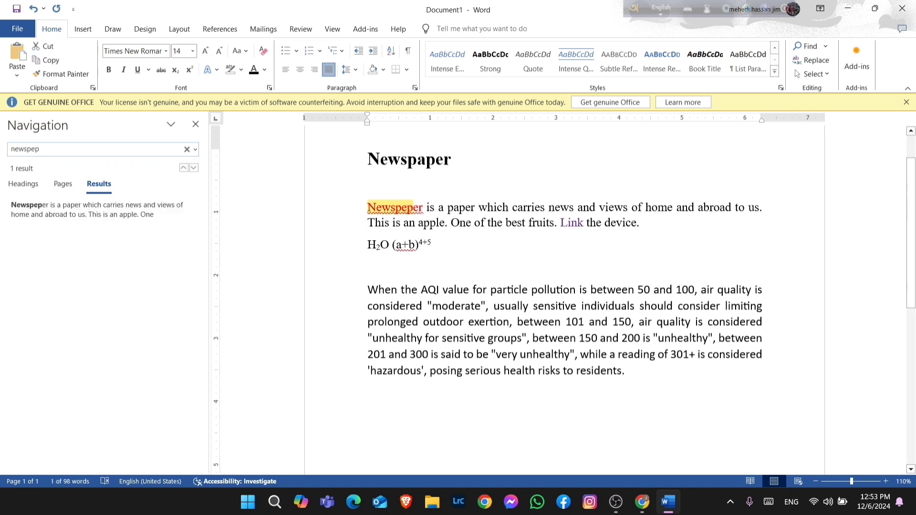
pyautogui.write('er')
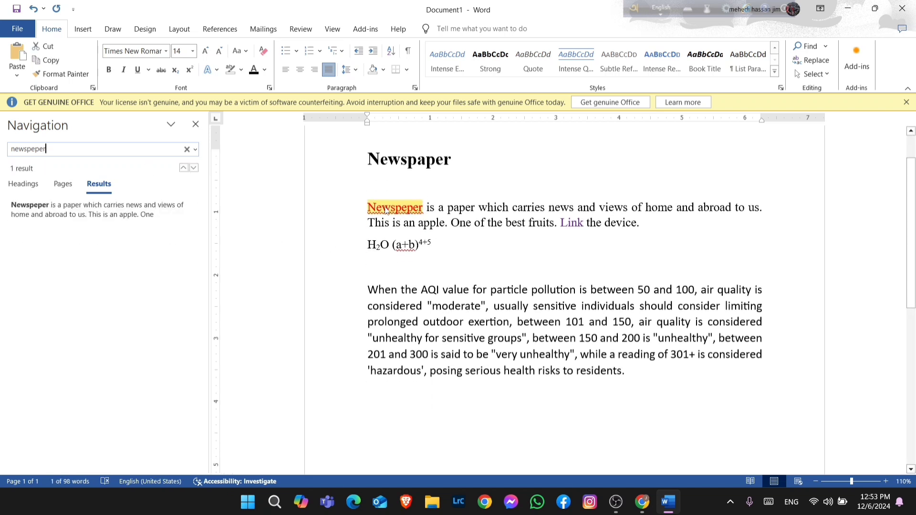
pyautogui.click(187, 149)
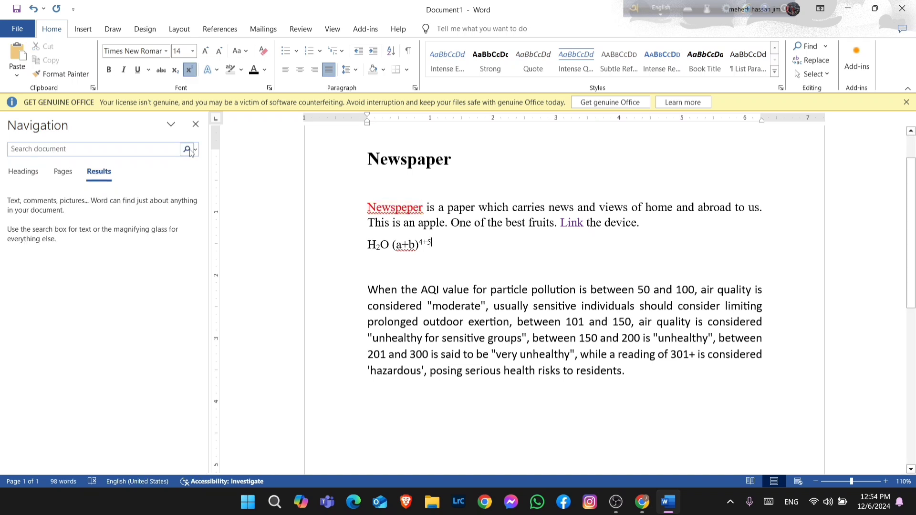
pyautogui.click(451, 237)
pyautogui.scroll(-2, 459, 267)
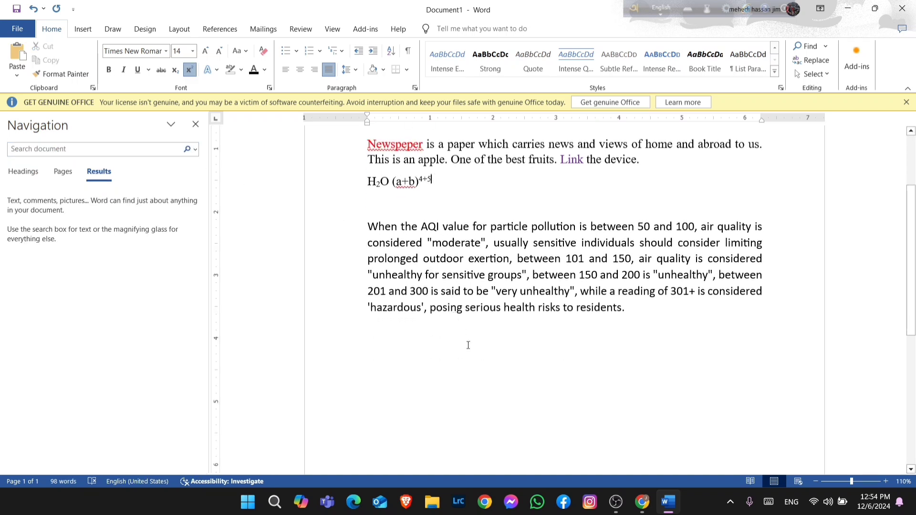
pyautogui.scroll(2, 475, 375)
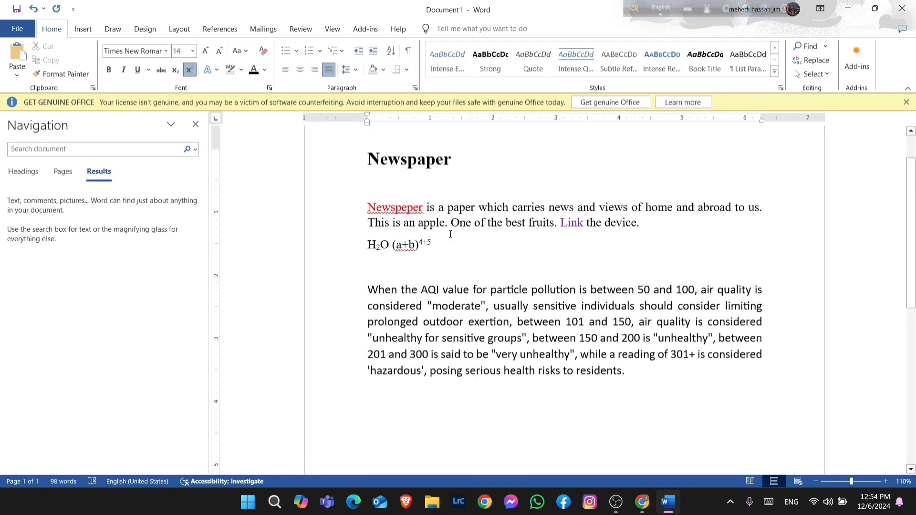
pyautogui.scroll(-2, 452, 296)
pyautogui.scroll(3, 457, 336)
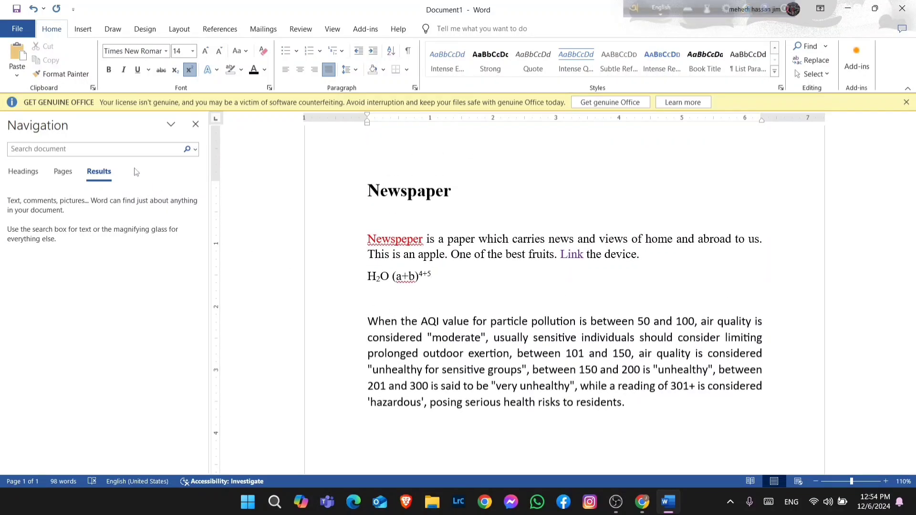
pyautogui.click(118, 150)
pyautogui.scroll(-3, 485, 415)
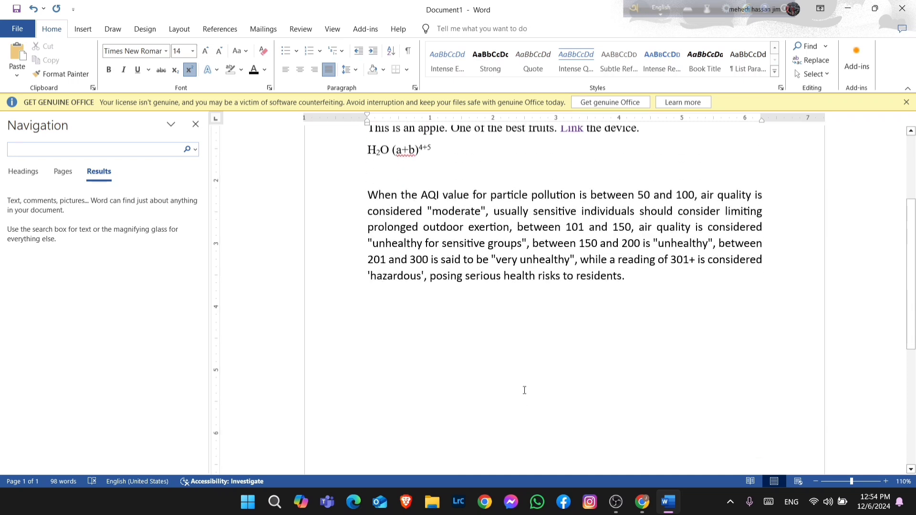
# Add a new line after the AQI paragraph containing a person's name, correcting a typo in it
pyautogui.click(551, 344)
pyautogui.click(624, 292)
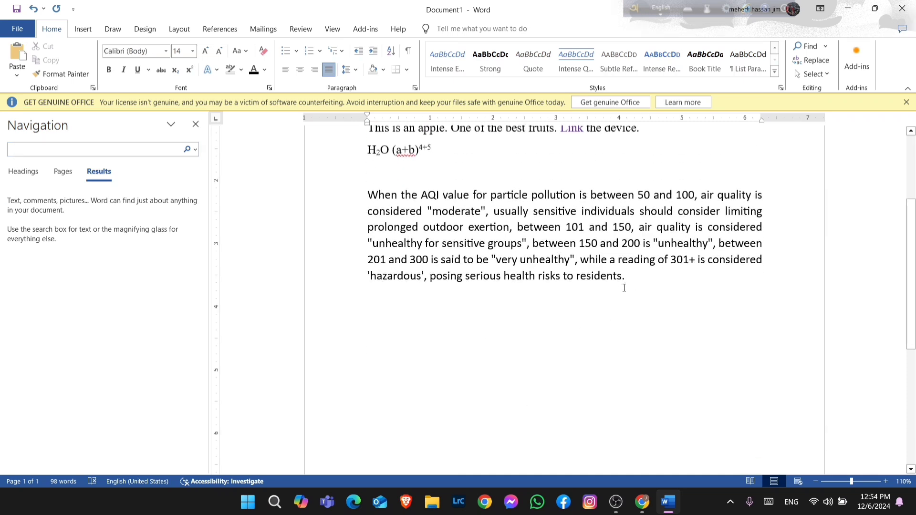
pyautogui.press('Return')
pyautogui.write('rofoq')
pyautogui.scroll(1, 617, 291)
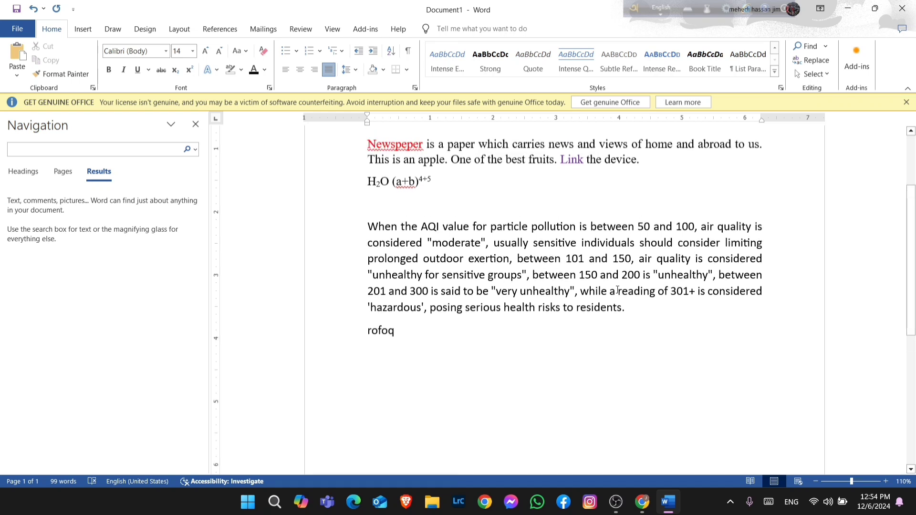
pyautogui.press('Left')
pyautogui.press('BackSpace')
pyautogui.write('i')
pyautogui.press('Right')
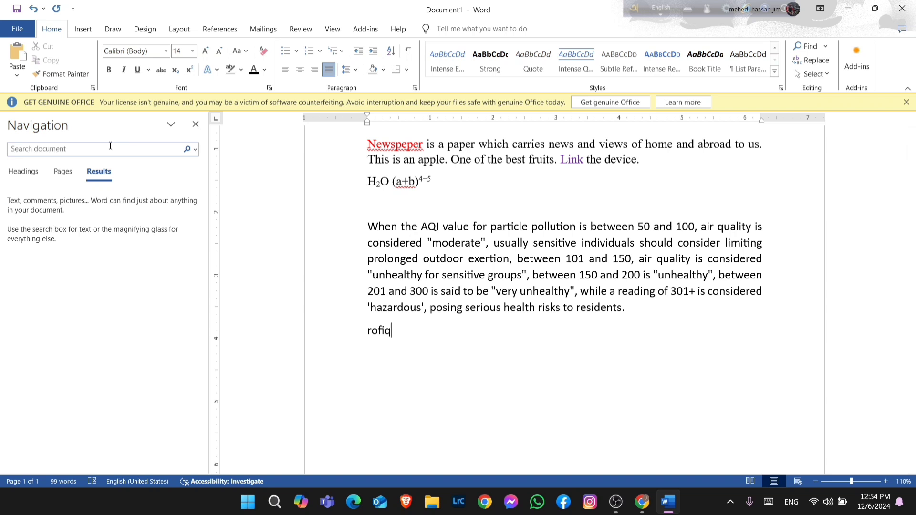
# Search the document for the newly typed name
pyautogui.click(110, 148)
pyautogui.write('rof')
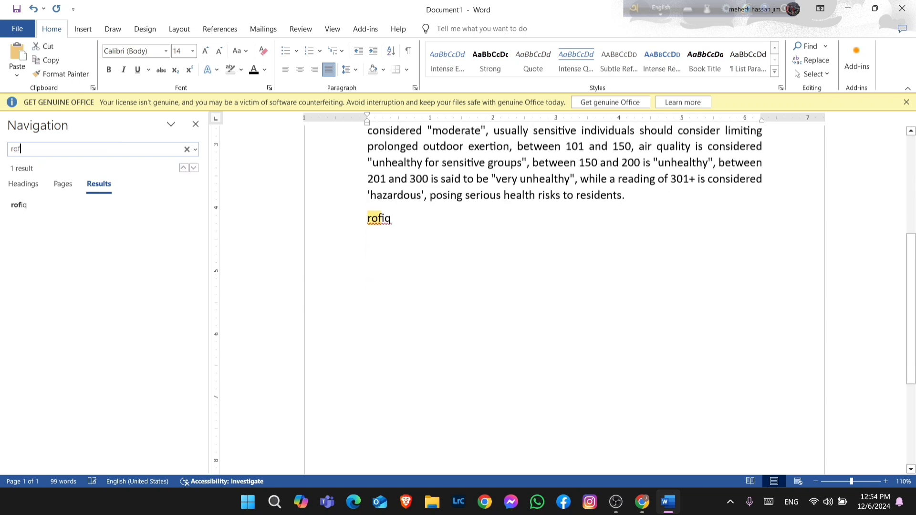
pyautogui.write('iq')
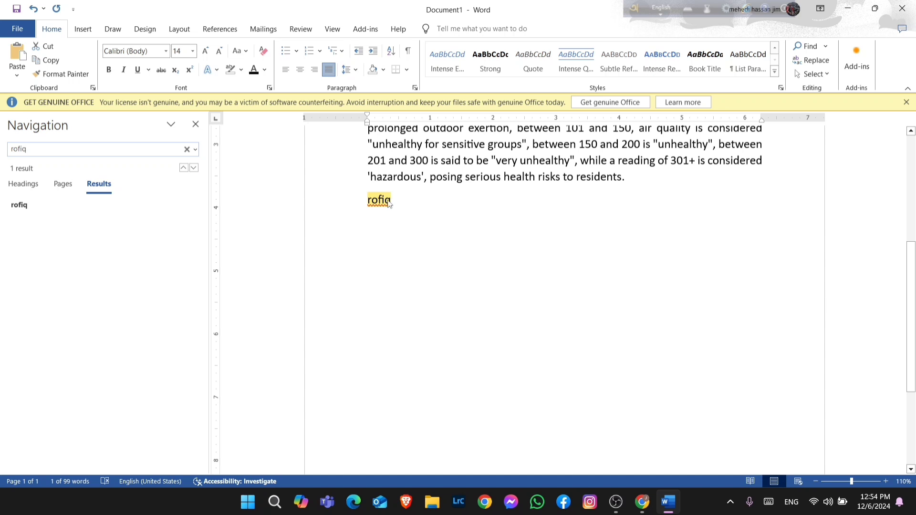
pyautogui.scroll(1, 377, 223)
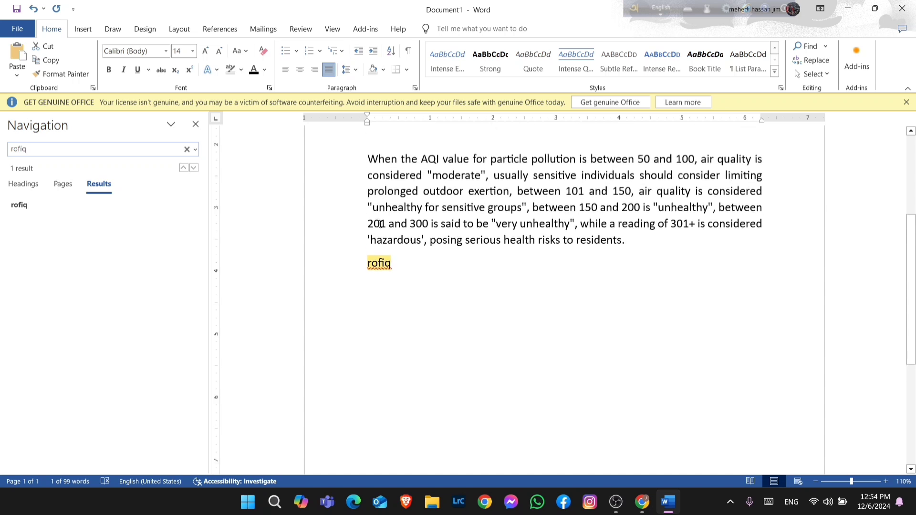
# Clear the search and search the document for 150
pyautogui.press('BackSpace')
pyautogui.press('BackSpace')
pyautogui.press('BackSpace')
pyautogui.press('BackSpace')
pyautogui.press('BackSpace')
pyautogui.scroll(-1, 351, 228)
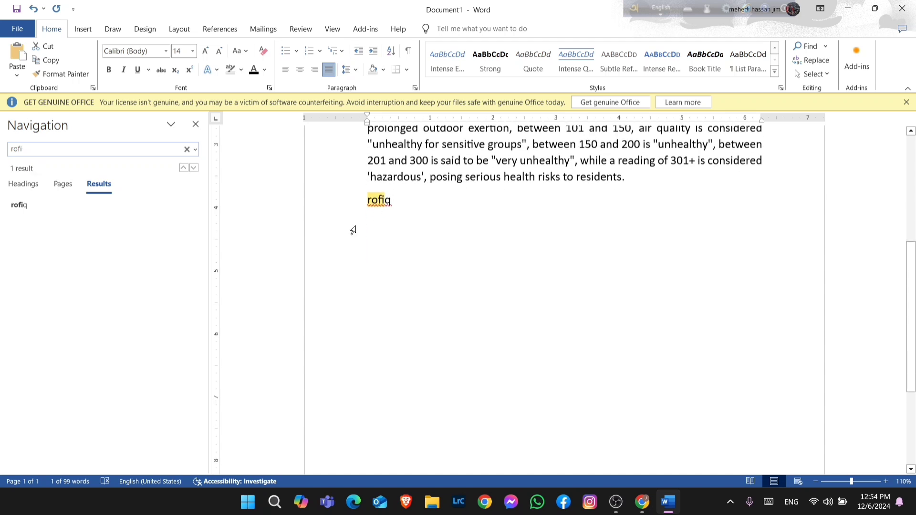
pyautogui.scroll(3, 820, 303)
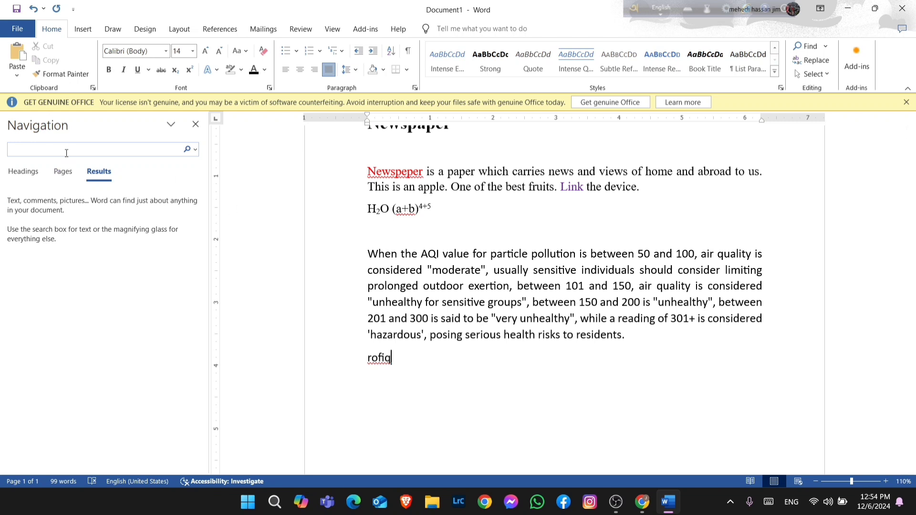
pyautogui.write('0')
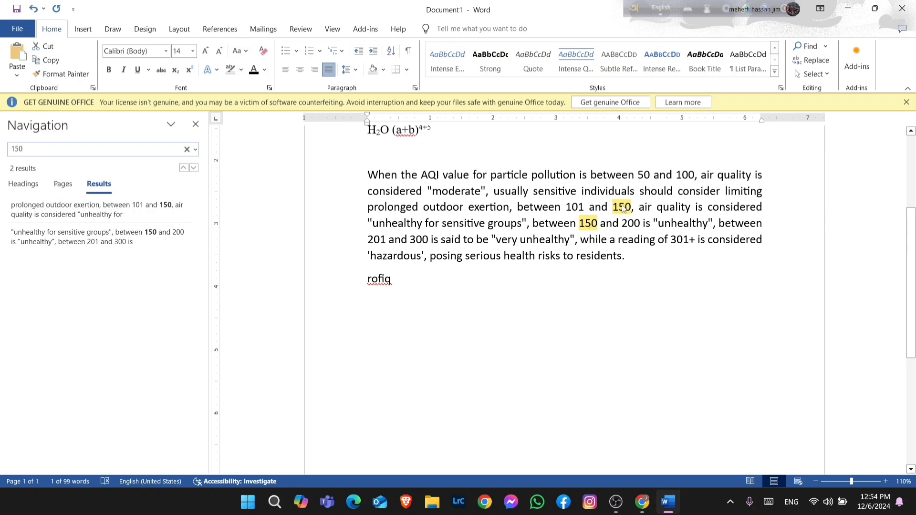
pyautogui.scroll(4, 552, 243)
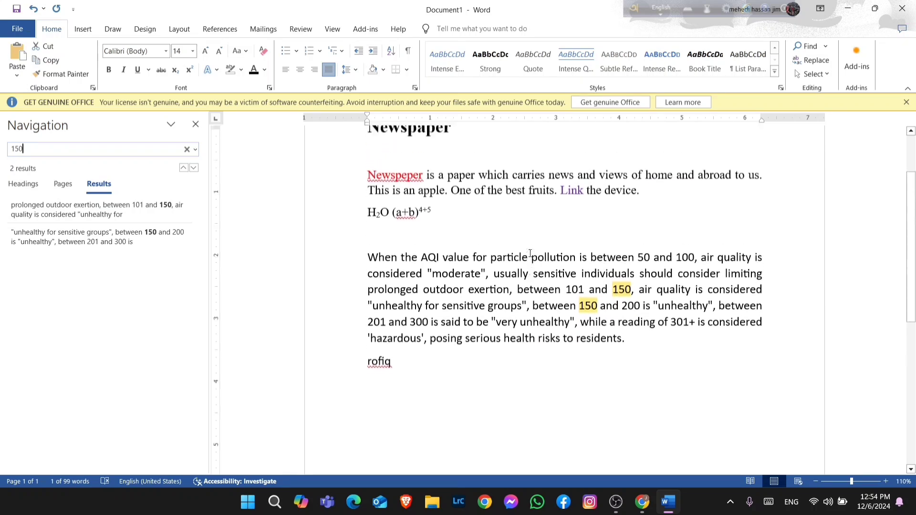
pyautogui.scroll(-1, 517, 241)
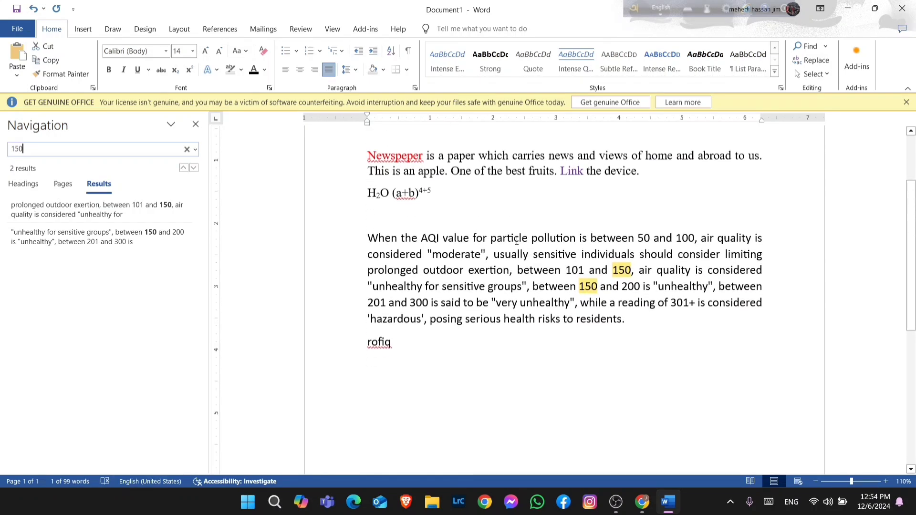
pyautogui.scroll(1, 517, 241)
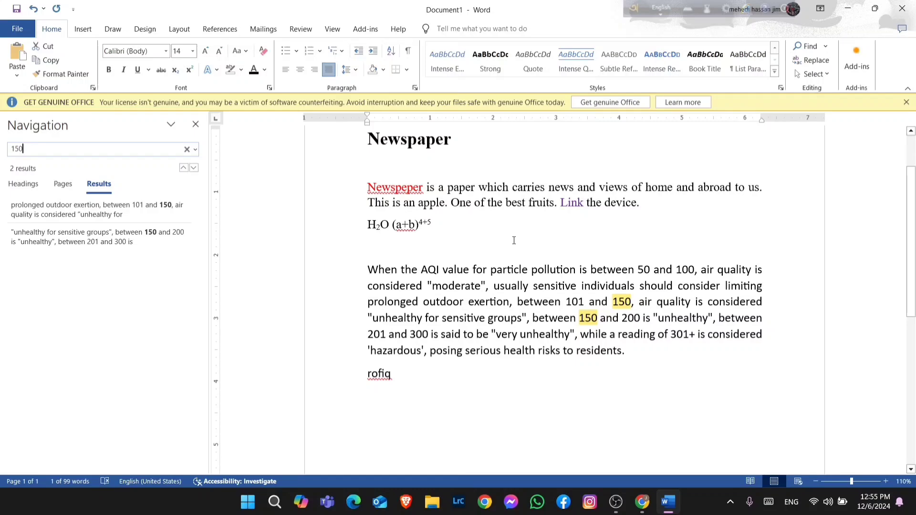
# Open the Replace dialog and enter Newspeper as the text to find
pyautogui.click(817, 62)
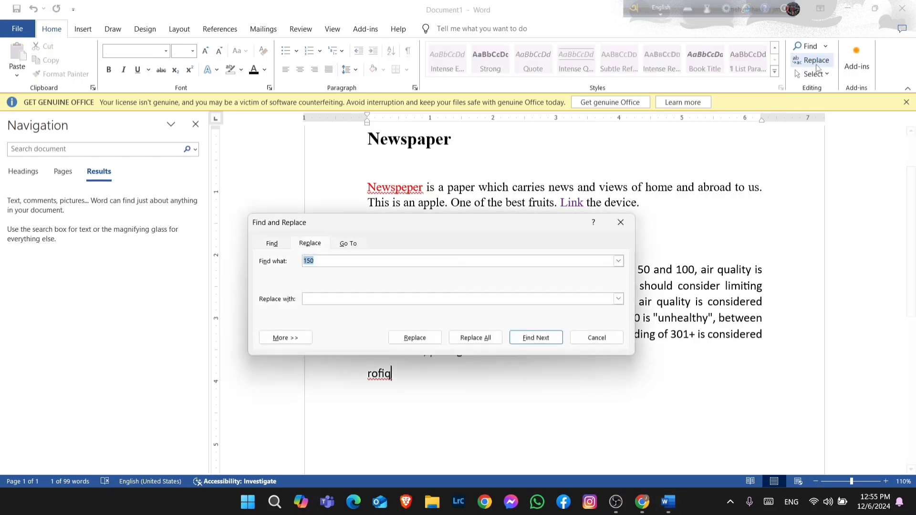
pyautogui.moveTo(553, 222); pyautogui.dragTo(497, 217)
pyautogui.moveTo(296, 222); pyautogui.dragTo(186, 197)
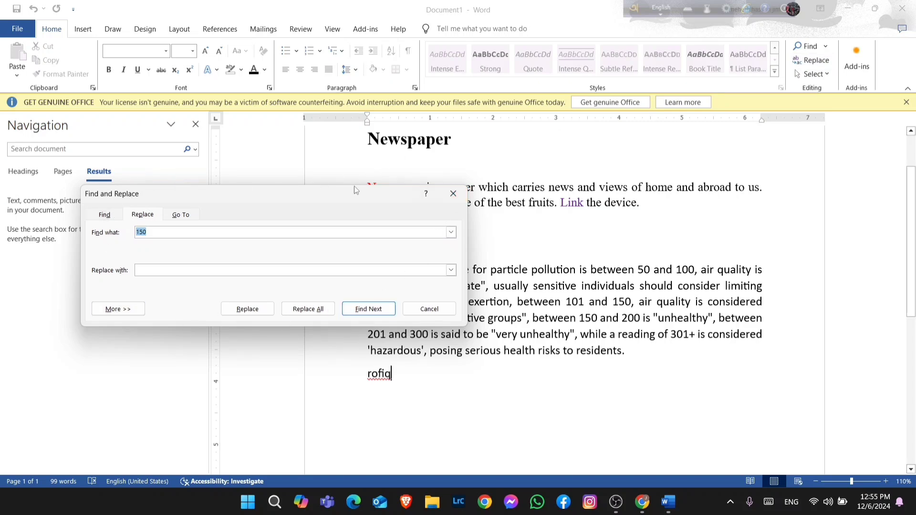
pyautogui.moveTo(354, 193); pyautogui.dragTo(369, 233)
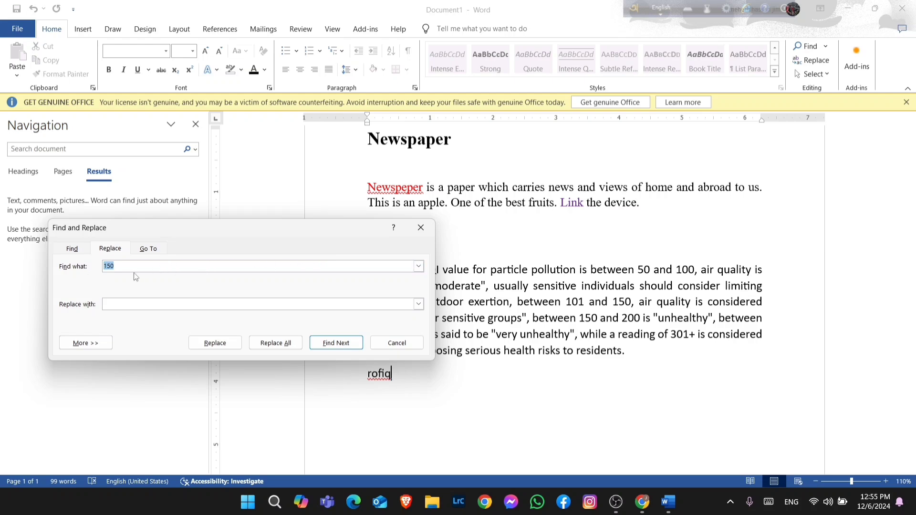
pyautogui.press('BackSpace')
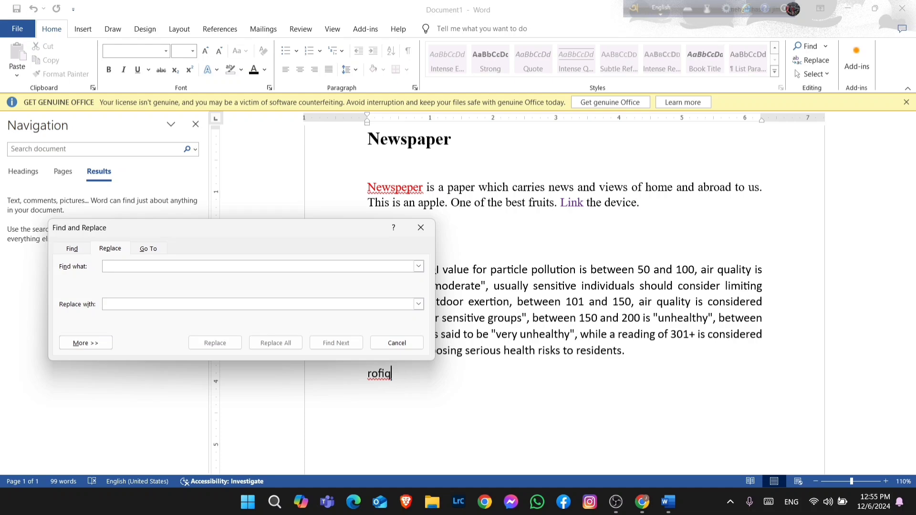
pyautogui.write('N')
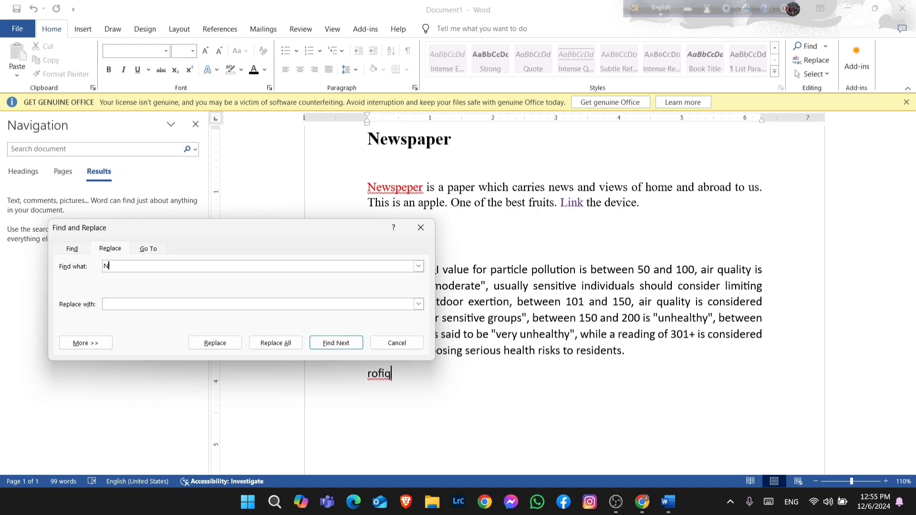
pyautogui.write('ewspeper')
pyautogui.click(423, 188)
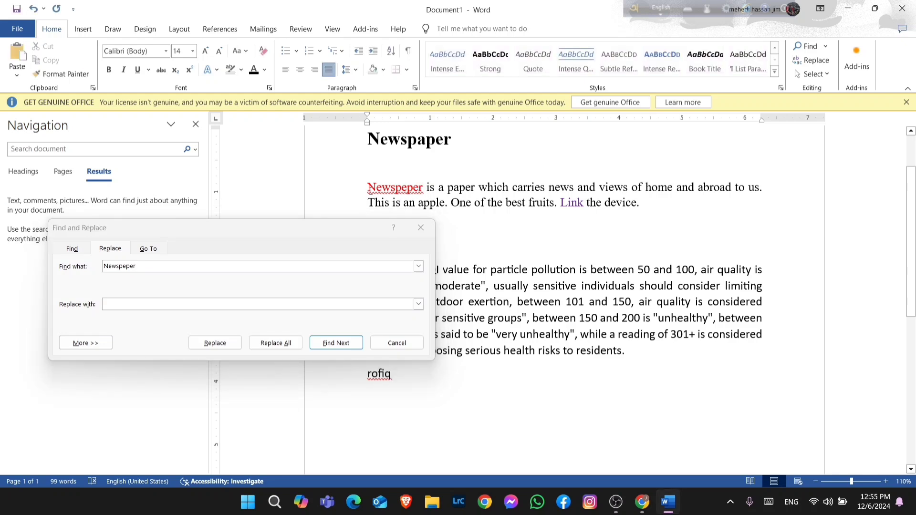
# Replace all occurrences with Newspaper and close the Find and Replace dialog
pyautogui.click(194, 267)
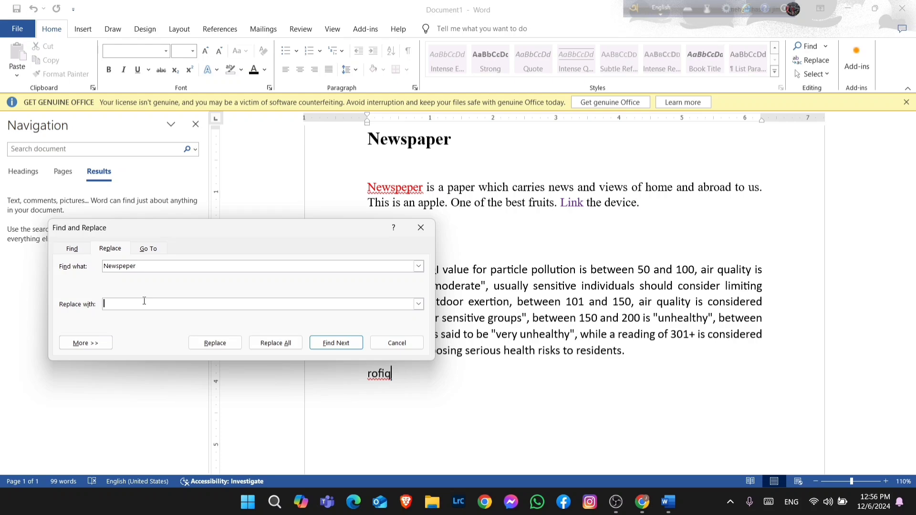
pyautogui.write('N')
pyautogui.write('w')
pyautogui.write('+e')
pyautogui.press('BackSpace')
pyautogui.press('BackSpace')
pyautogui.press('BackSpace')
pyautogui.write('ewspaper')
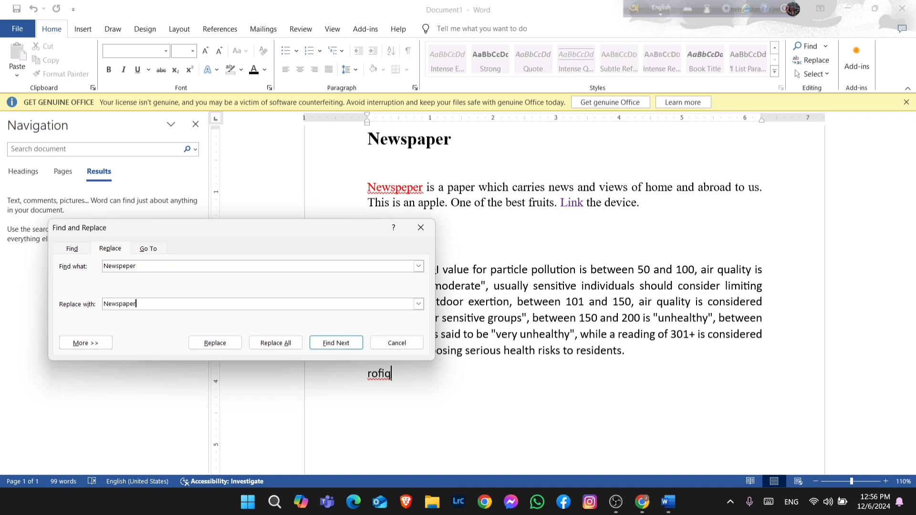
pyautogui.click(261, 348)
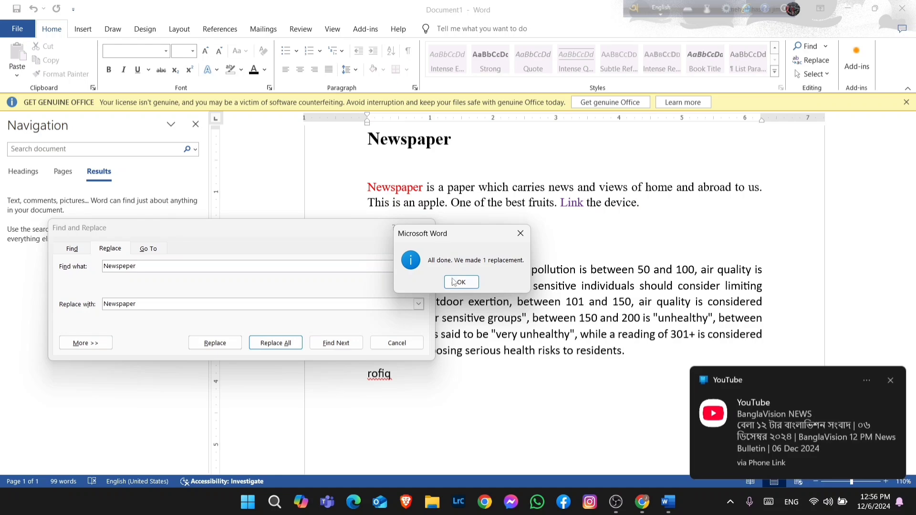
pyautogui.click(890, 382)
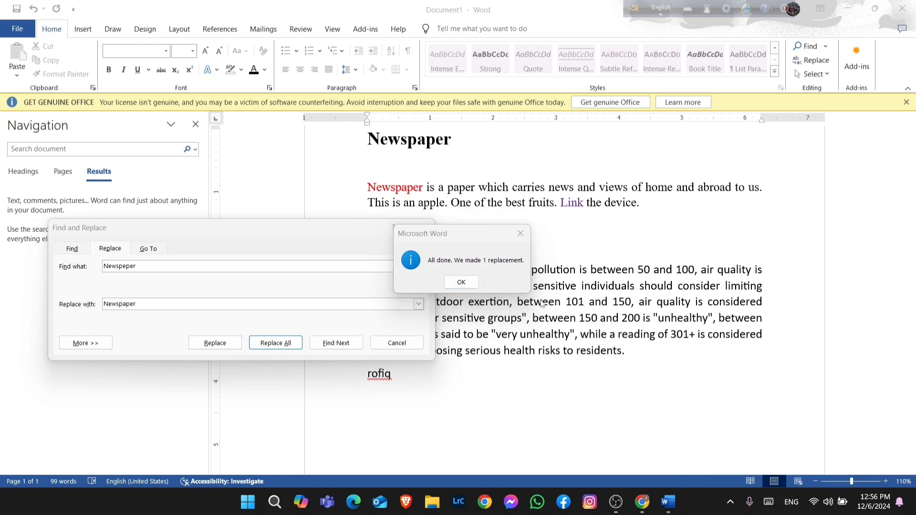
pyautogui.click(461, 282)
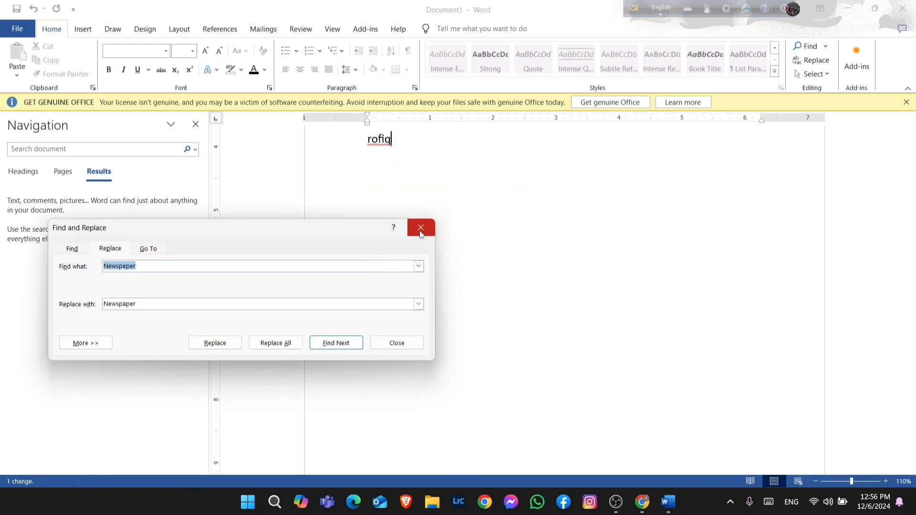
pyautogui.click(421, 228)
# Reopen the Replace dialog and enter 150 as the text to find
pyautogui.scroll(5, 477, 252)
pyautogui.scroll(1, 478, 253)
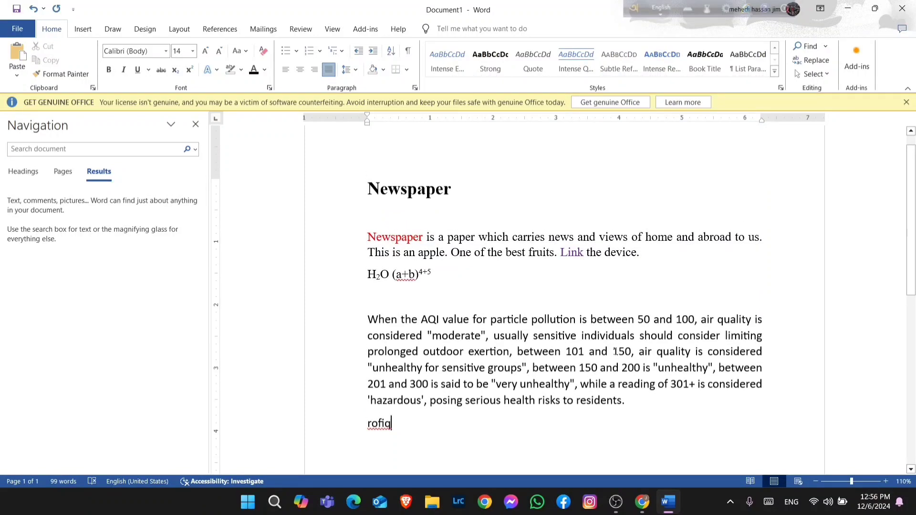
pyautogui.moveTo(613, 352)
pyautogui.mouseDown()
pyautogui.moveTo(639, 357)
pyautogui.moveTo(630, 353)
pyautogui.mouseUp()
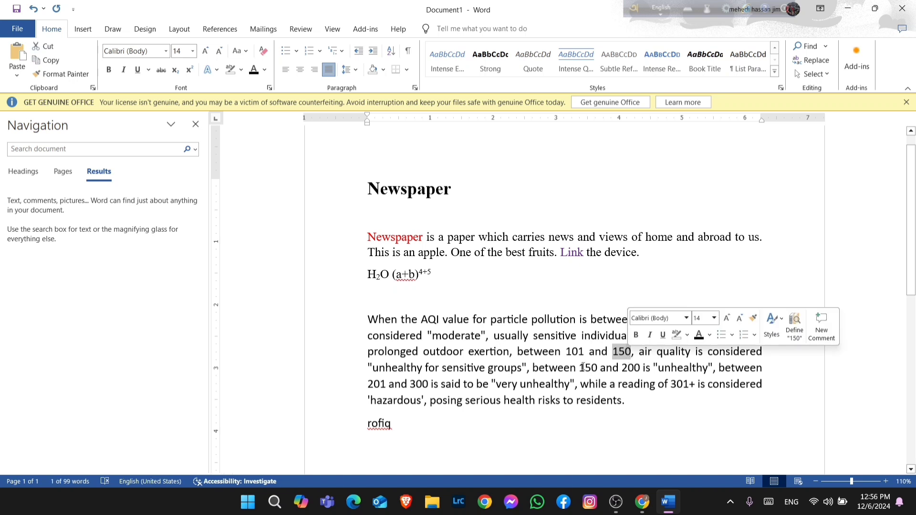
pyautogui.click(589, 427)
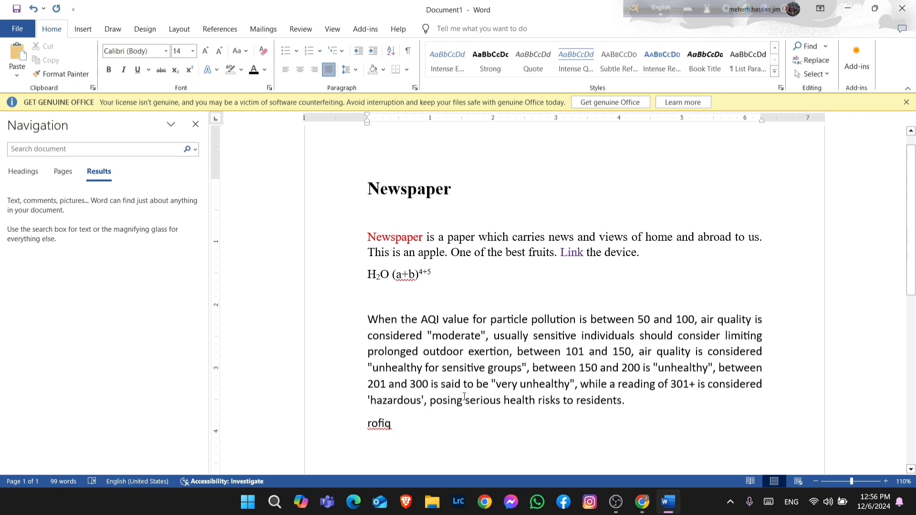
pyautogui.click(810, 61)
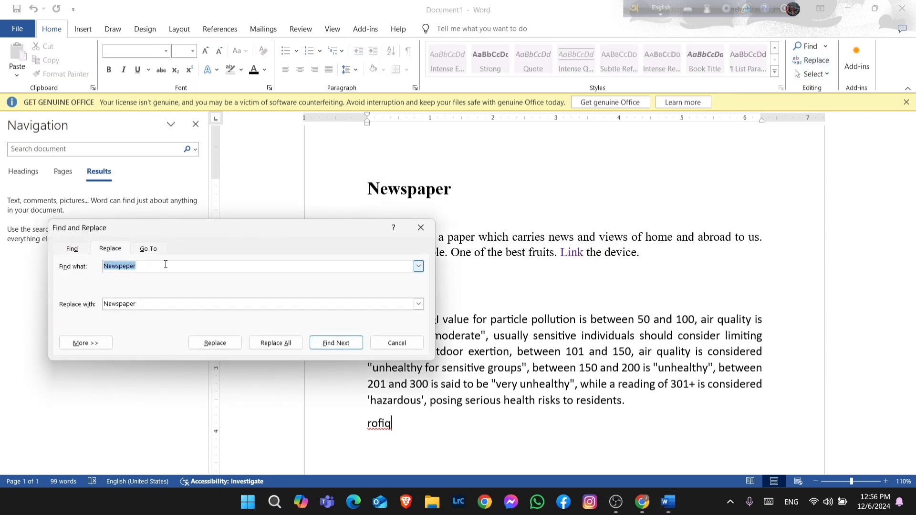
pyautogui.press('BackSpace')
pyautogui.write('150')
pyautogui.click(144, 307)
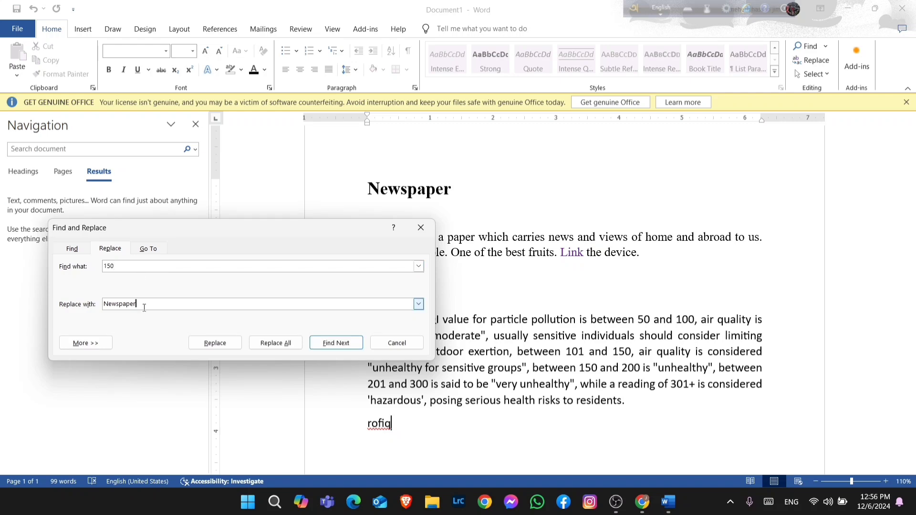
# Replace all occurrences of 150 with 152 and close the dialog
pyautogui.press('BackSpace')
pyautogui.press('BackSpace')
pyautogui.press('BackSpace')
pyautogui.press('BackSpace')
pyautogui.press('BackSpace')
pyautogui.press('BackSpace')
pyautogui.press('BackSpace')
pyautogui.press('BackSpace')
pyautogui.write('125')
pyautogui.press('BackSpace')
pyautogui.press('BackSpace')
pyautogui.write('52')
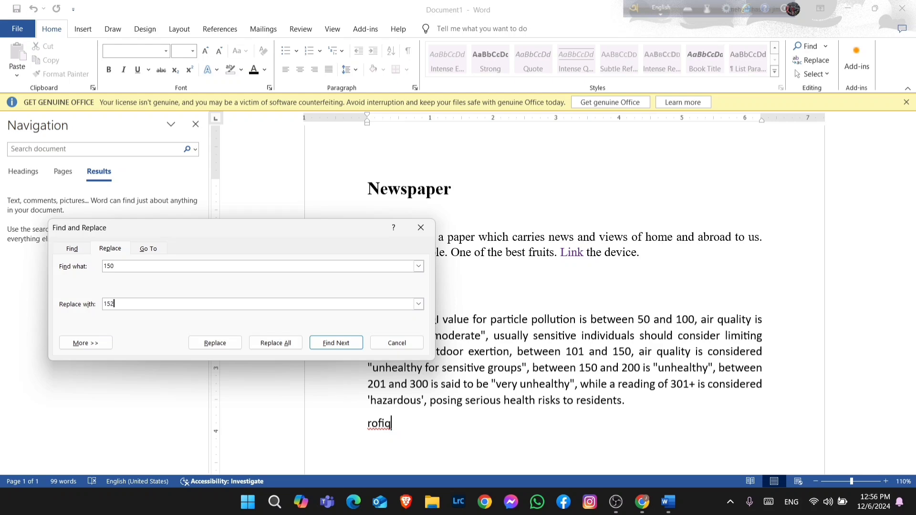
pyautogui.click(260, 352)
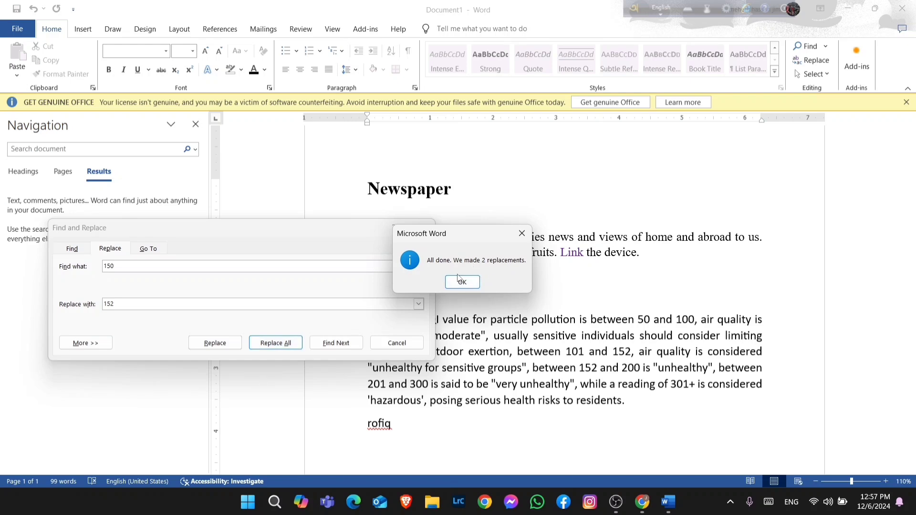
pyautogui.click(462, 282)
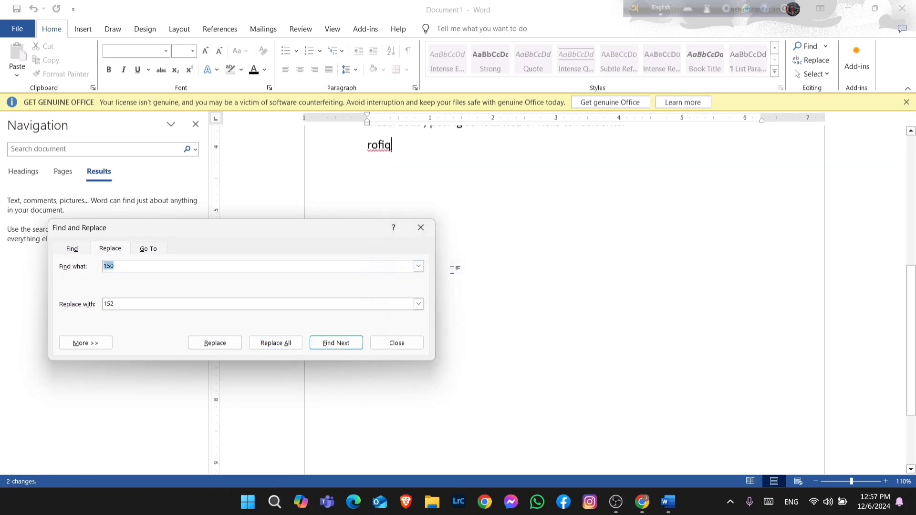
pyautogui.click(422, 229)
# Inspect the replaced 152 values in the AQI paragraph
pyautogui.scroll(3, 496, 291)
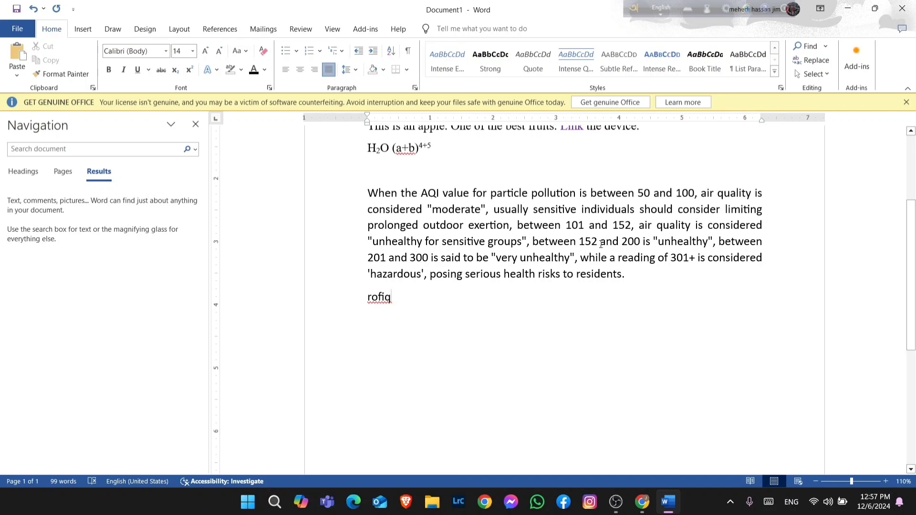
pyautogui.moveTo(599, 242); pyautogui.dragTo(579, 243)
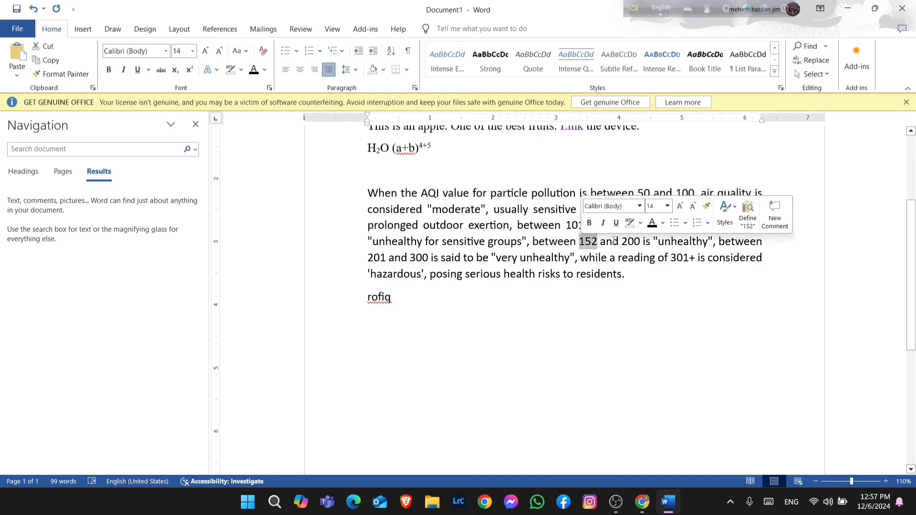
pyautogui.click(616, 289)
pyautogui.doubleClick(625, 226)
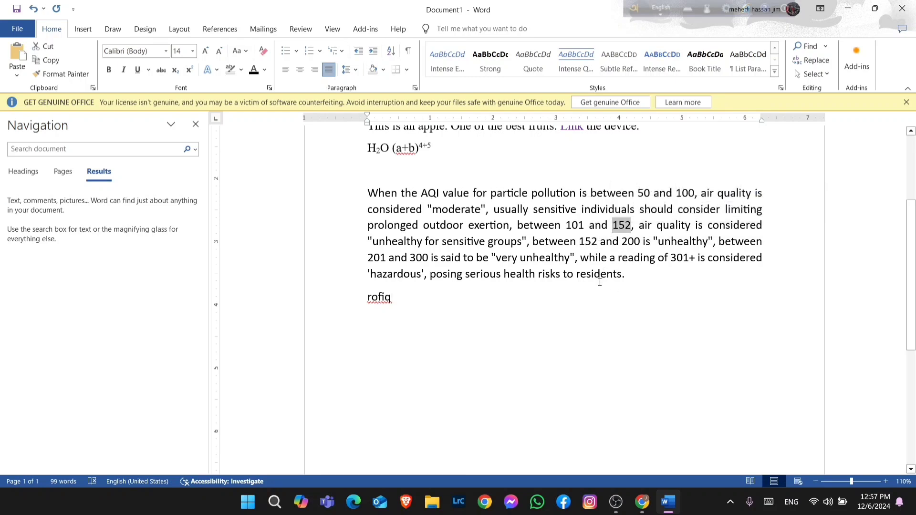
pyautogui.click(593, 309)
# Close the Navigation pane
pyautogui.scroll(2, 502, 330)
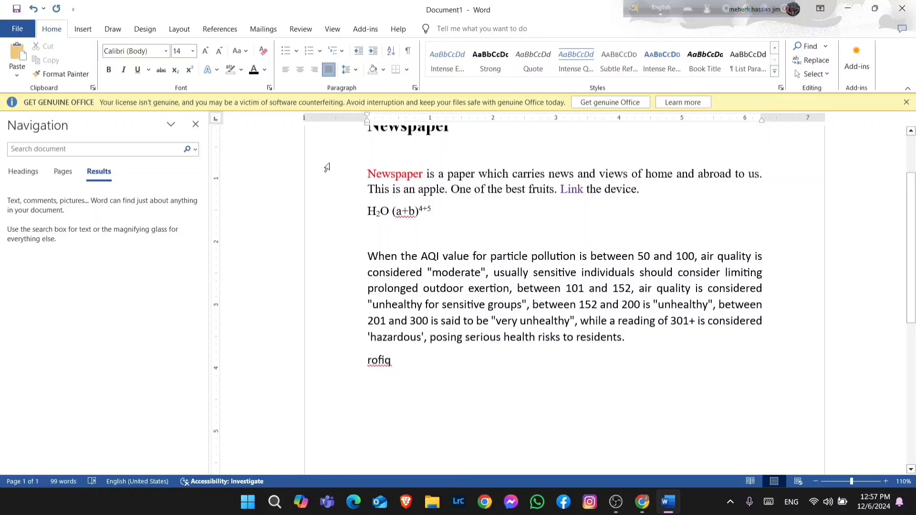
pyautogui.click(196, 124)
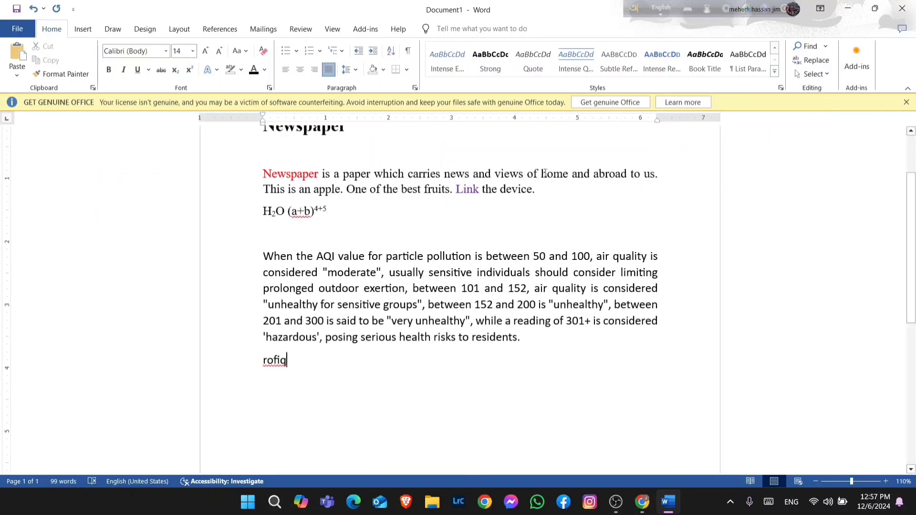
pyautogui.click(824, 75)
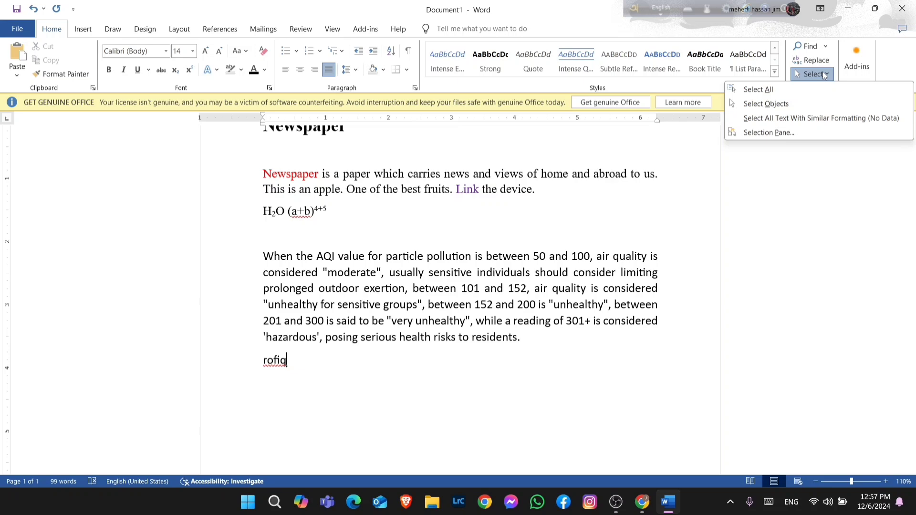
pyautogui.click(825, 75)
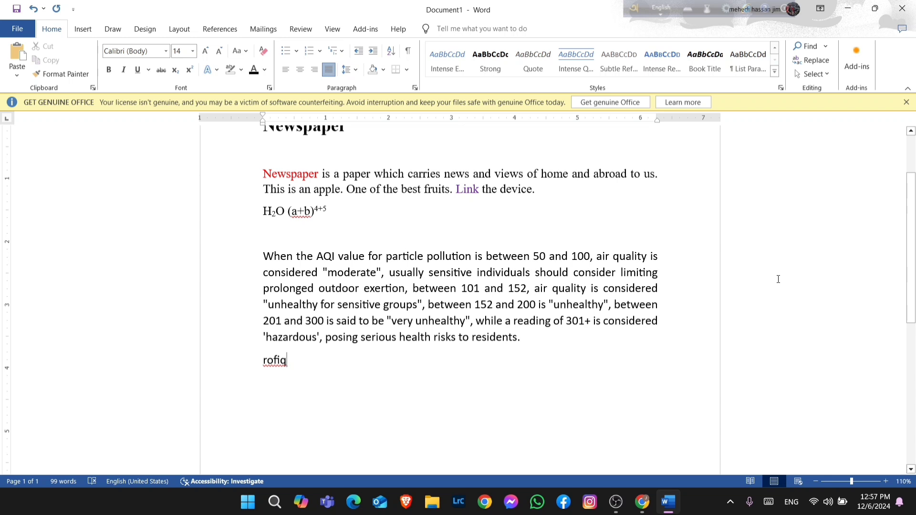
pyautogui.scroll(1, 778, 275)
pyautogui.scroll(-1, 778, 276)
pyautogui.scroll(1, 777, 273)
pyautogui.scroll(2, 778, 273)
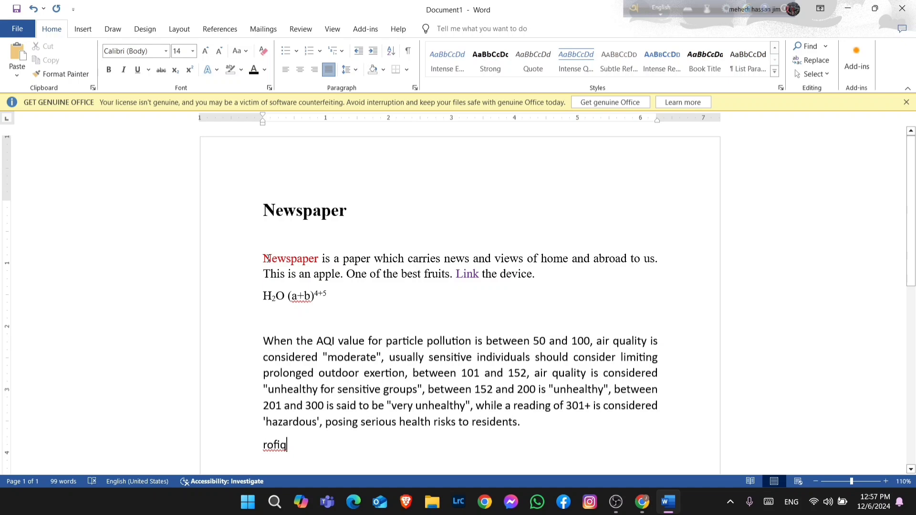
# Apply the Strong style to the first paragraph about newspapers
pyautogui.moveTo(263, 258); pyautogui.dragTo(554, 285)
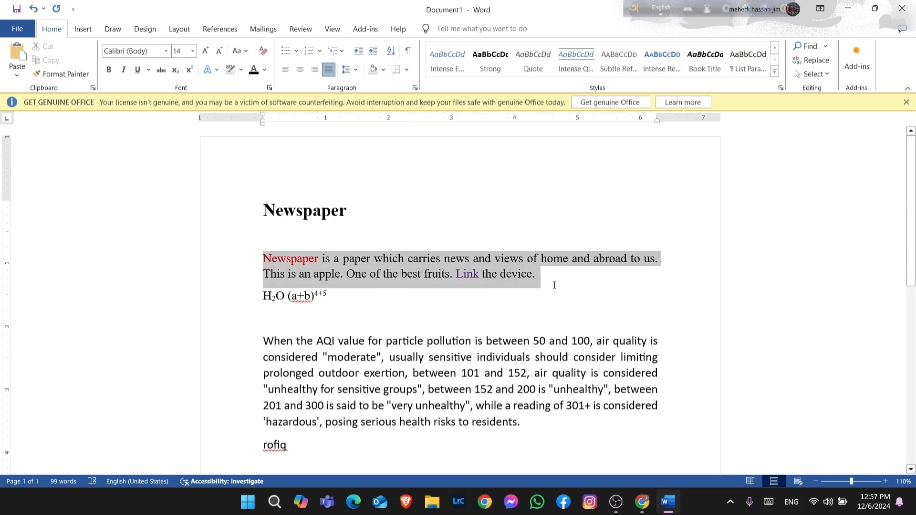
pyautogui.click(491, 60)
pyautogui.click(441, 286)
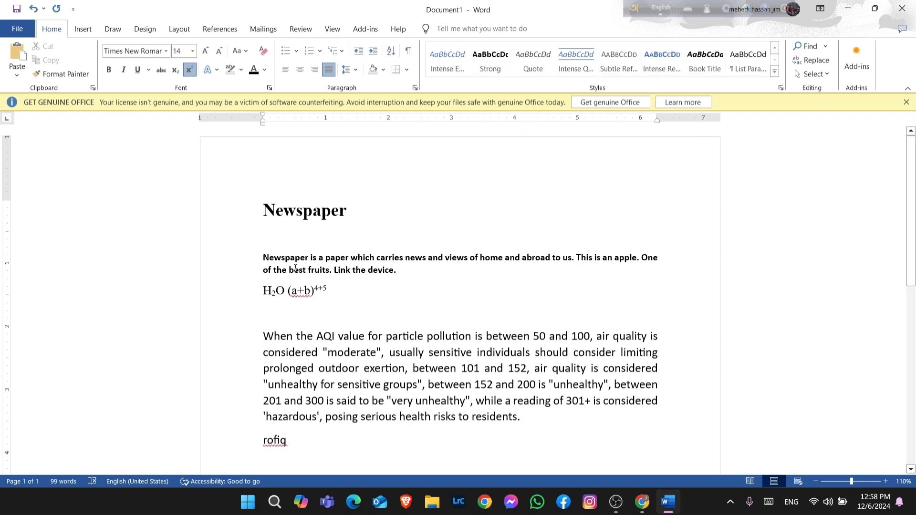
# Copy the first paragraph's formatting onto the AQI paragraph with Format Painter
pyautogui.moveTo(263, 258); pyautogui.dragTo(405, 269)
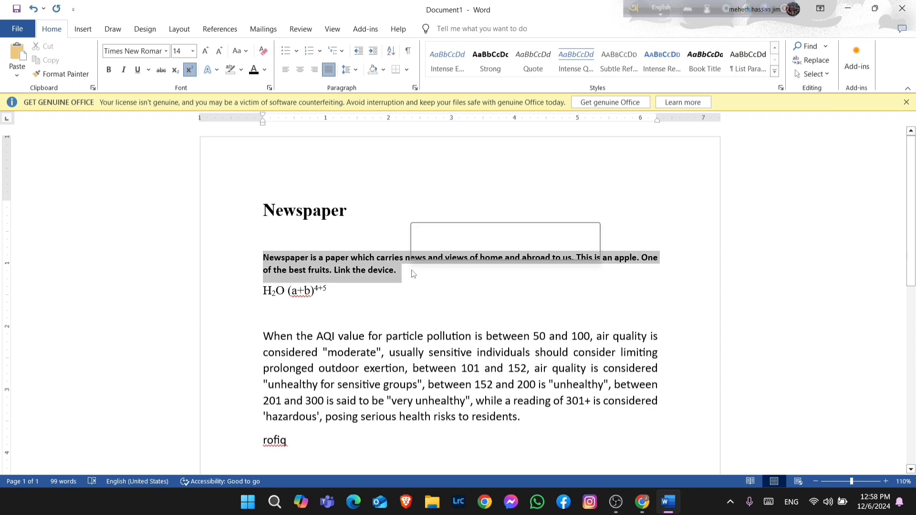
pyautogui.click(66, 74)
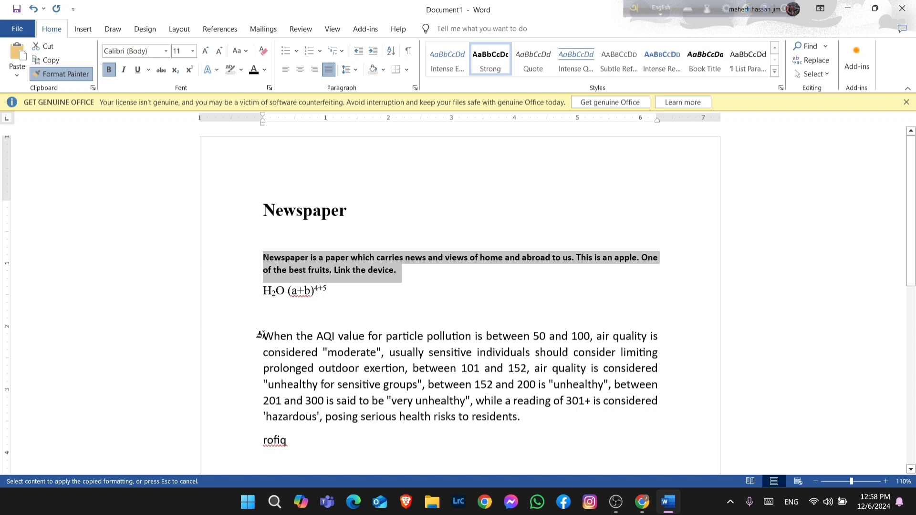
pyautogui.moveTo(261, 336); pyautogui.dragTo(516, 423)
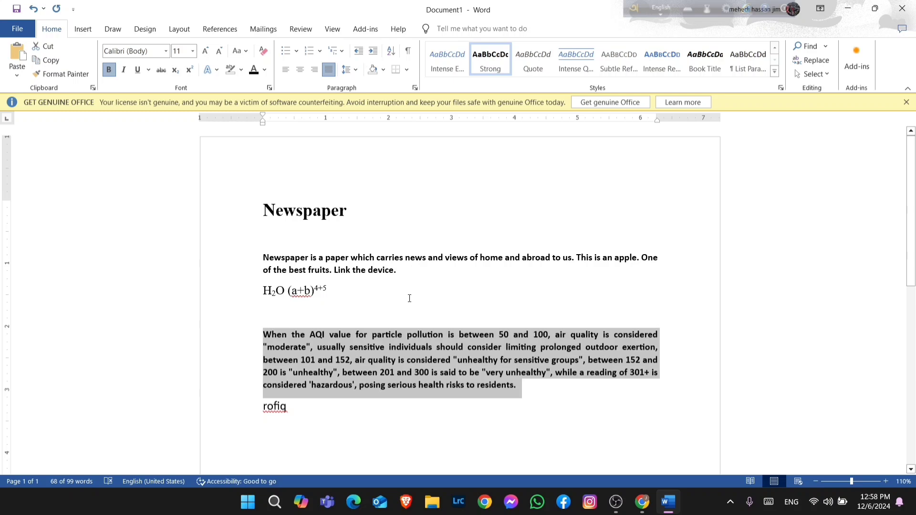
pyautogui.click(441, 323)
# Undo the Format Painter change and the Strong style
pyautogui.hotkey('ctrl', 'z')
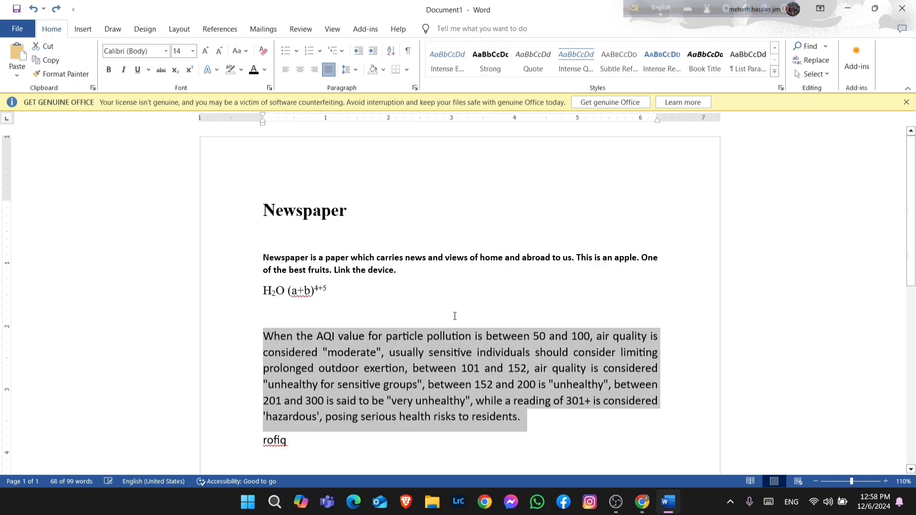
pyautogui.hotkey('ctrl', 'z')
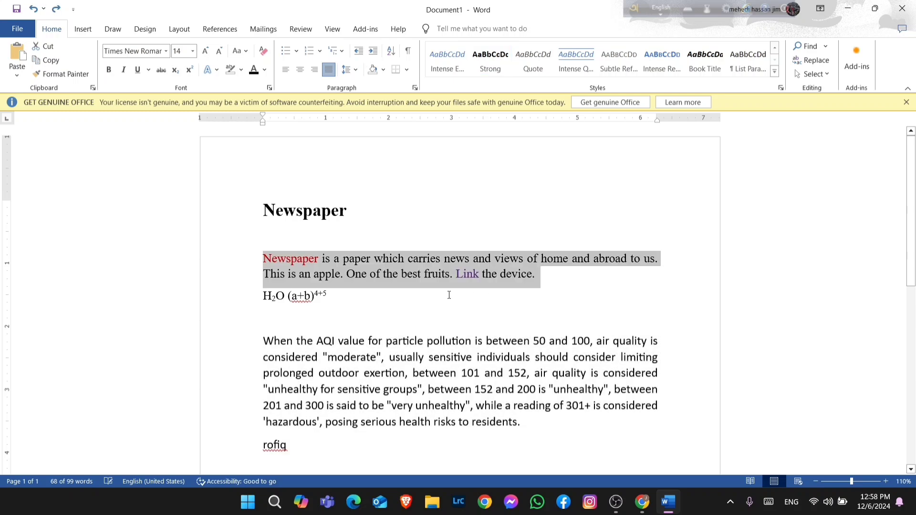
pyautogui.click(544, 297)
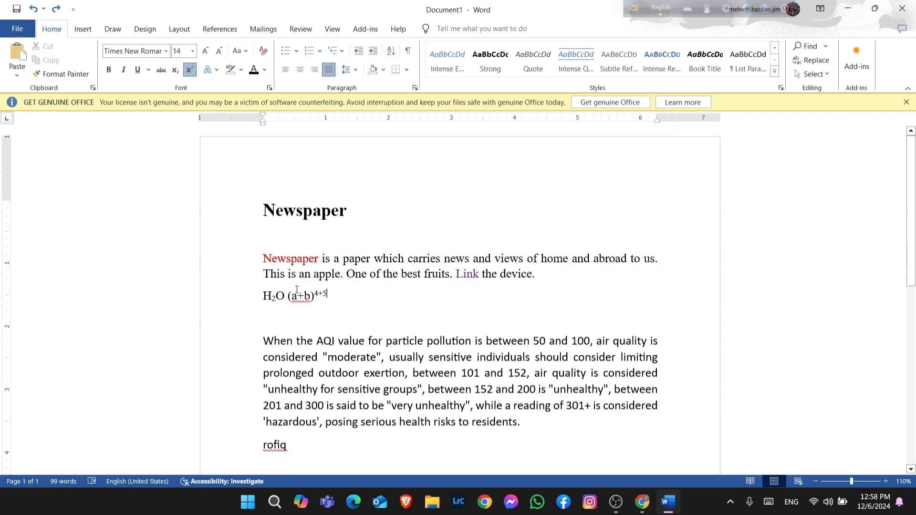
pyautogui.click(22, 76)
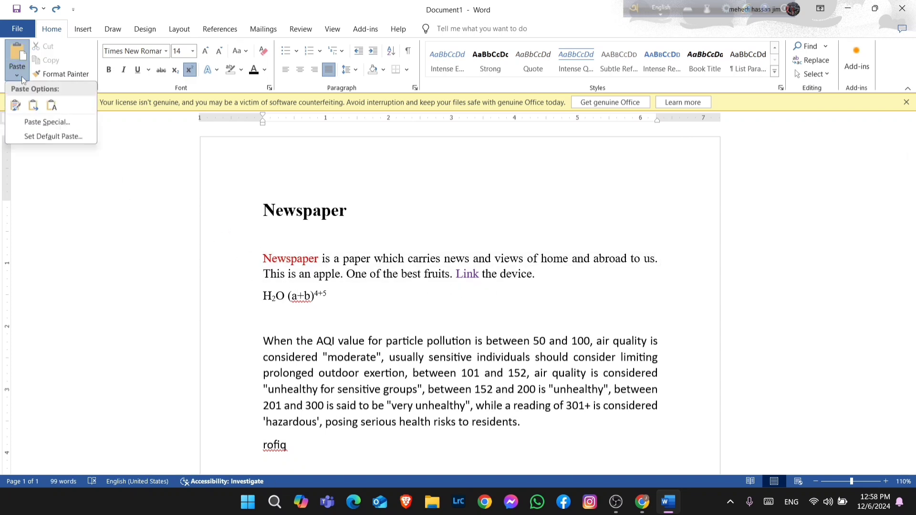
pyautogui.click(22, 76)
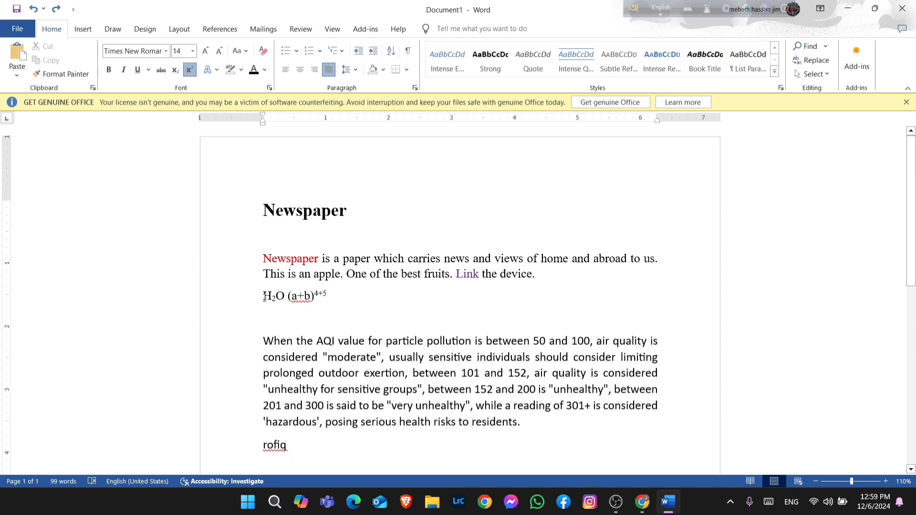
# Copy the H2O (a+b)4+5 formula line
pyautogui.moveTo(264, 297); pyautogui.dragTo(322, 298)
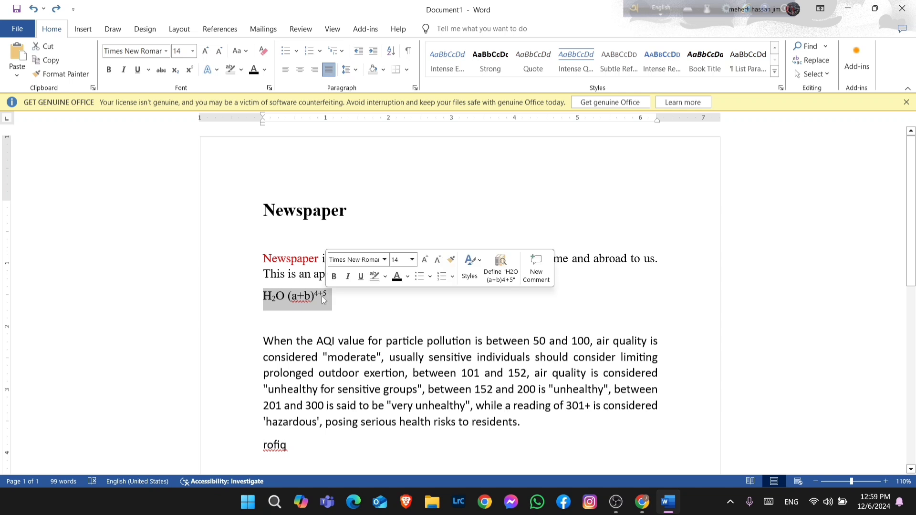
pyautogui.rightClick(296, 305)
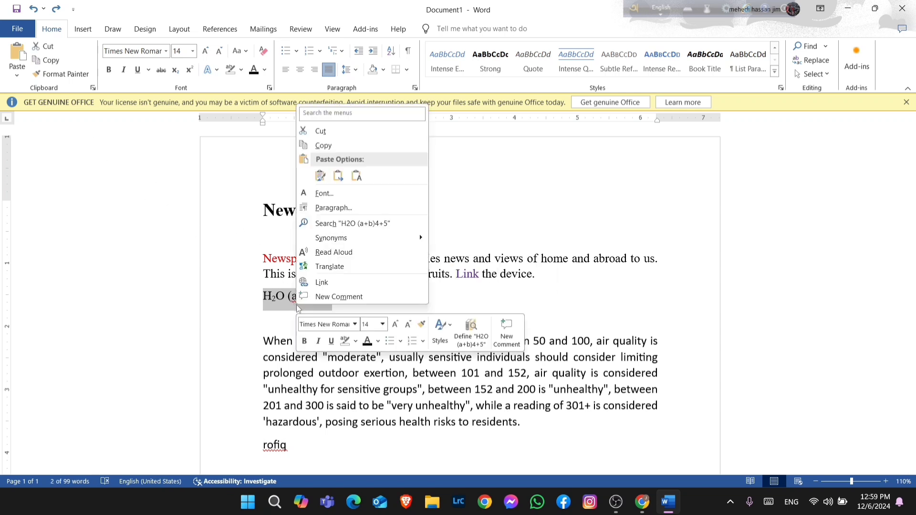
pyautogui.click(324, 147)
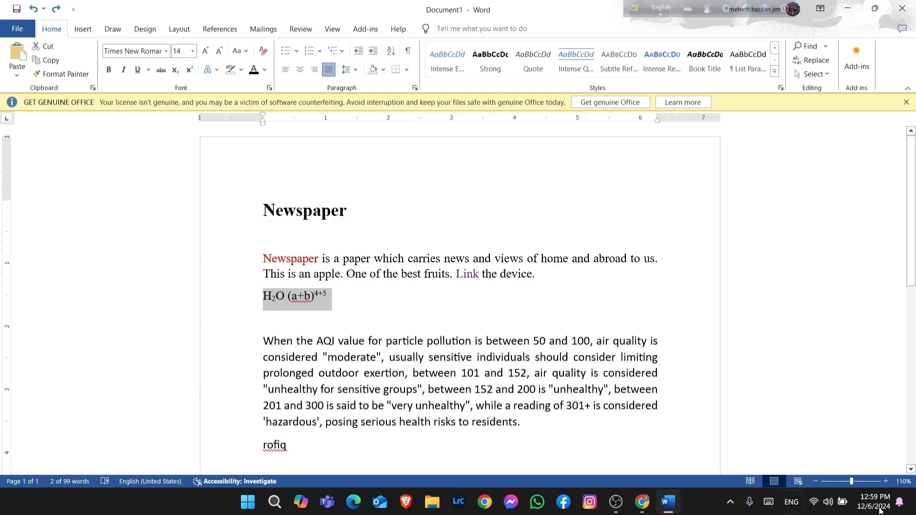
pyautogui.rightClick(301, 299)
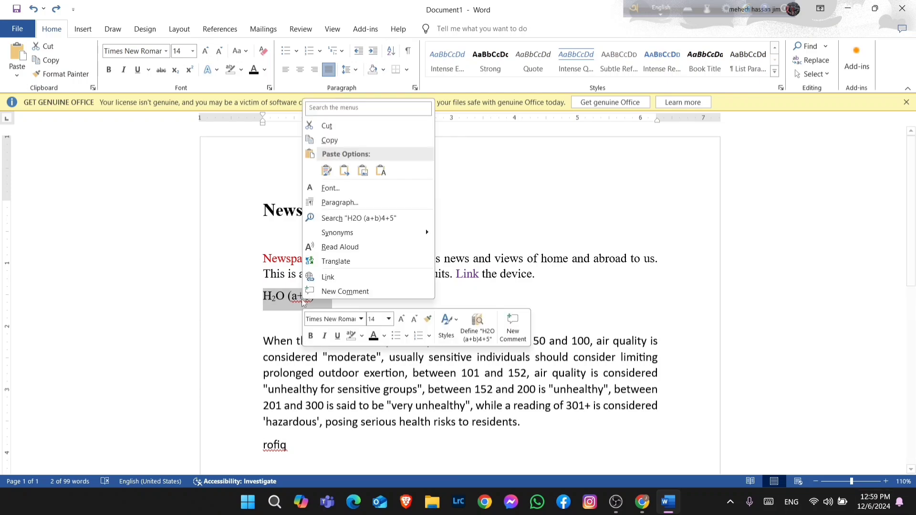
pyautogui.click(335, 143)
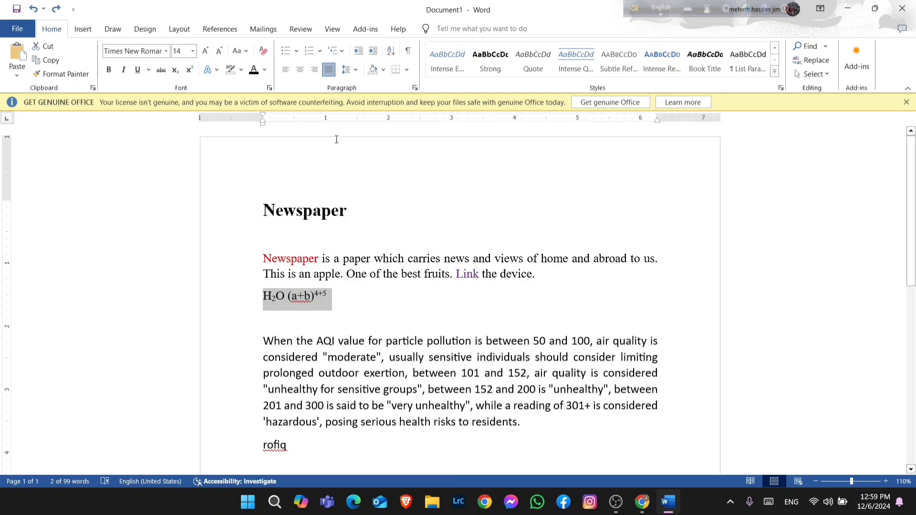
# Add empty lines after "Rofiq" and paste the copied formula on a new line there
pyautogui.scroll(-2, 387, 422)
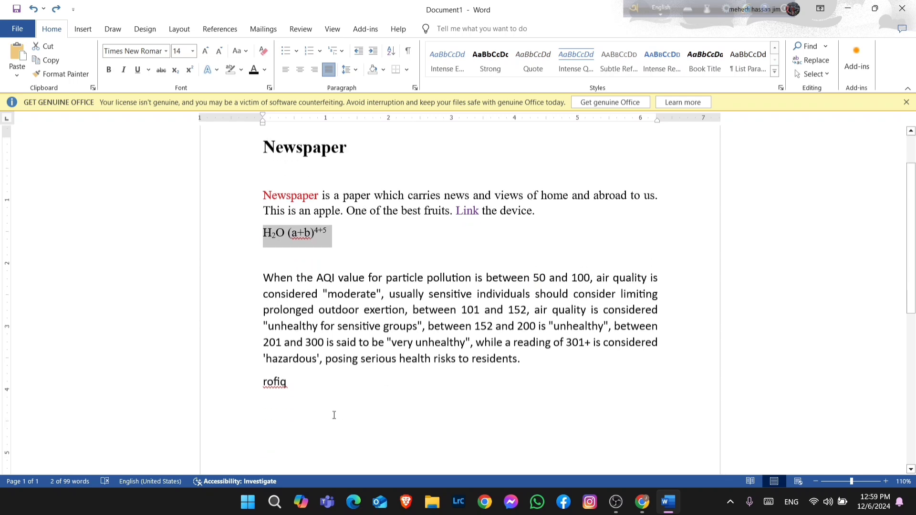
pyautogui.click(303, 409)
pyautogui.press('Return')
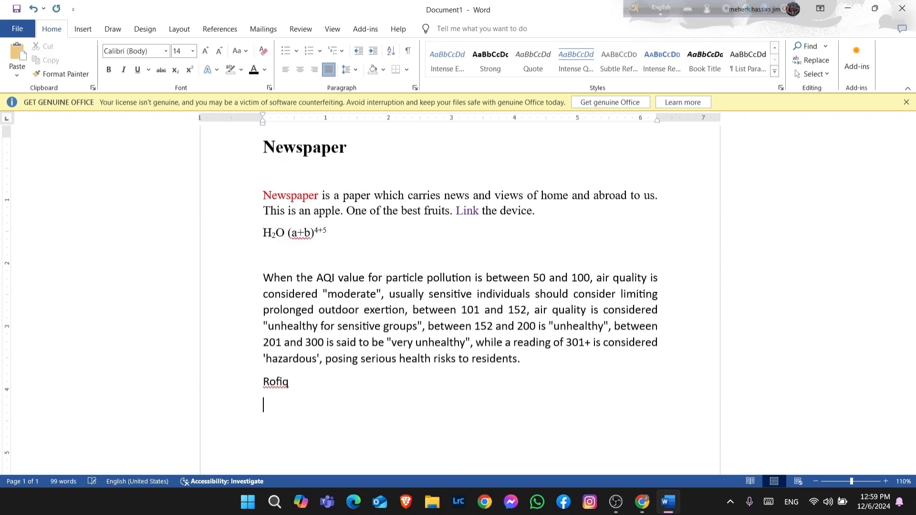
pyautogui.press('Return')
pyautogui.scroll(-3, 286, 405)
pyautogui.rightClick(336, 324)
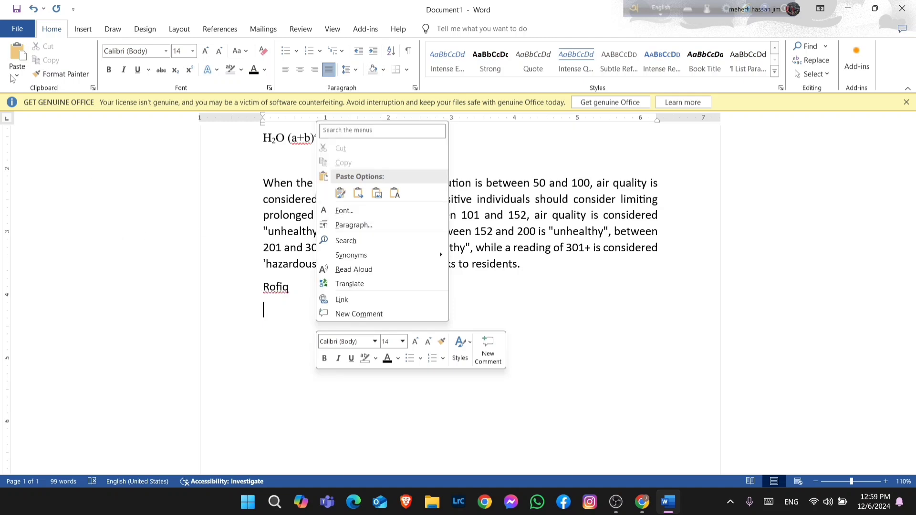
pyautogui.click(284, 315)
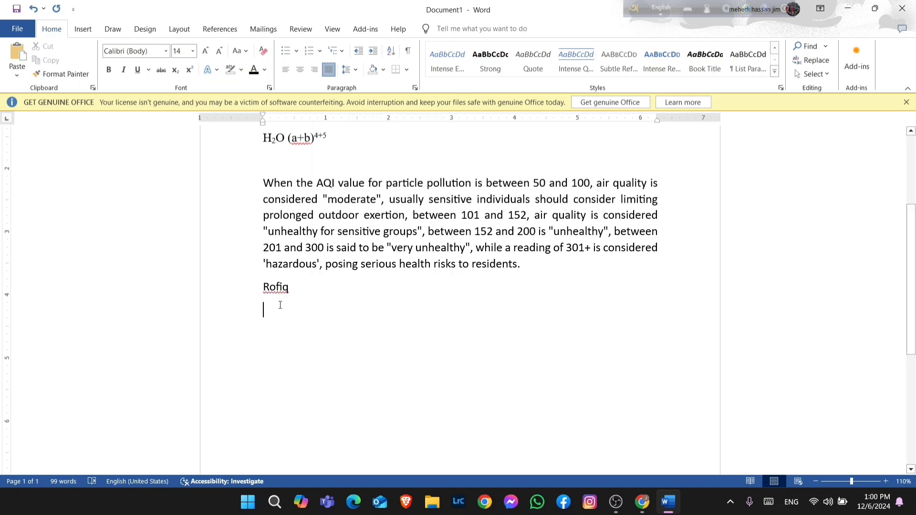
pyautogui.click(13, 50)
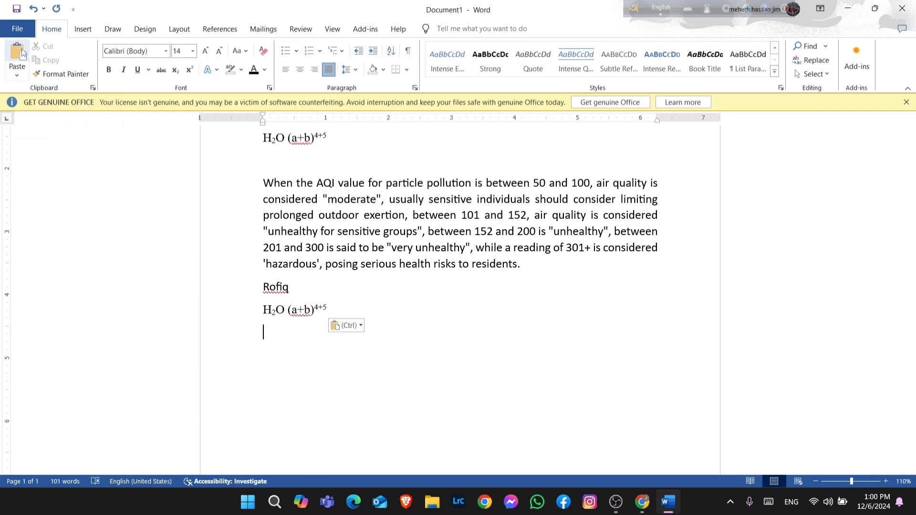
# Paste the formula again on a further line below, keeping its source formatting
pyautogui.rightClick(283, 349)
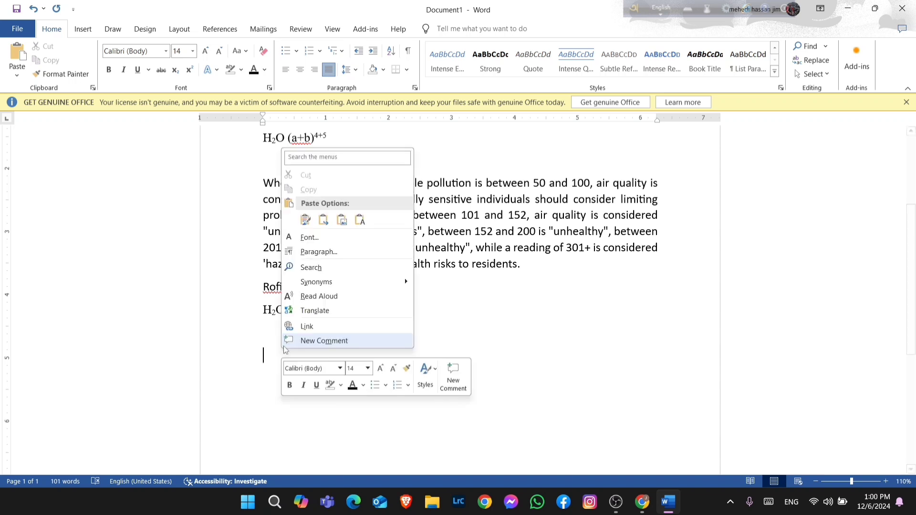
pyautogui.click(305, 221)
pyautogui.click(302, 224)
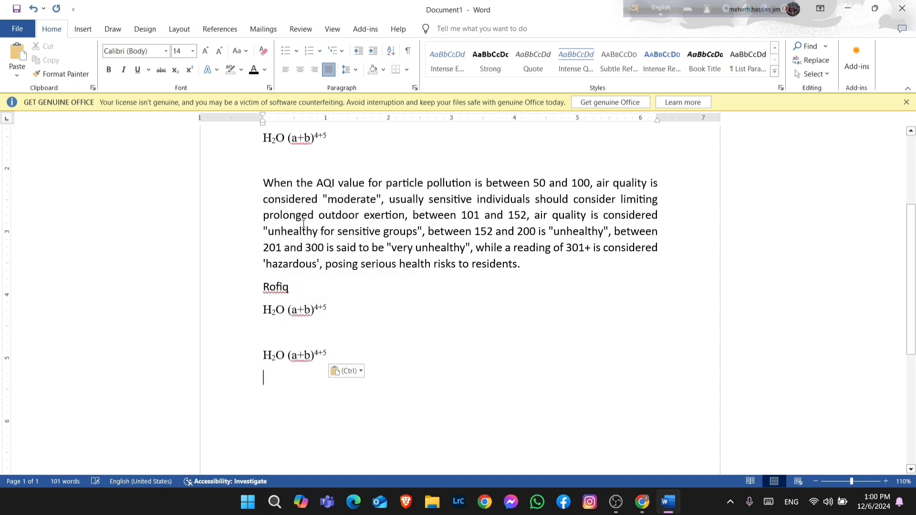
pyautogui.click(387, 366)
pyautogui.scroll(5, 454, 374)
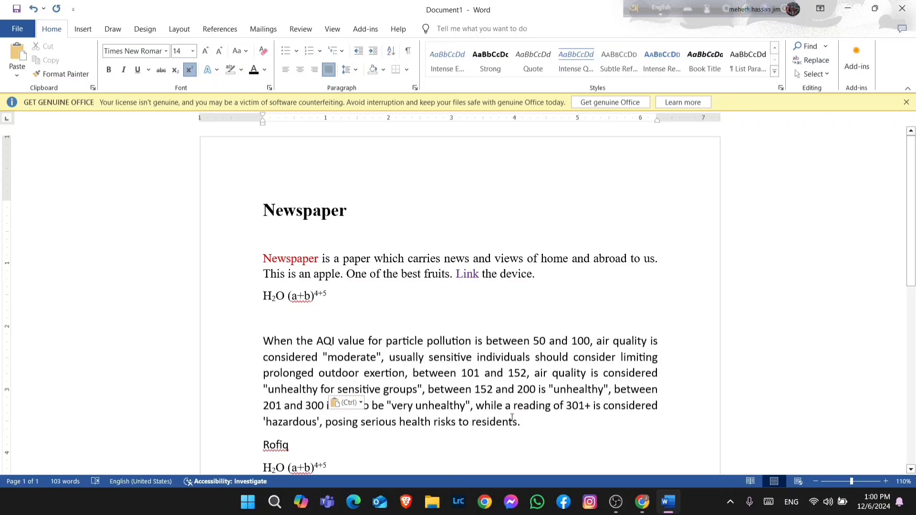
pyautogui.scroll(-2, 634, 334)
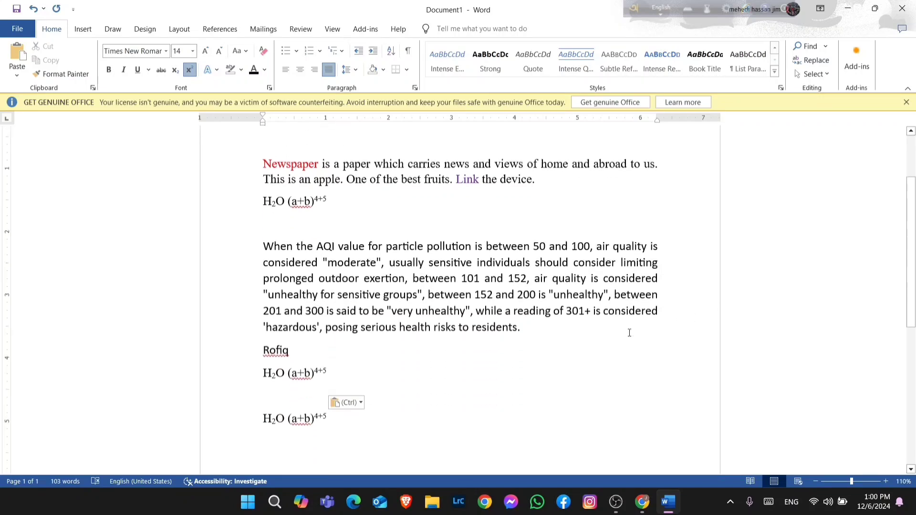
pyautogui.scroll(2, 628, 332)
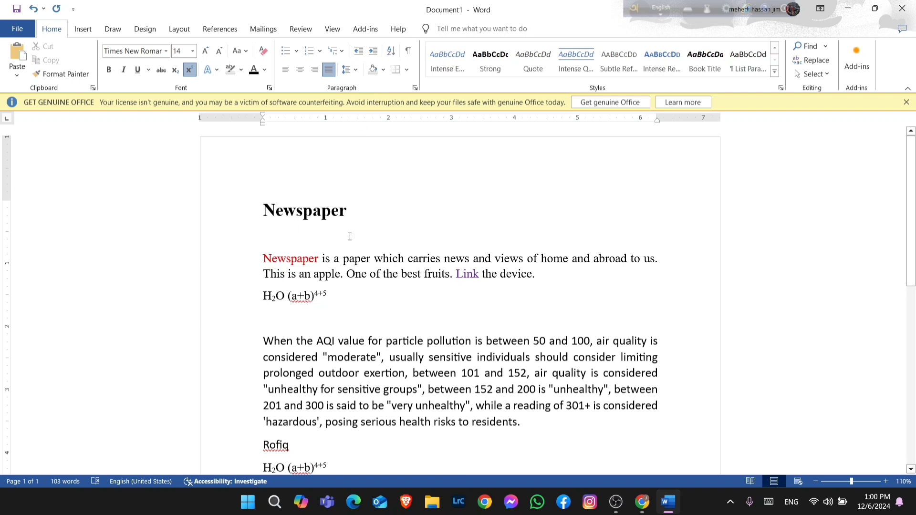
pyautogui.scroll(-3, 476, 264)
pyautogui.hotkey('ctrl', 'v')
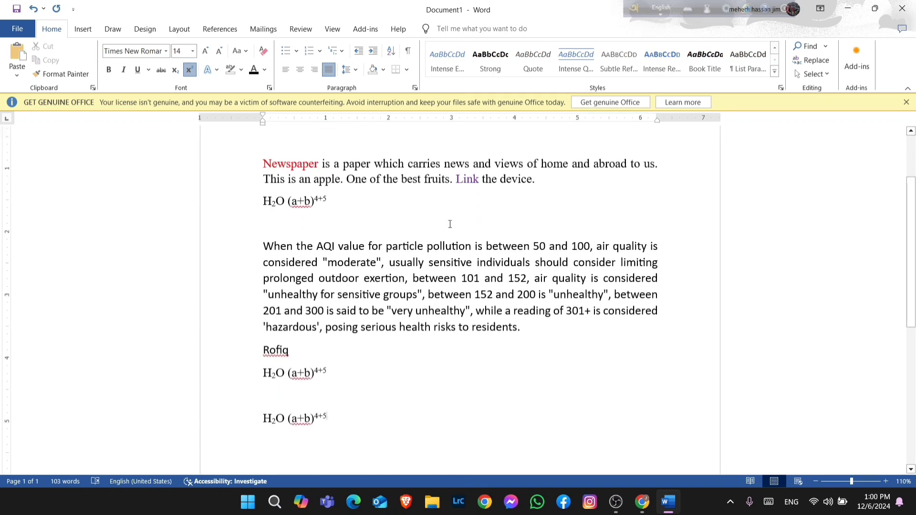
pyautogui.scroll(3, 450, 224)
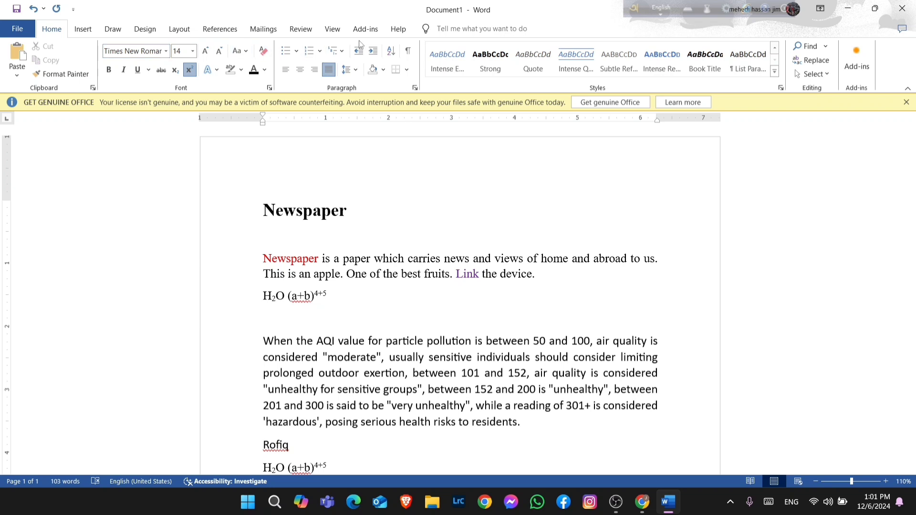
pyautogui.click(195, 70)
pyautogui.click(618, 502)
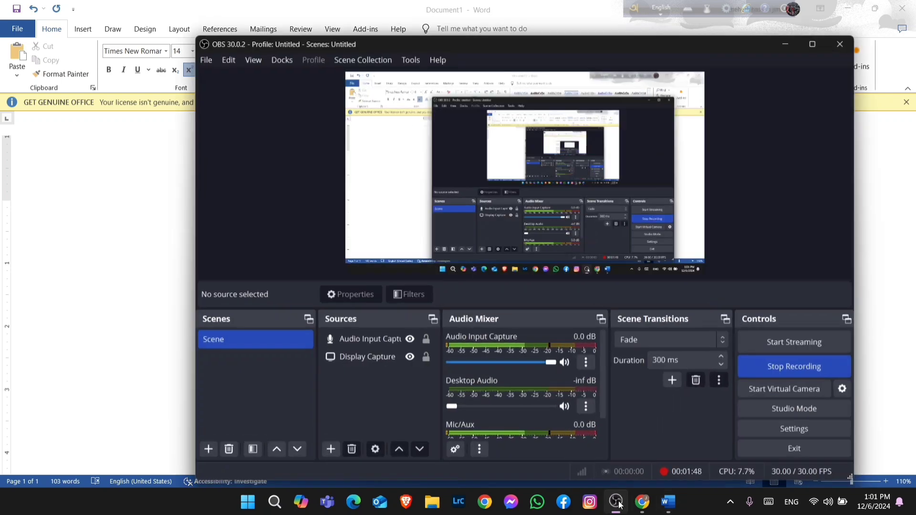